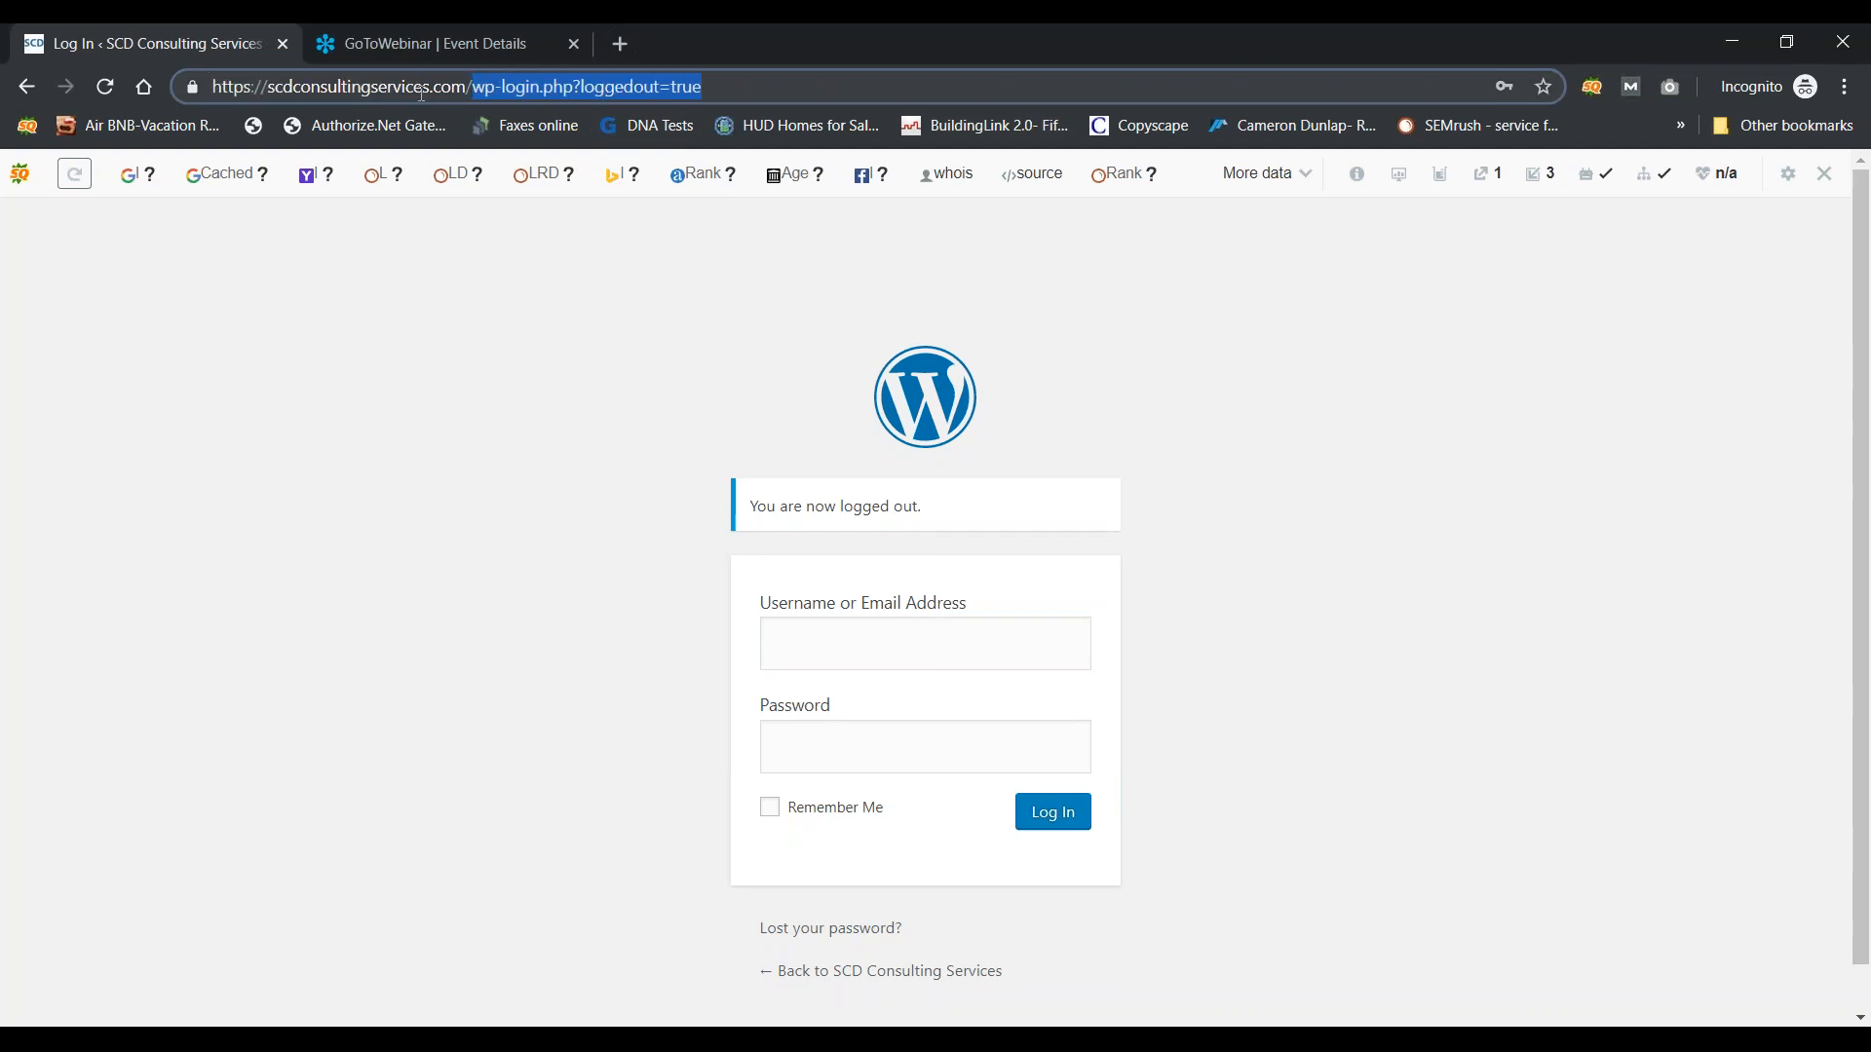
Step: Log in at /wp-admin with the saved admin credentials, keeping Remember Me ticked
type("wp-admin")
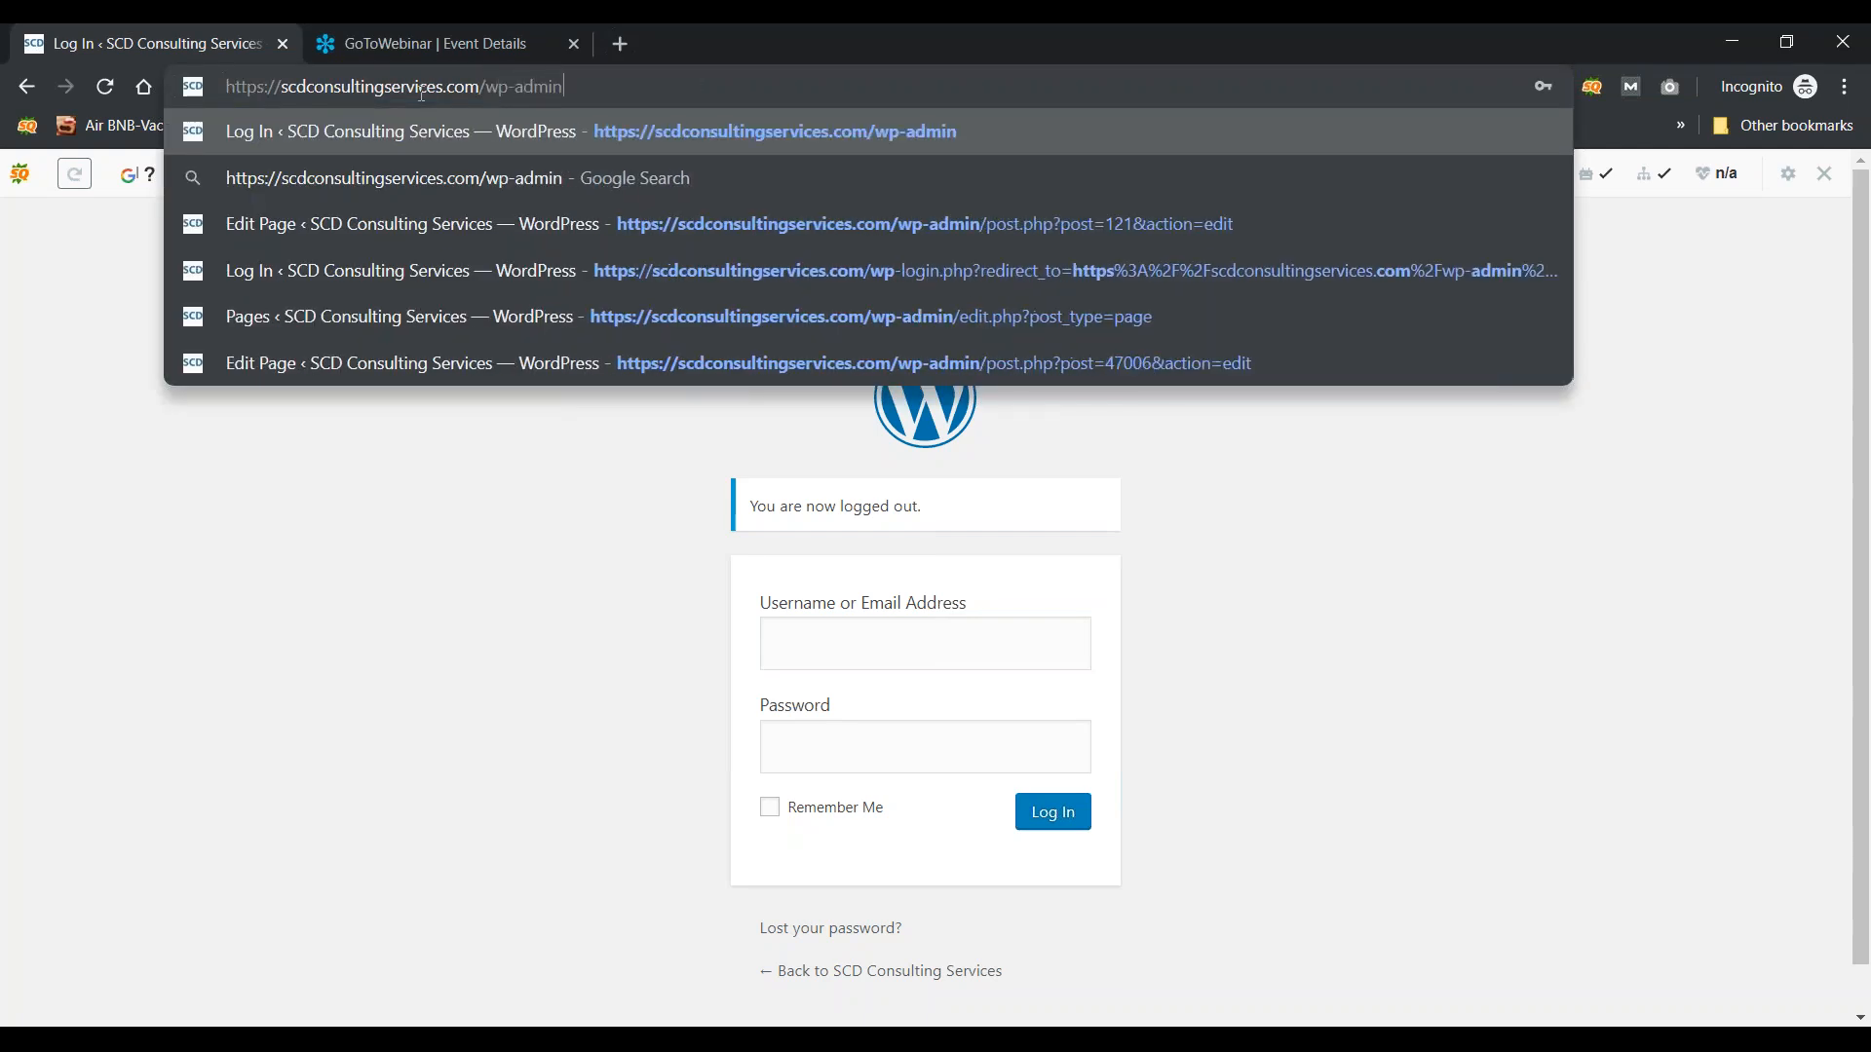
key("Return")
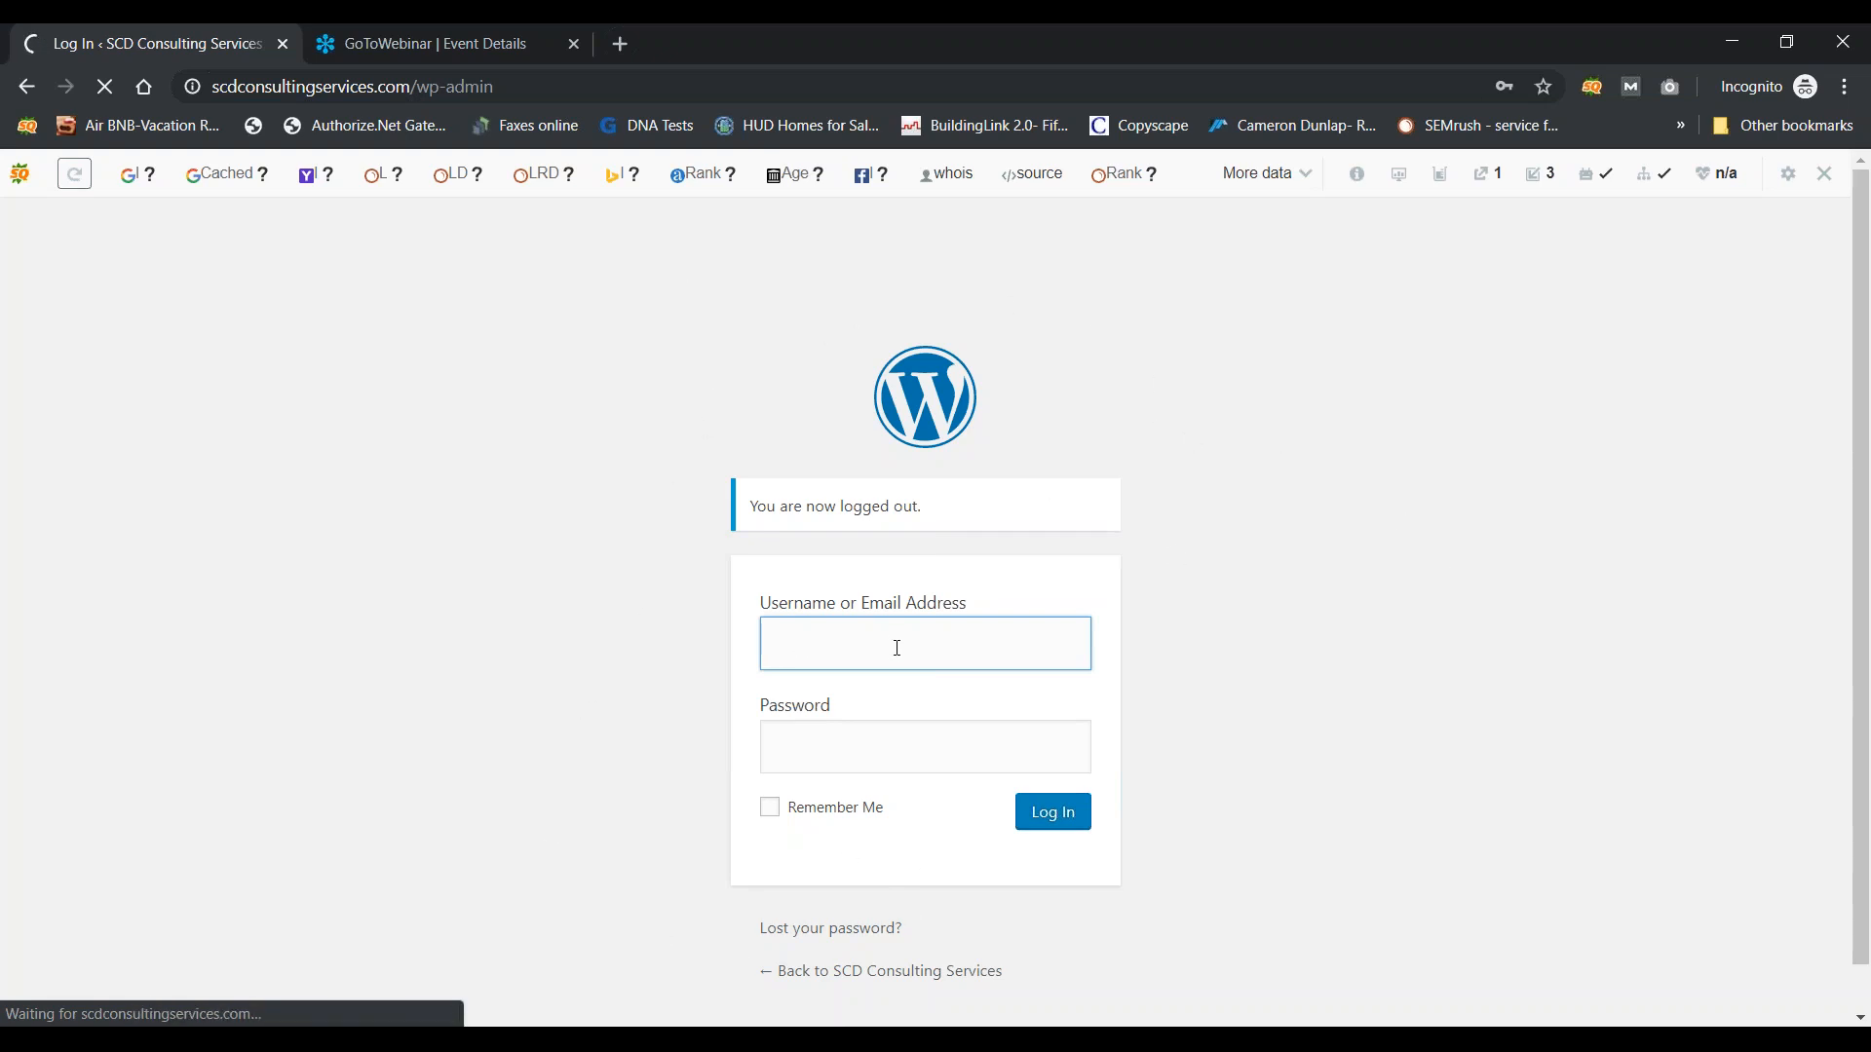
left_click(863, 573)
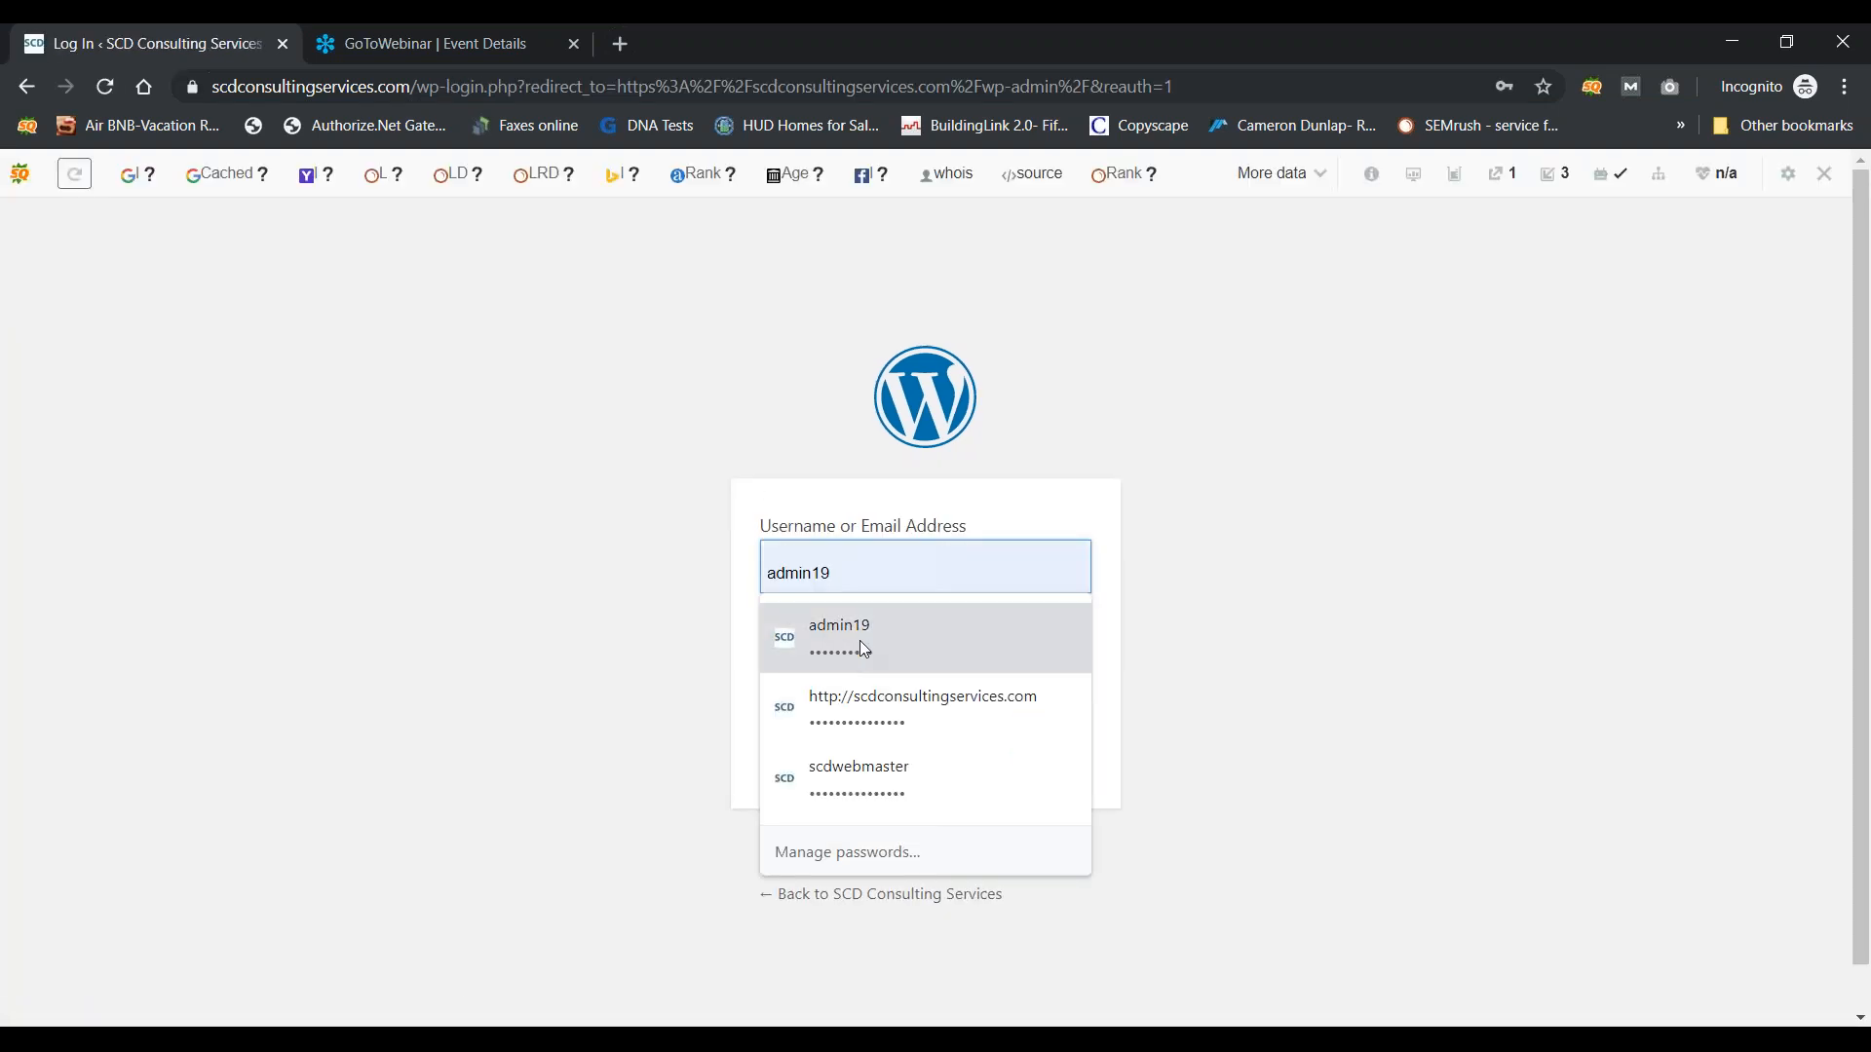
left_click(859, 640)
left_click(782, 731)
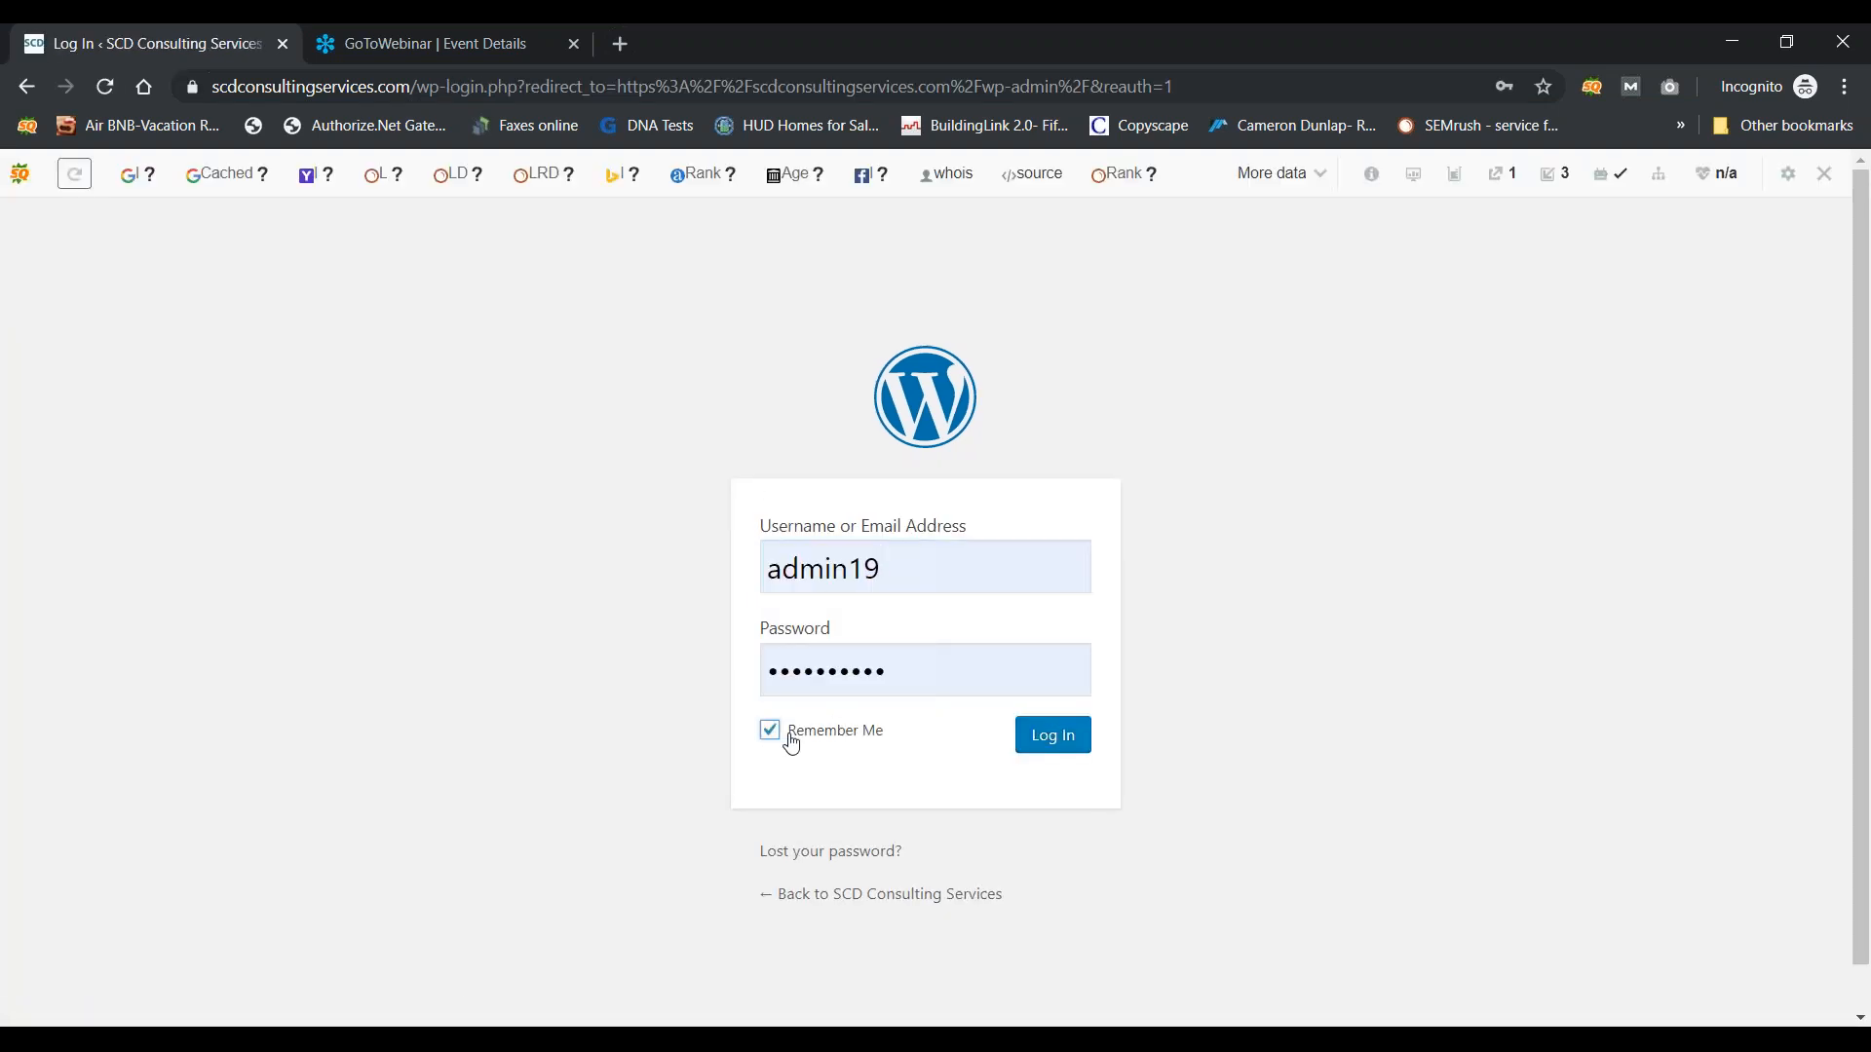
left_click(1052, 736)
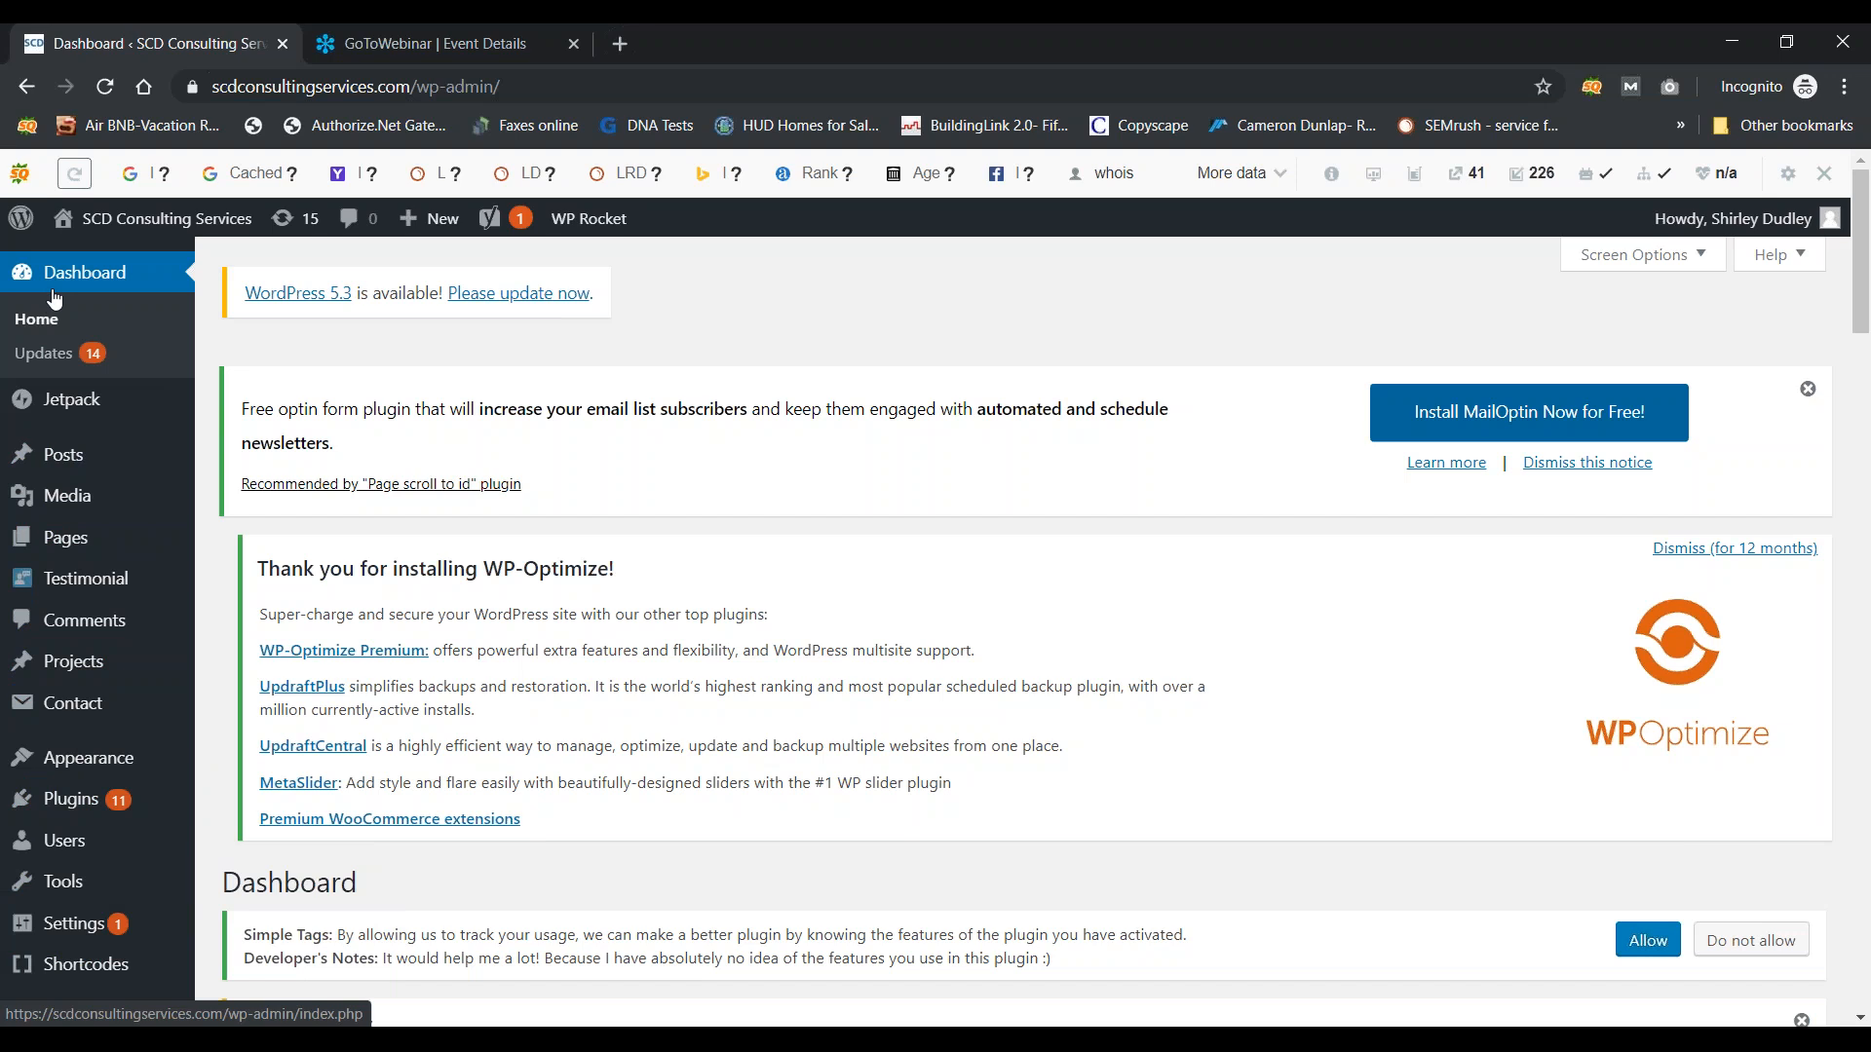
mouse_move(75, 466)
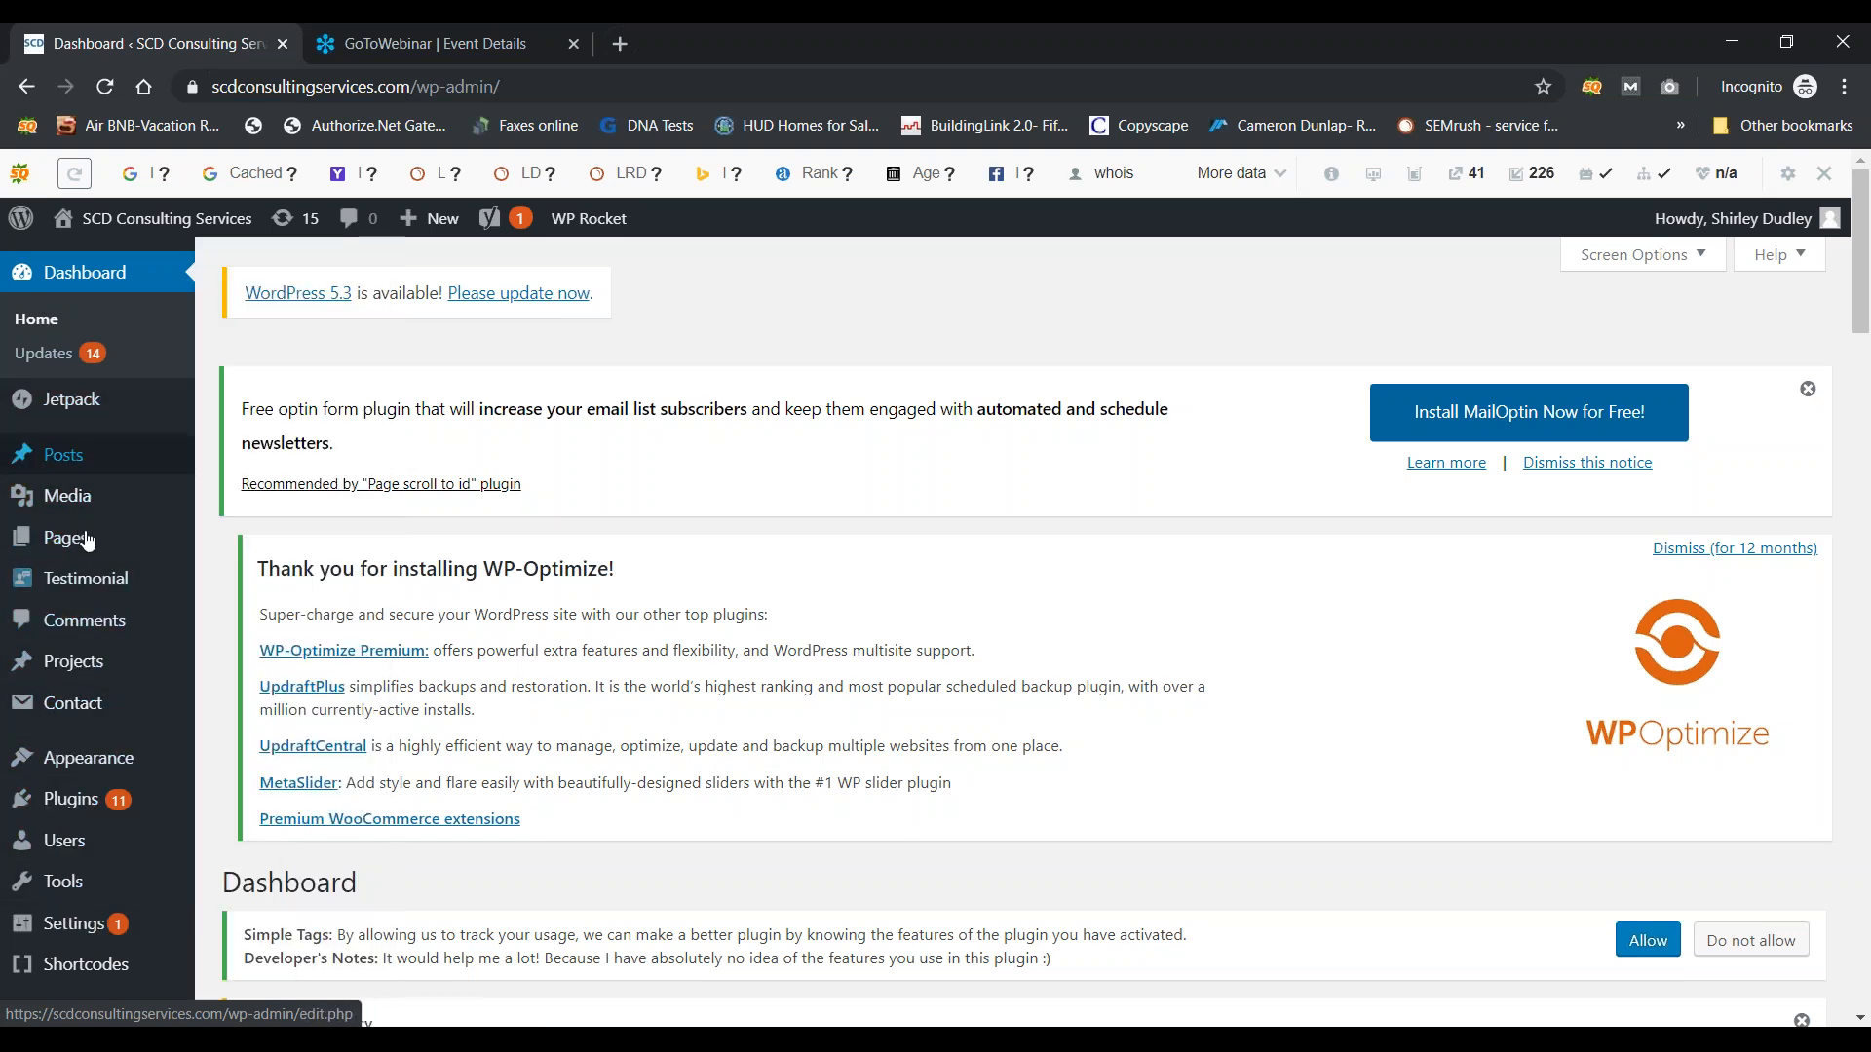
mouse_move(84, 421)
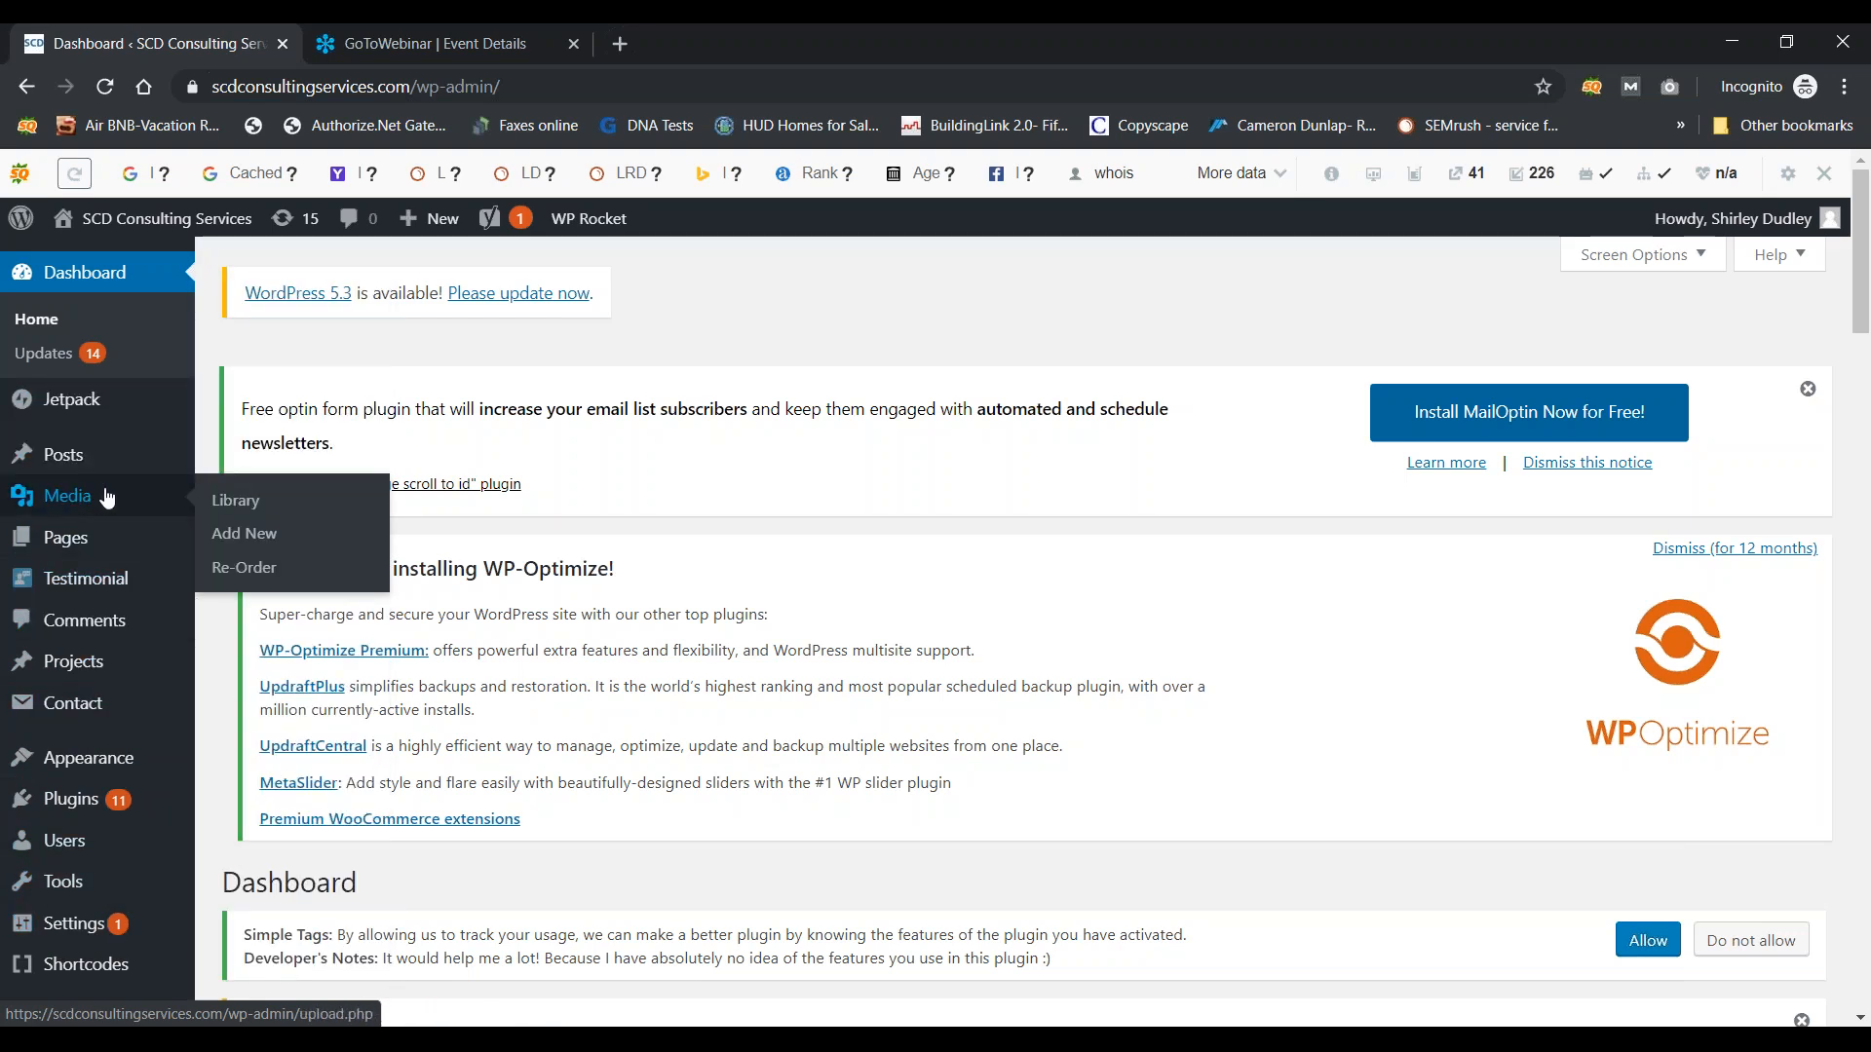
mouse_move(135, 475)
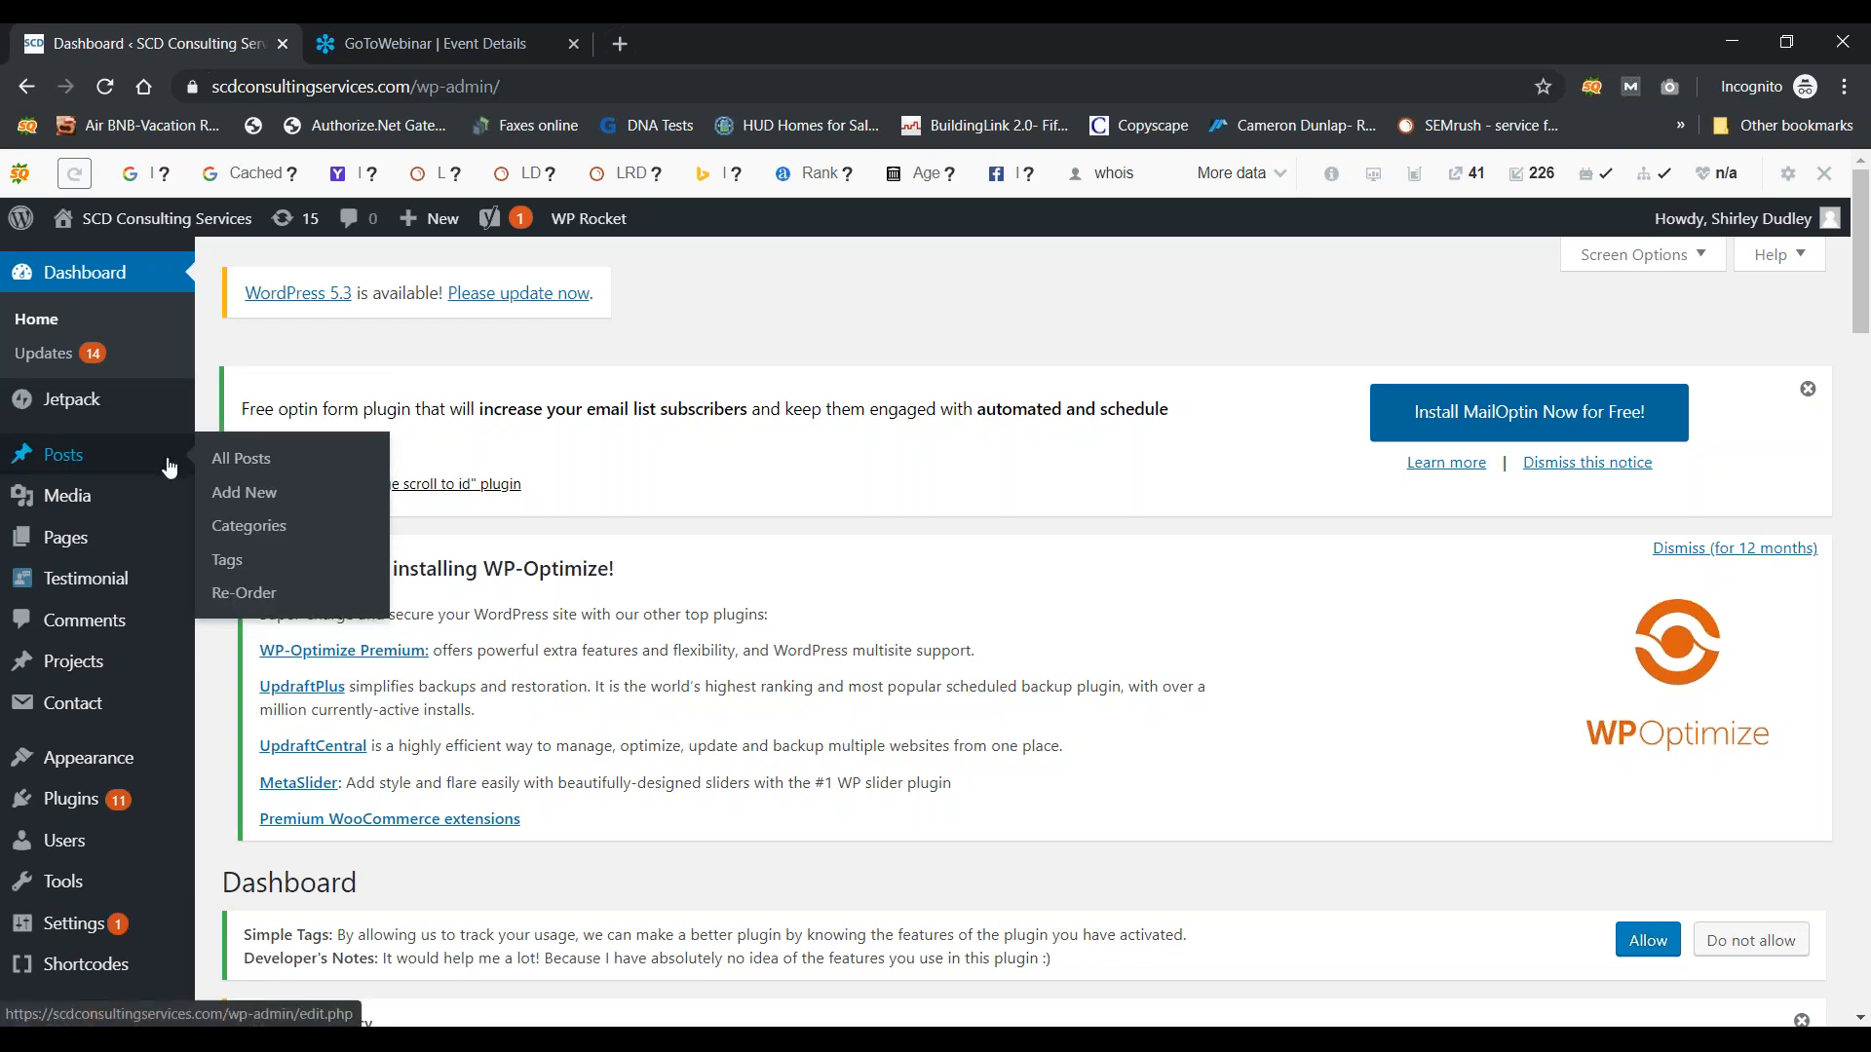
Step: Browse Posts > All Posts and open the first post for editing
left_click(244, 469)
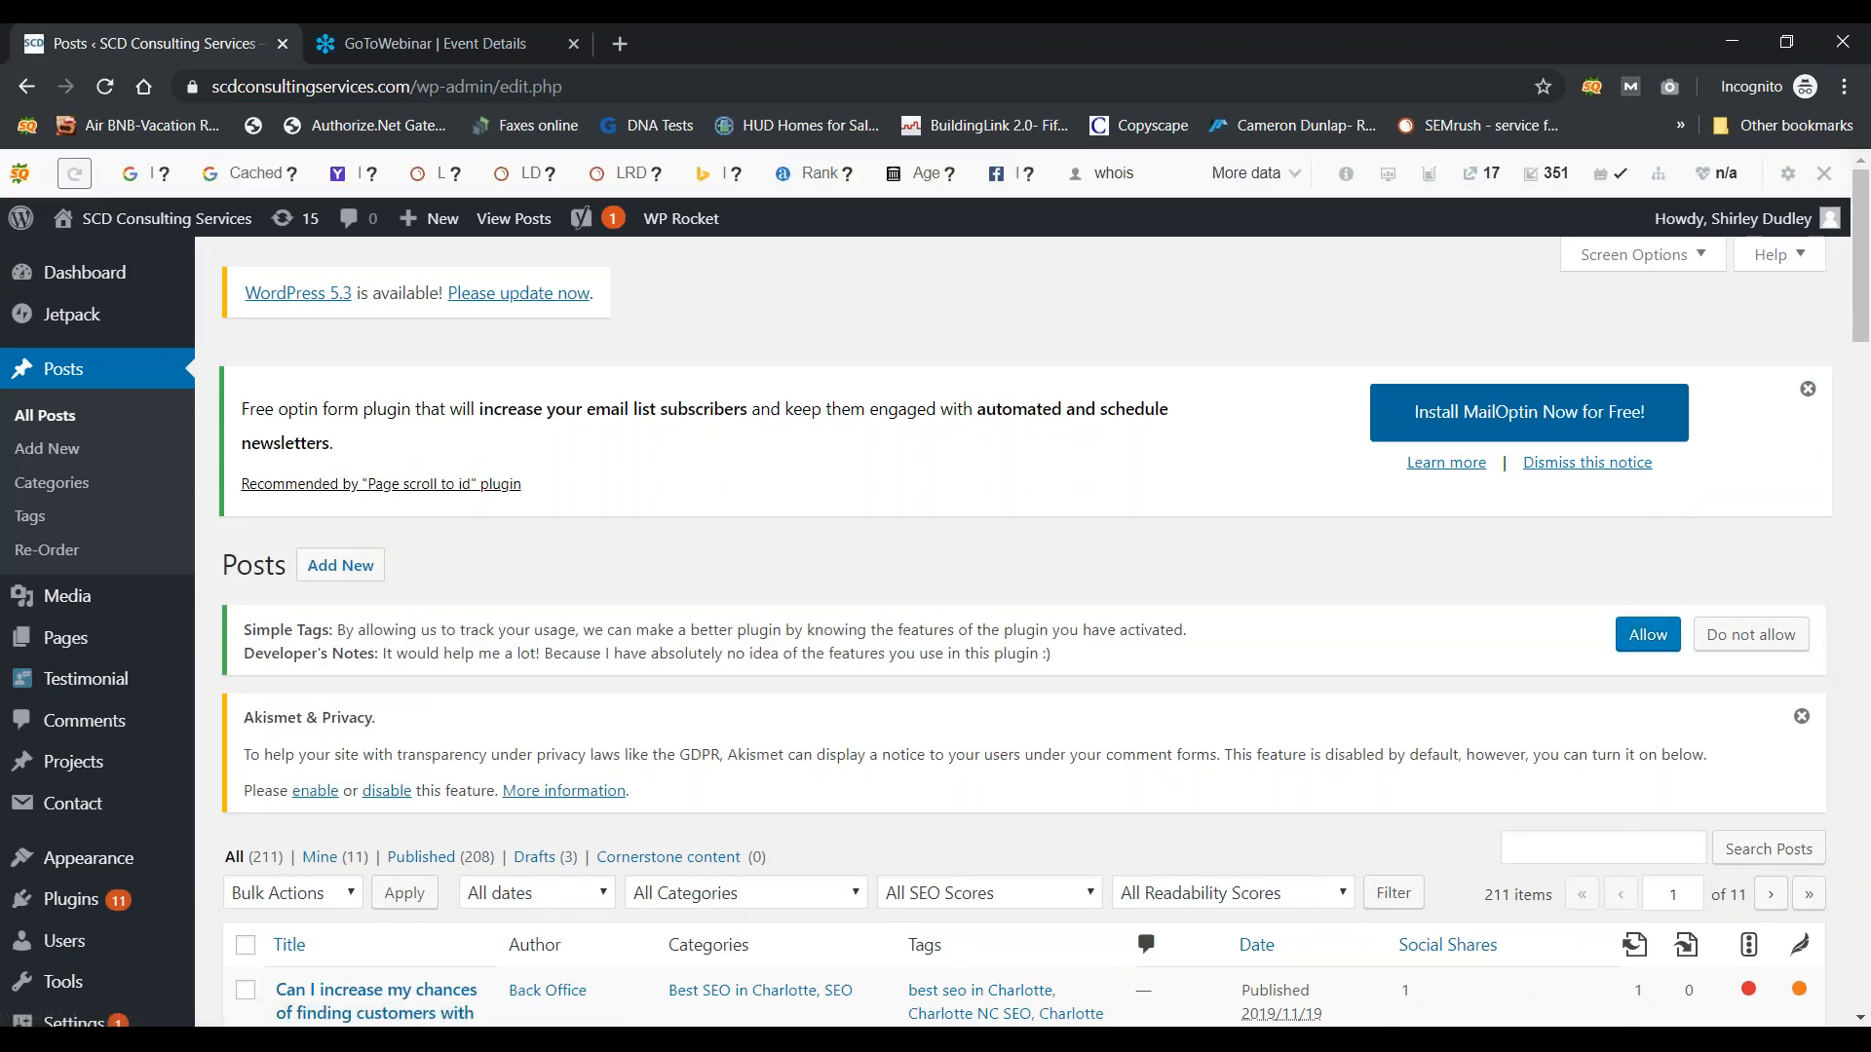
scroll(935, 599, "down", 4)
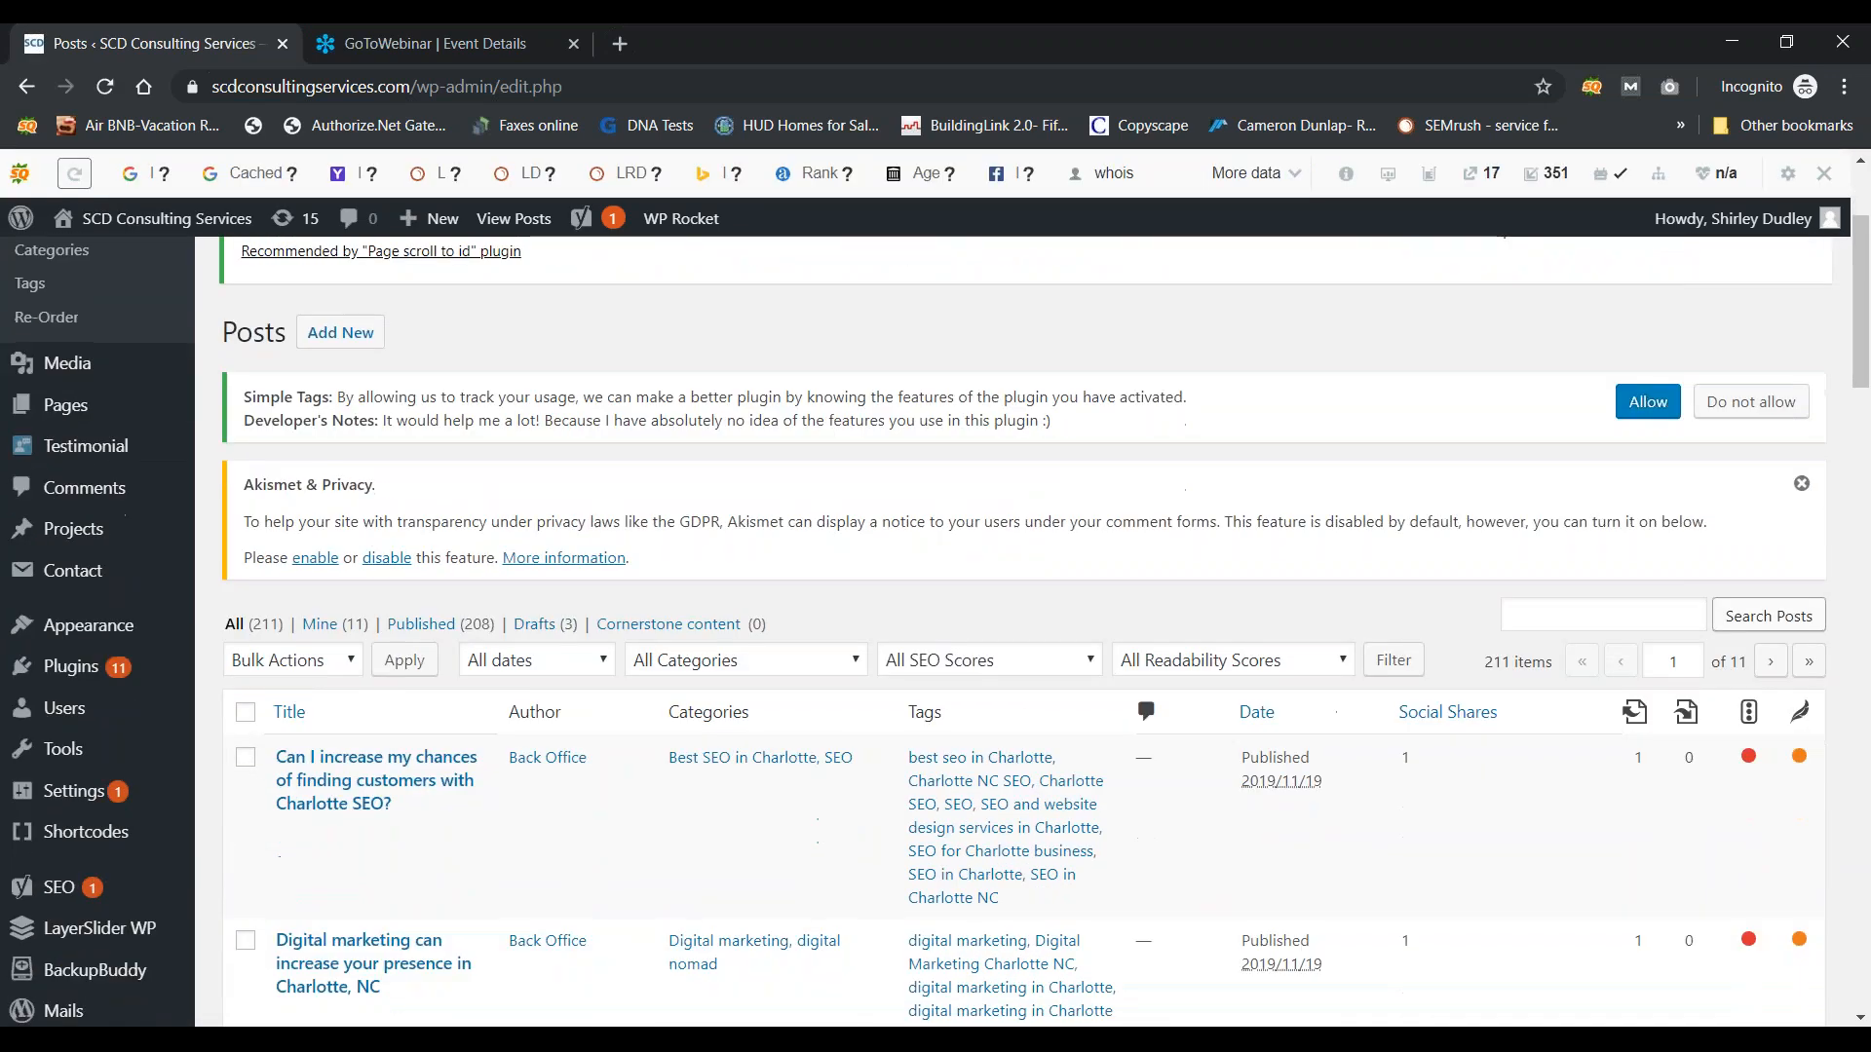
scroll(935, 599, "down", 2)
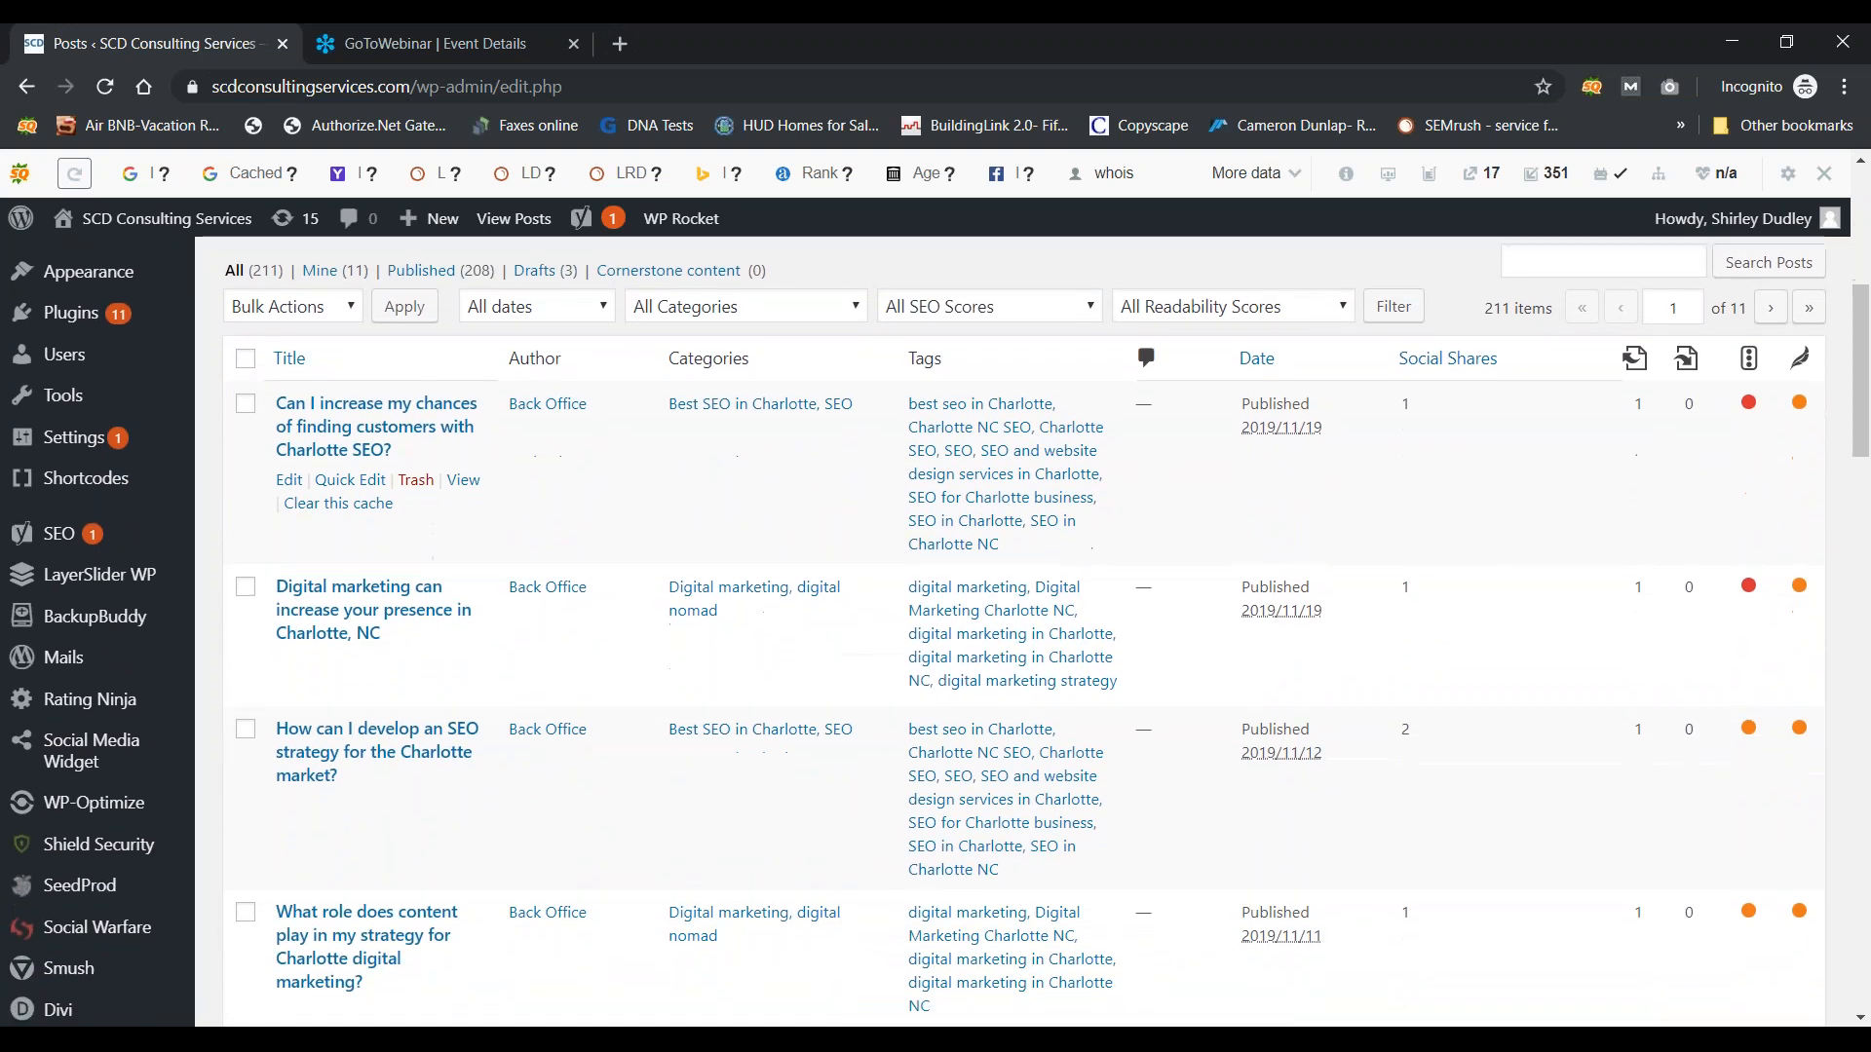
scroll(935, 599, "up", 3)
scroll(935, 599, "up", 2)
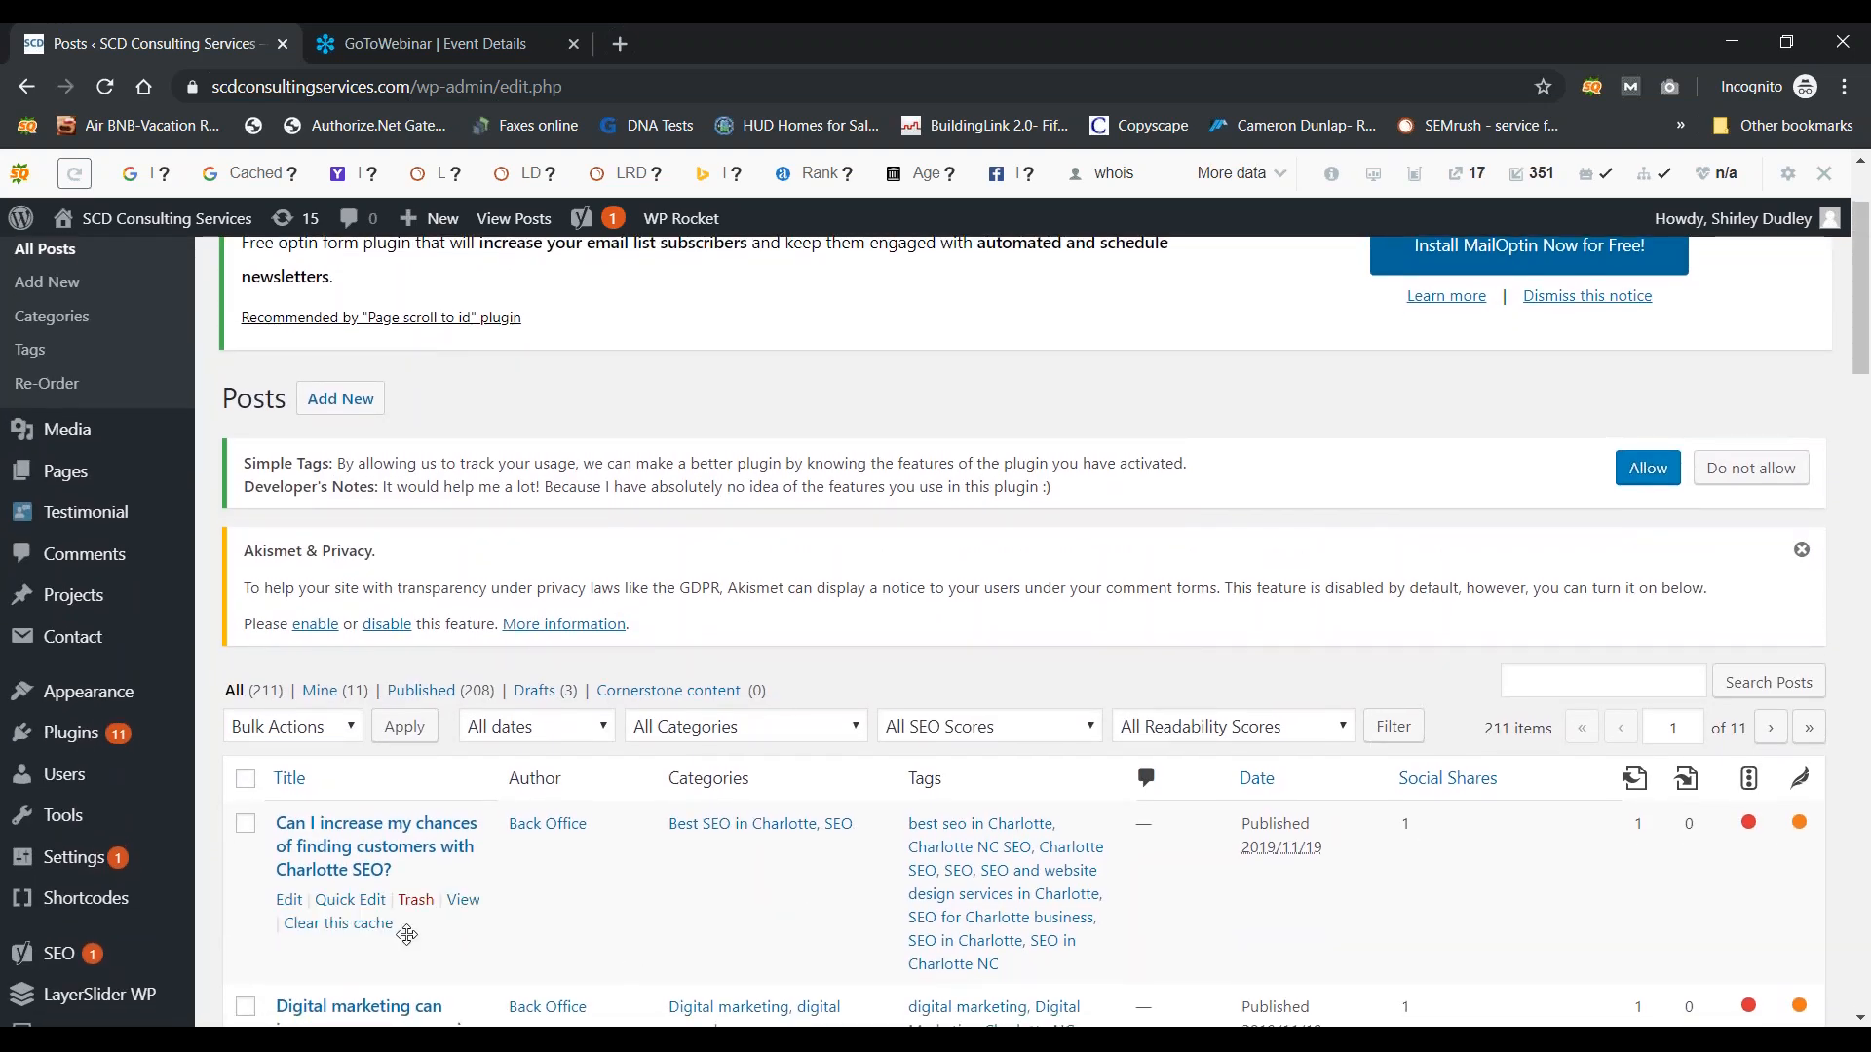
left_click(287, 904)
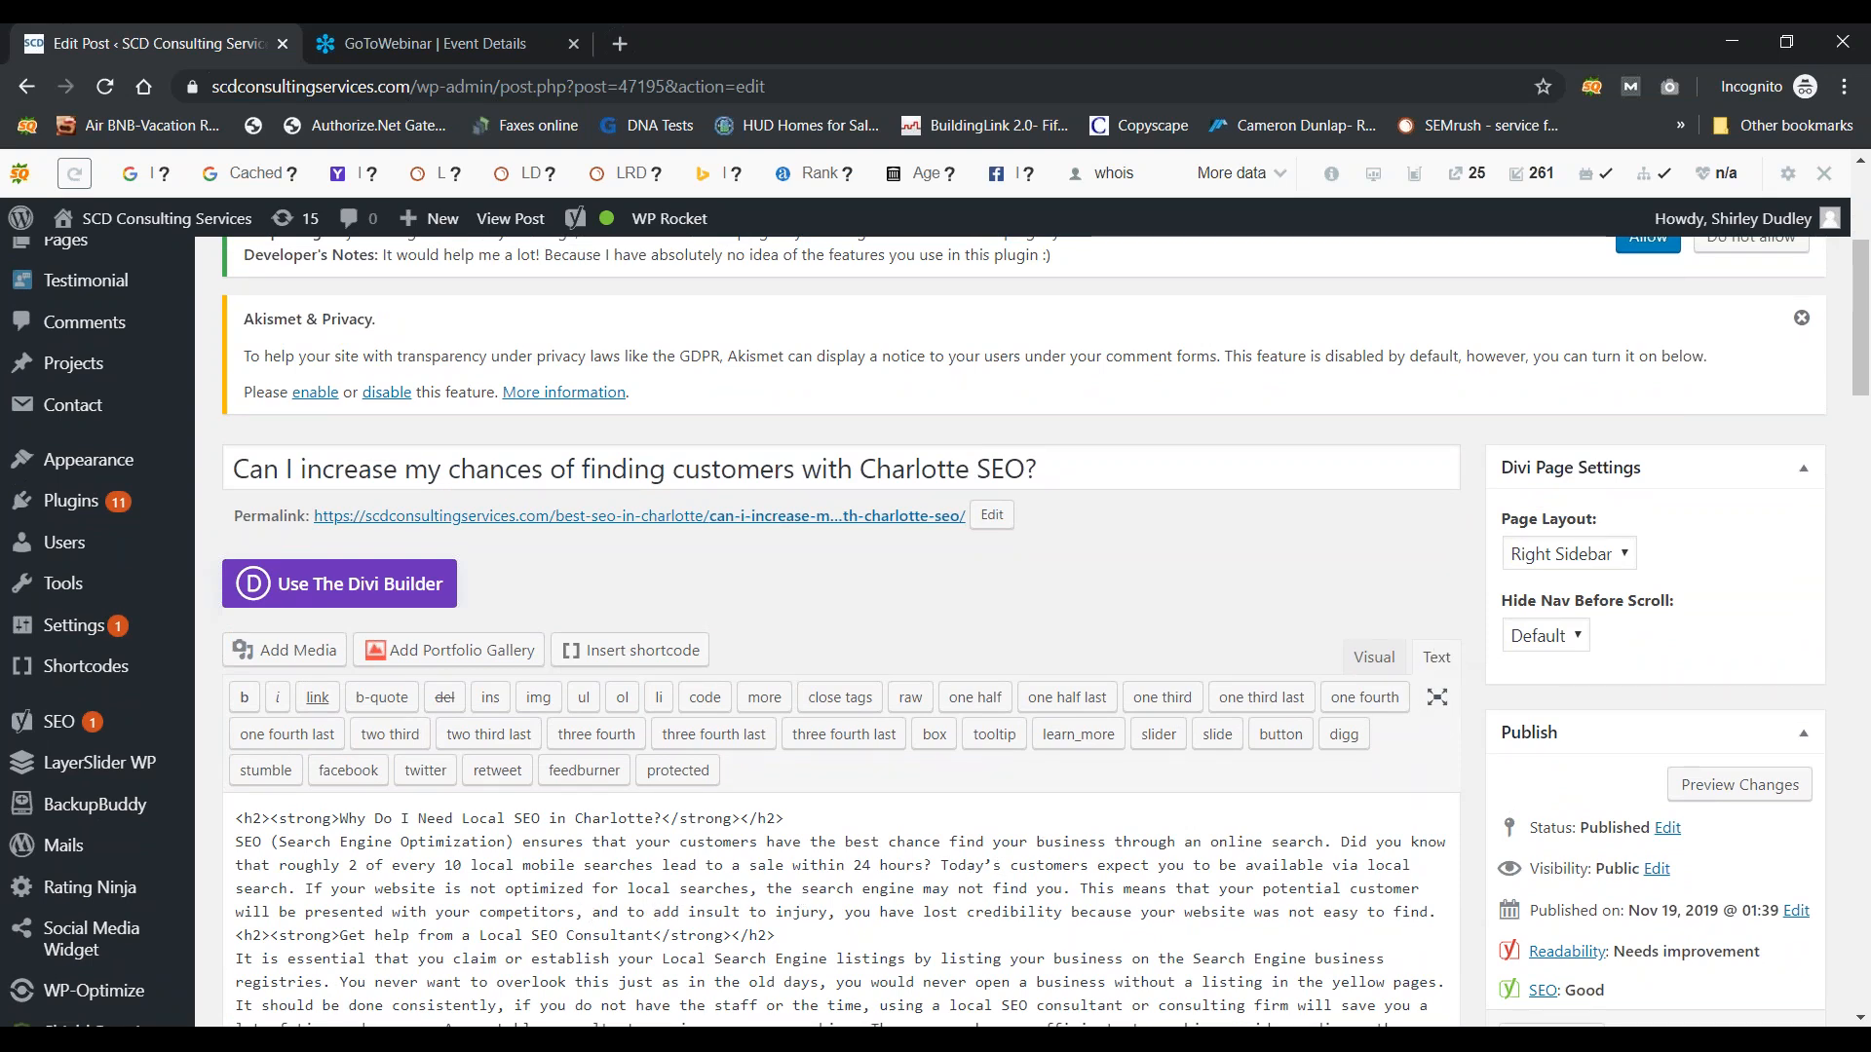
Step: Switch the post editor to the Visual view so headings render as formatted text
left_click(1361, 664)
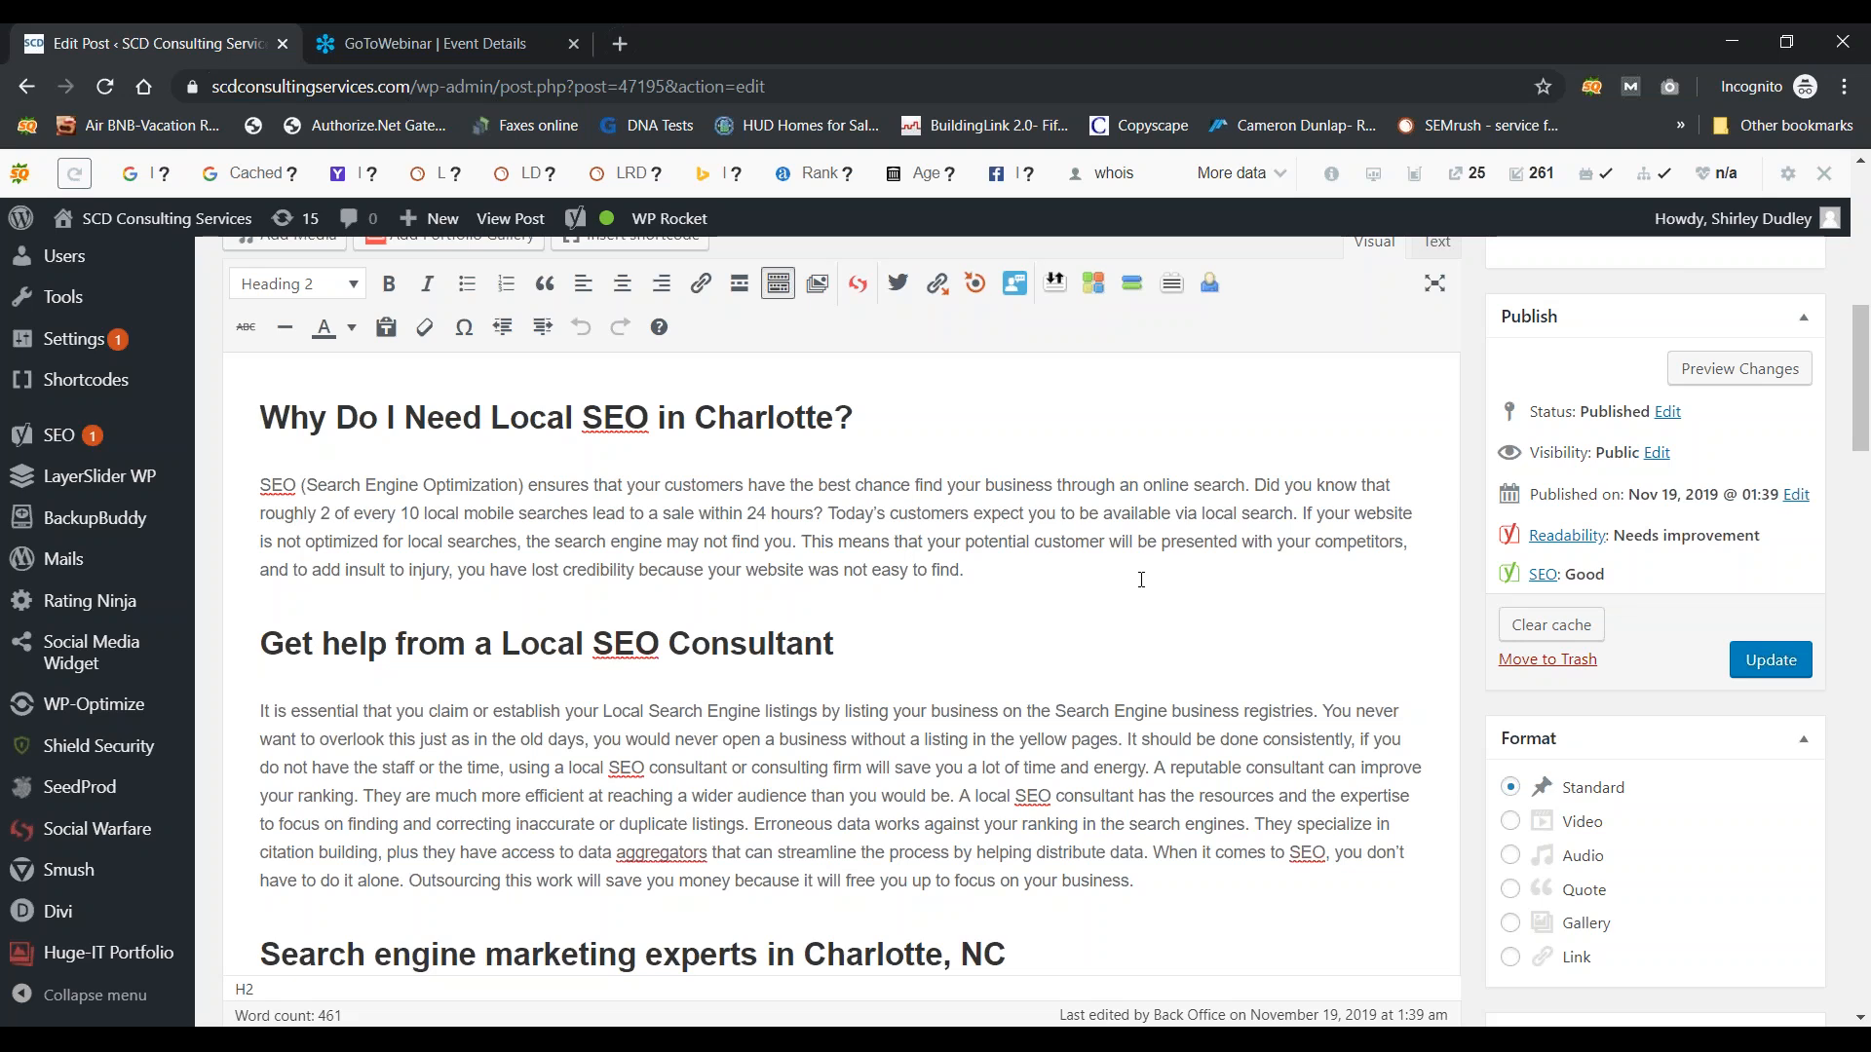
Step: Replace 'SEO' in the first heading with 'Search Engine Optimization' and update the post
scroll(1141, 580, "up", 3)
scroll(1141, 580, "down", 3)
scroll(1141, 579, "up", 3)
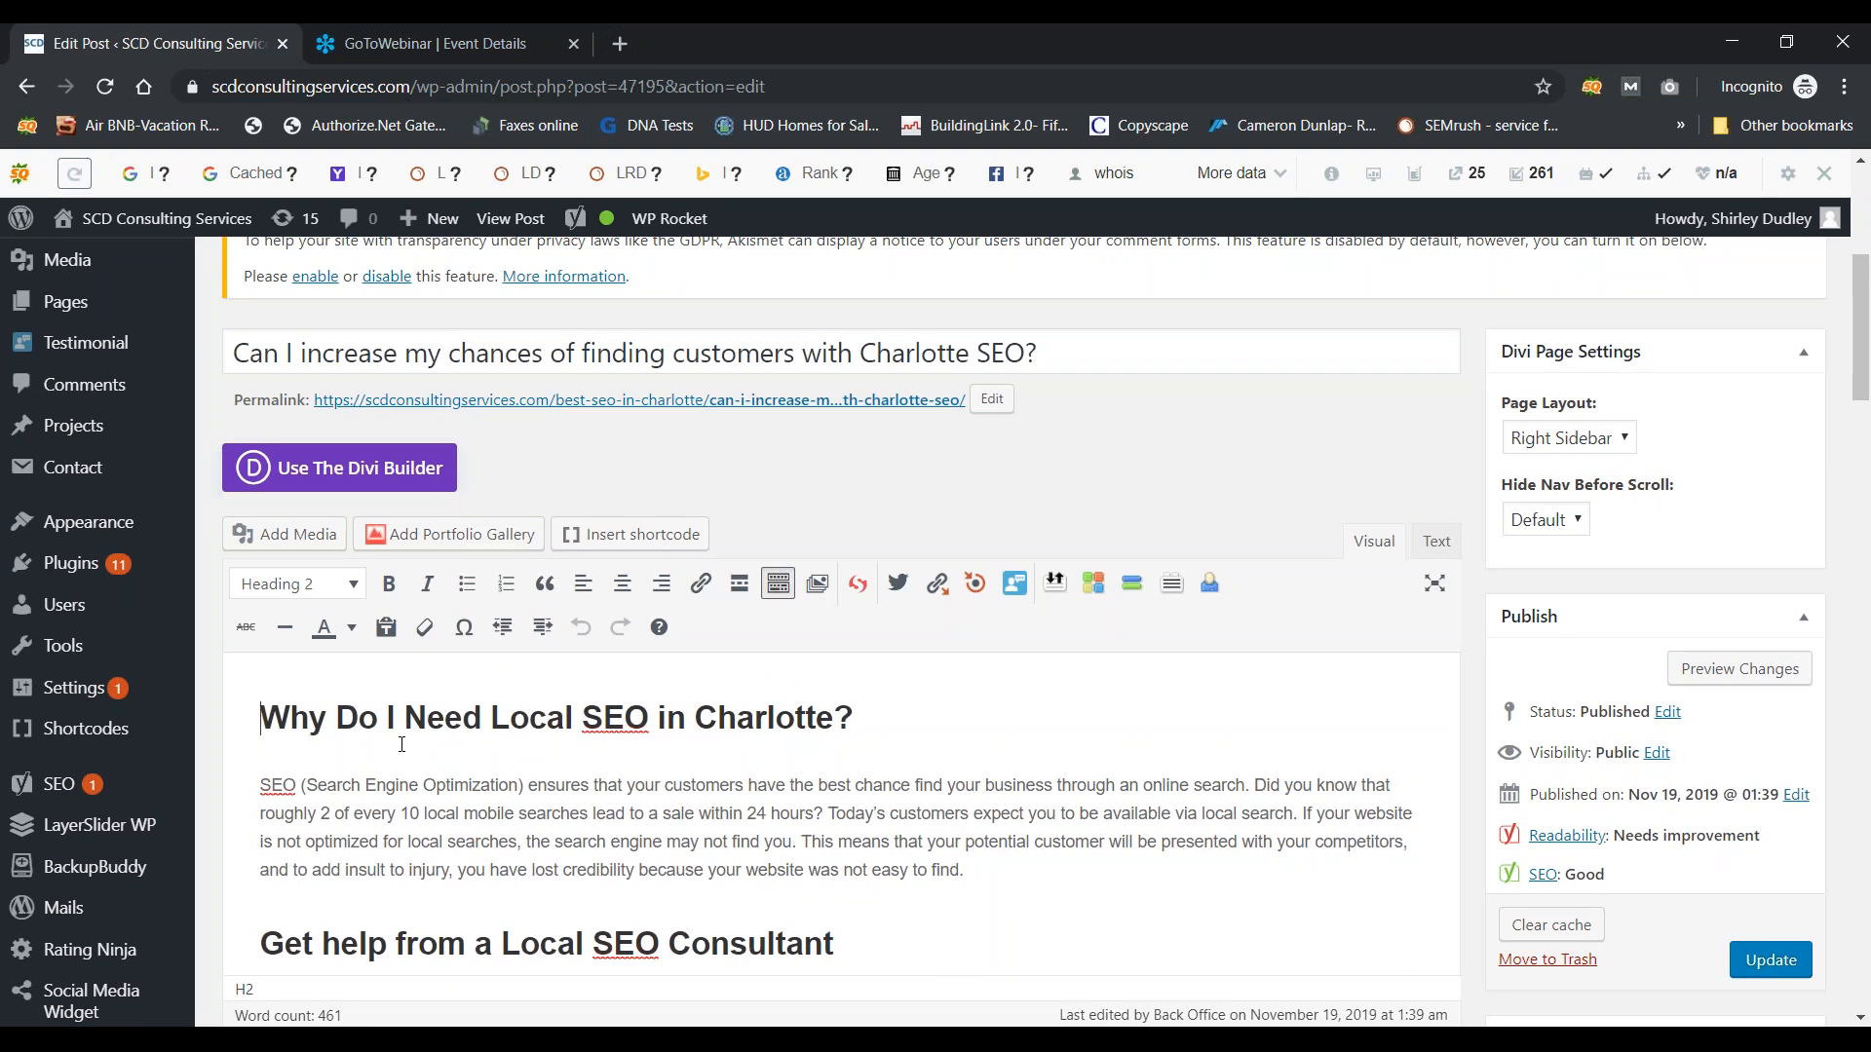
left_click_drag(647, 721, 589, 719)
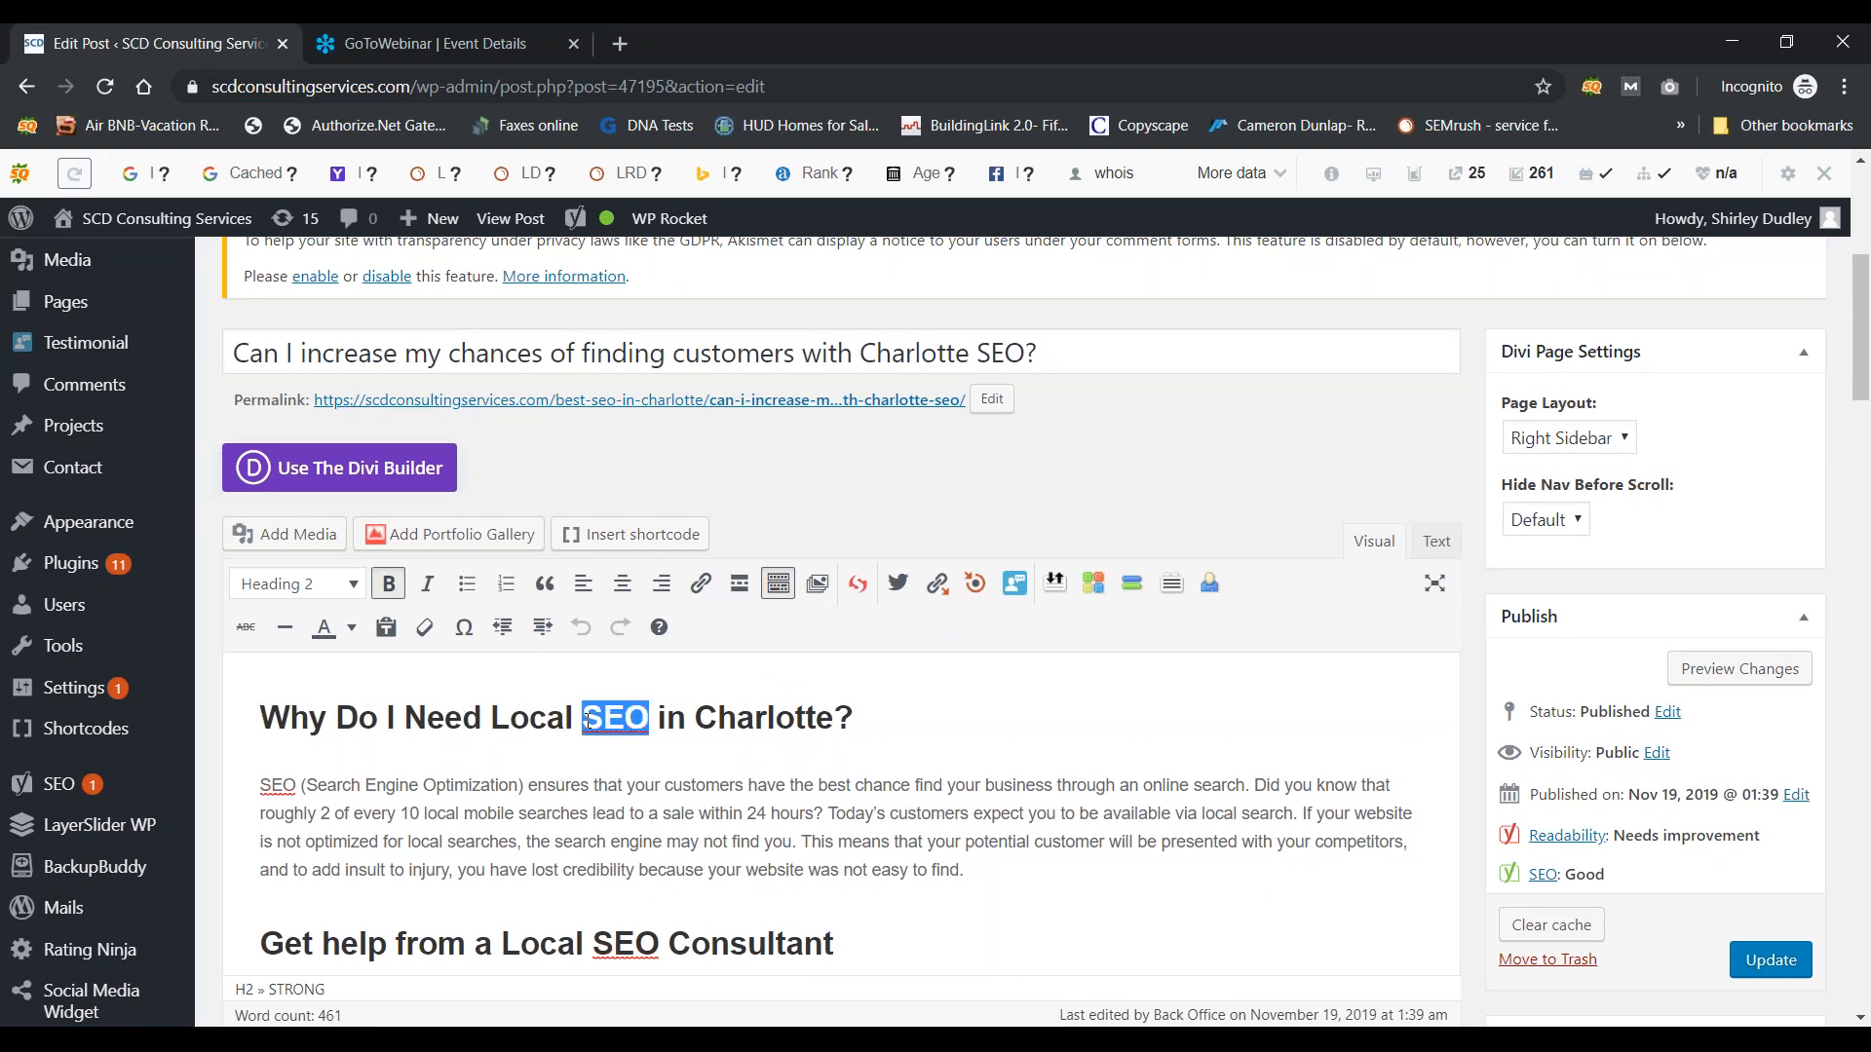
type("SEar")
key("BackSpace")
key("BackSpace")
key("BackSpace")
type("earch Engine Optimization")
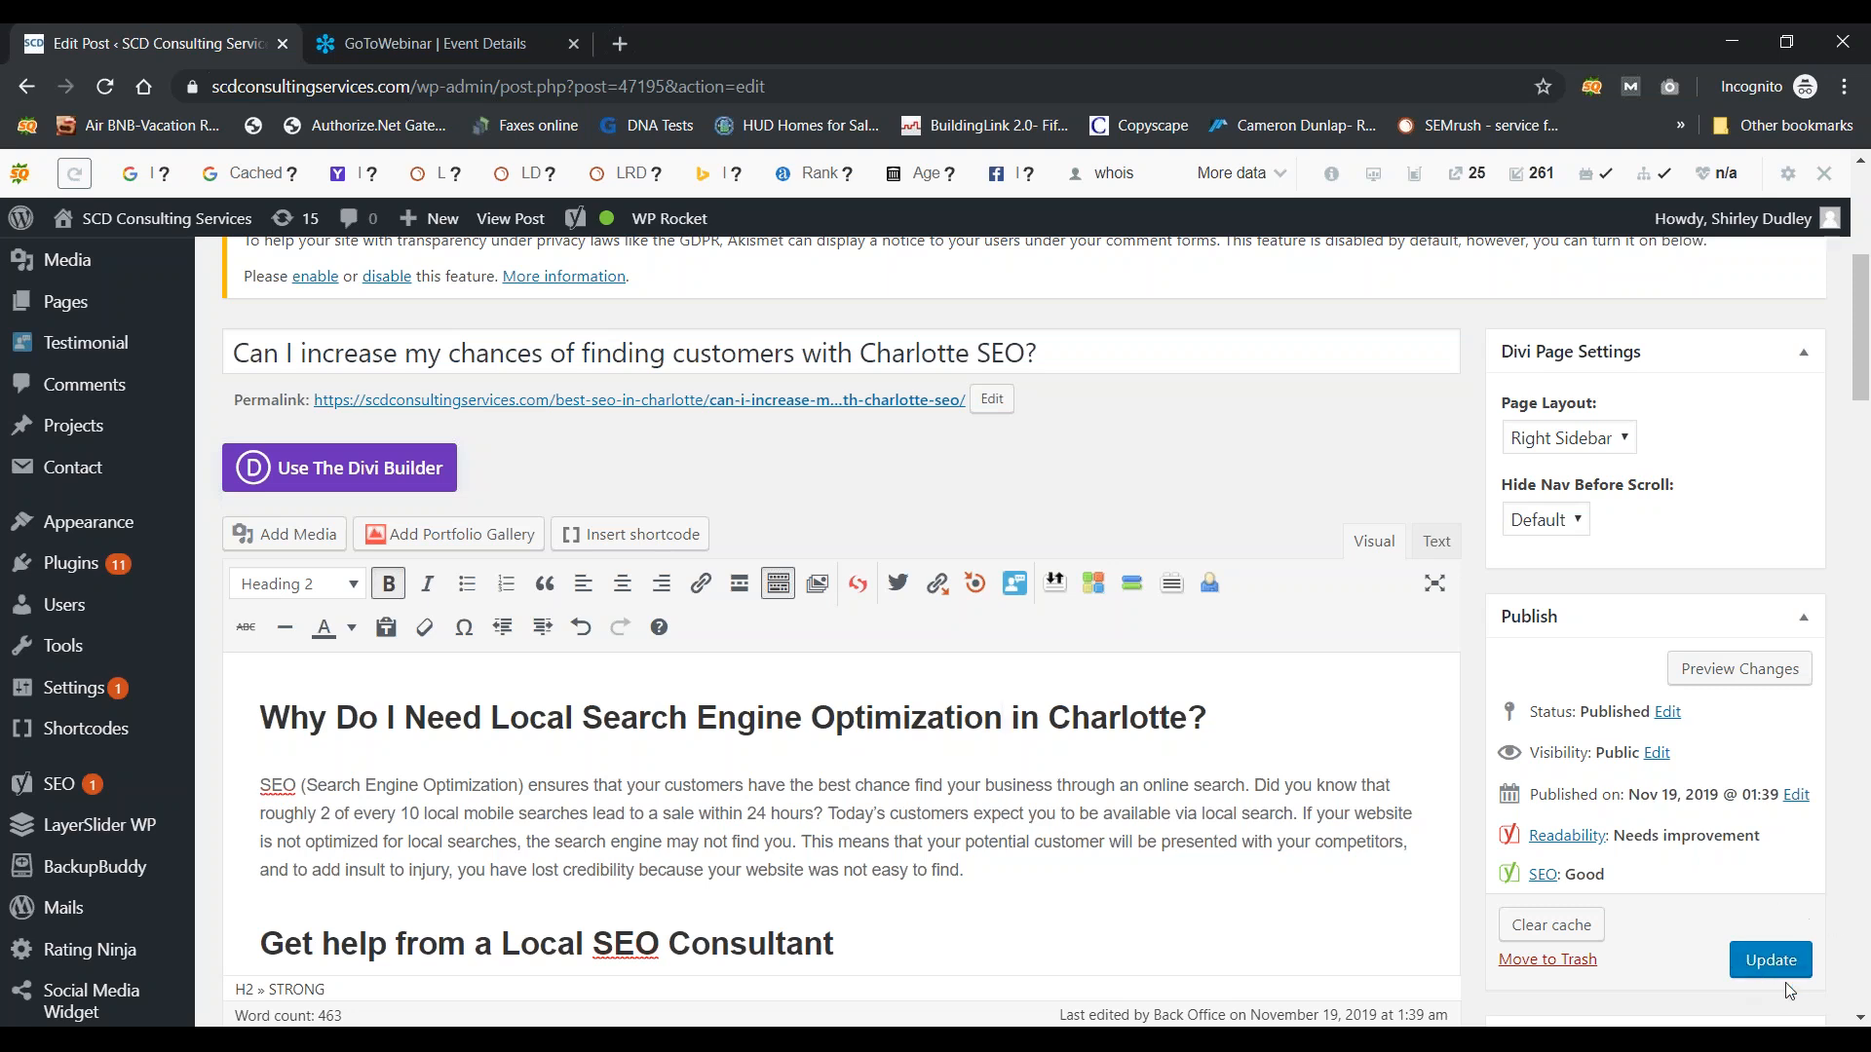
left_click(1761, 962)
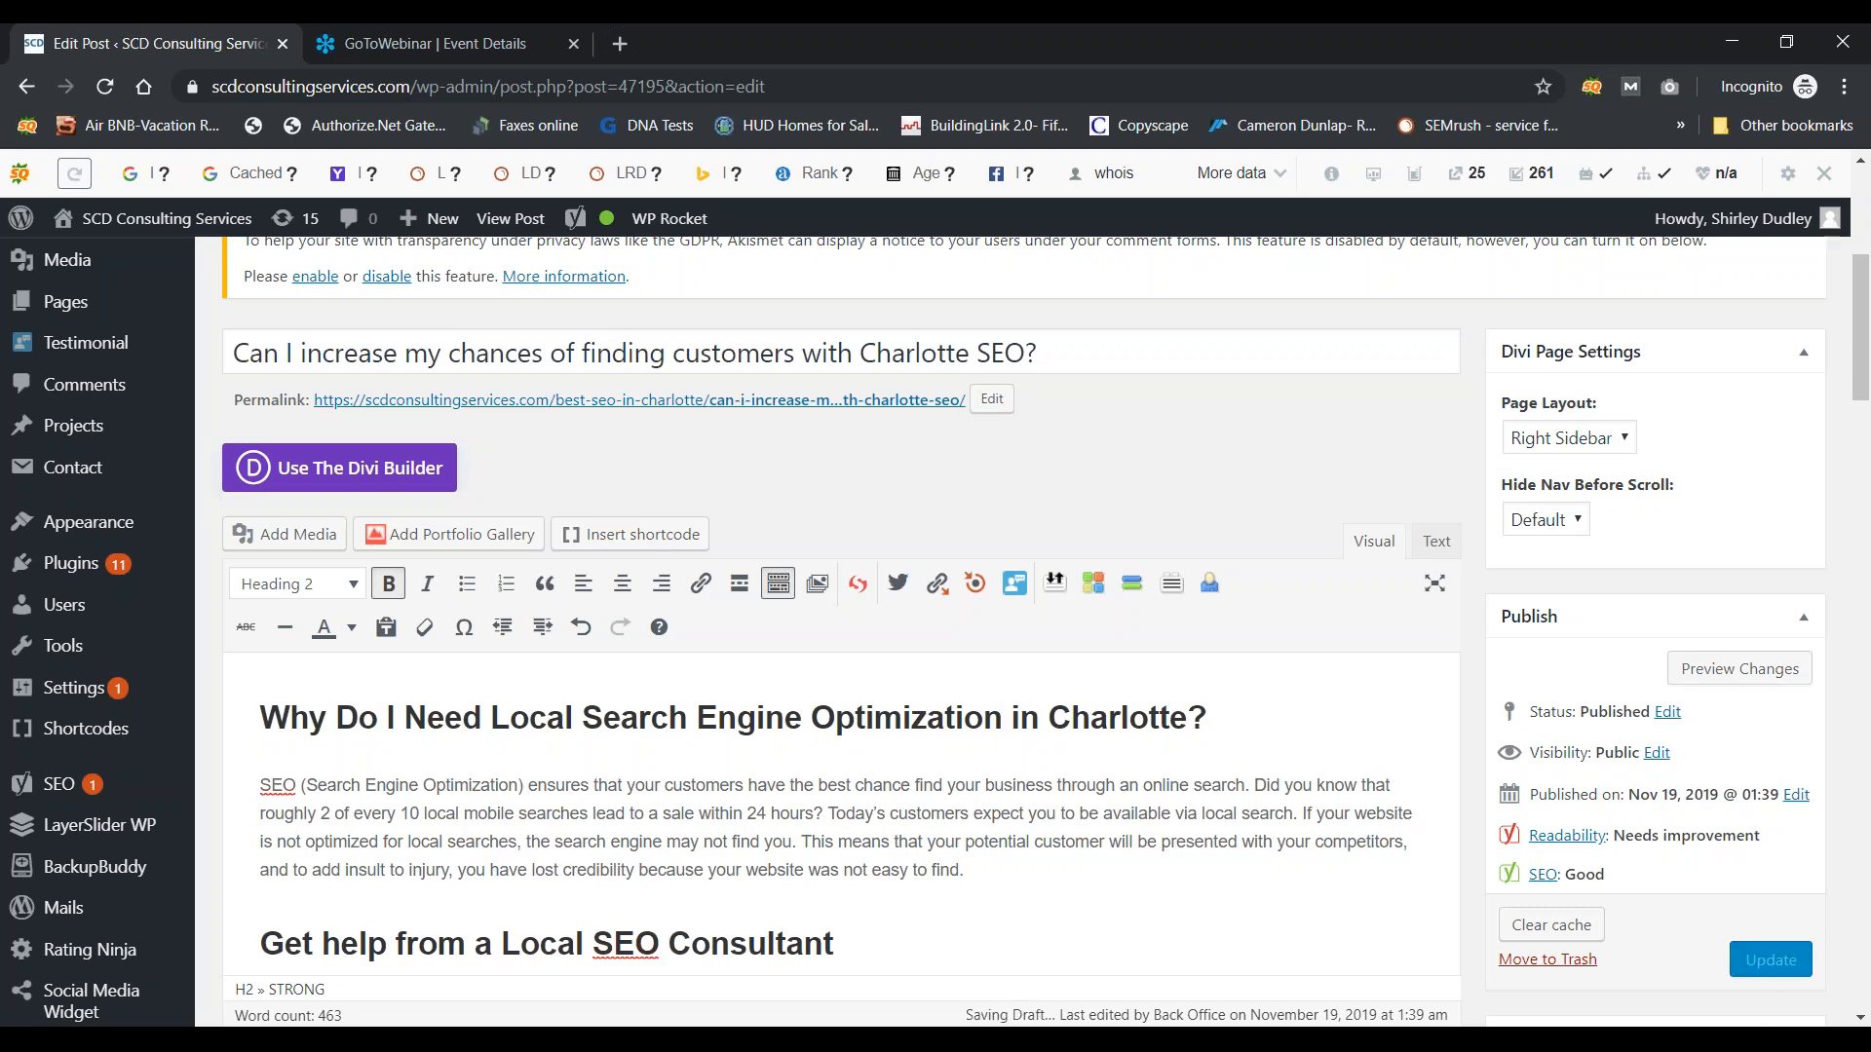
left_click(1296, 886)
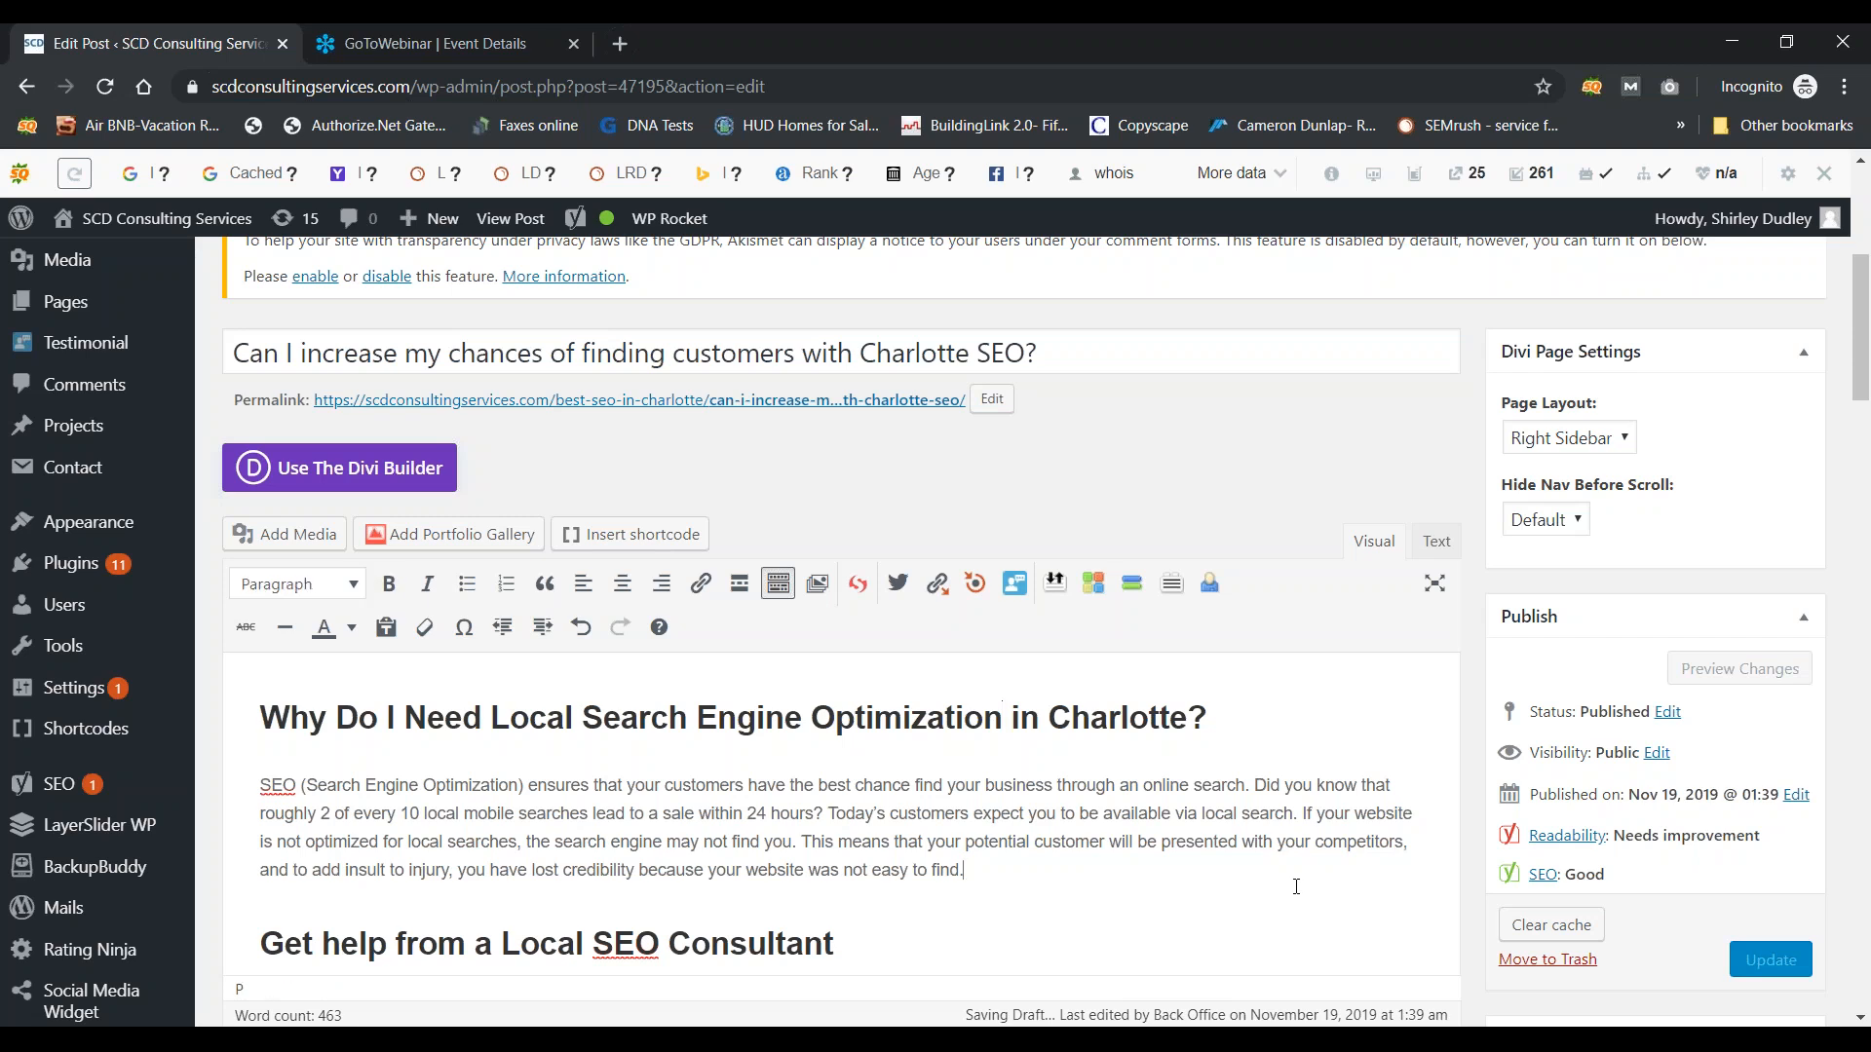
Step: Remove the SEO laptop picture from the Featured Image box
scroll(842, 633, "down", 5)
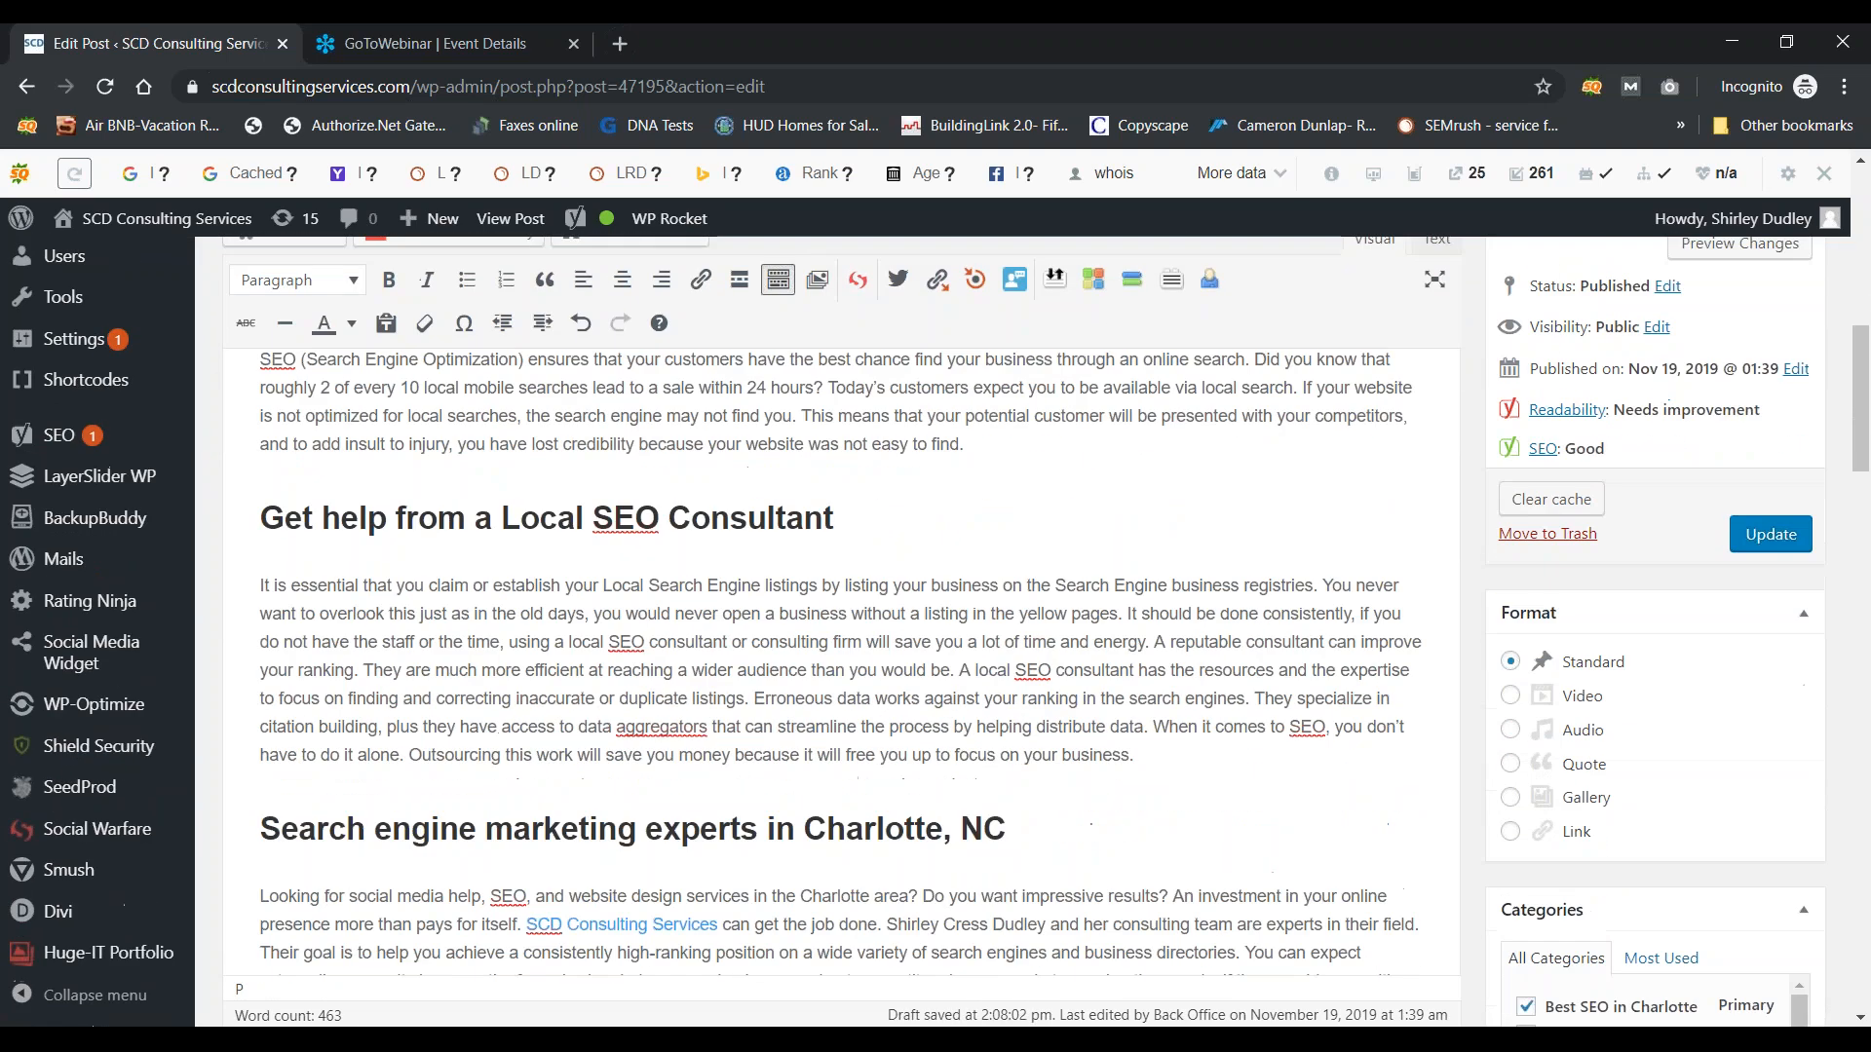
scroll(1657, 877, "down", 5)
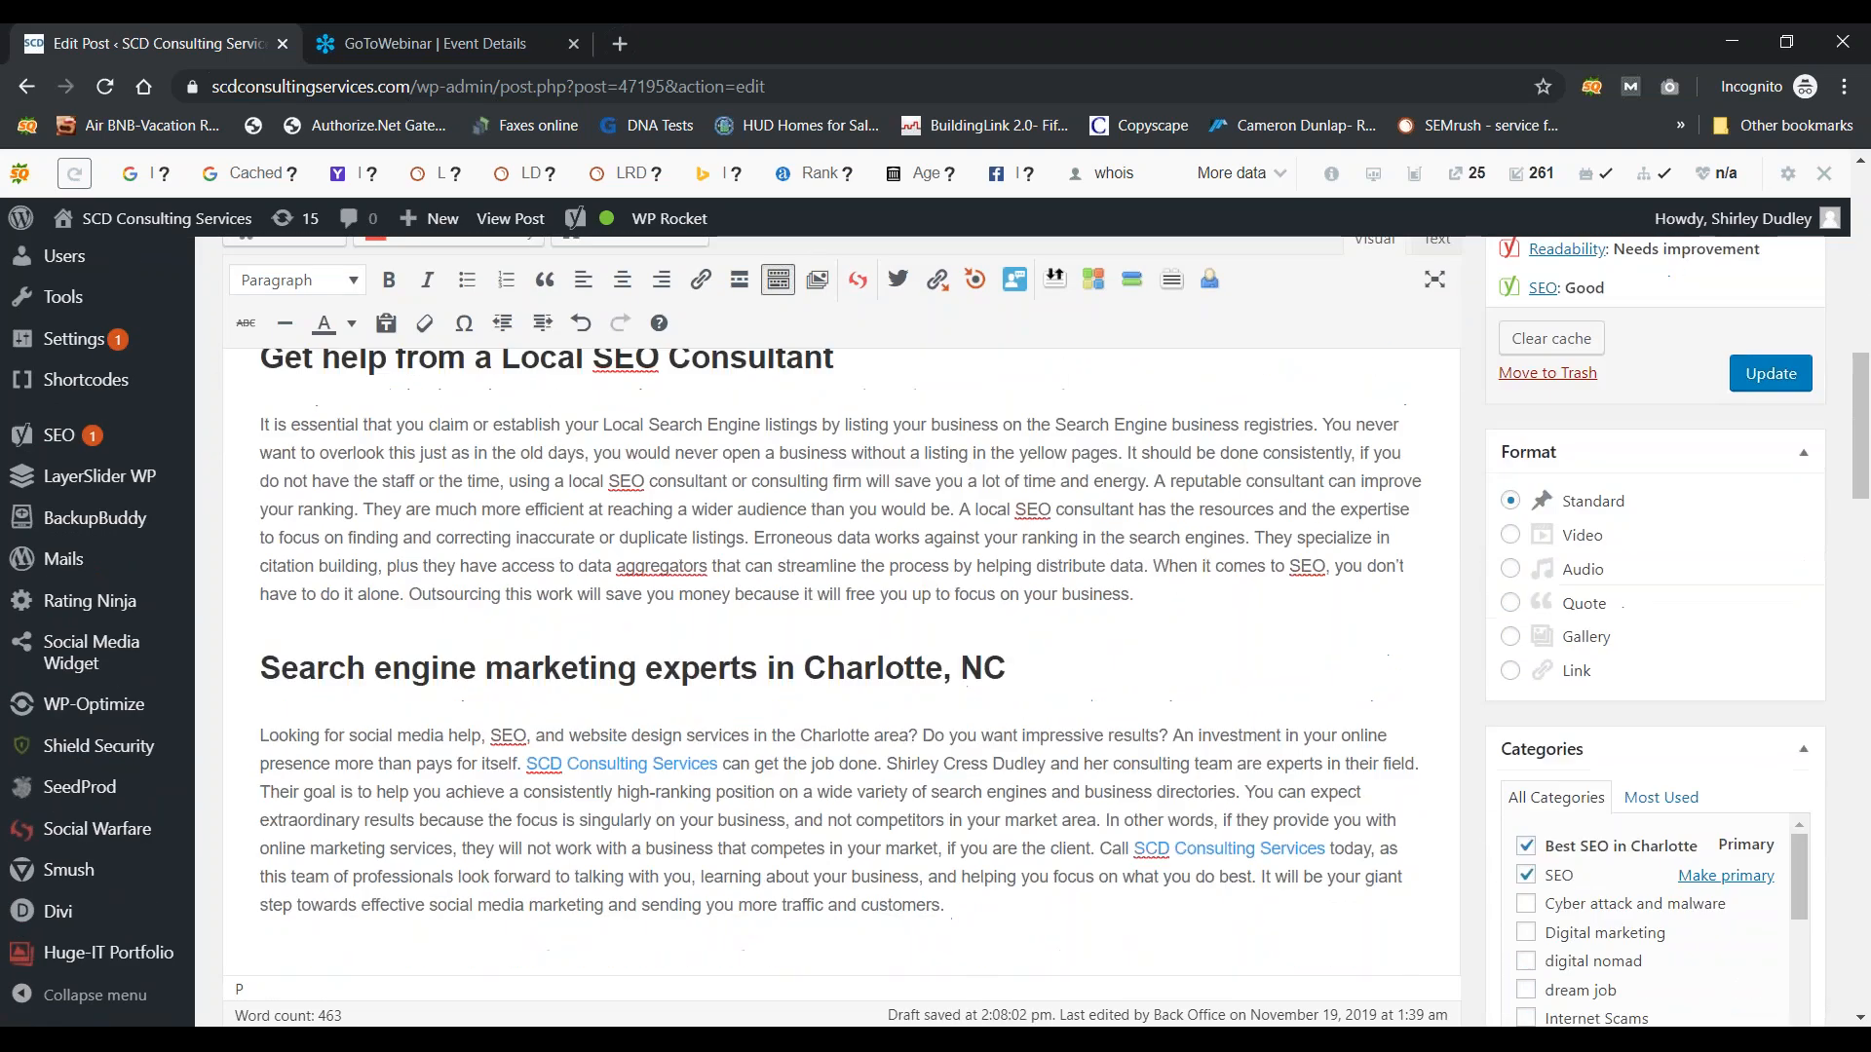
scroll(841, 634, "down", 10)
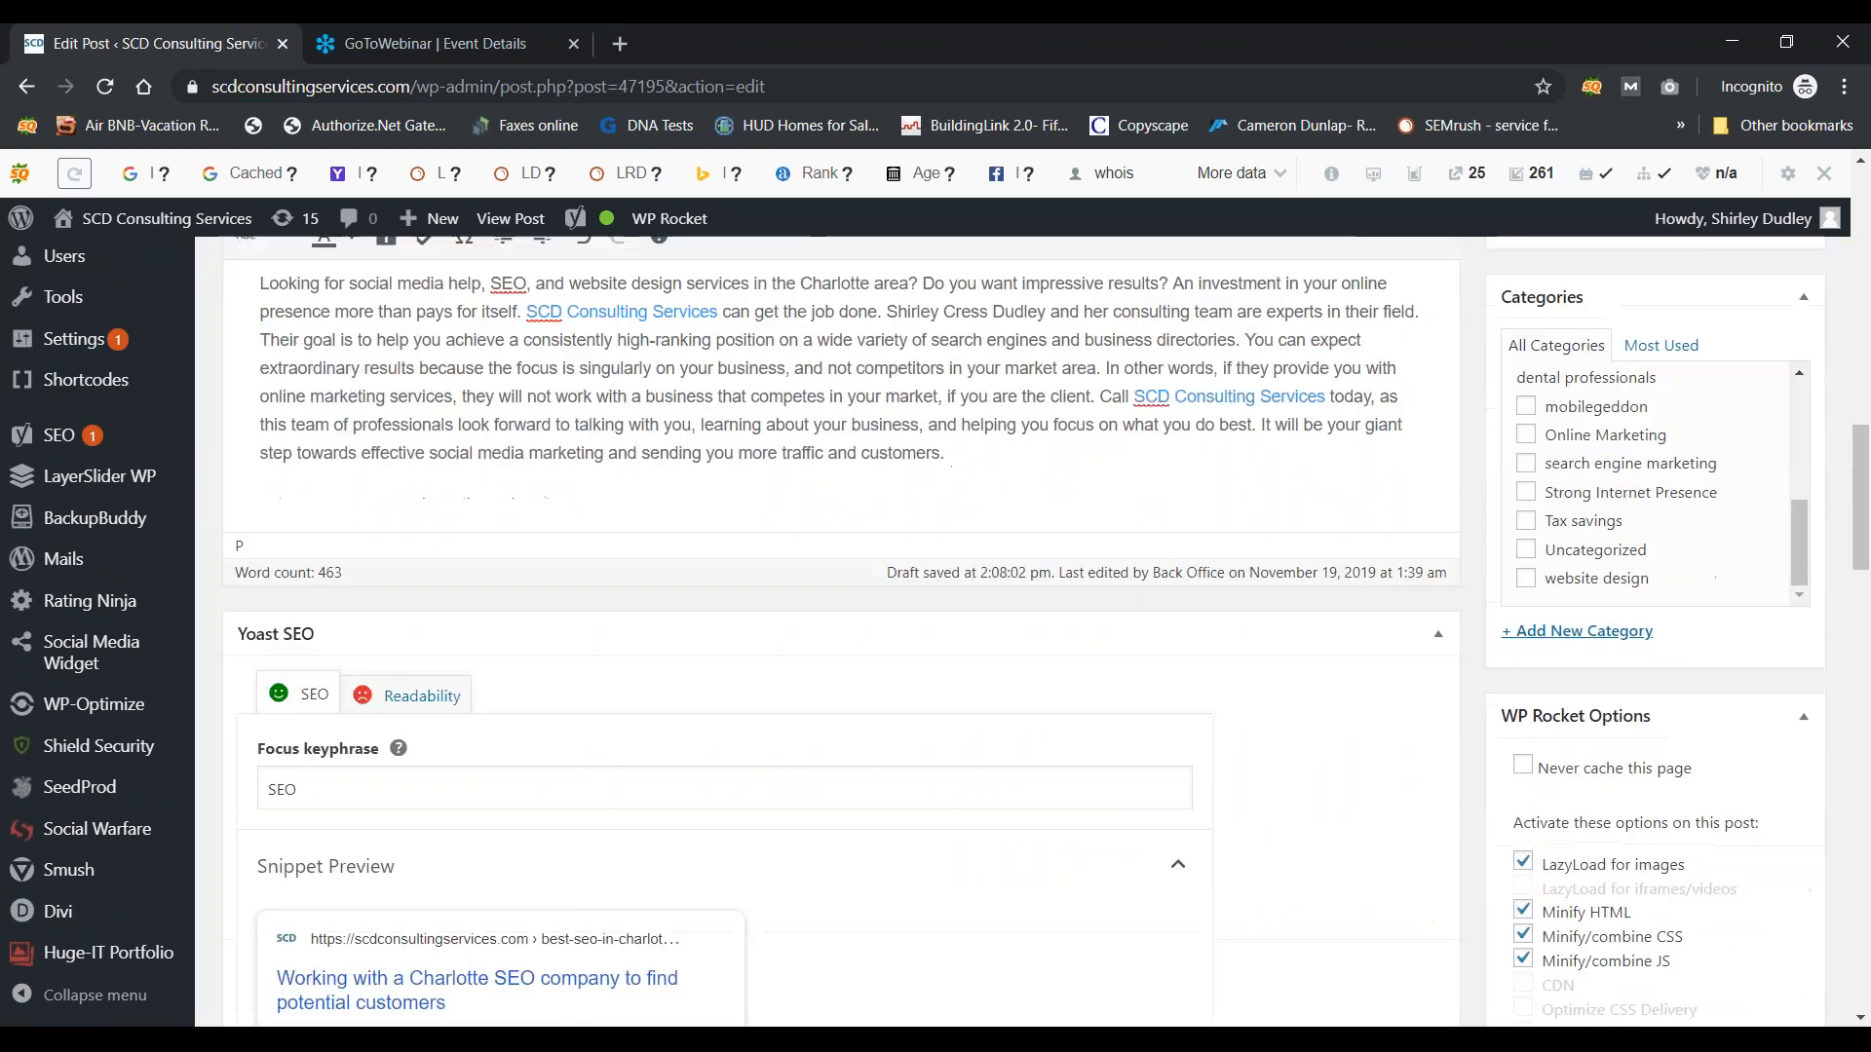
scroll(842, 633, "up", 1)
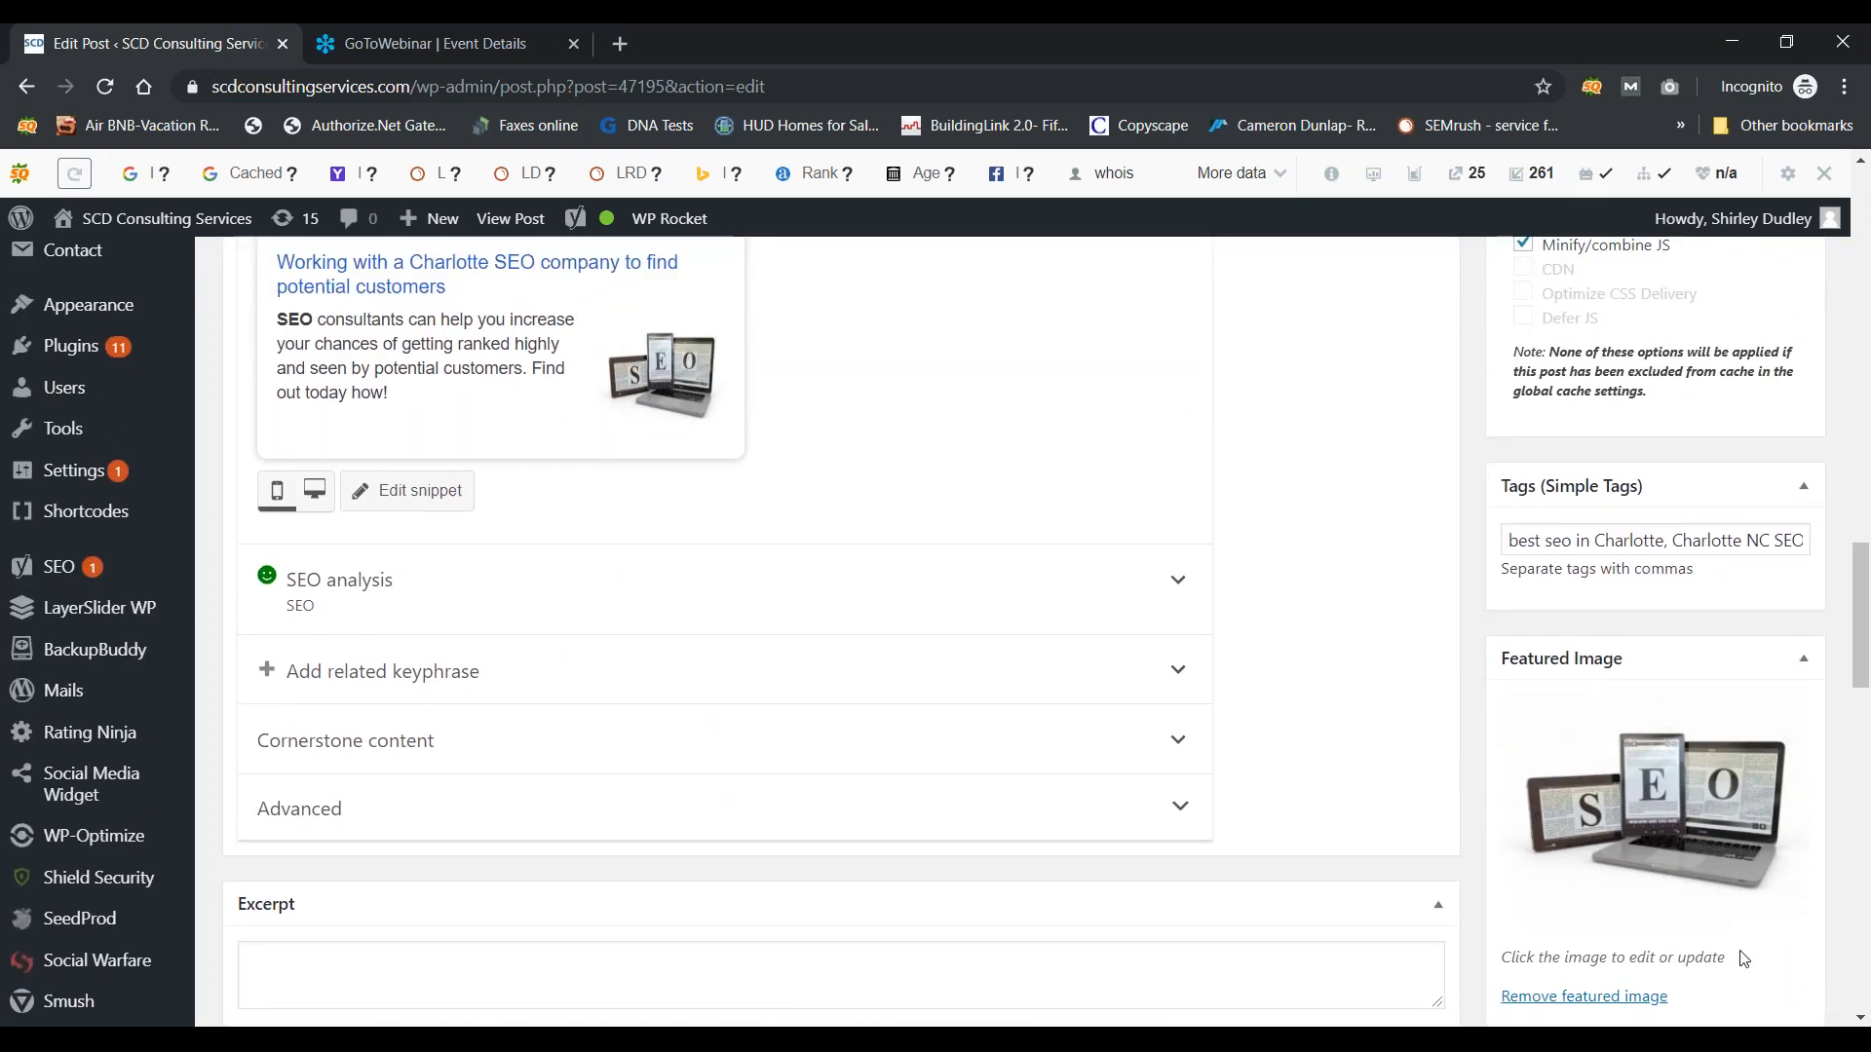
left_click(1588, 999)
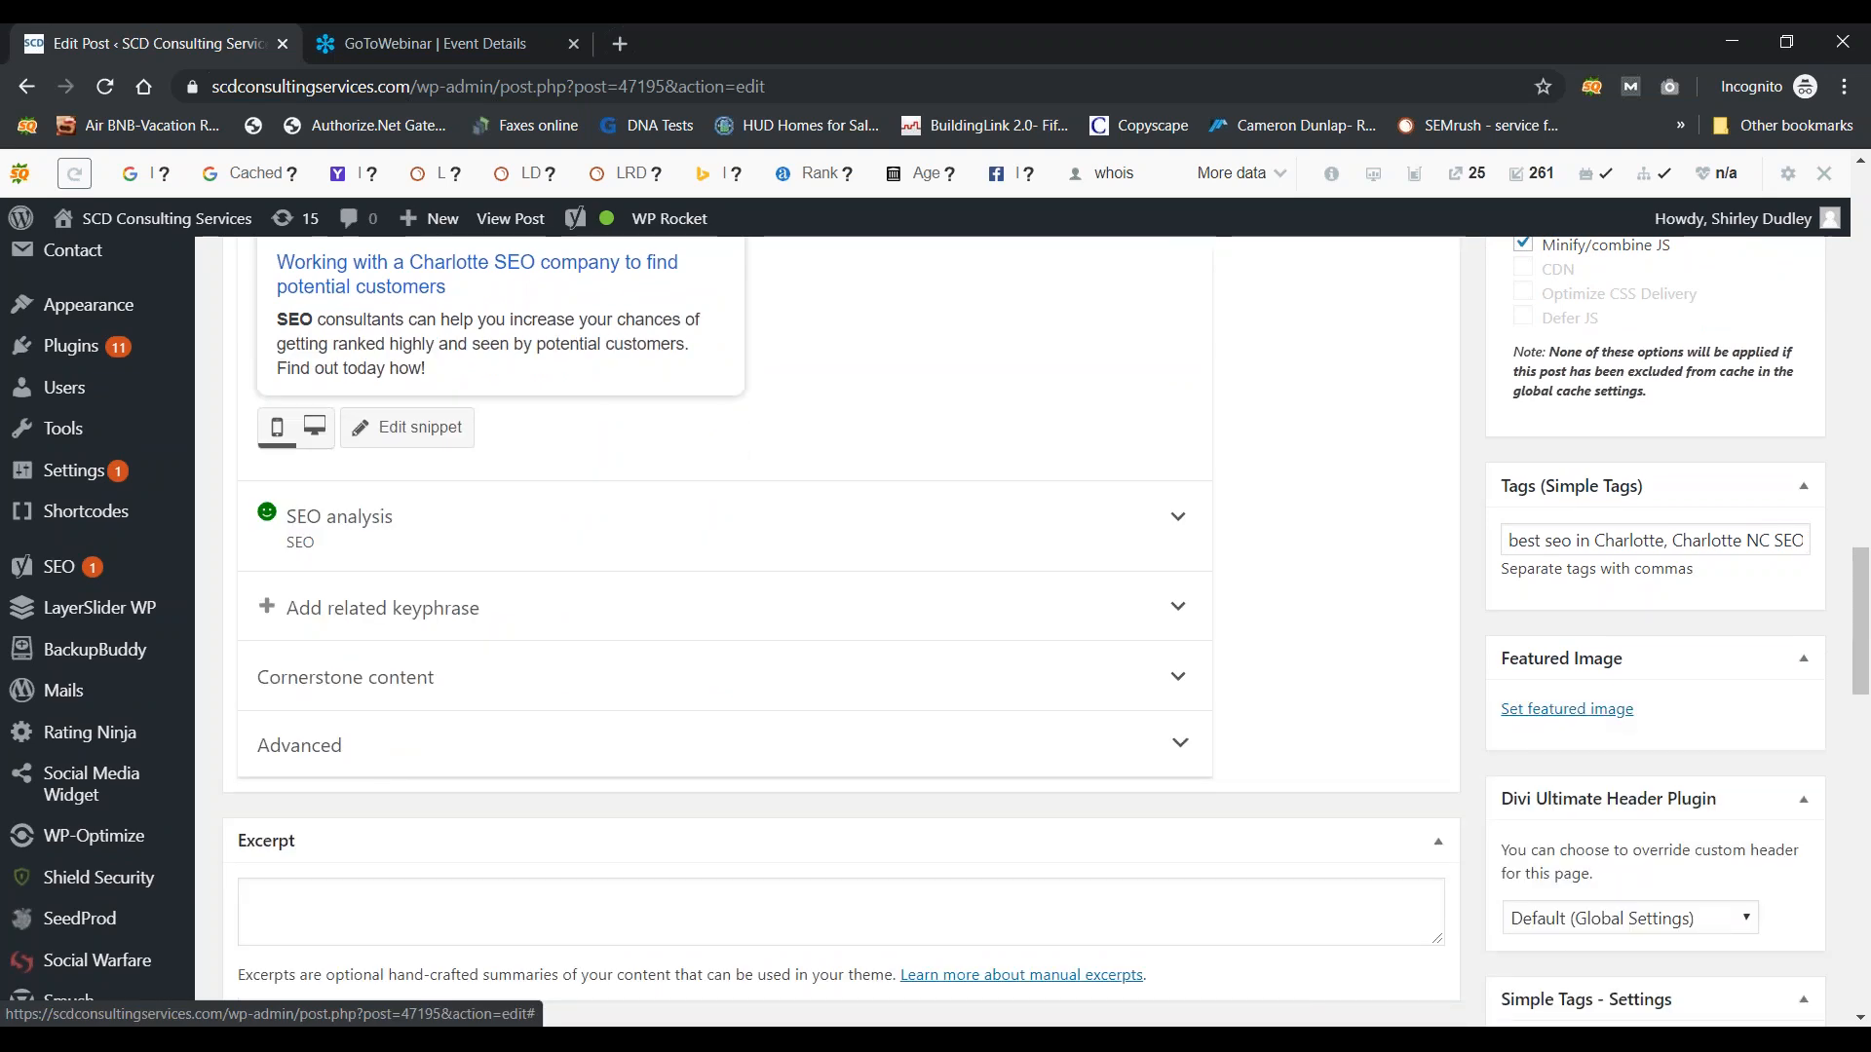
Step: Choose SEO-screen.jpg from the Media Library as the featured image
left_click(1537, 711)
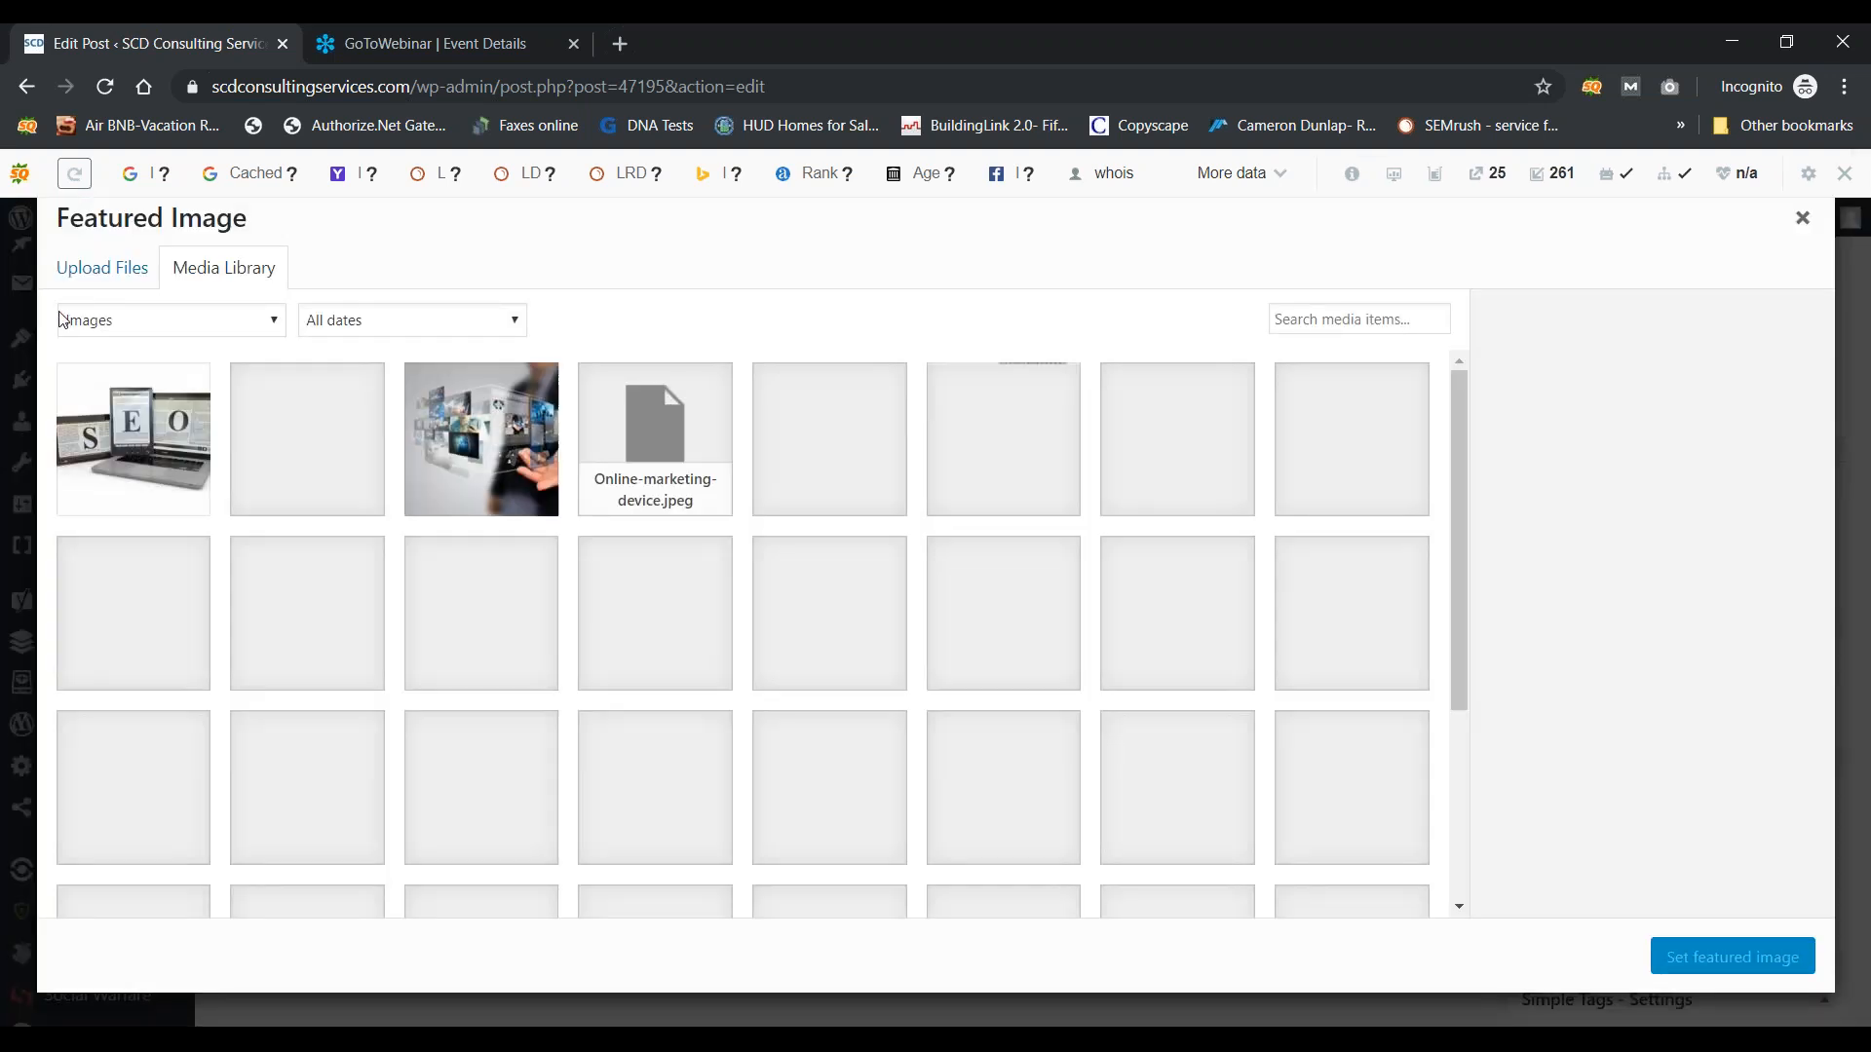
left_click(134, 446)
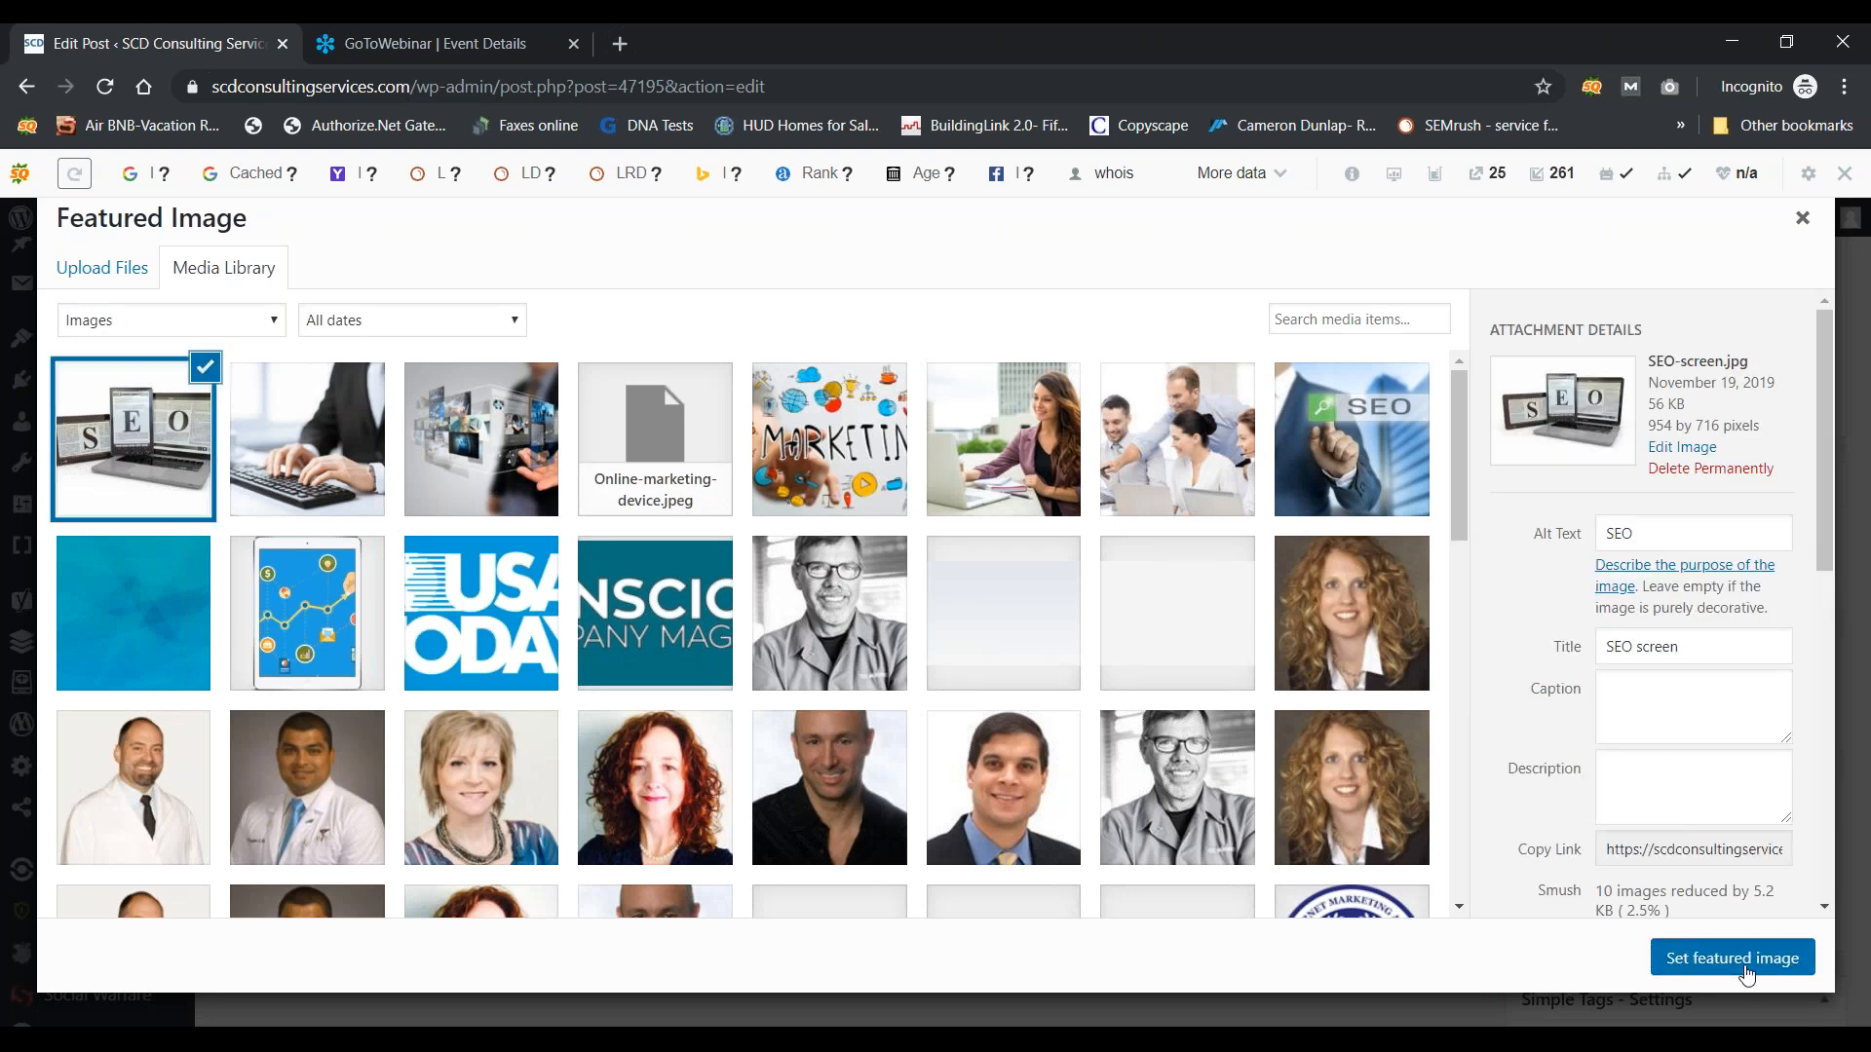
left_click(1744, 967)
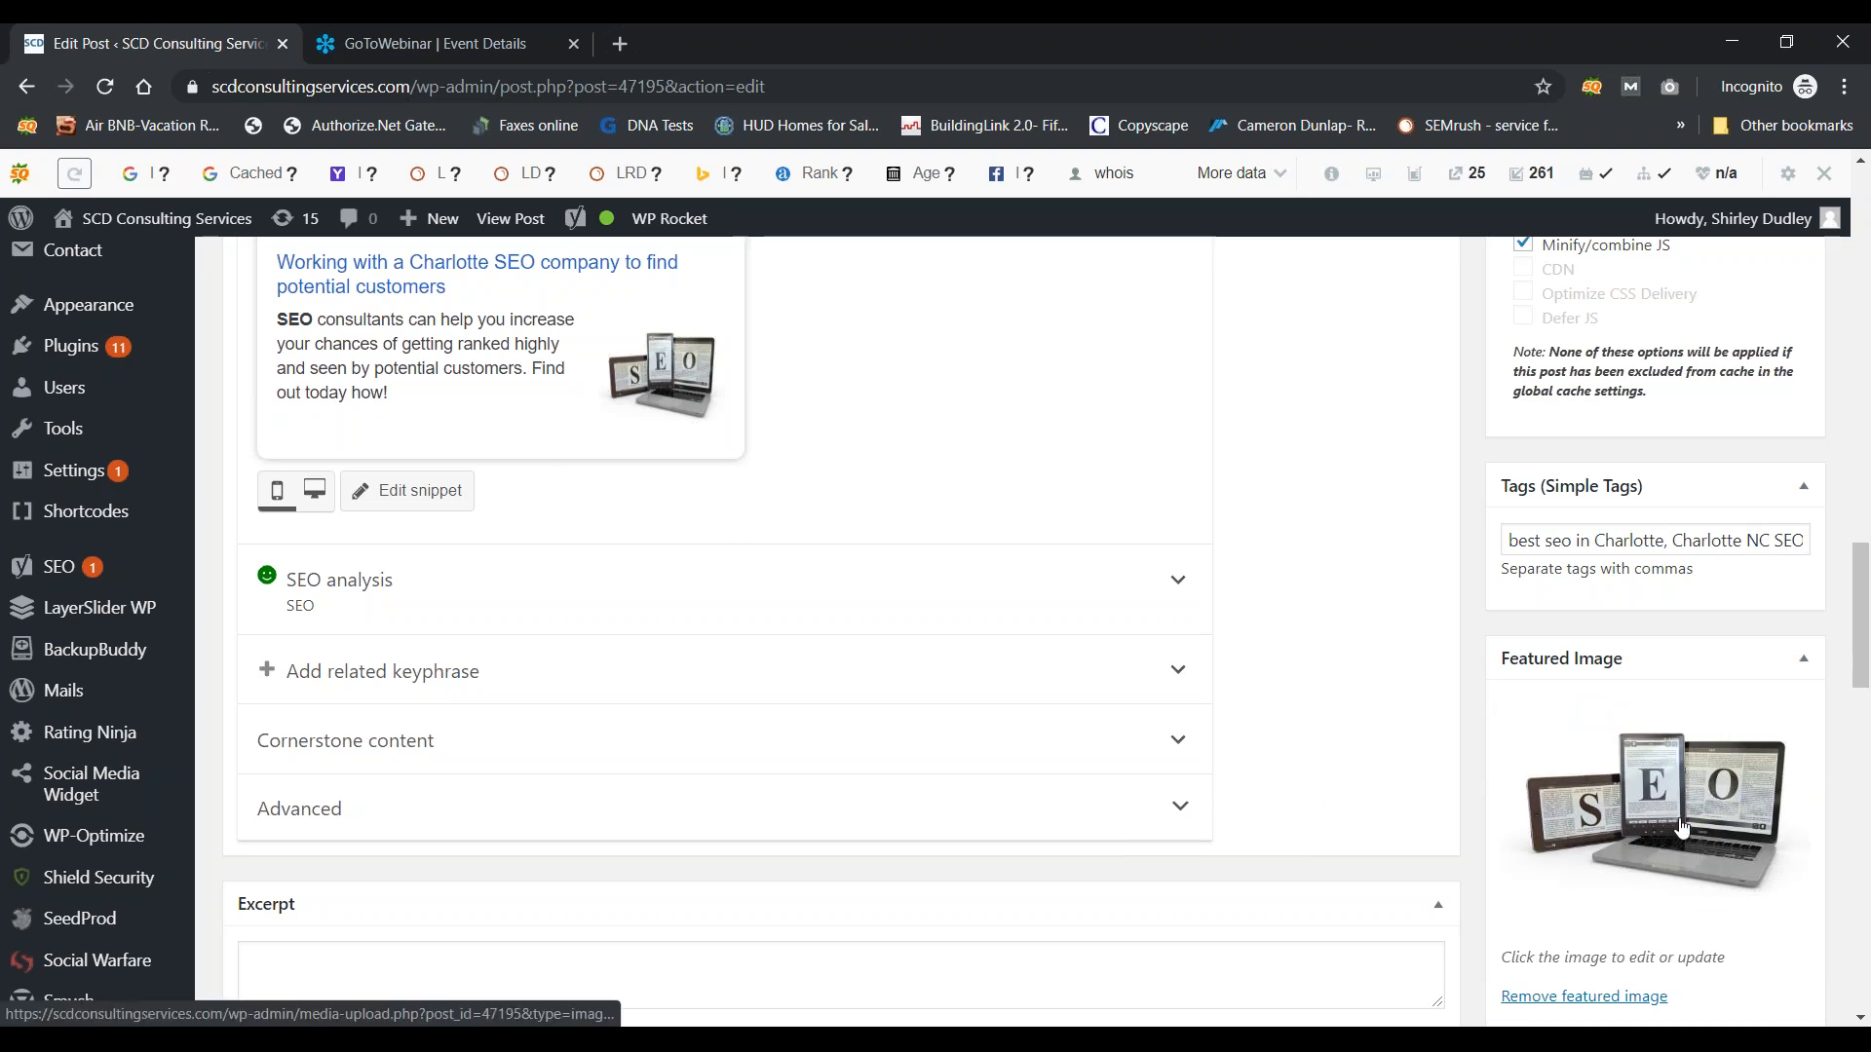
Step: Overwrite the expanded heading phrase by typing 'EO', then return to the All Posts list
left_click_drag(1859, 679, 1863, 409)
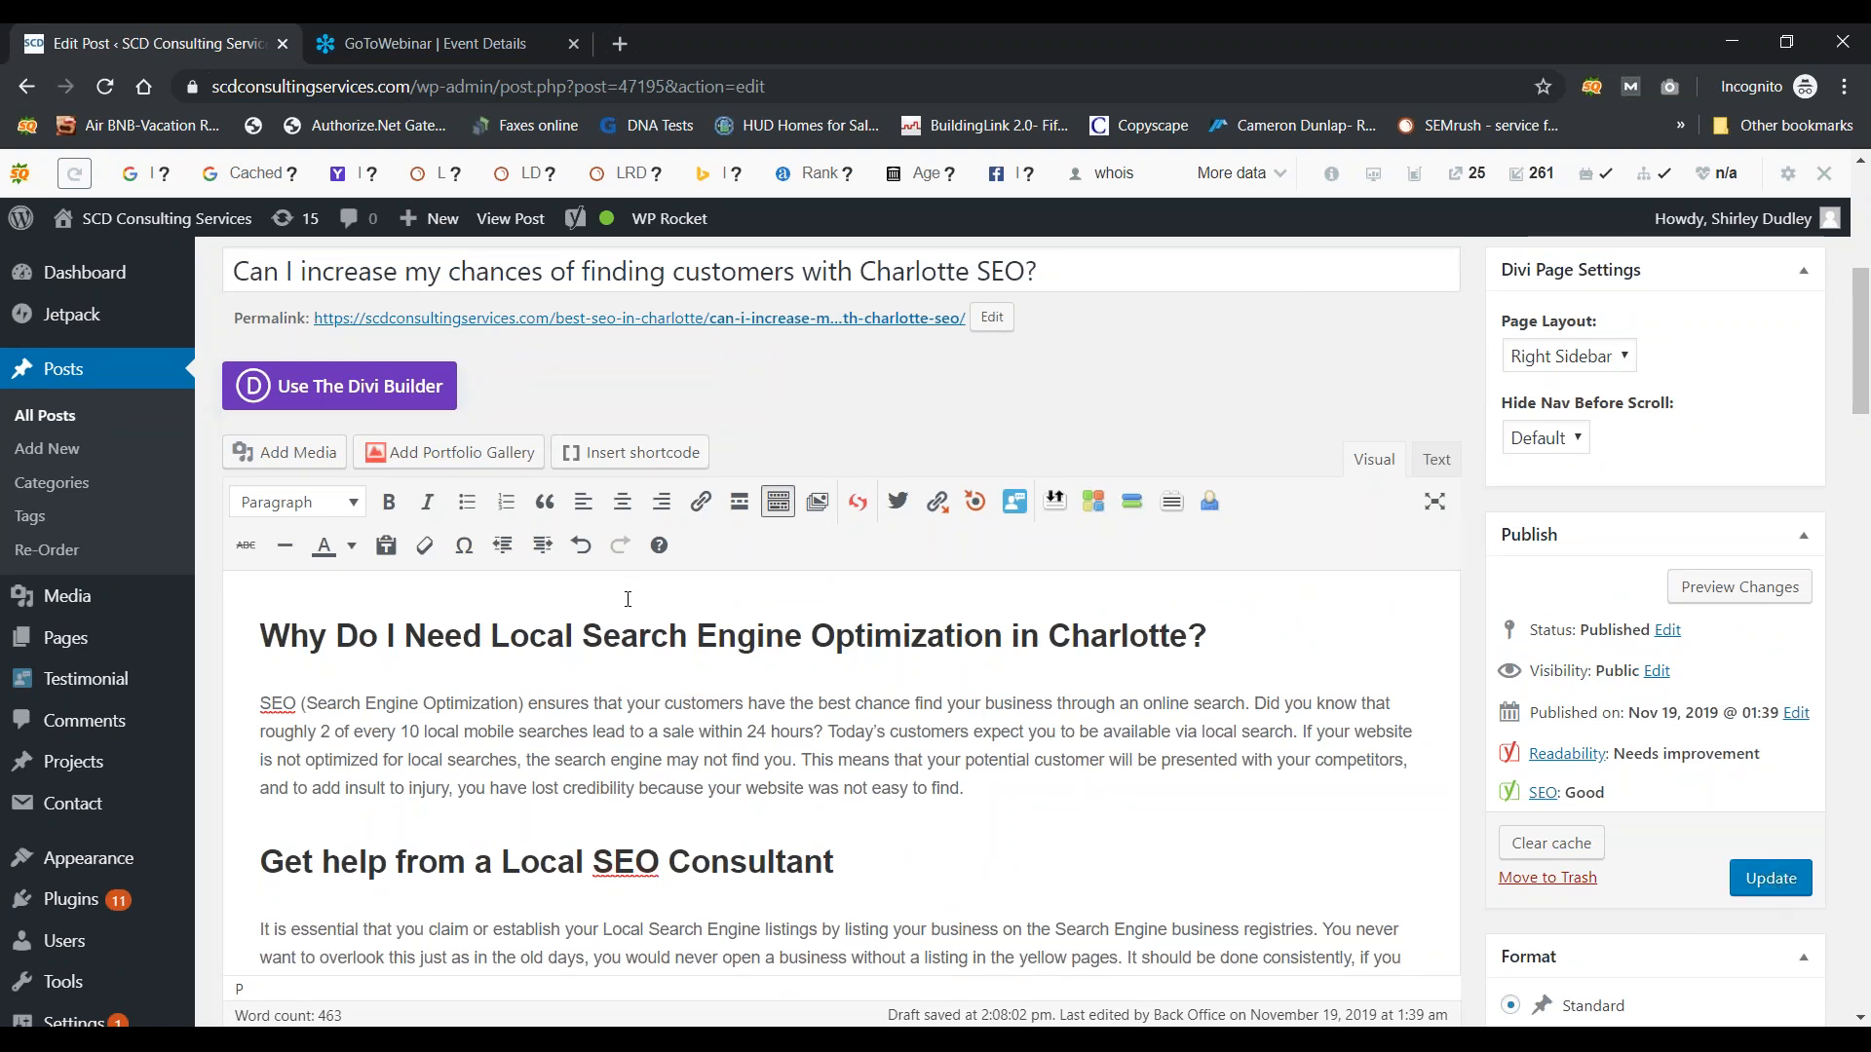
left_click_drag(1000, 638, 603, 638)
type("EO")
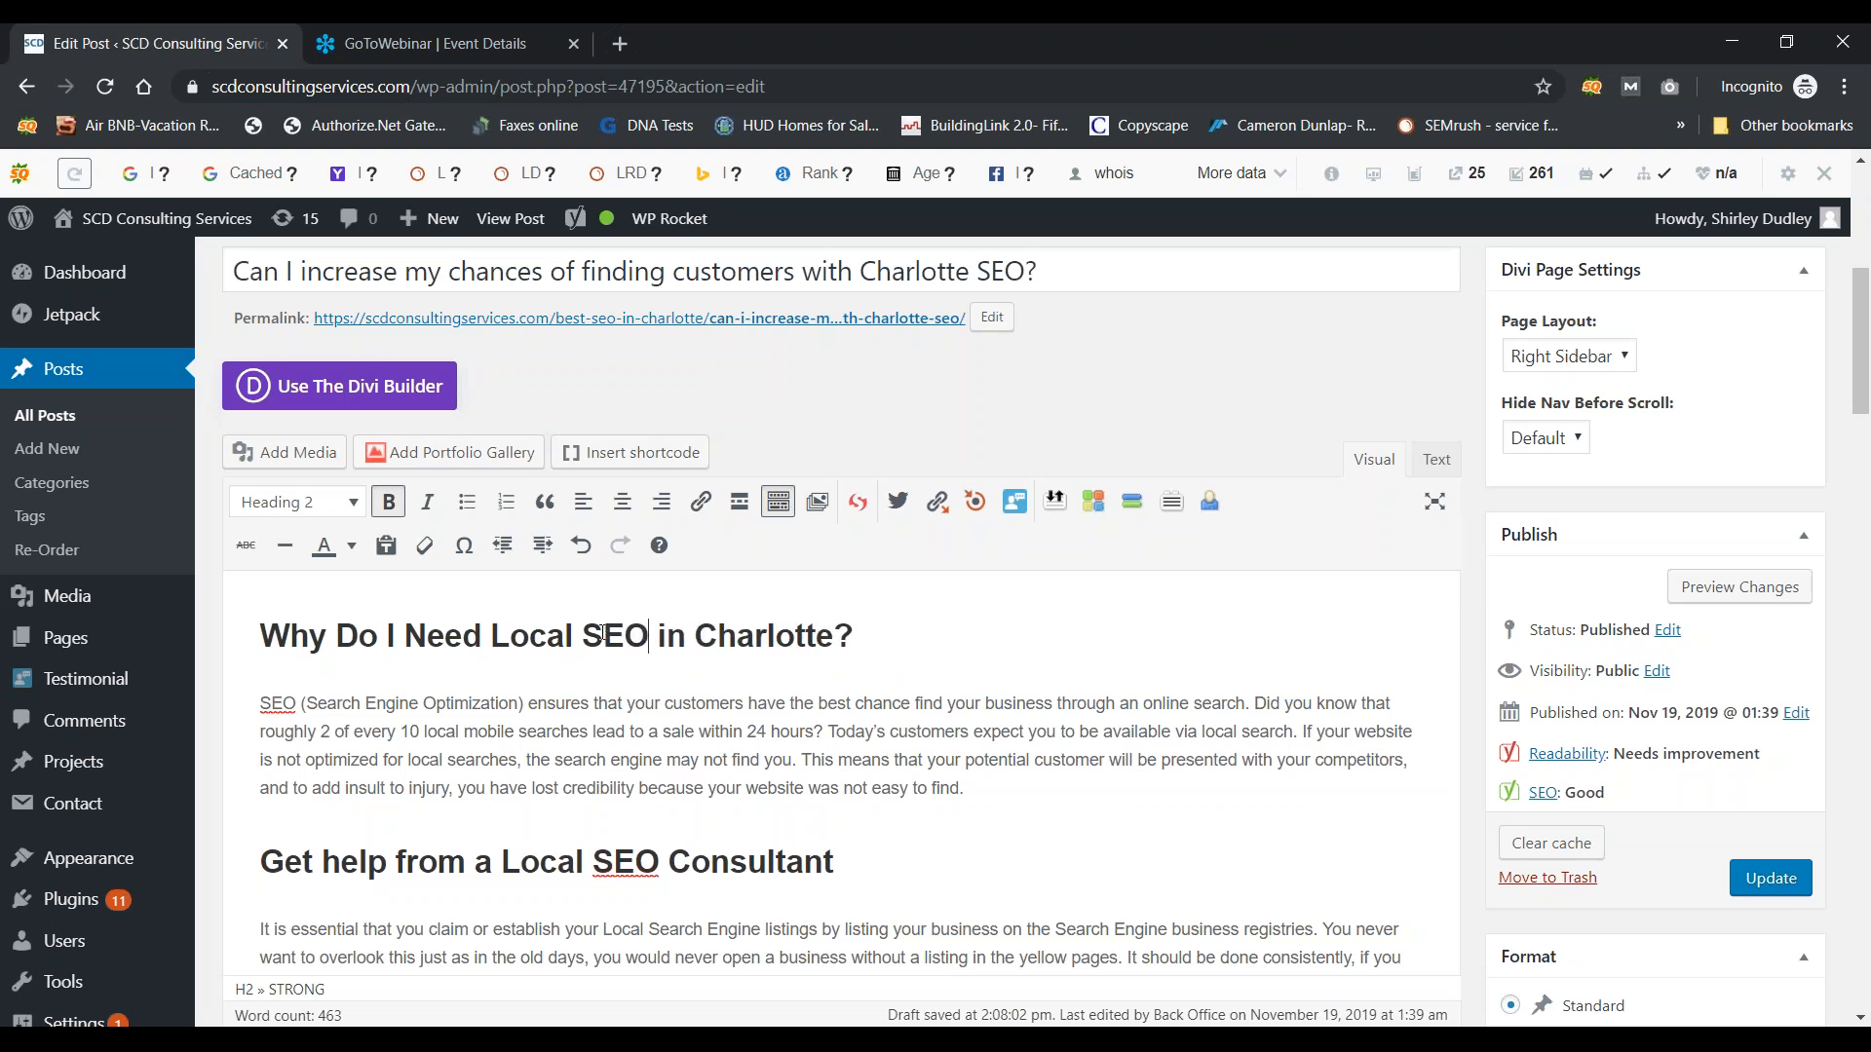
left_click(23, 95)
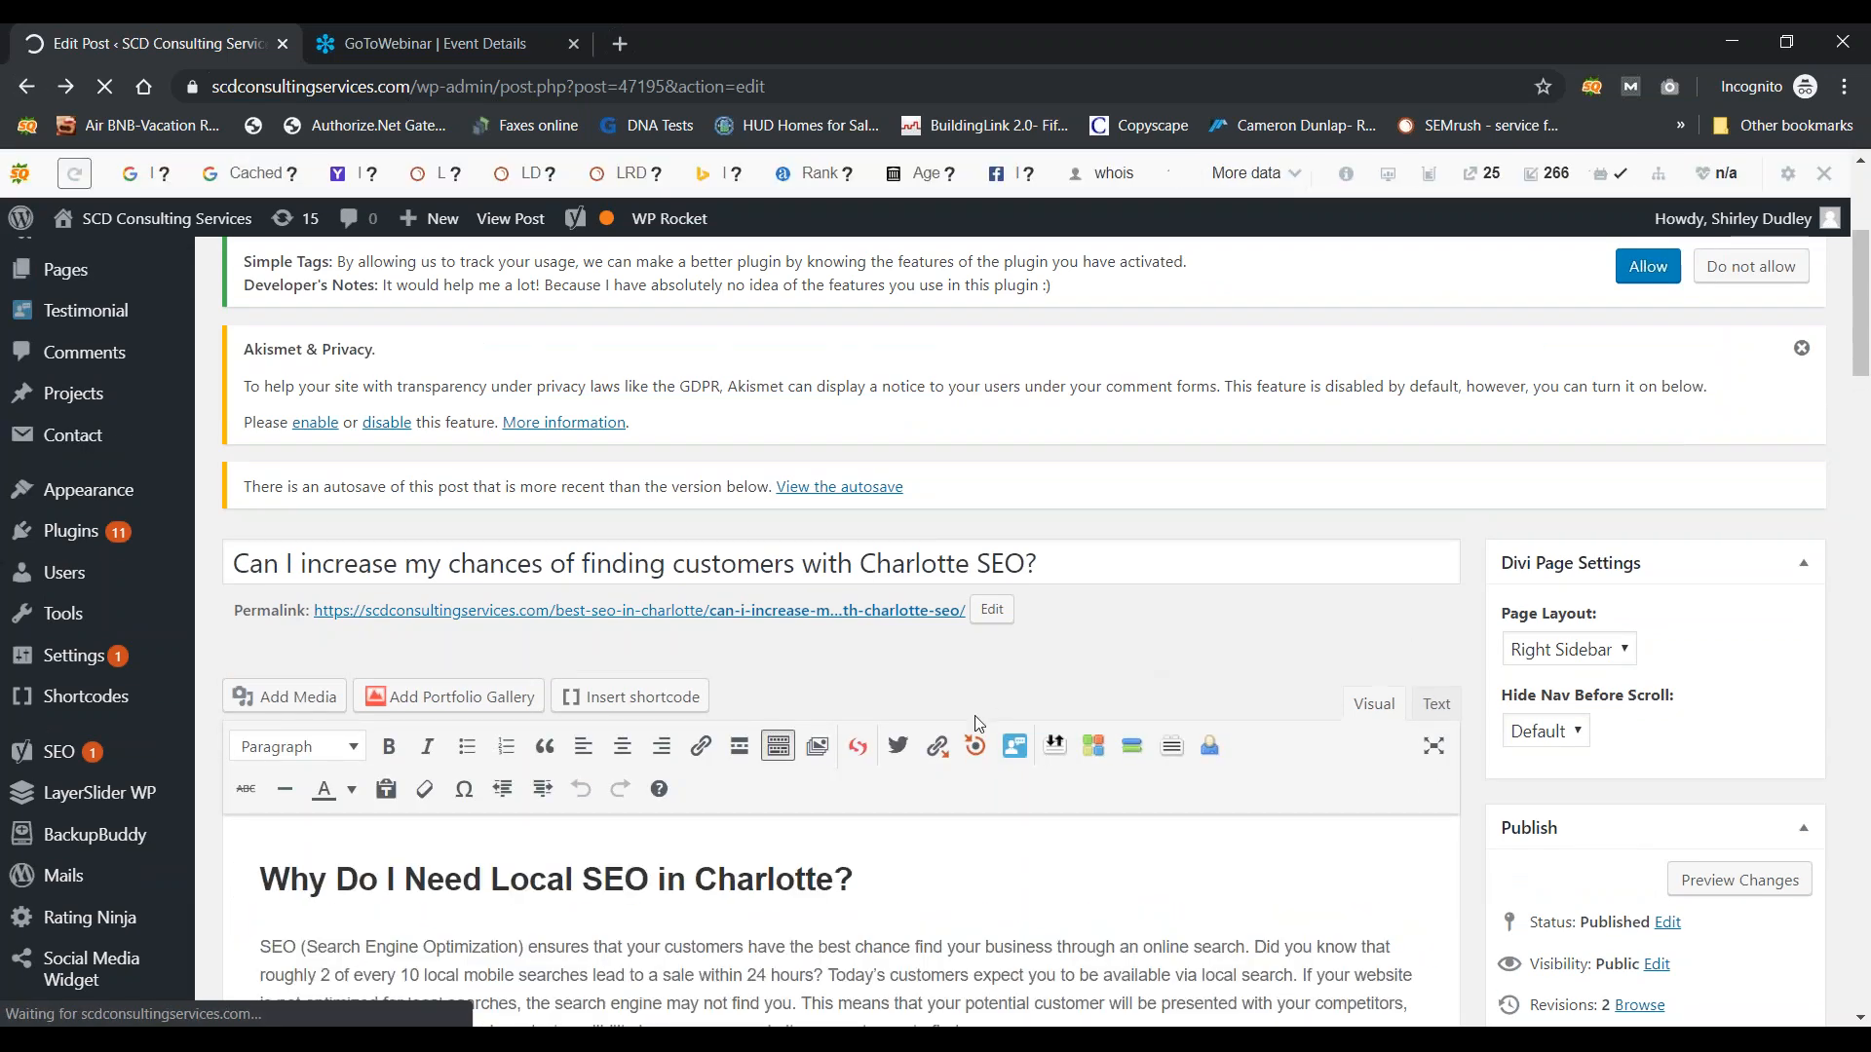
left_click(27, 87)
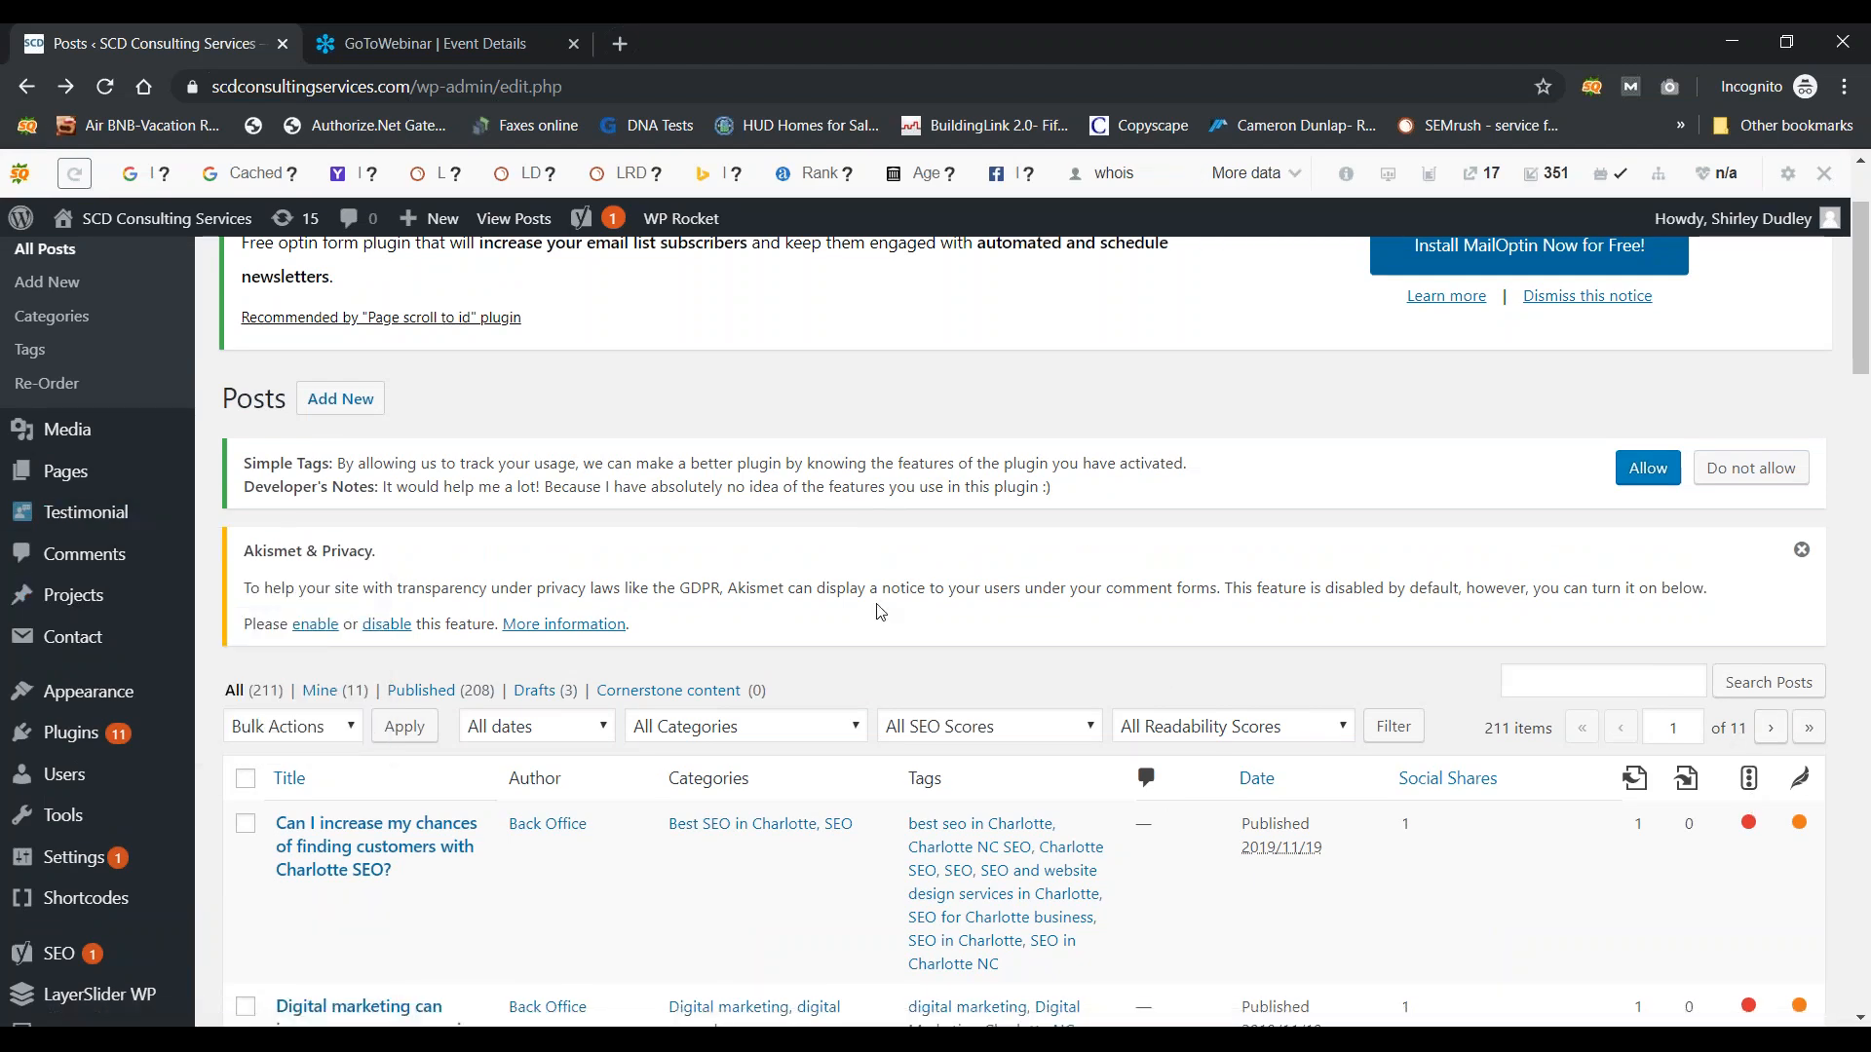
Step: Start a new post titled 'New Blog Post'
left_click(330, 400)
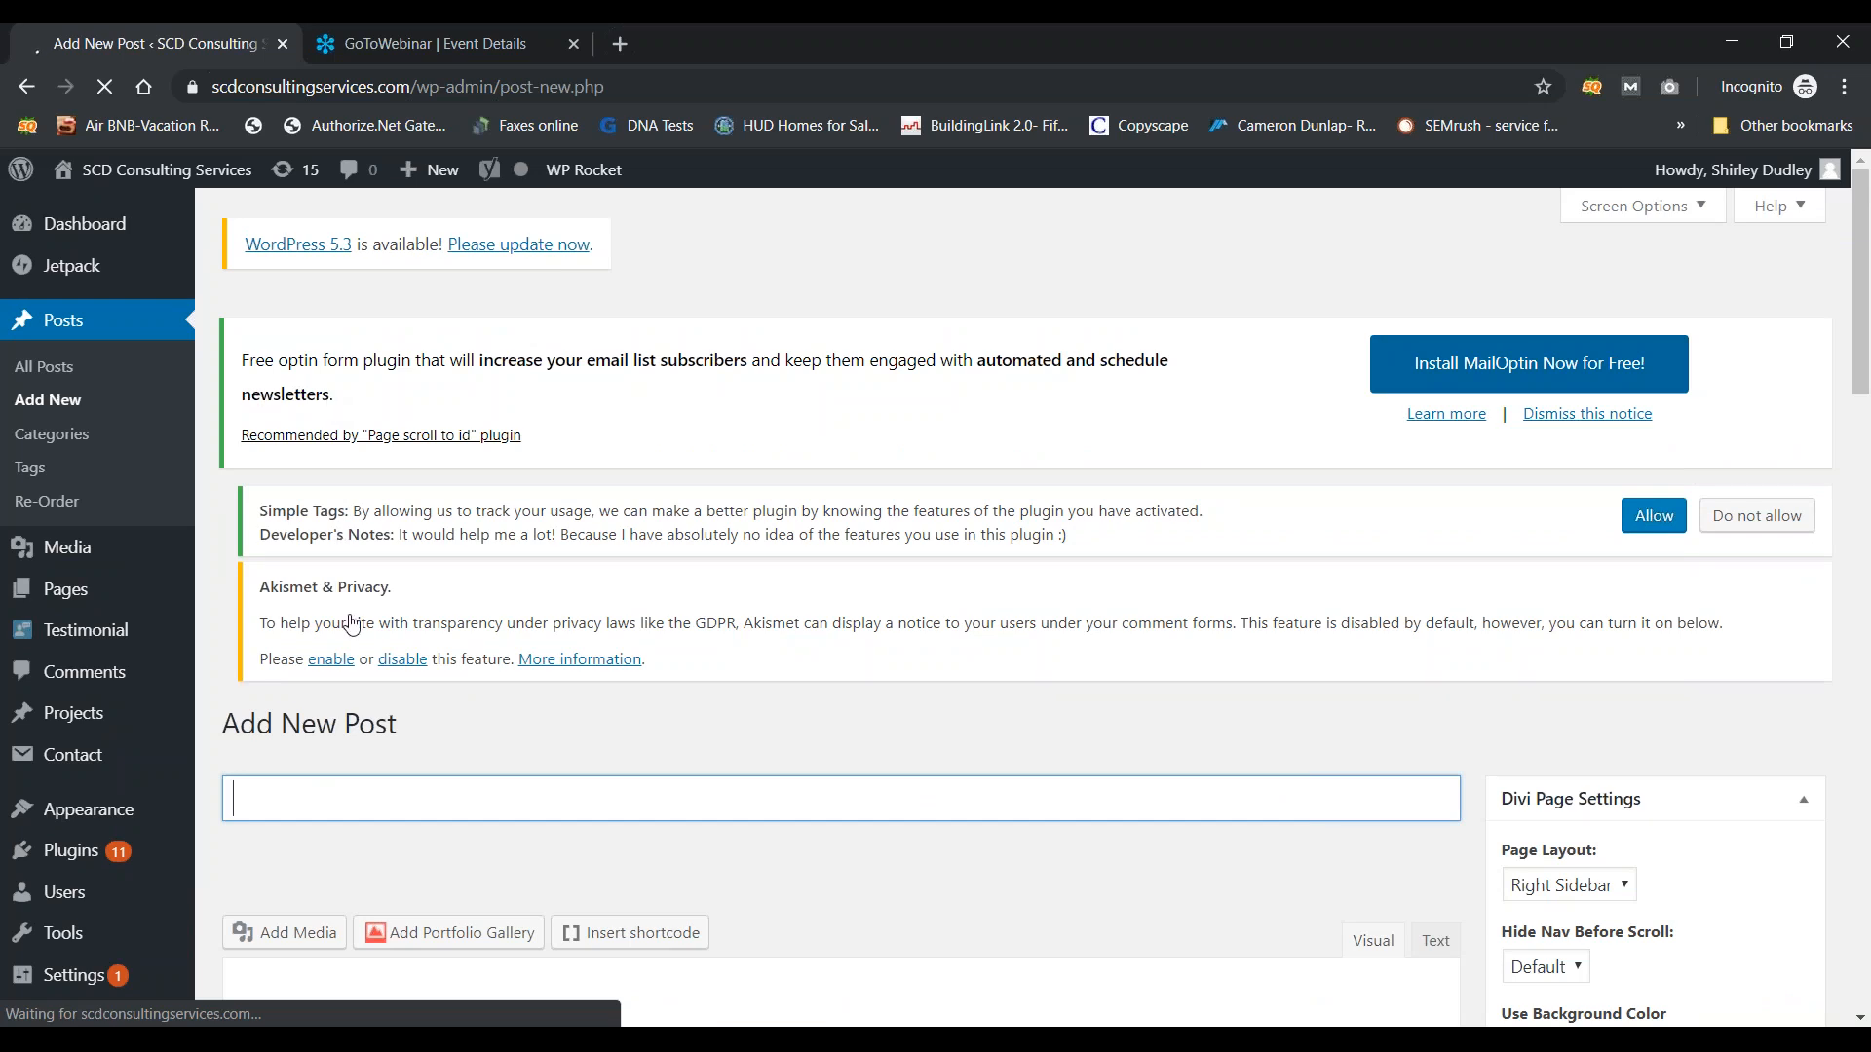
type("New")
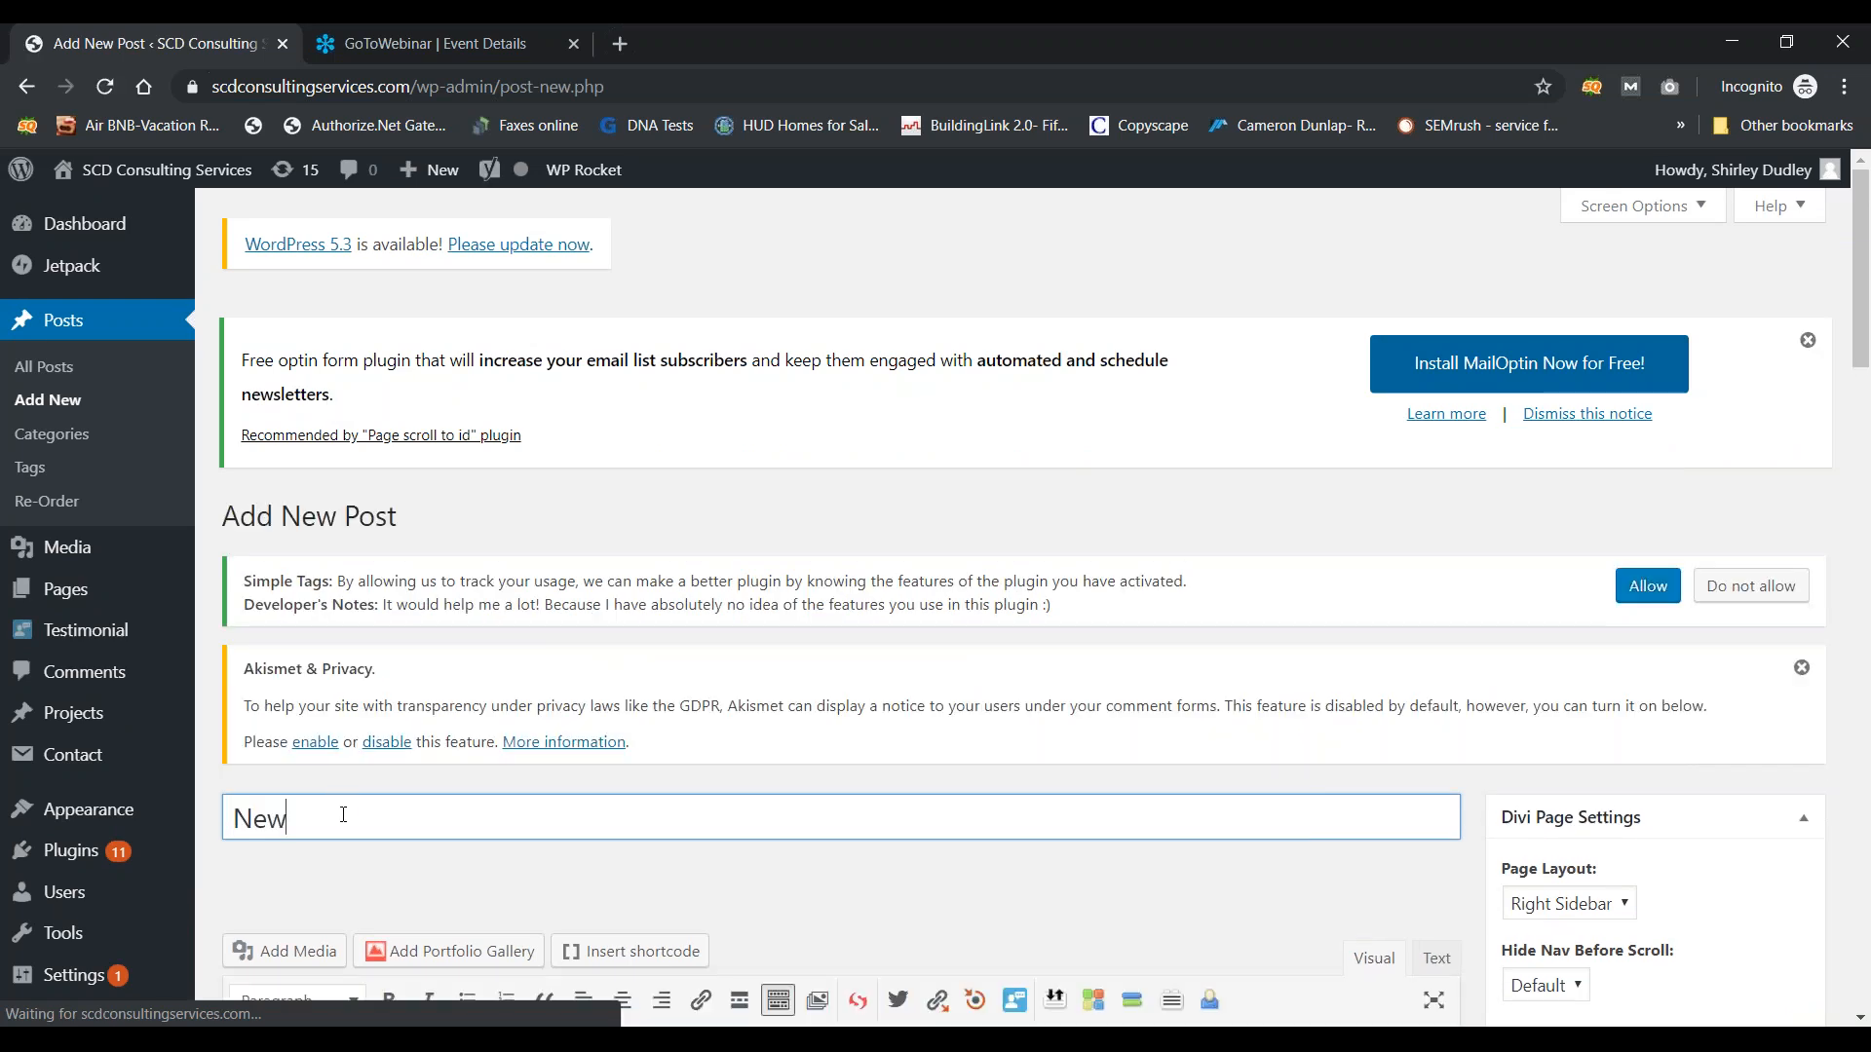
key("BackSpace")
key("BackSpace")
key("BackSpace")
key("BackSpace")
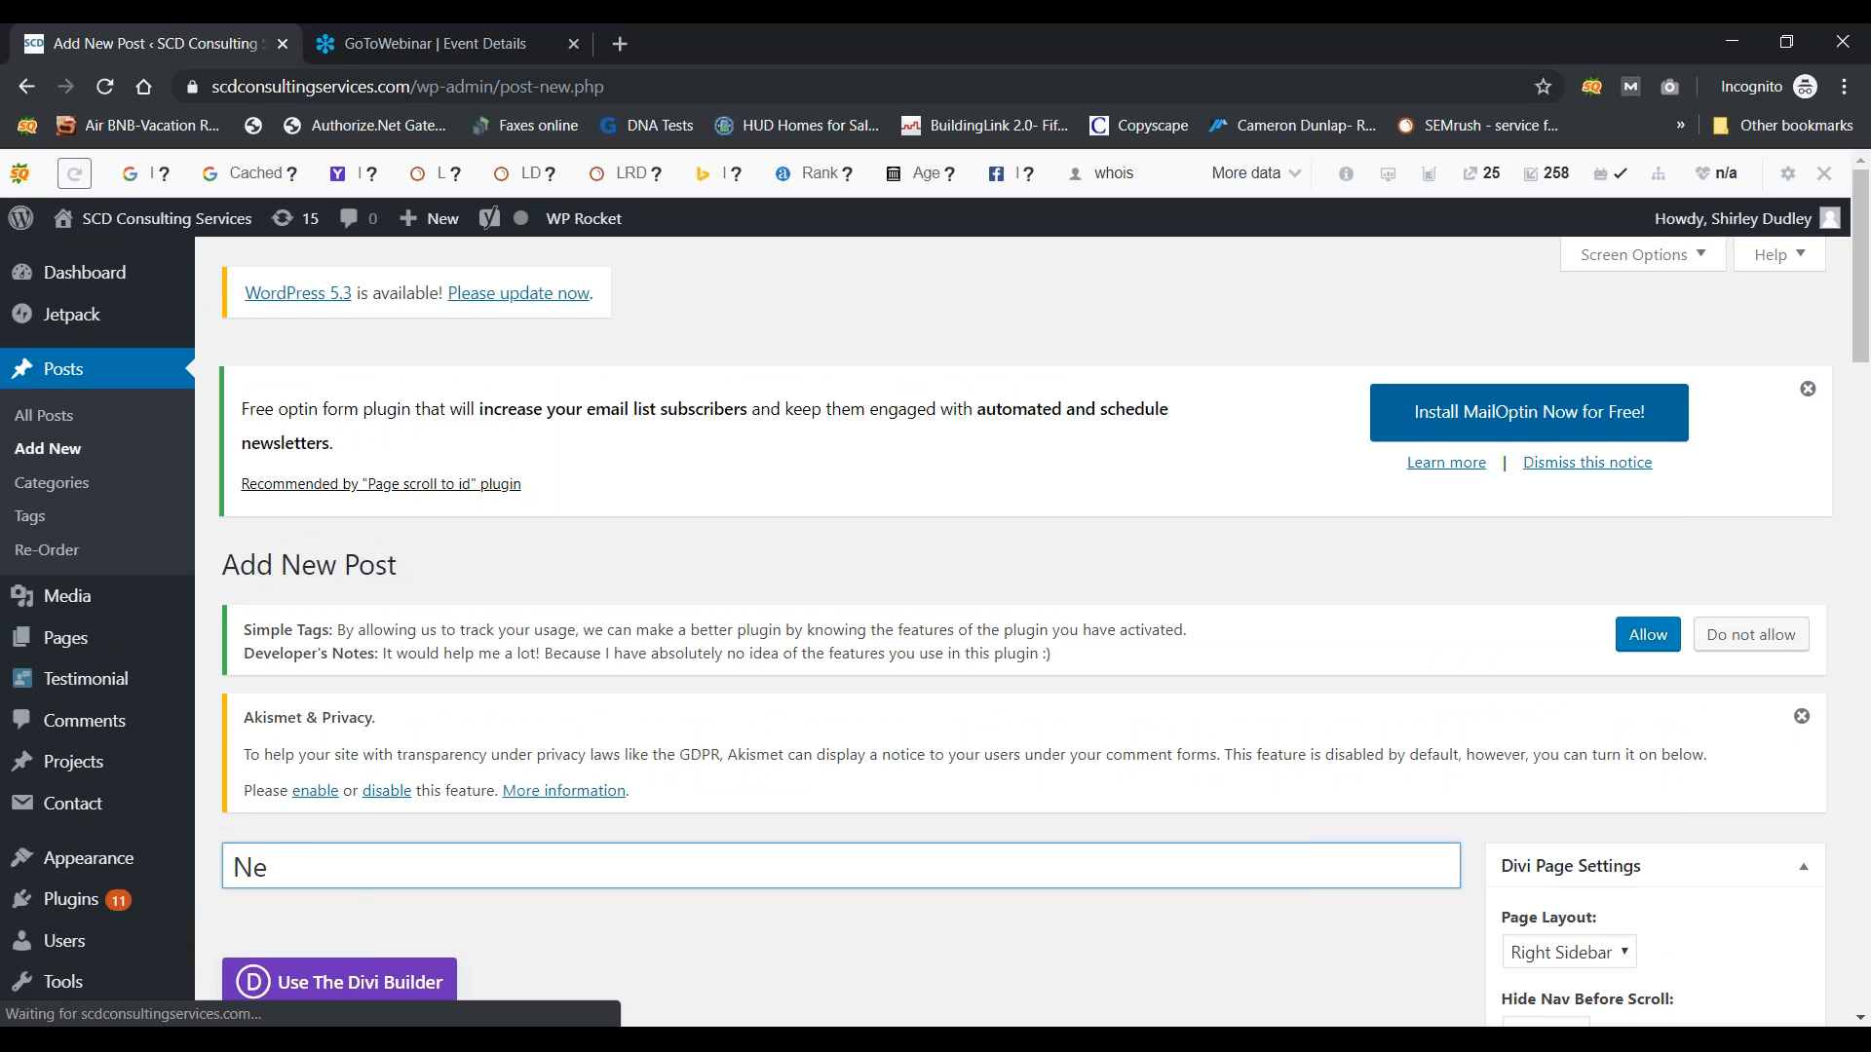
type("New BLog")
key("BackSpace")
key("BackSpace")
key("BackSpace")
type("log Post")
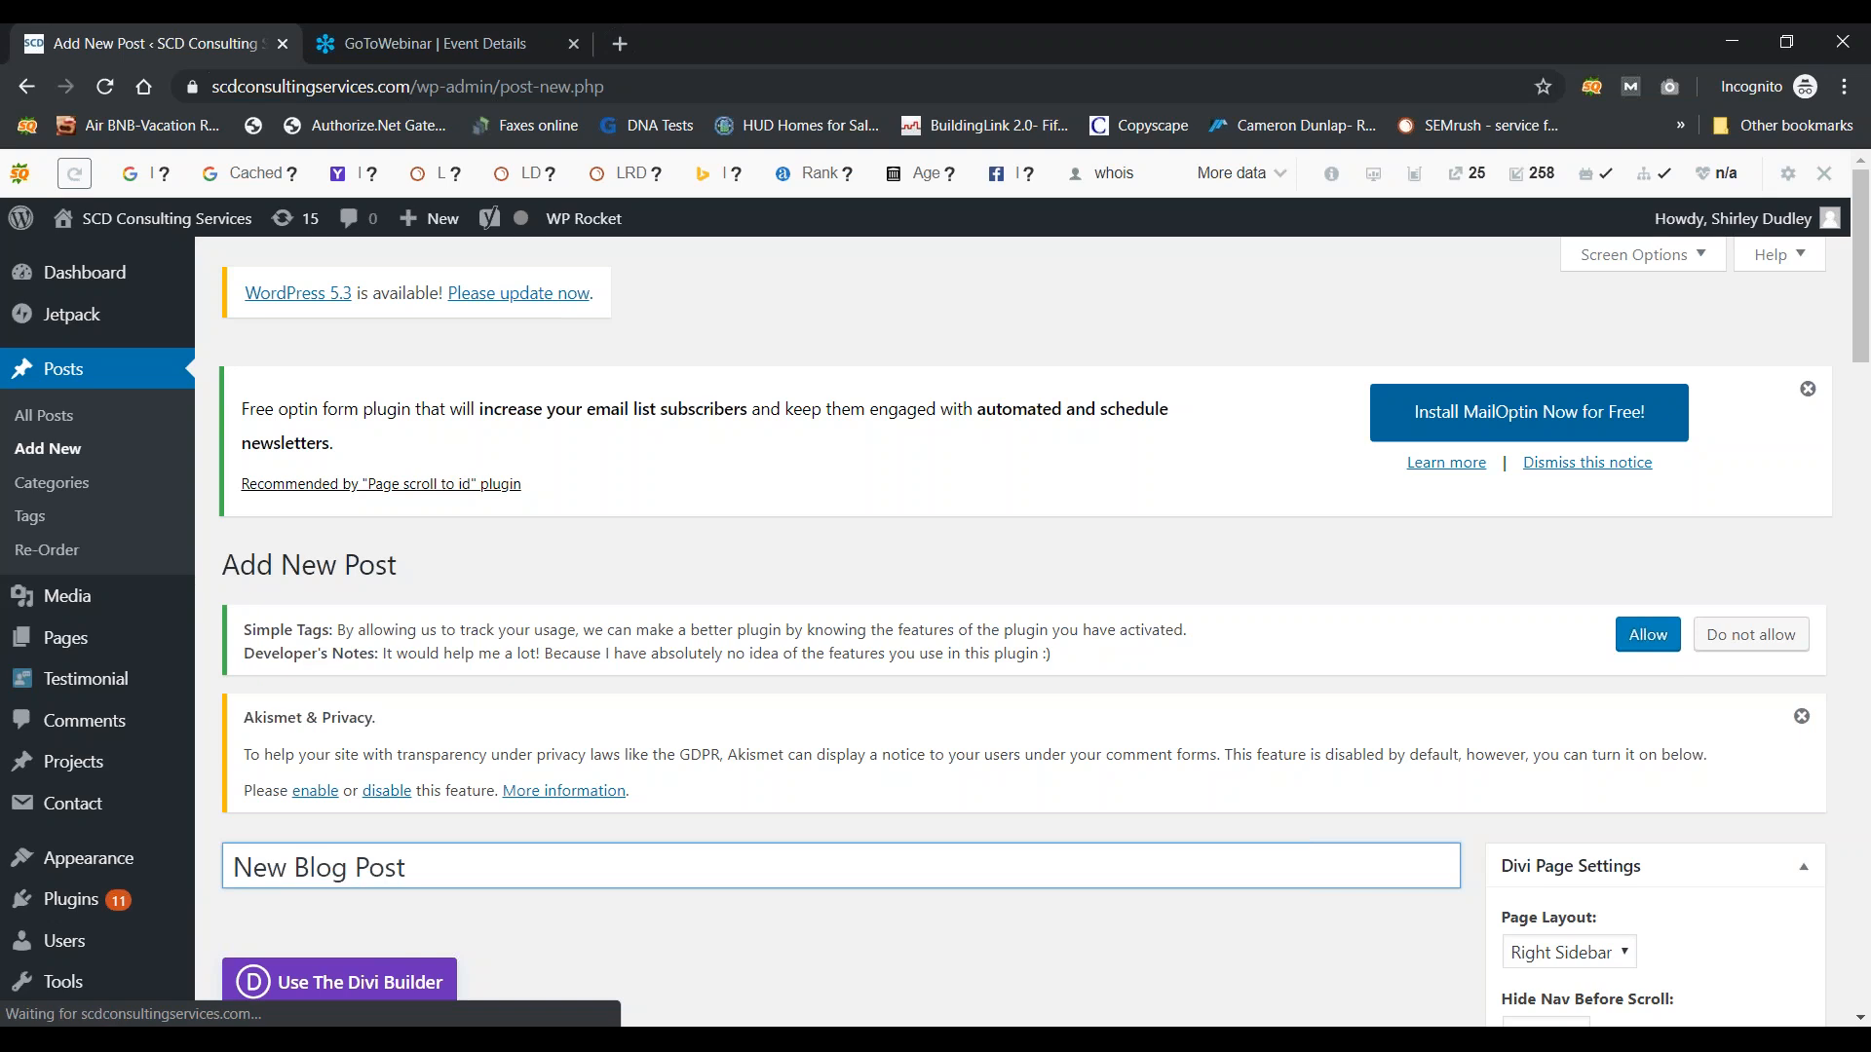
Step: Write the body 'Here is the text /content for my blog post' and a line 'Content Content Content!'
scroll(837, 585, "down", 6)
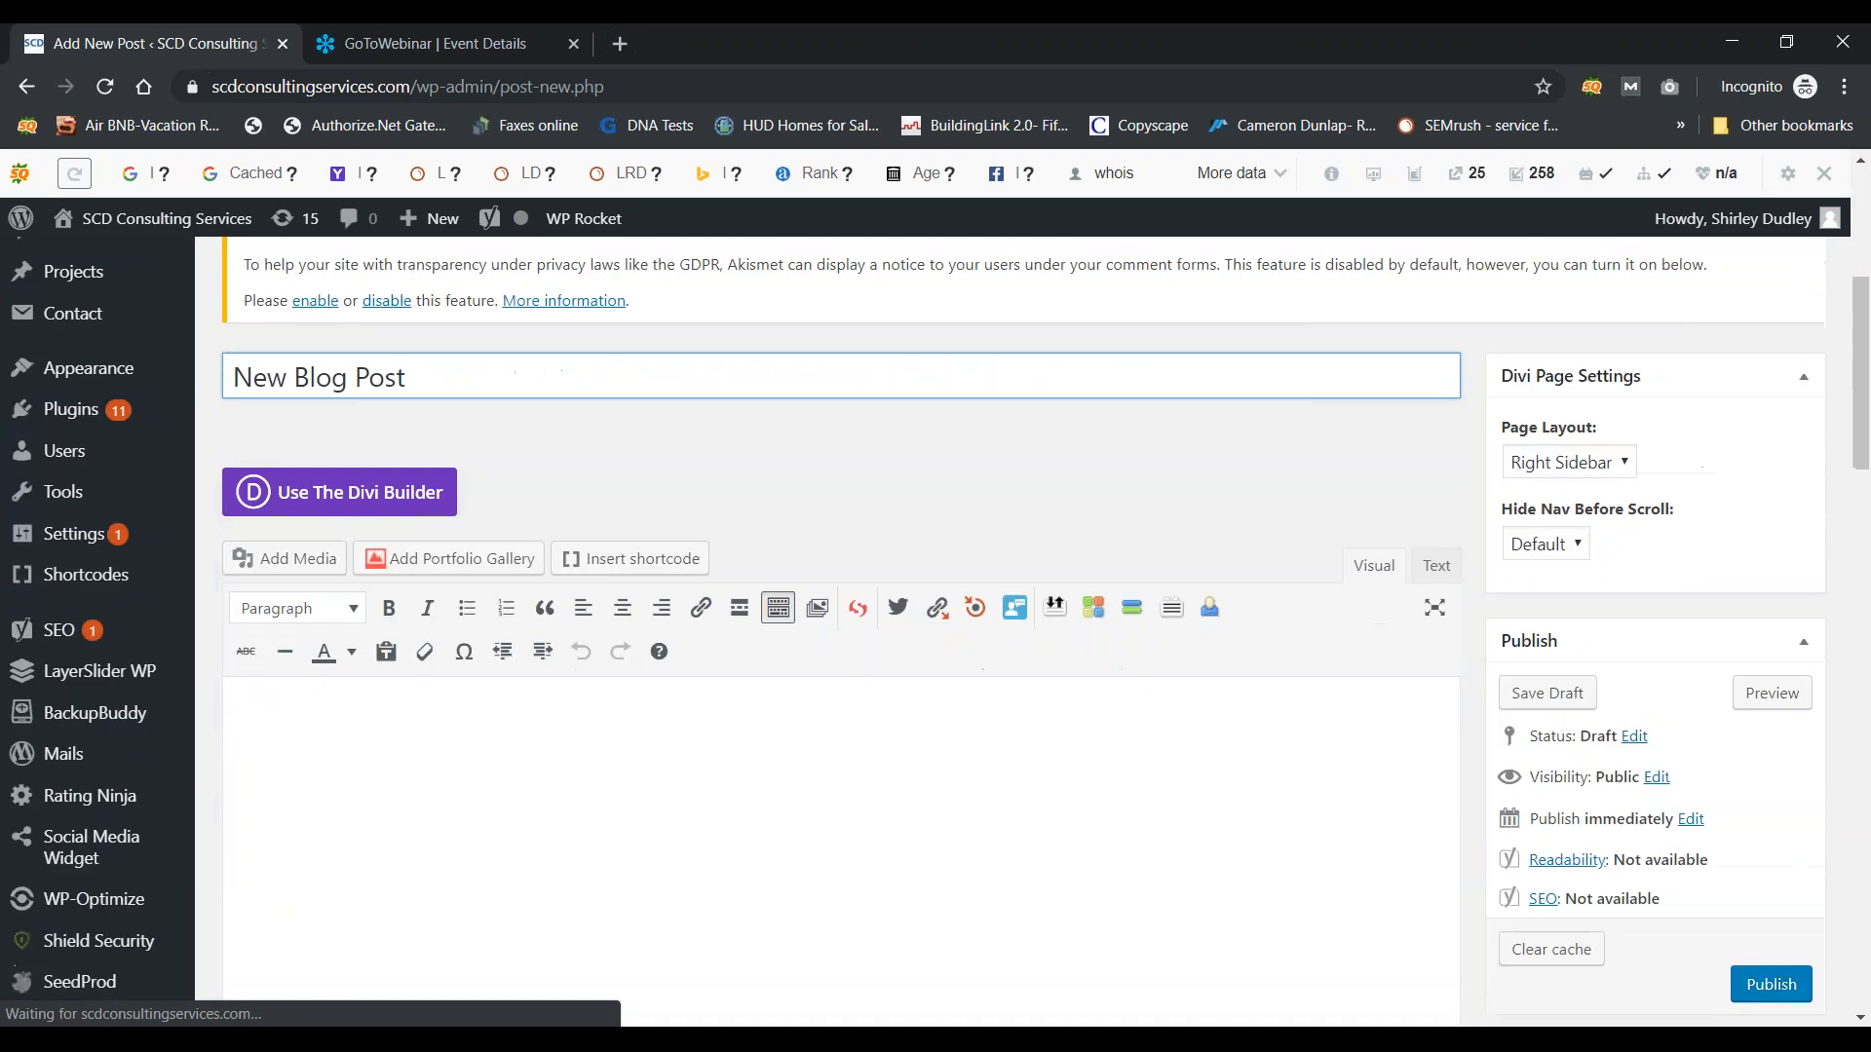
left_click(360, 625)
type("Here is the te")
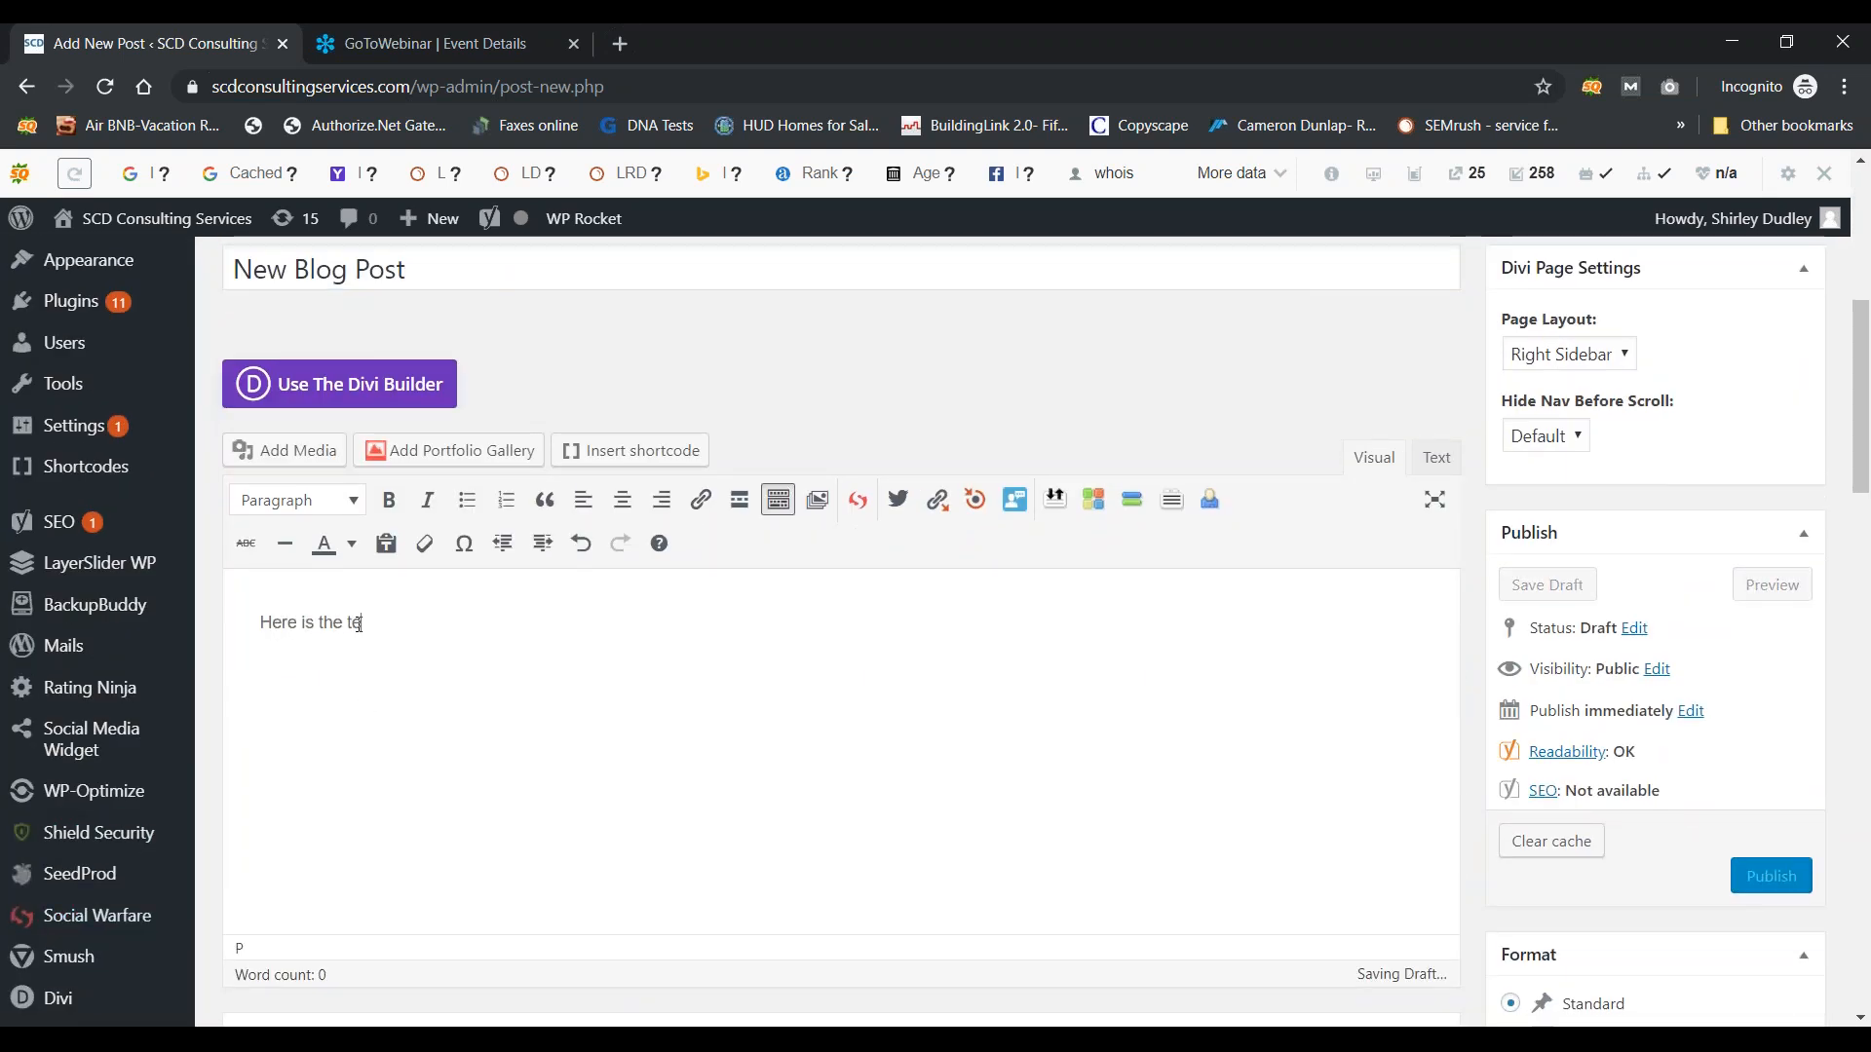
type("xt /cont")
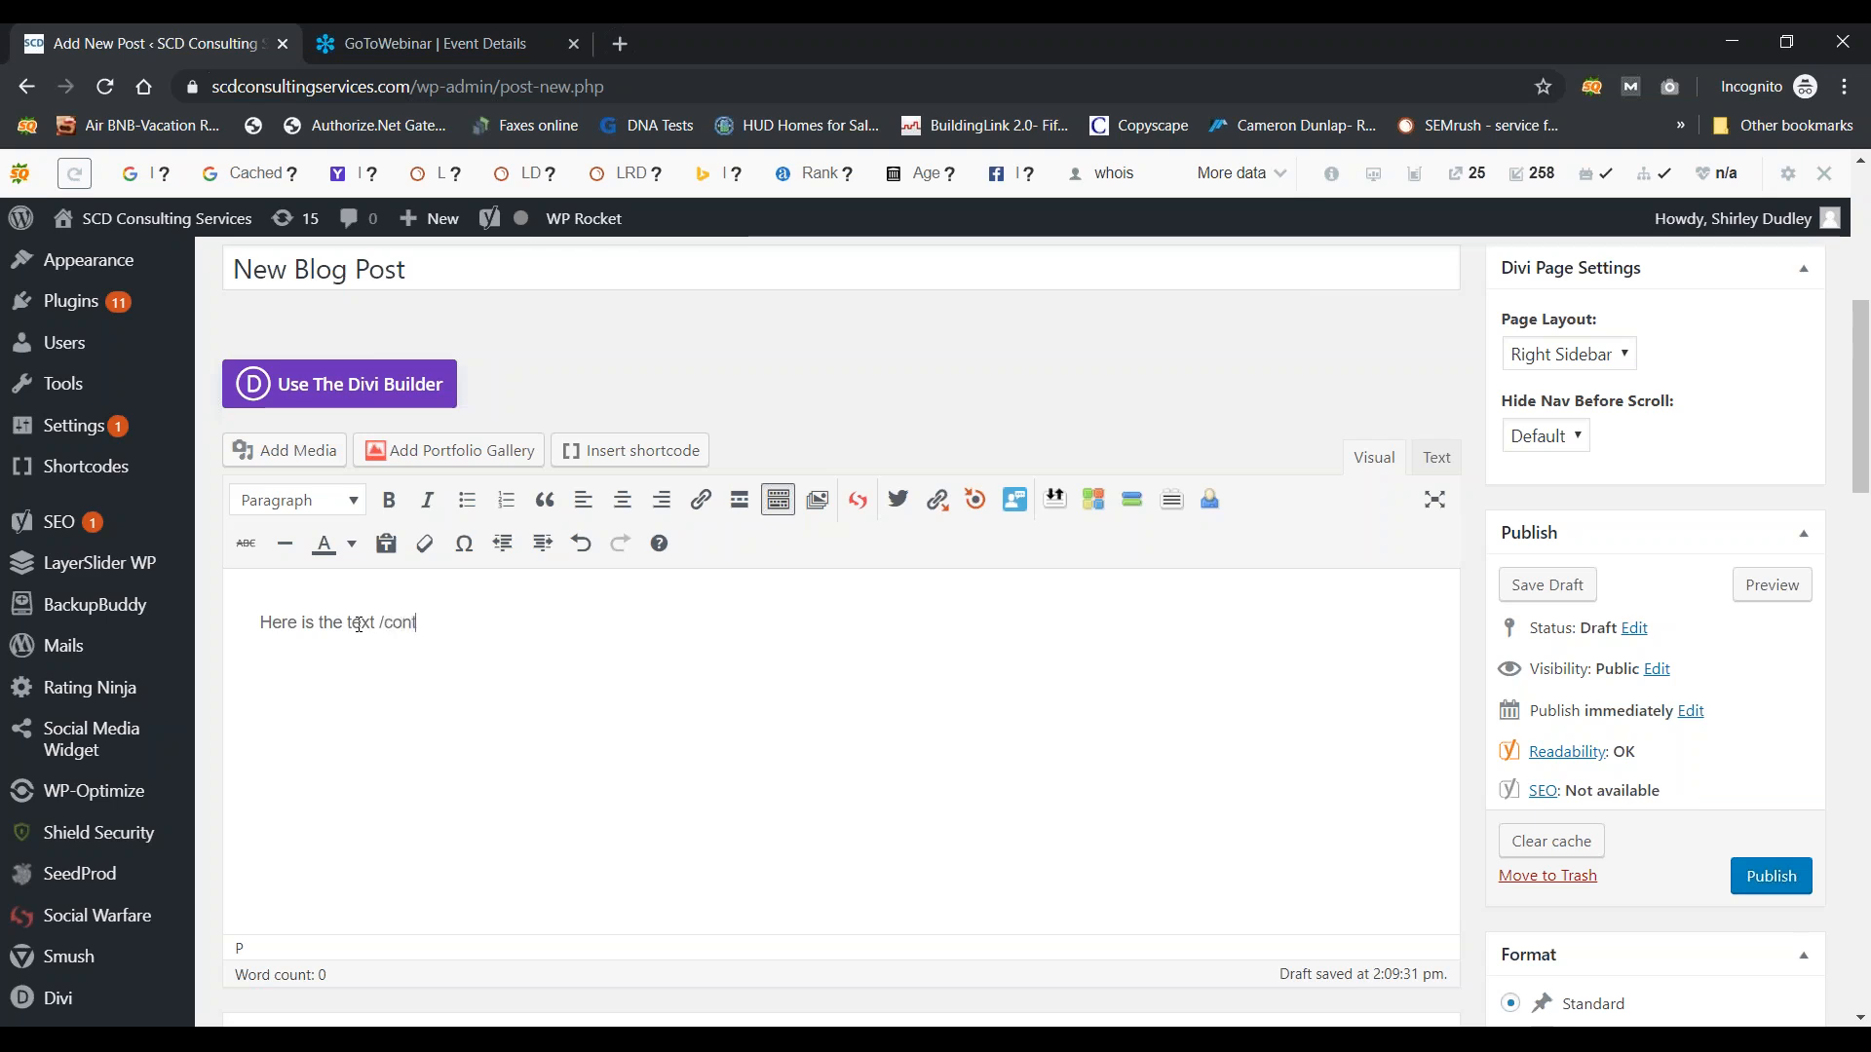
type("ent for my blog post")
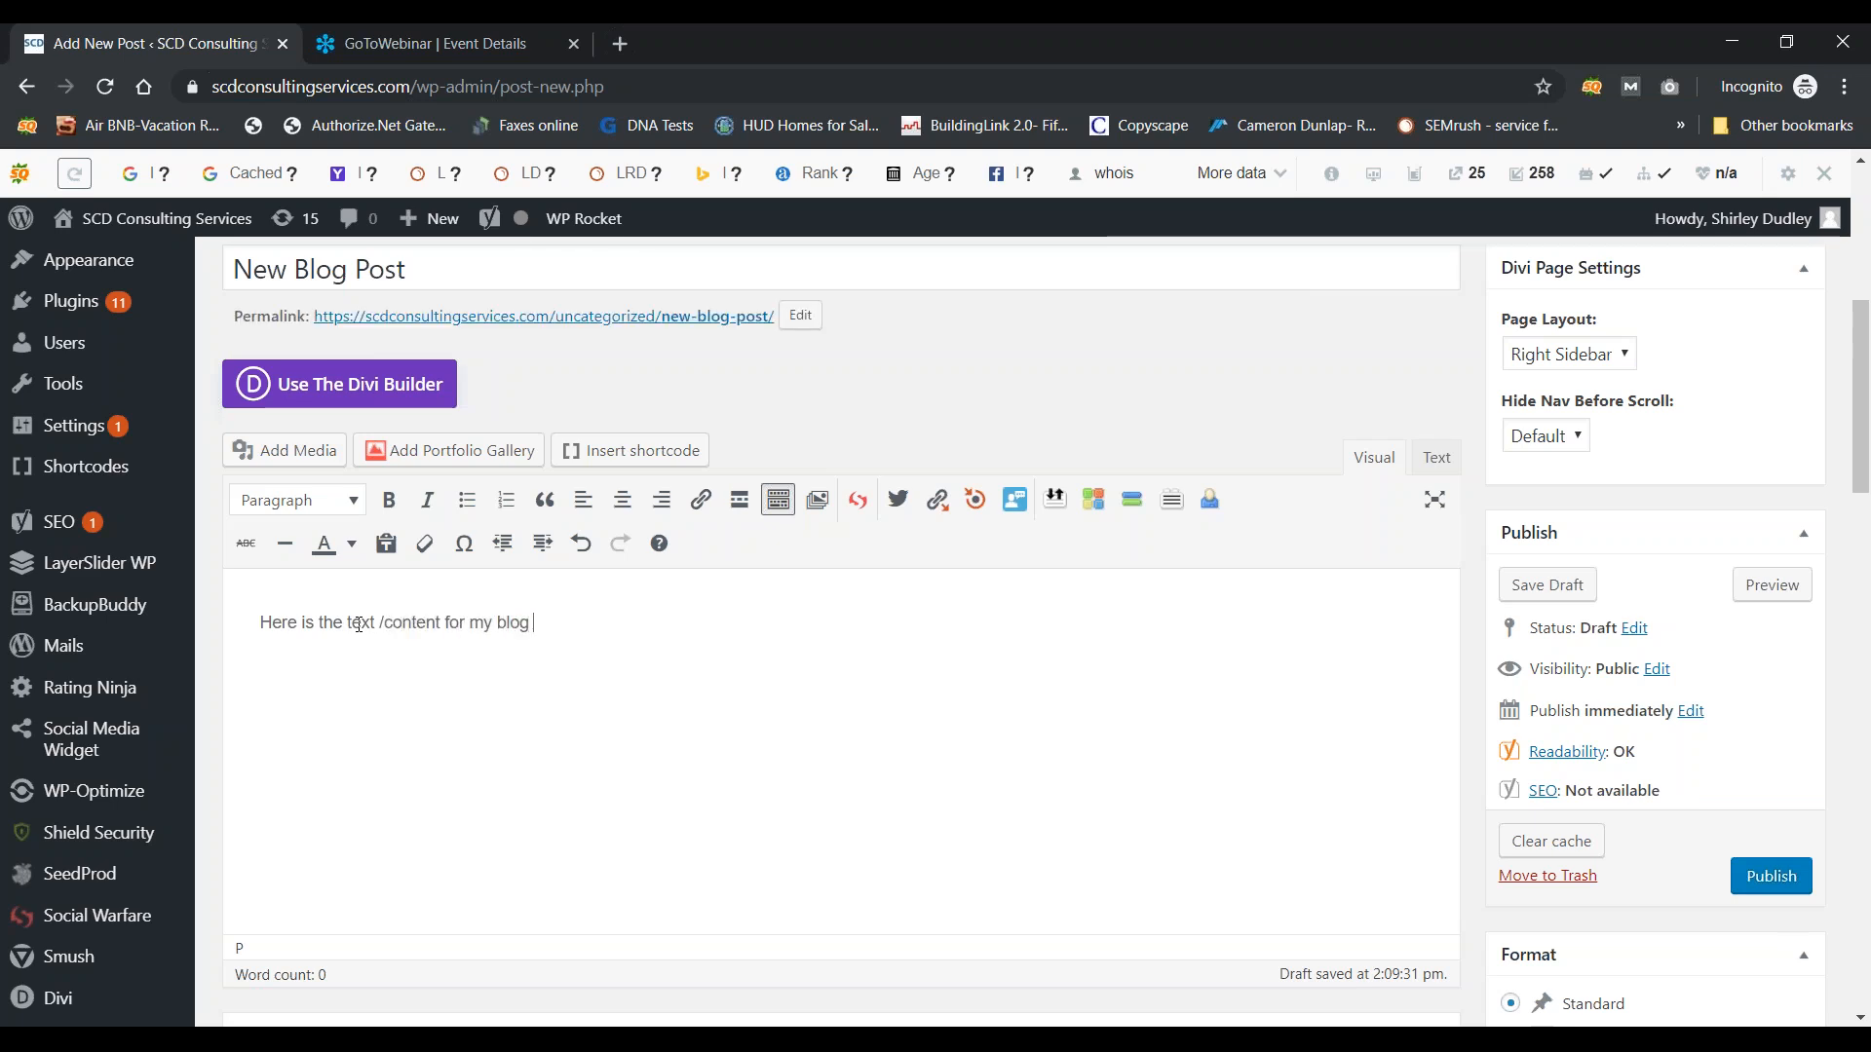
key("Return")
key("Return")
key("Return")
type("Content Content Content!")
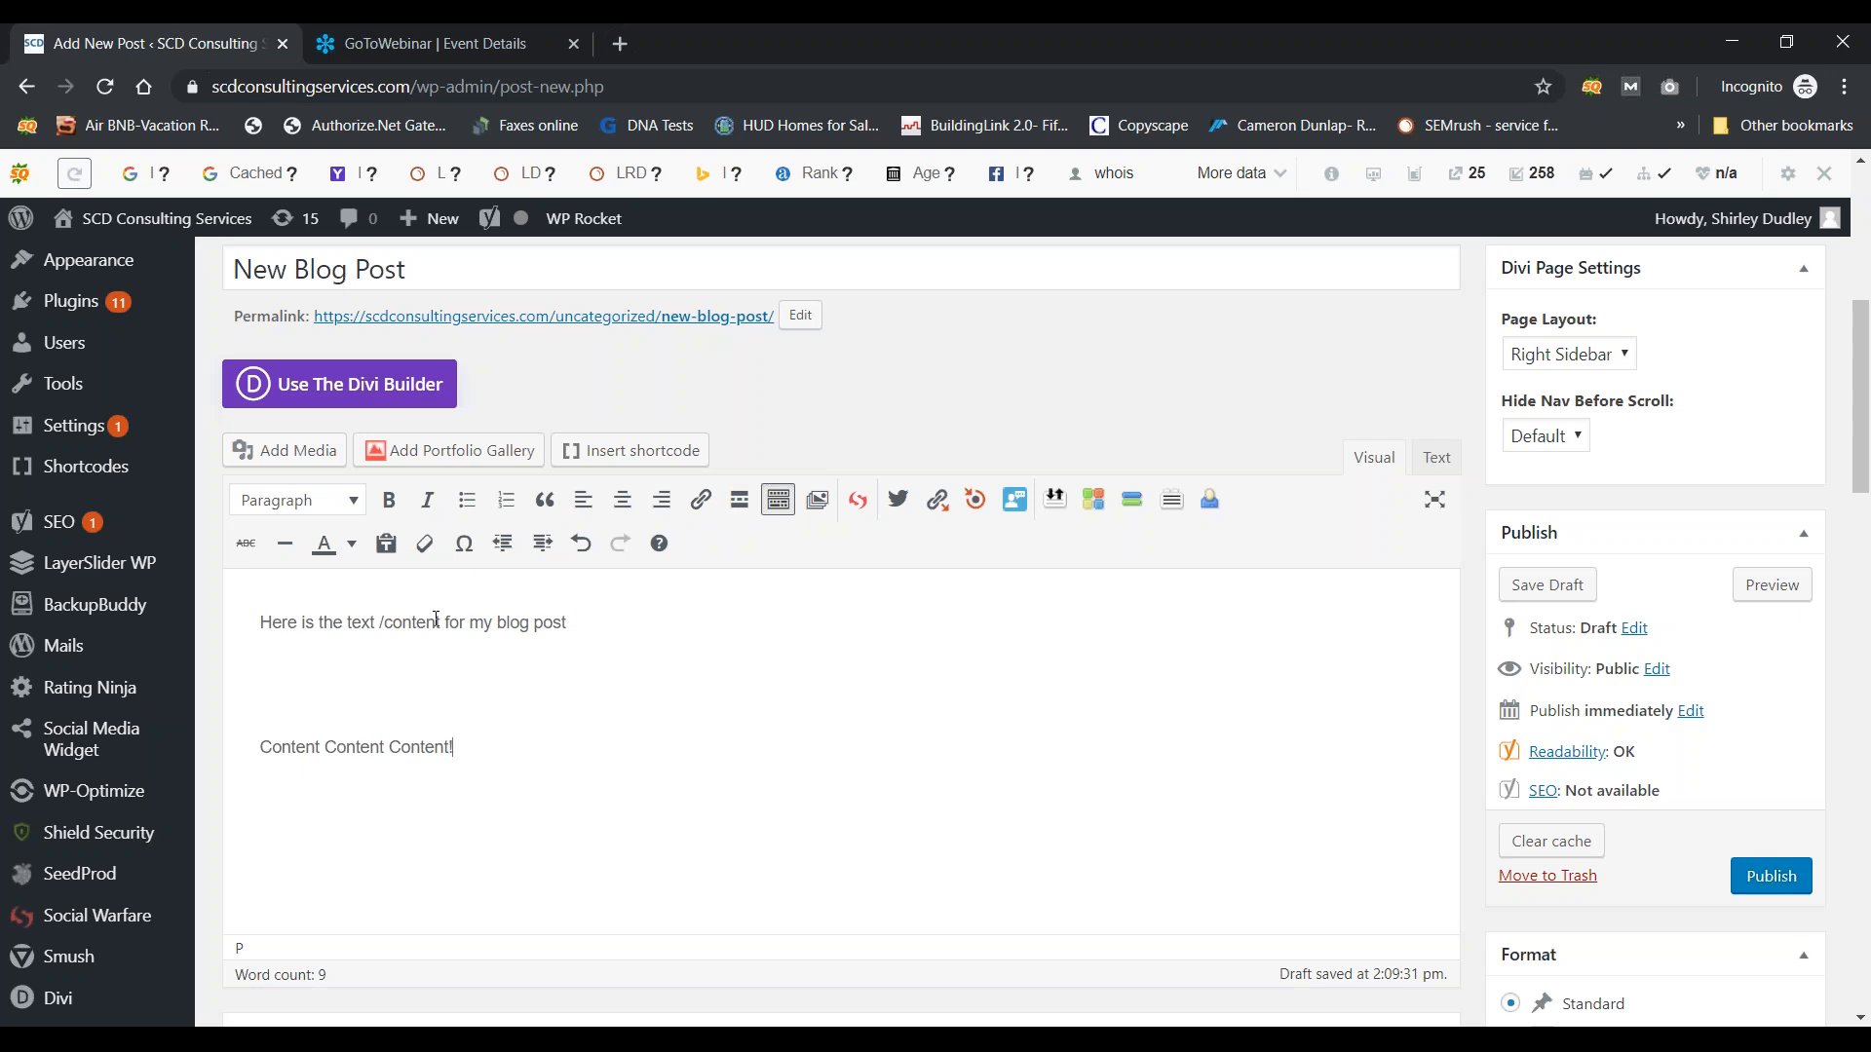
Step: Make the first body line bold
left_click_drag(610, 626, 146, 619)
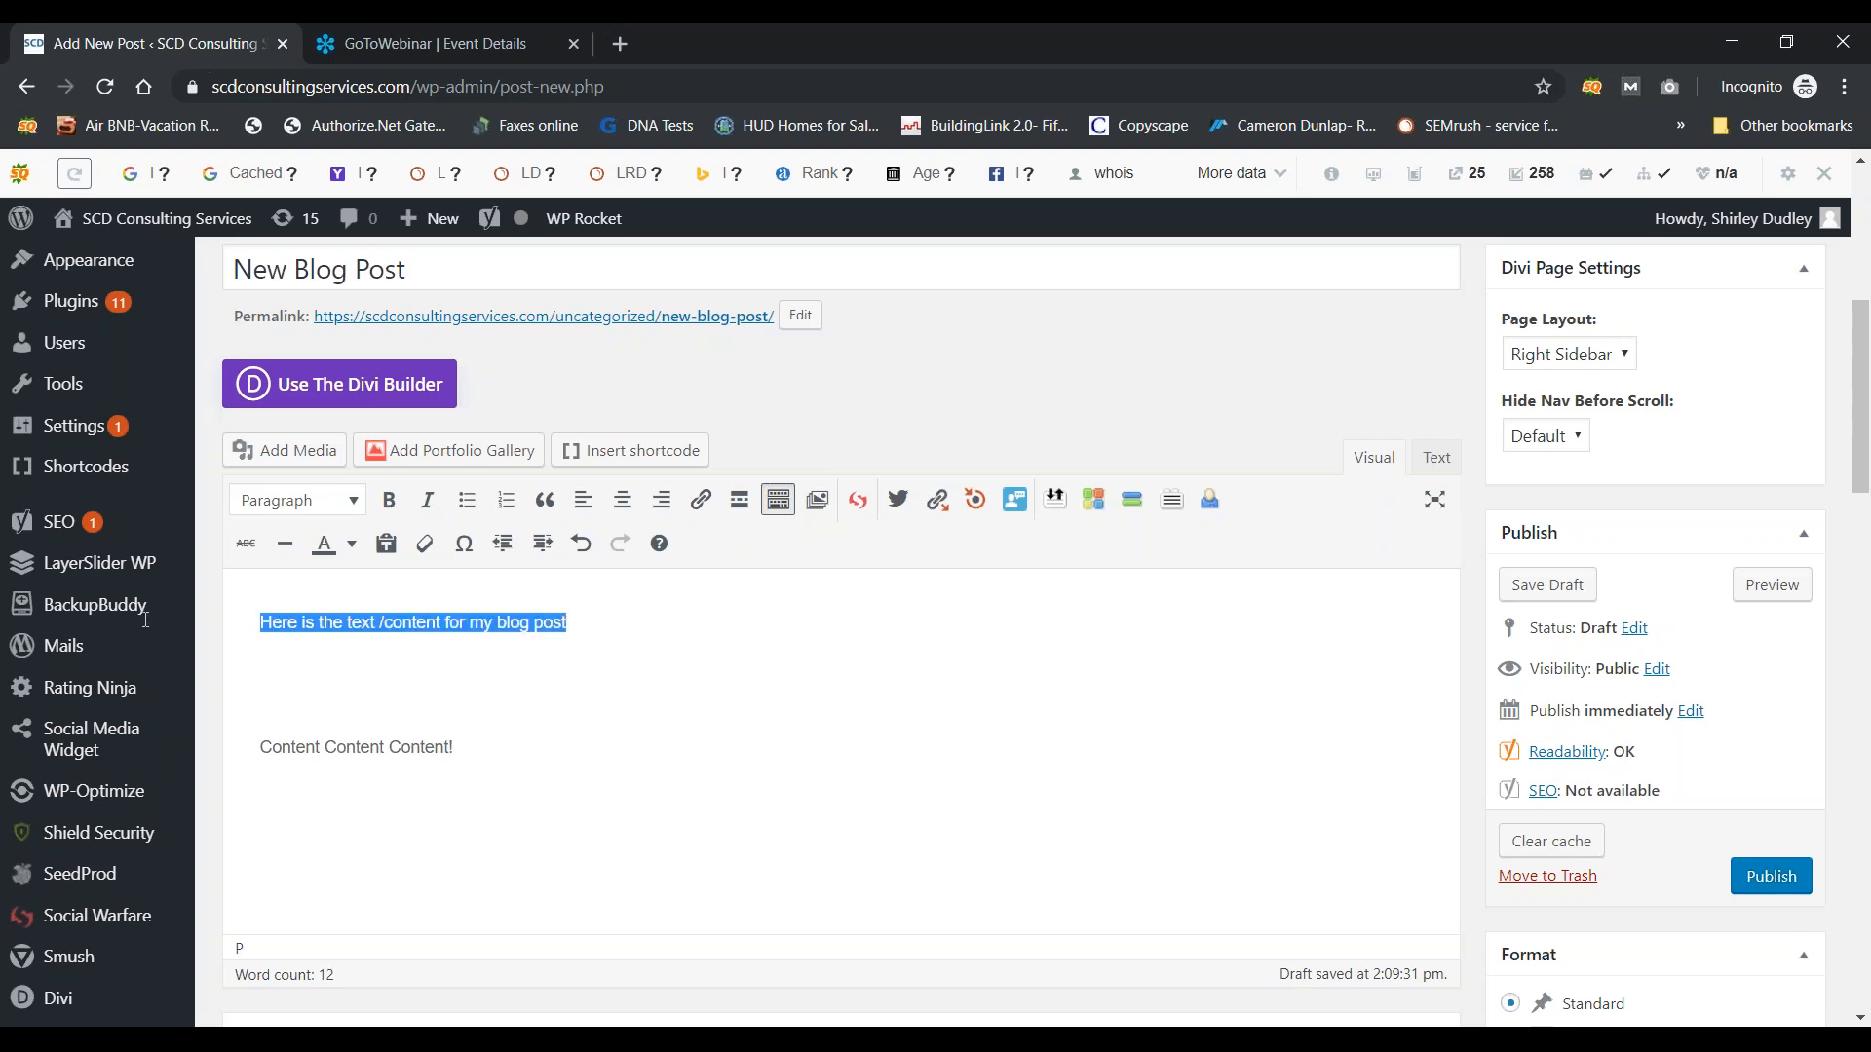
left_click(389, 501)
left_click(410, 682)
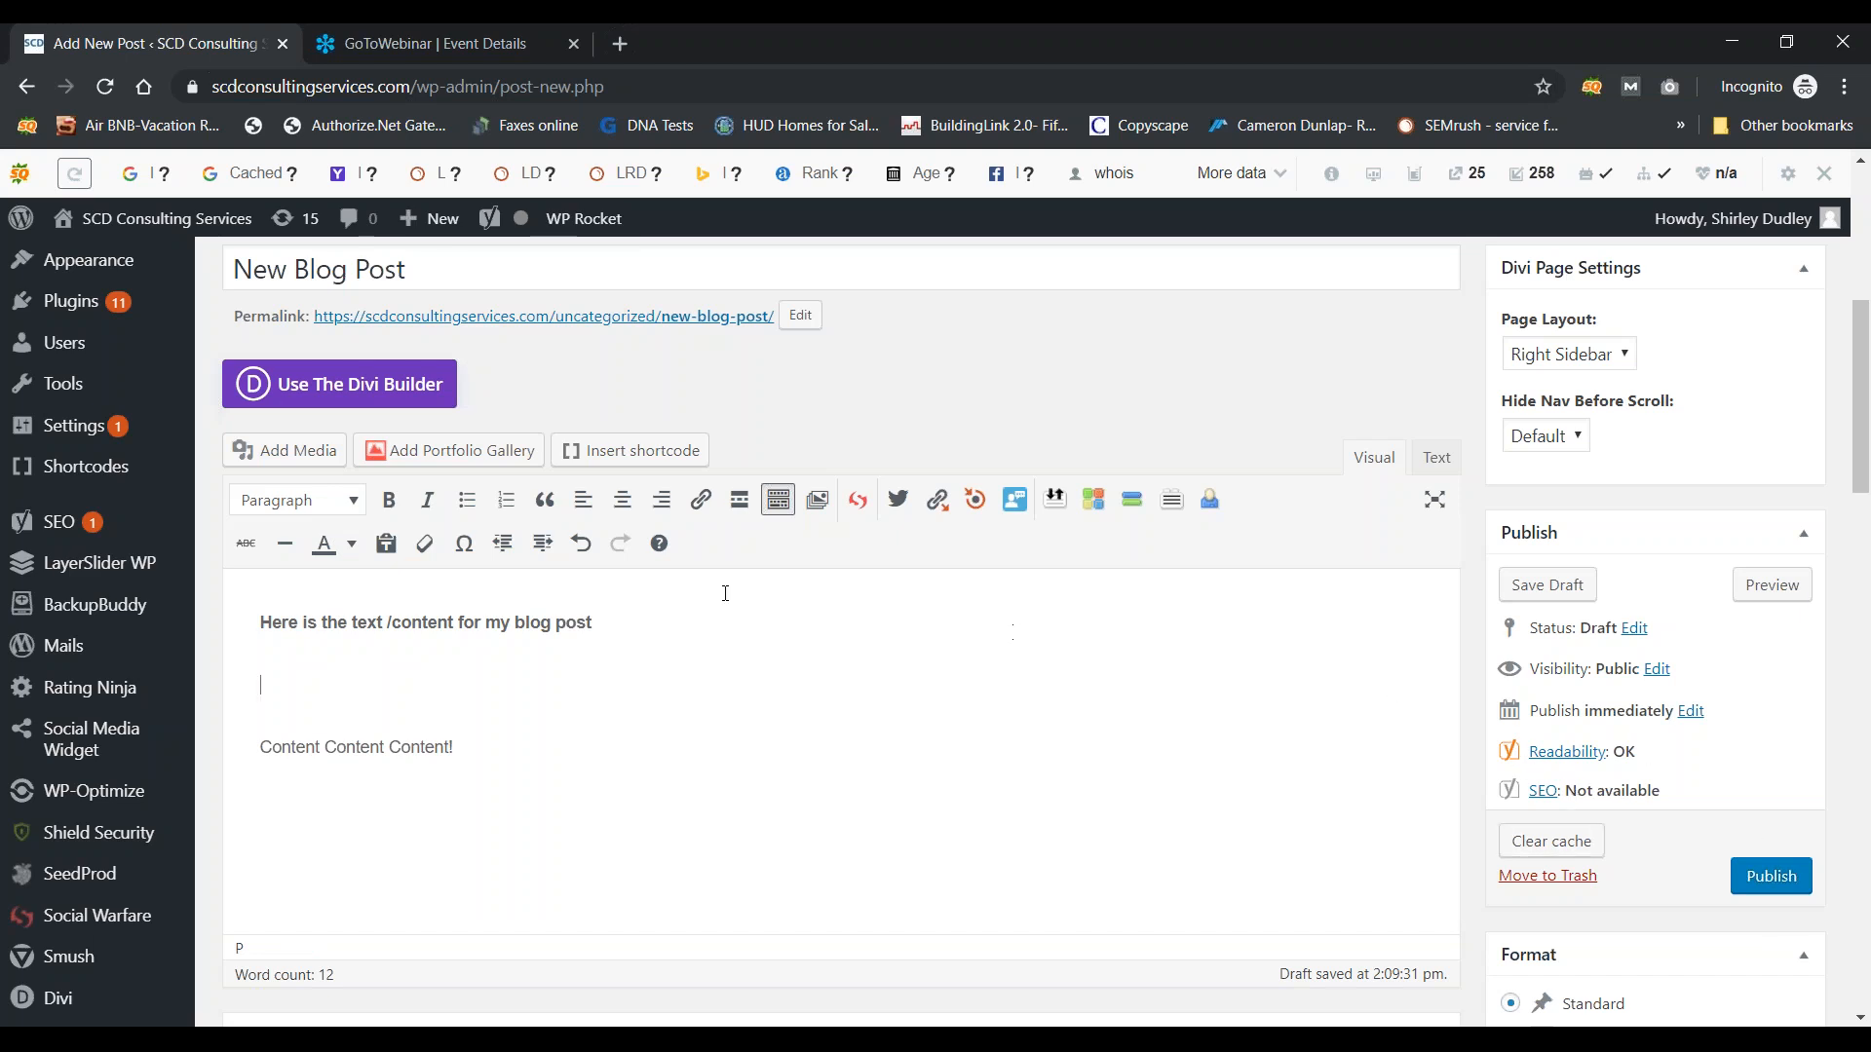
left_click_drag(618, 623, 486, 625)
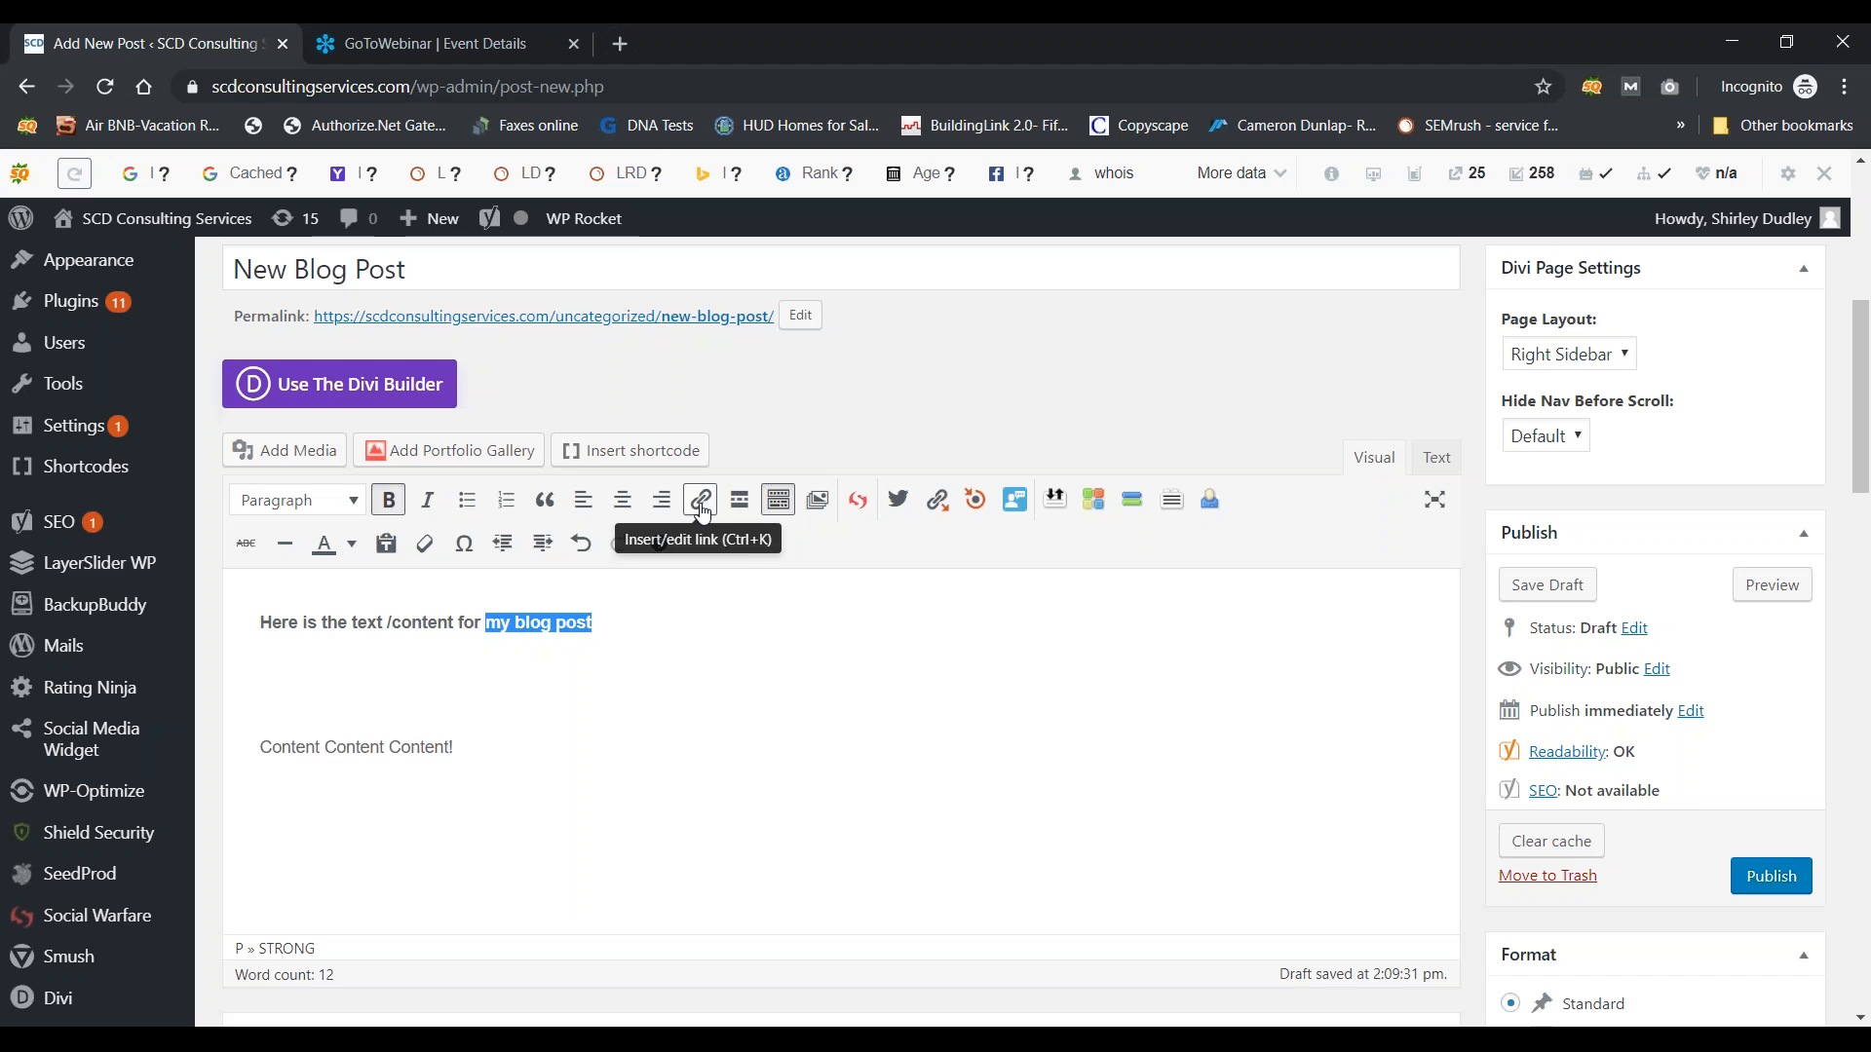
left_click(702, 509)
type("http:")
key("BackSpace")
type("s://www.")
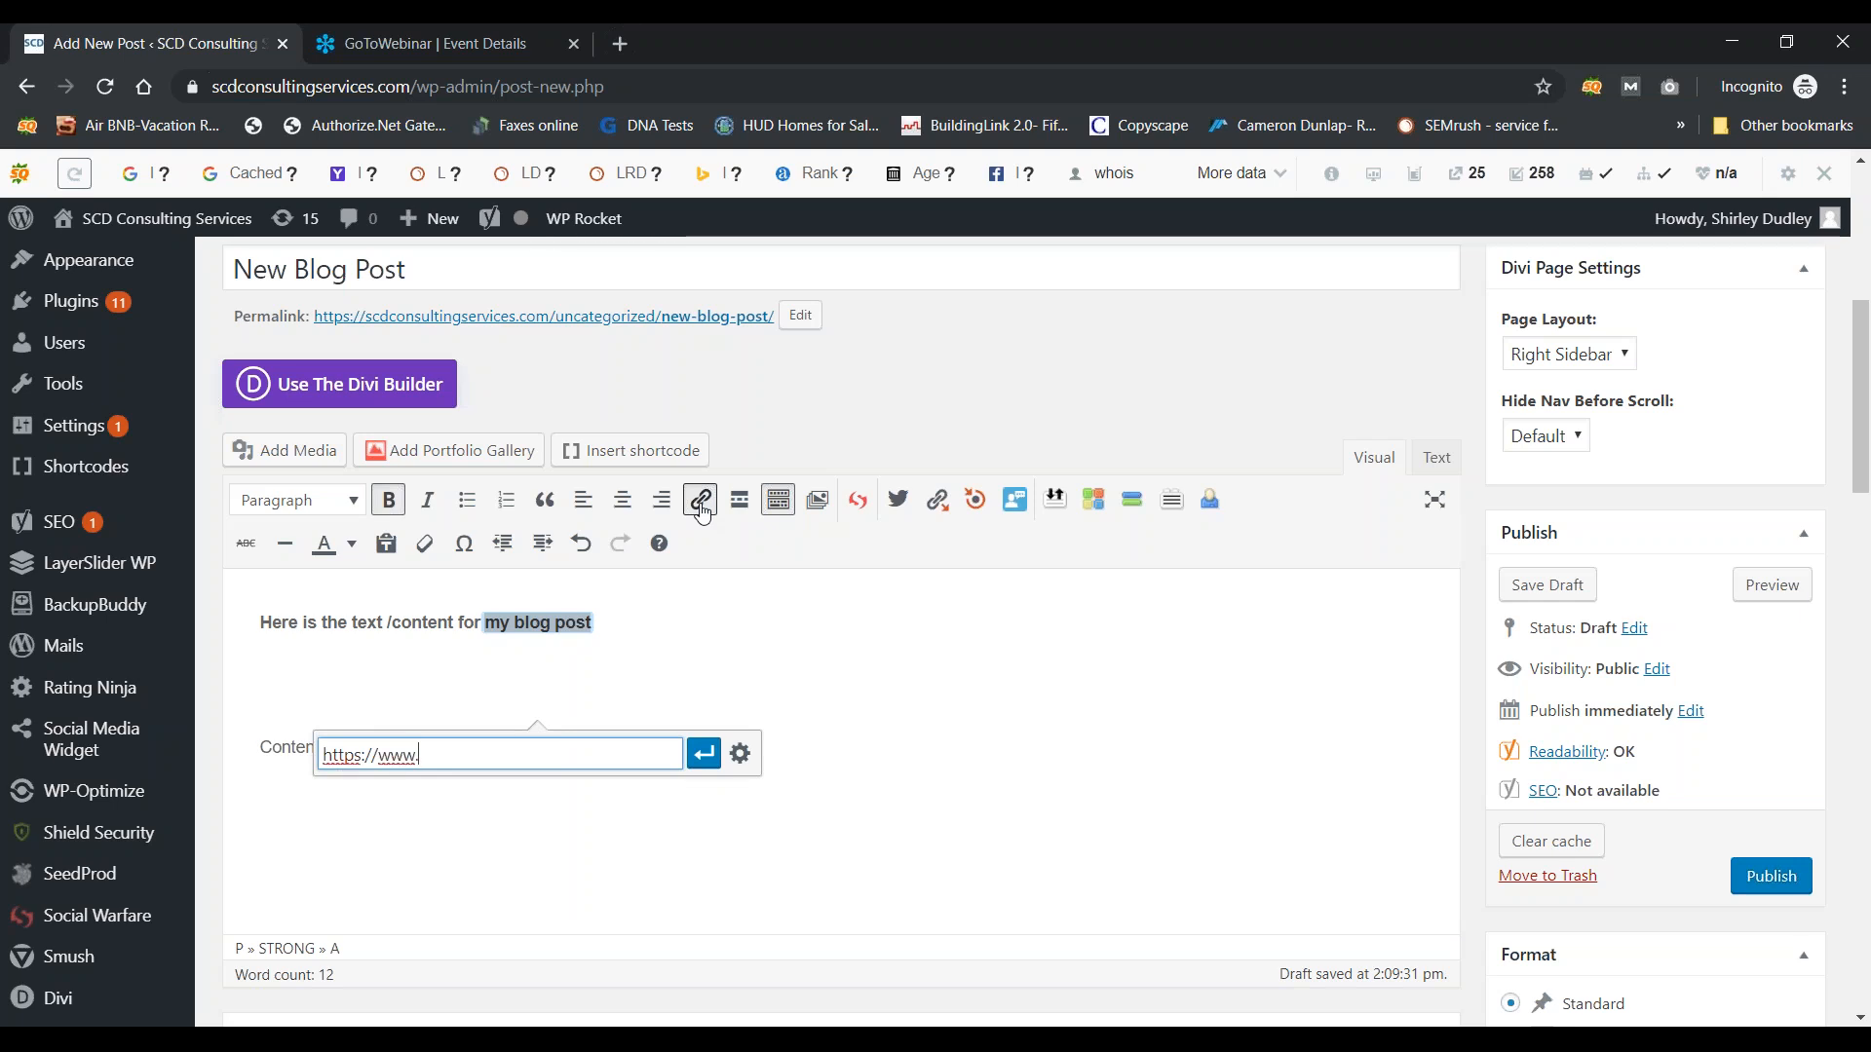
type("scdconsultingservices.com")
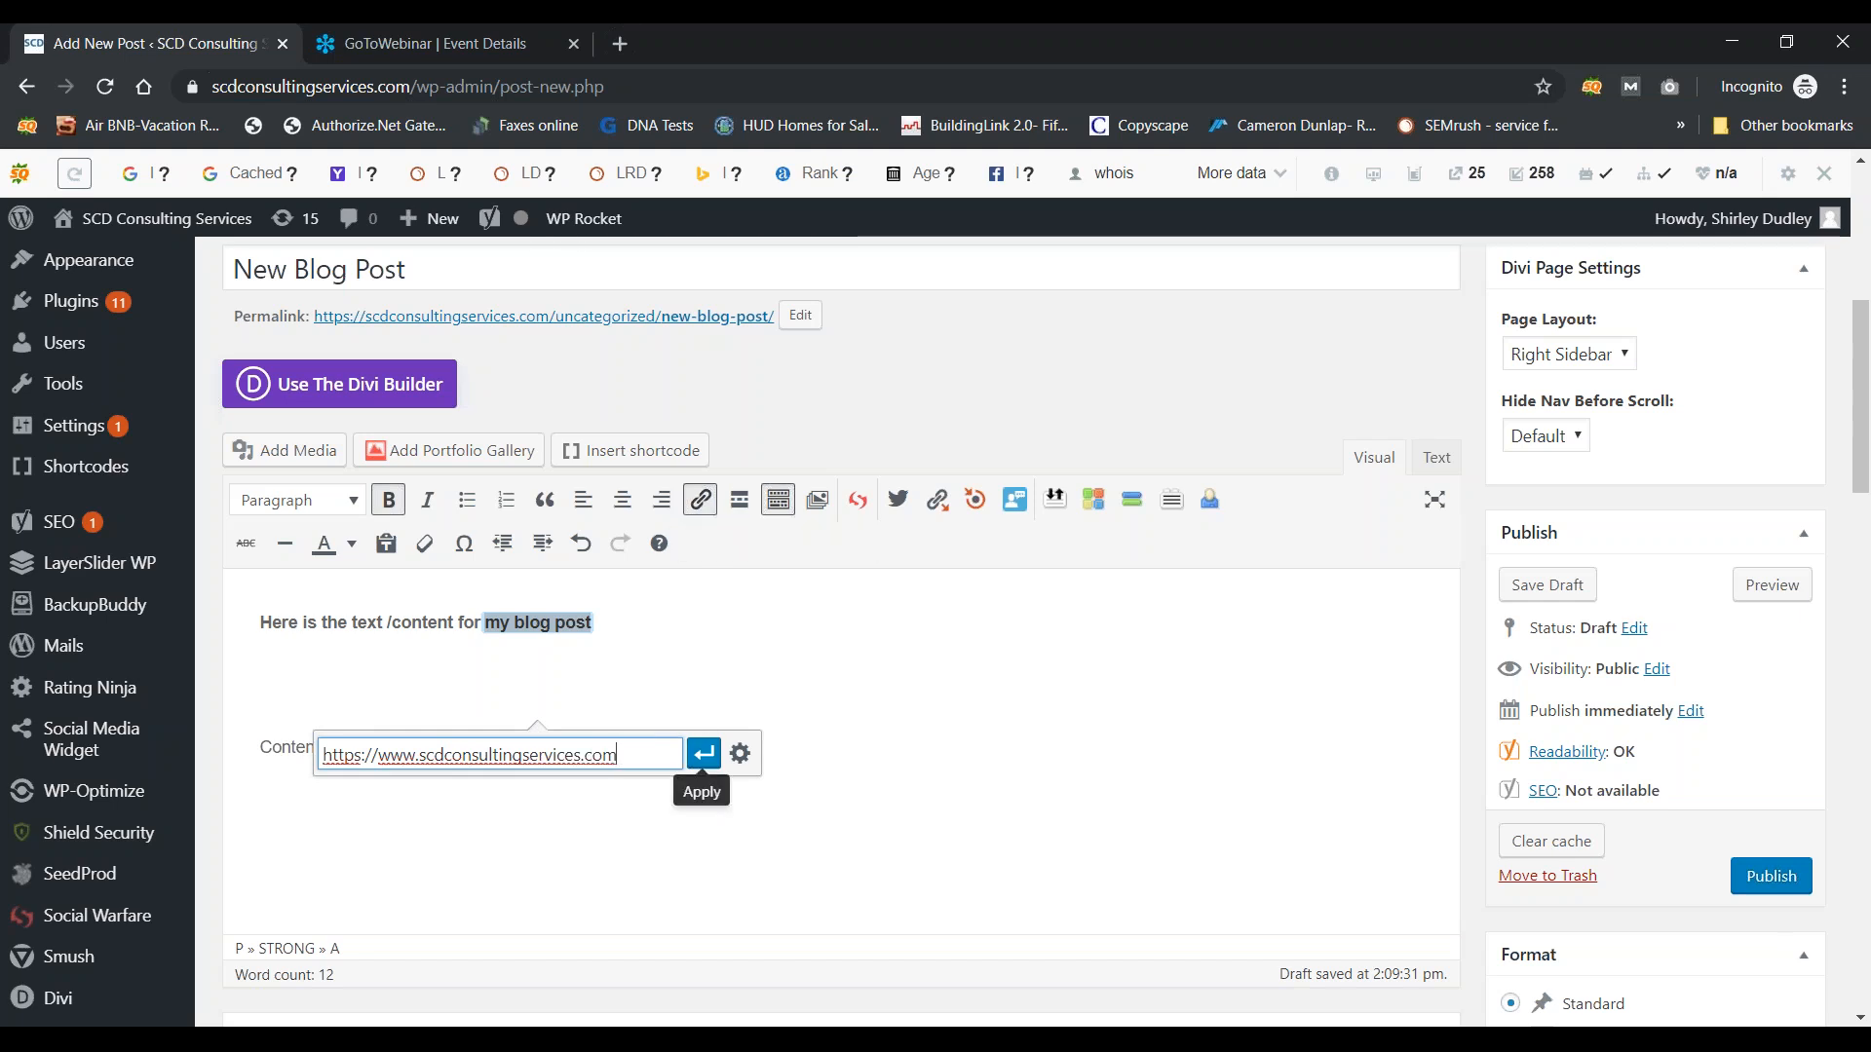
left_click(703, 753)
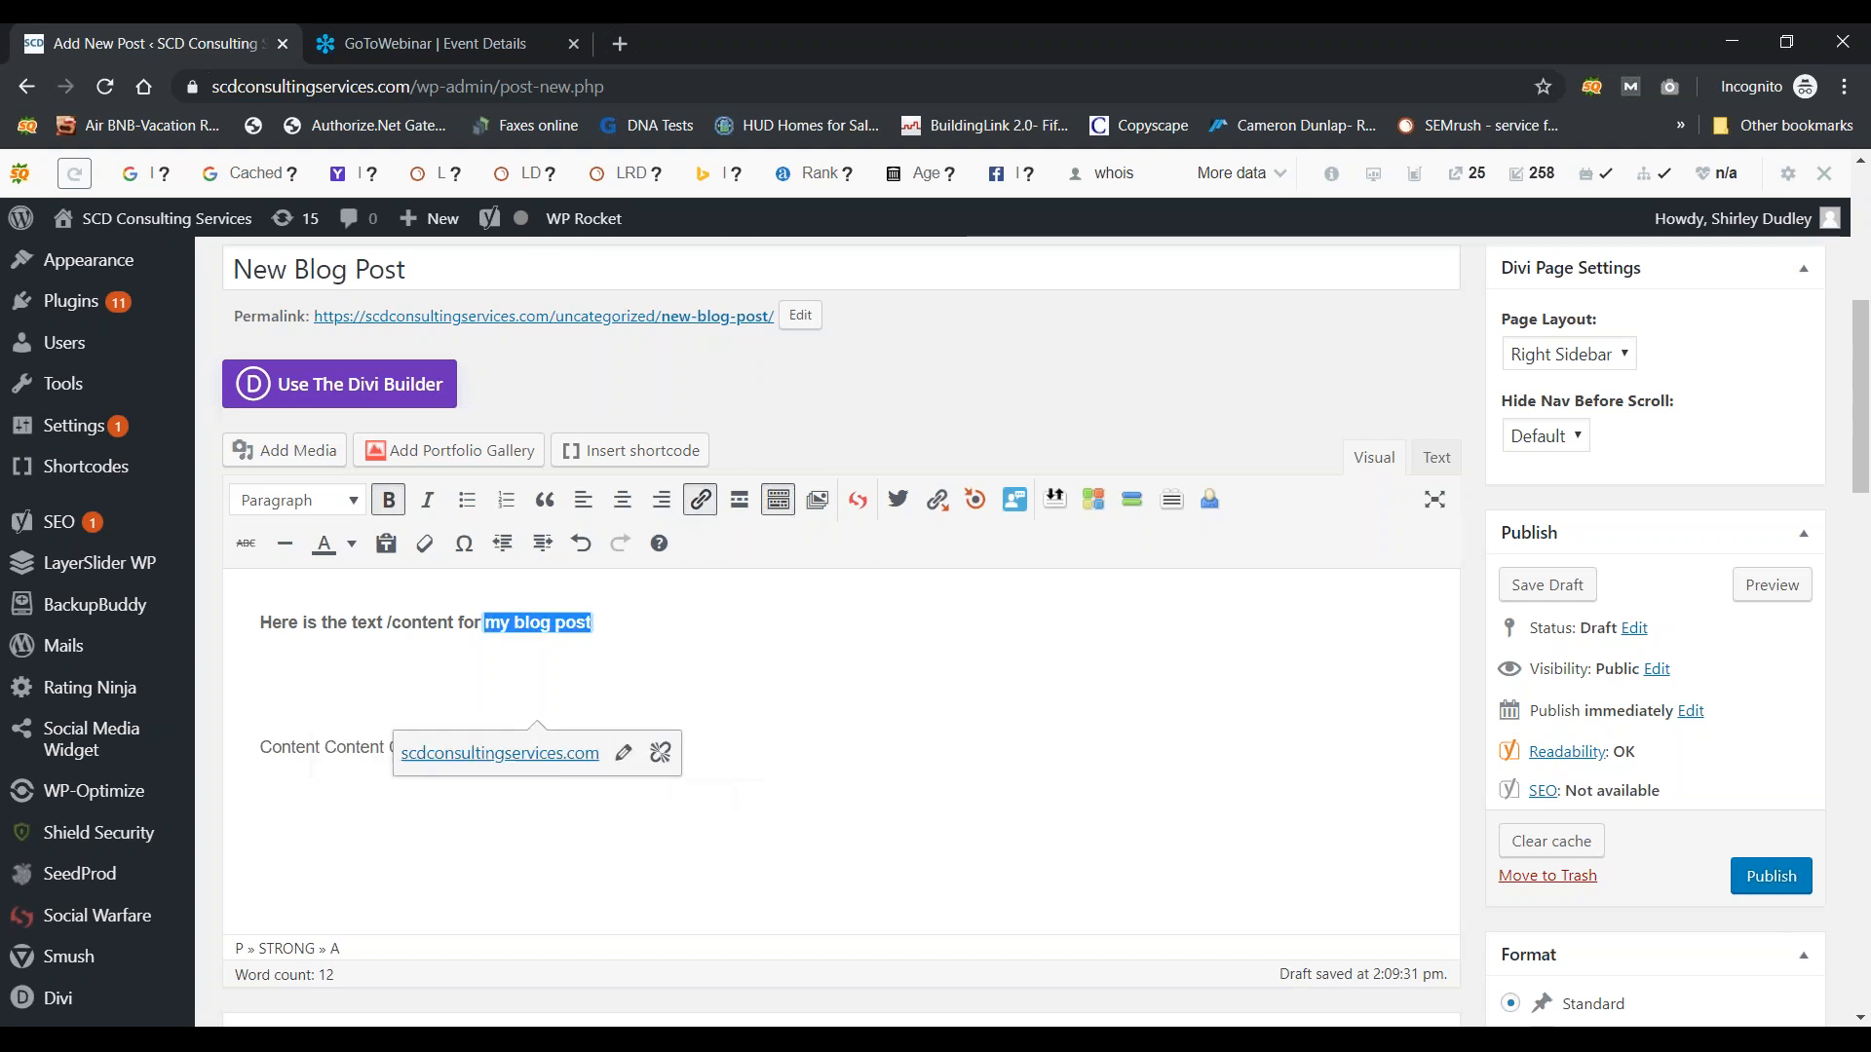
left_click(669, 678)
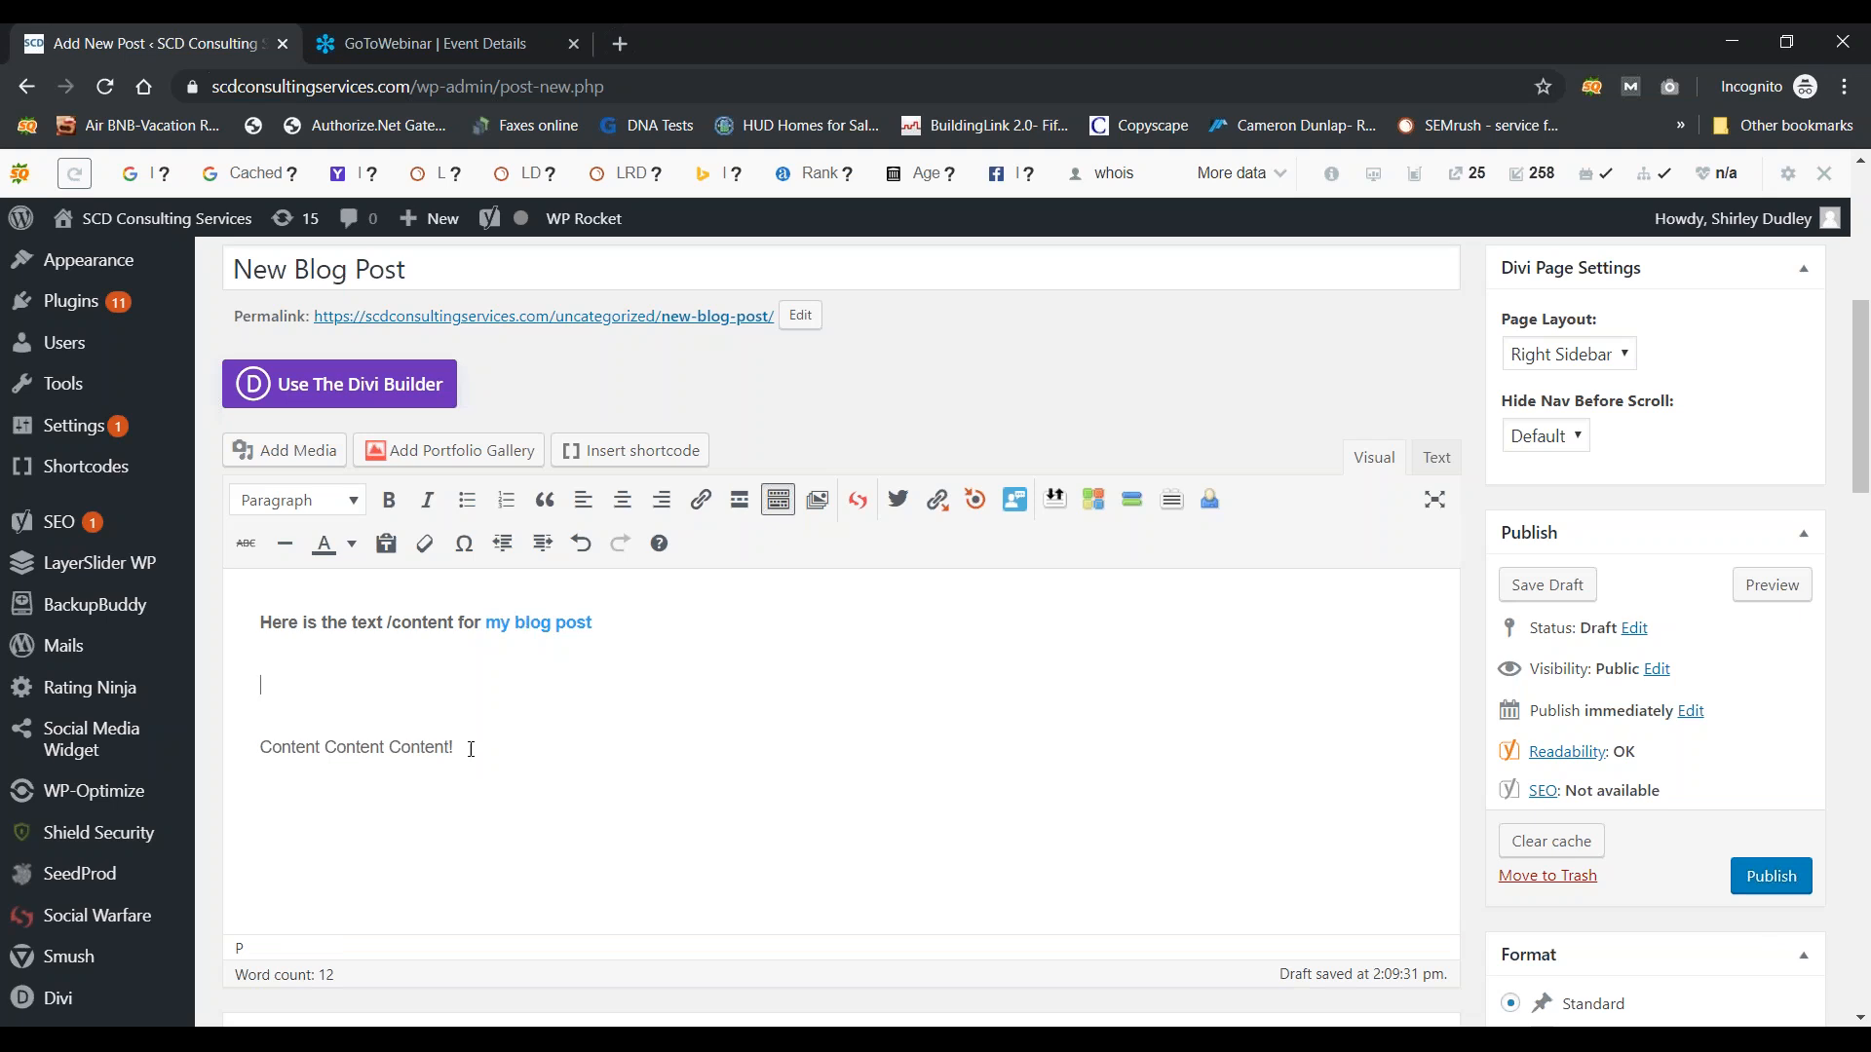
Step: Apply italics to the last 'Content!' and red text colour to 'Content Content'
left_click_drag(462, 747, 388, 747)
left_click(429, 503)
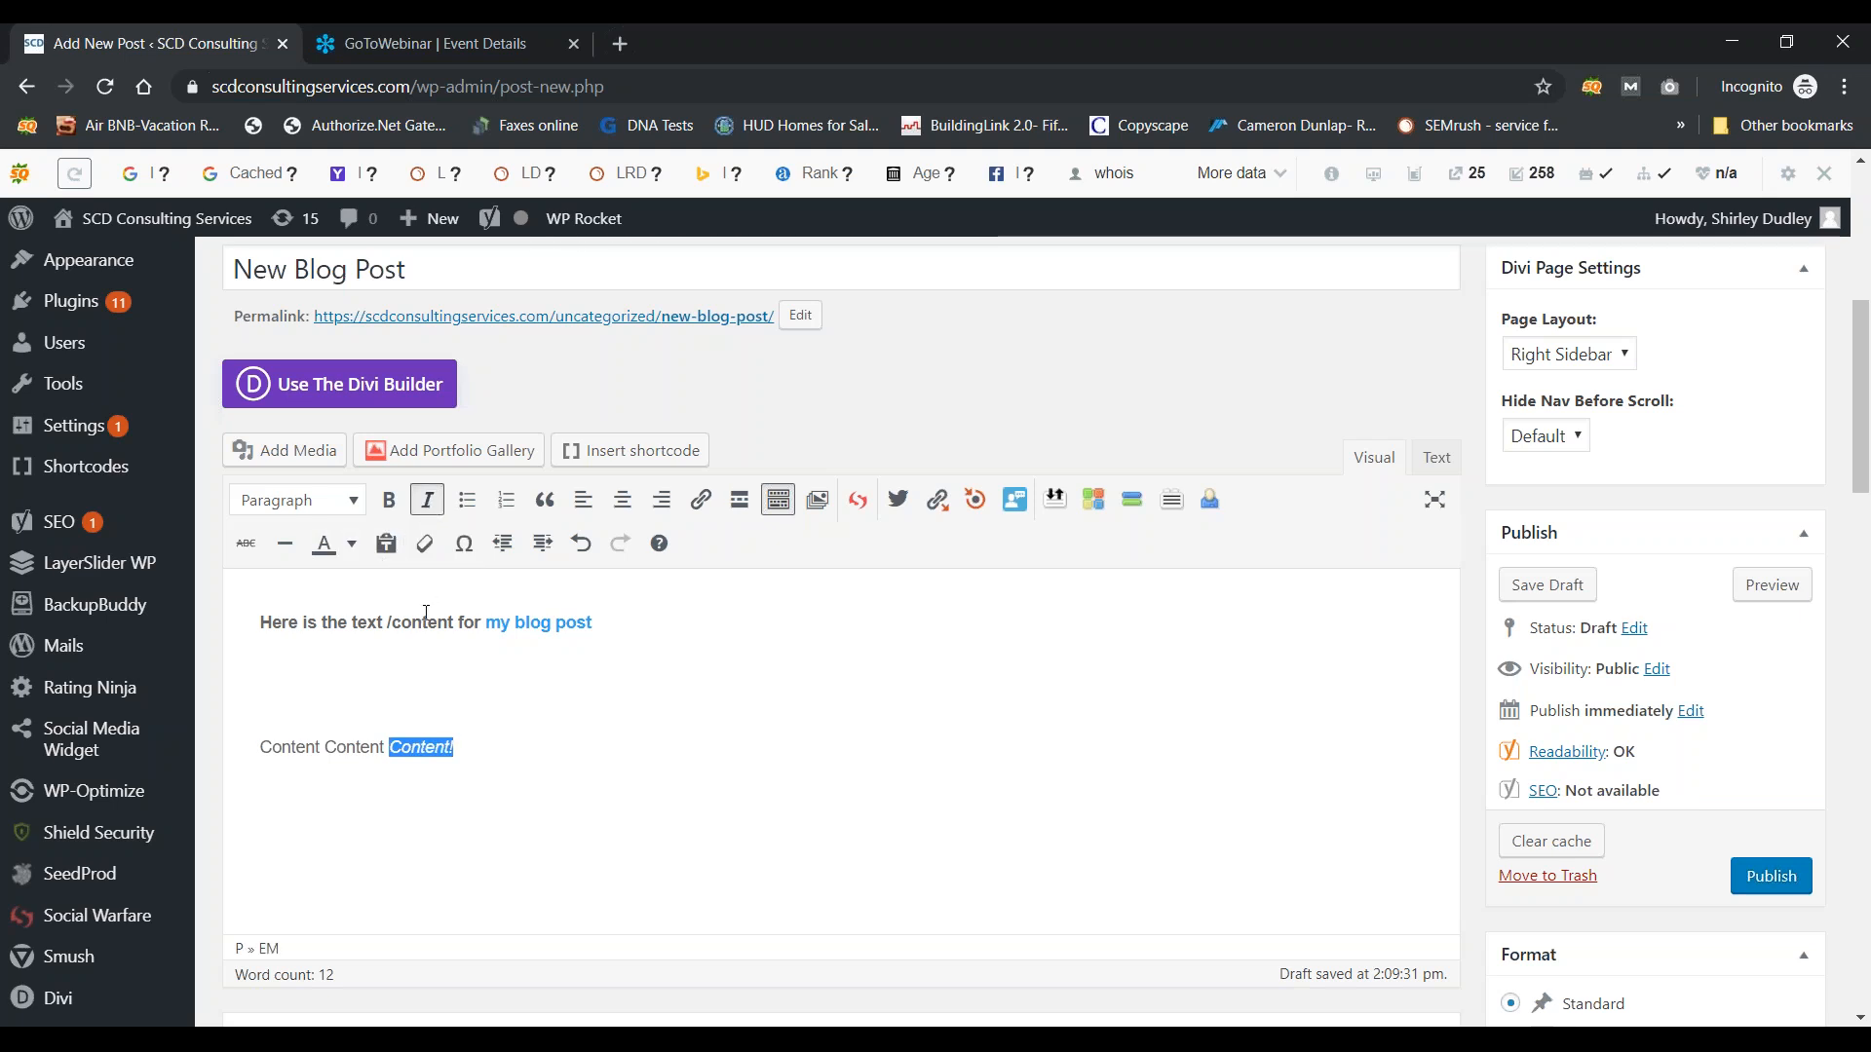
left_click_drag(385, 747, 260, 746)
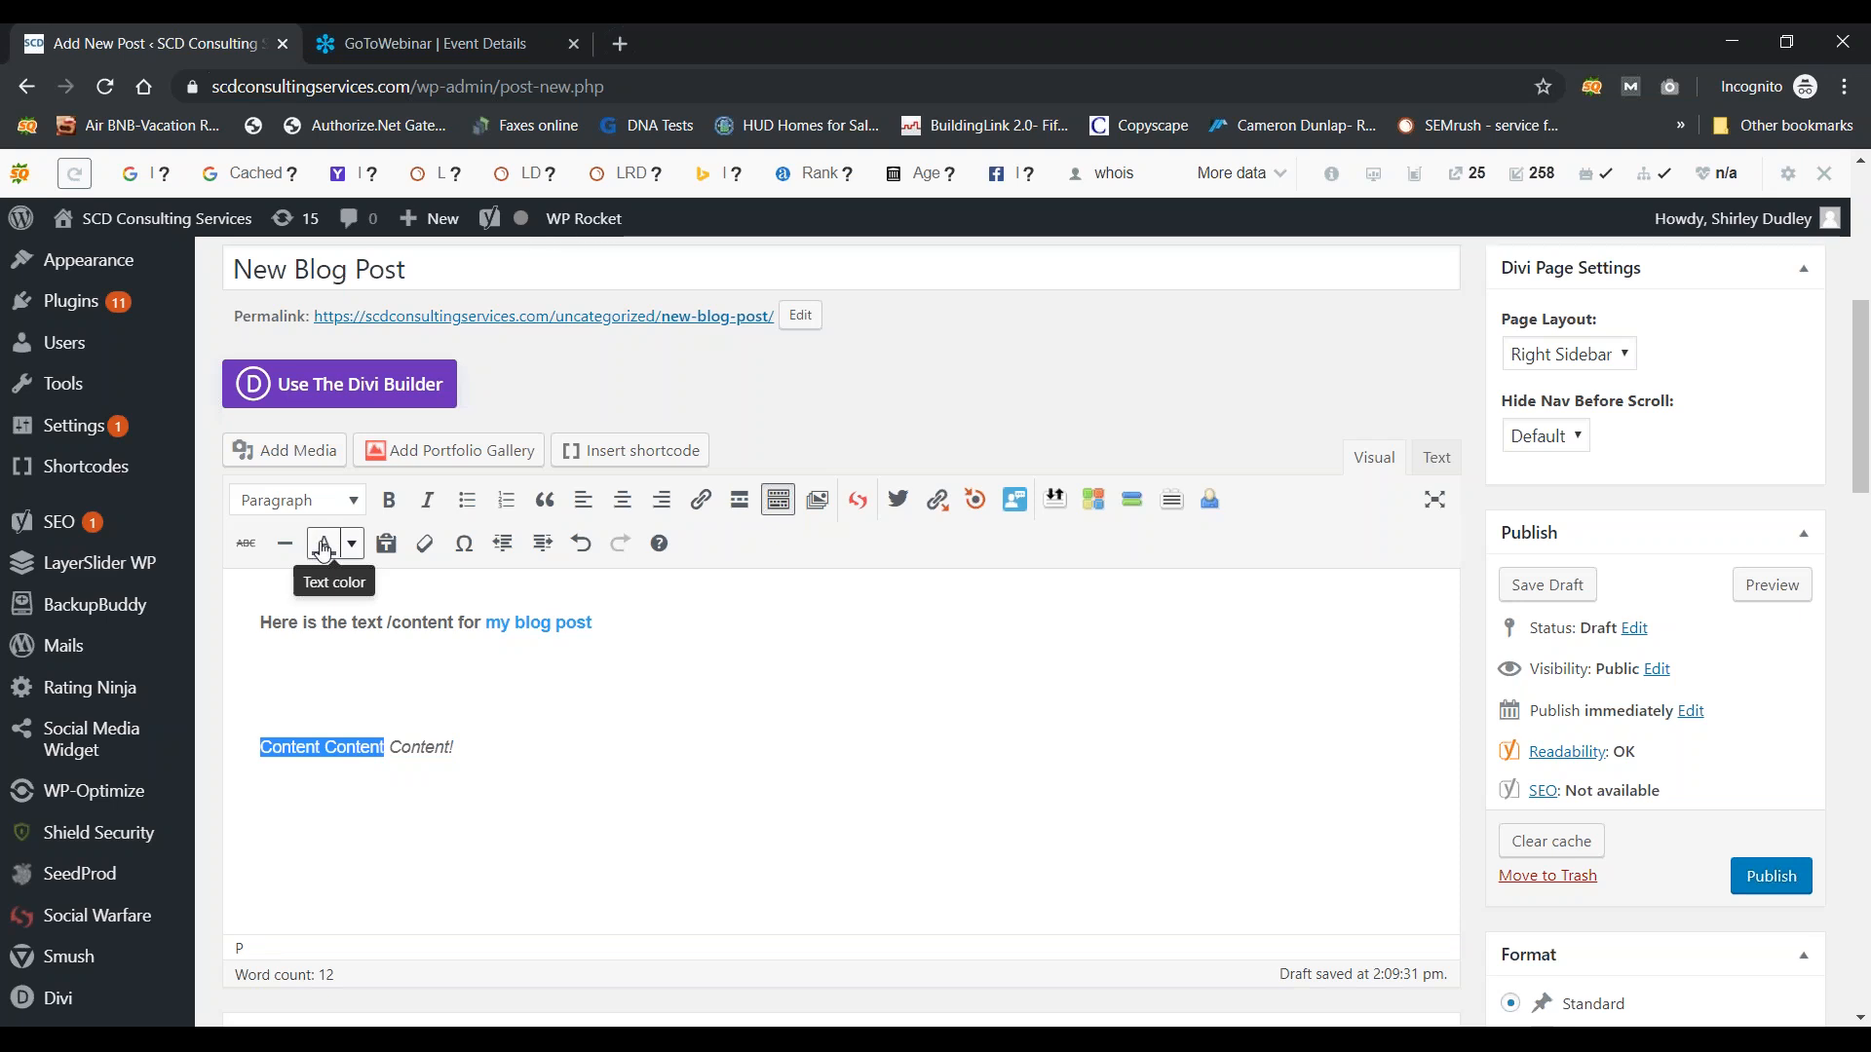
left_click(352, 544)
left_click(261, 624)
left_click(704, 681)
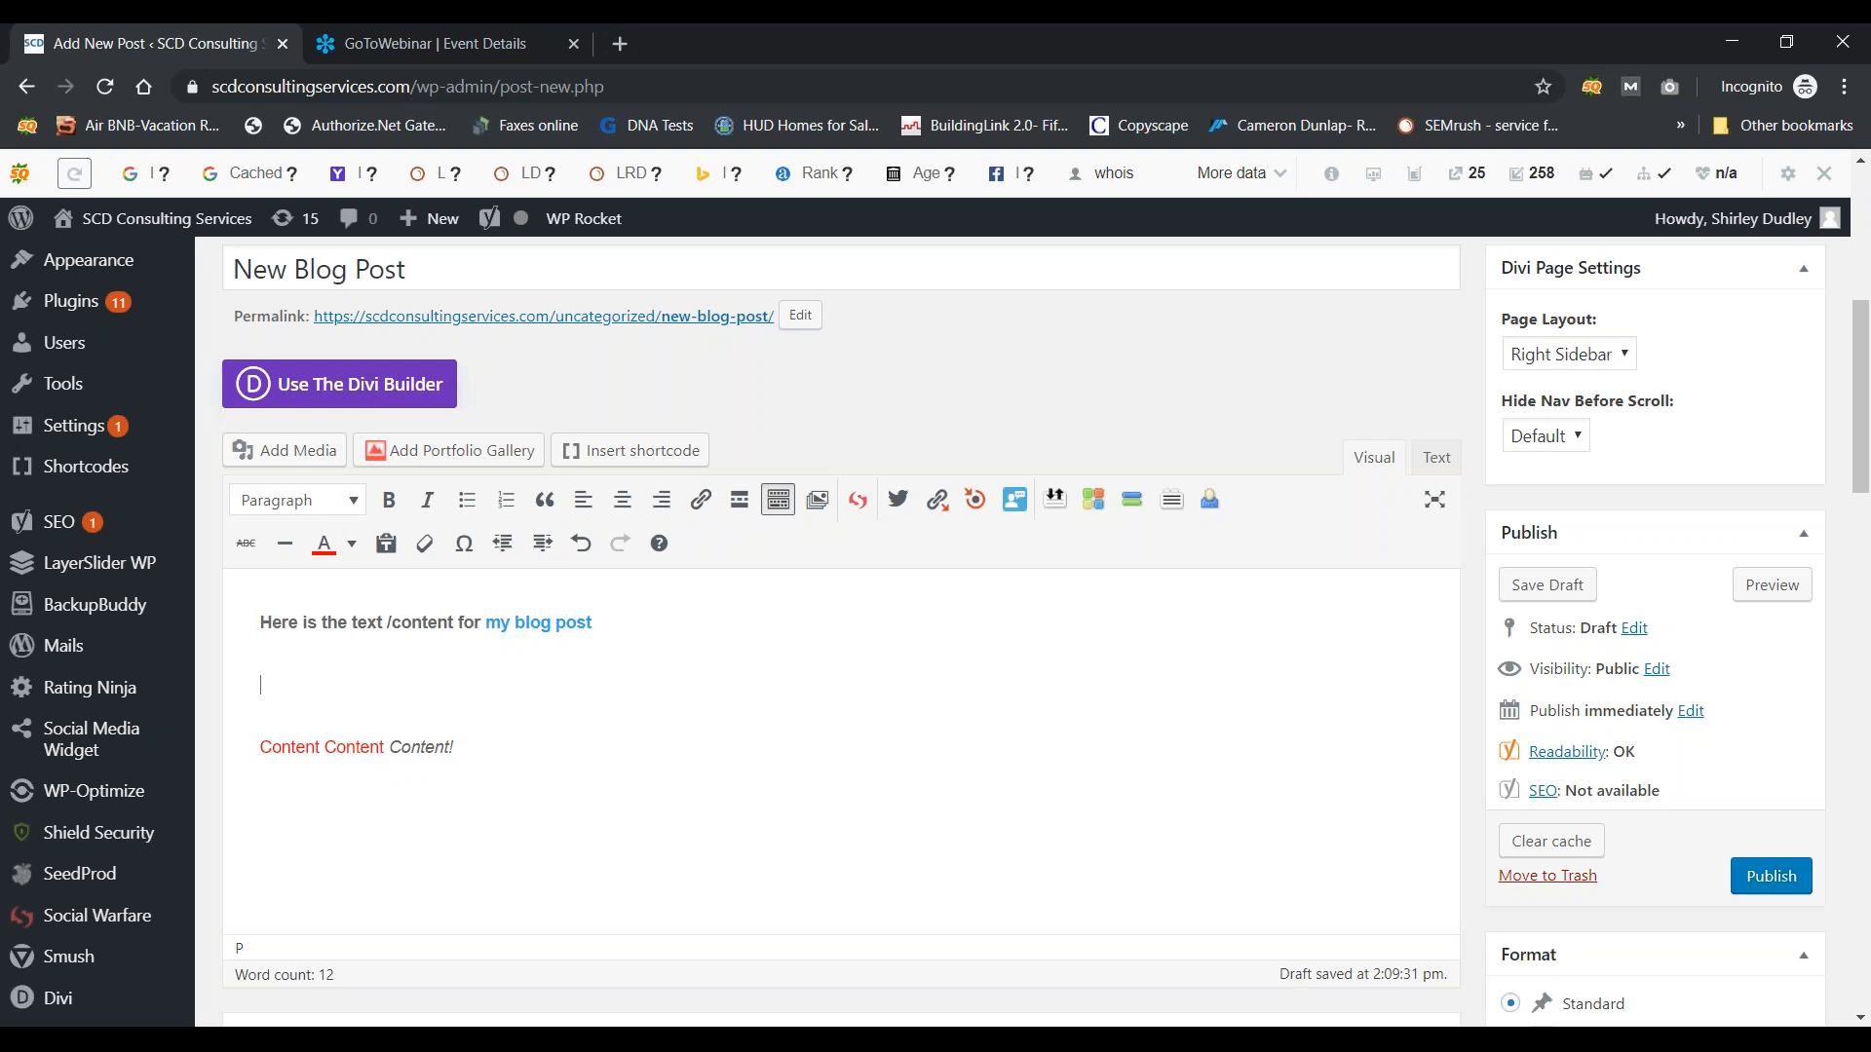
scroll(936, 631, "down", 3)
scroll(935, 632, "up", 3)
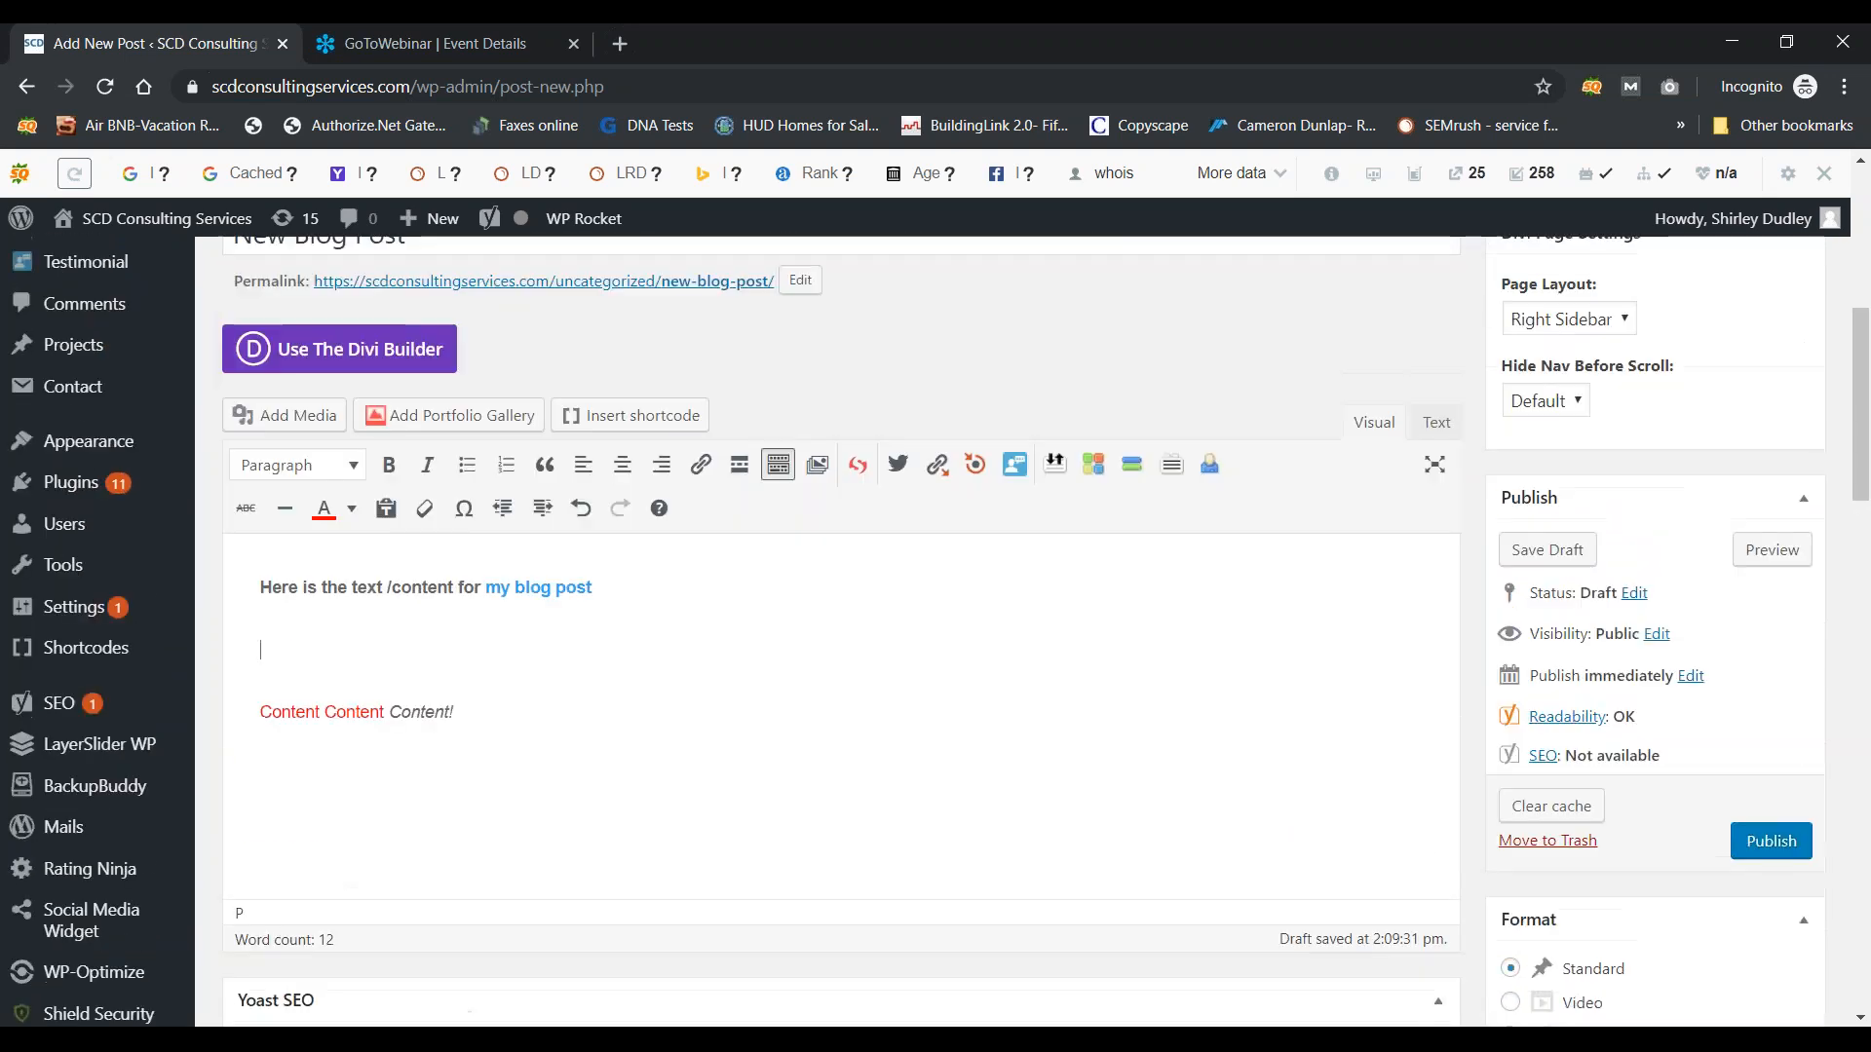
left_click(476, 722)
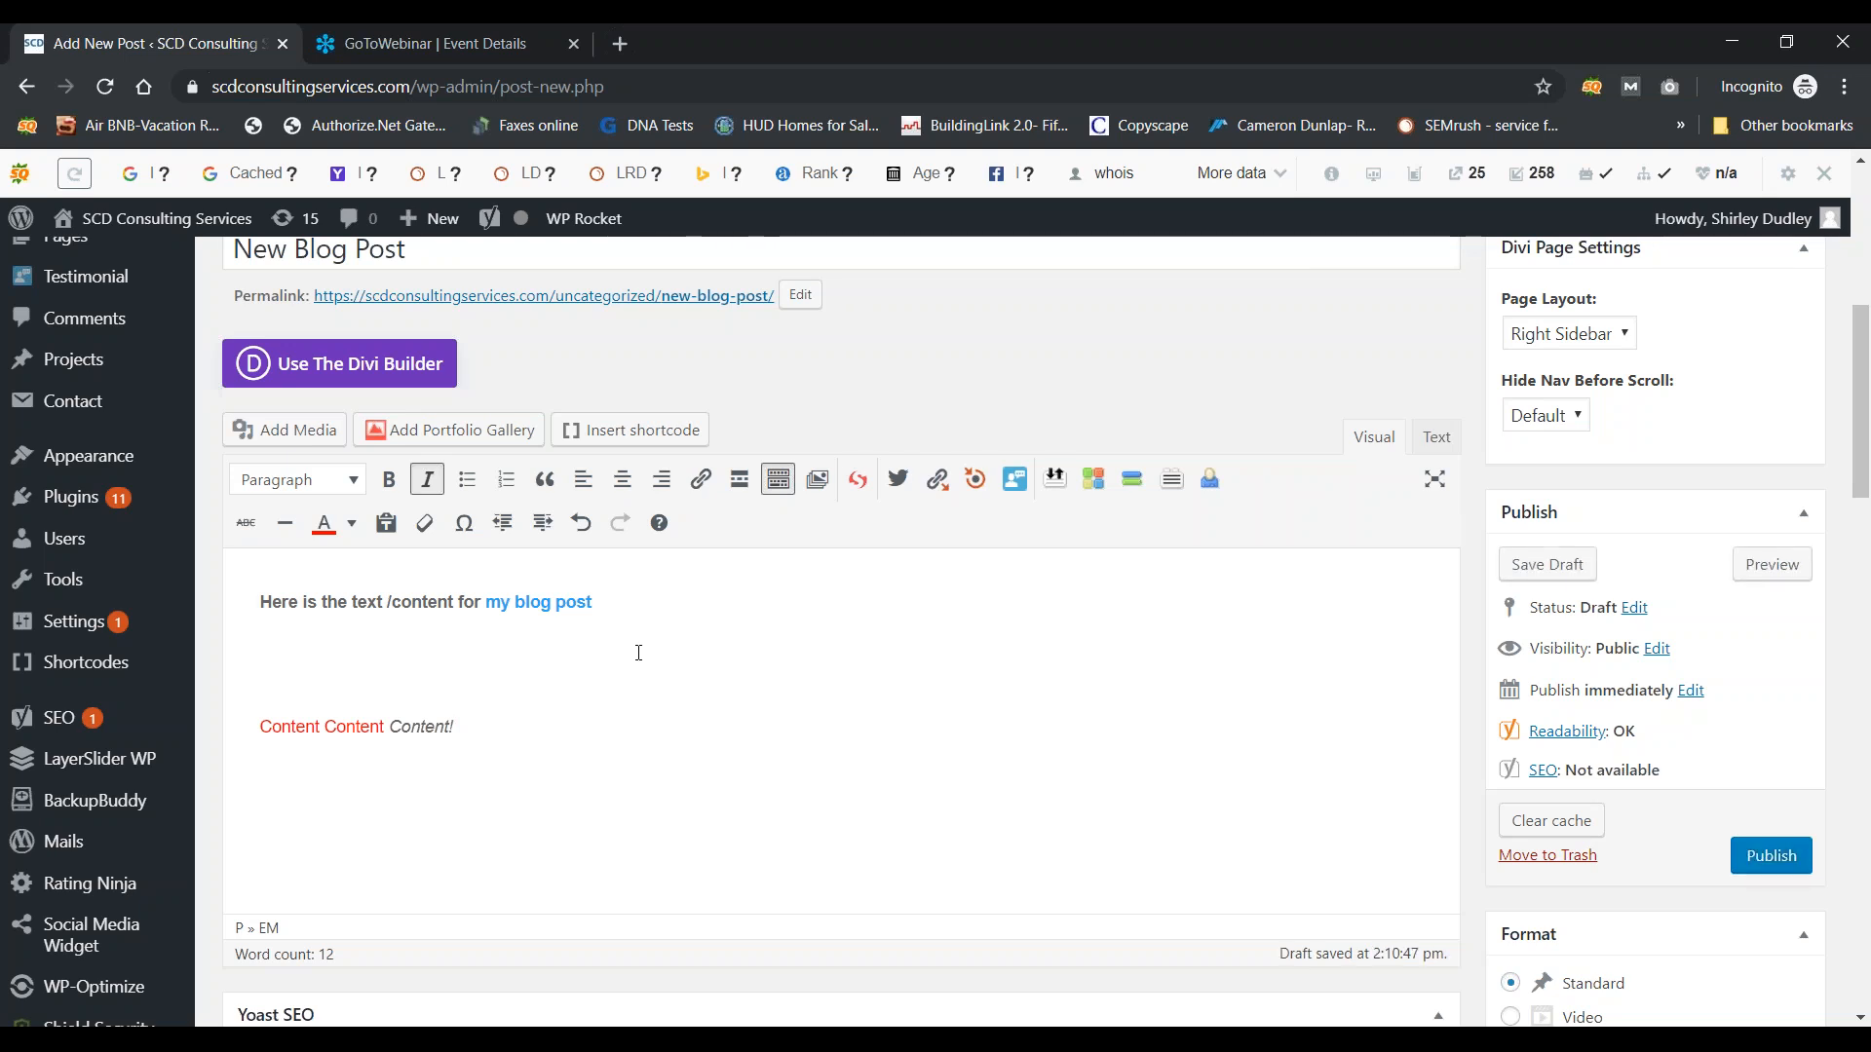
Step: From Add Media's Upload Files tab, bring up the computer's file chooser to pick an image
left_click(288, 433)
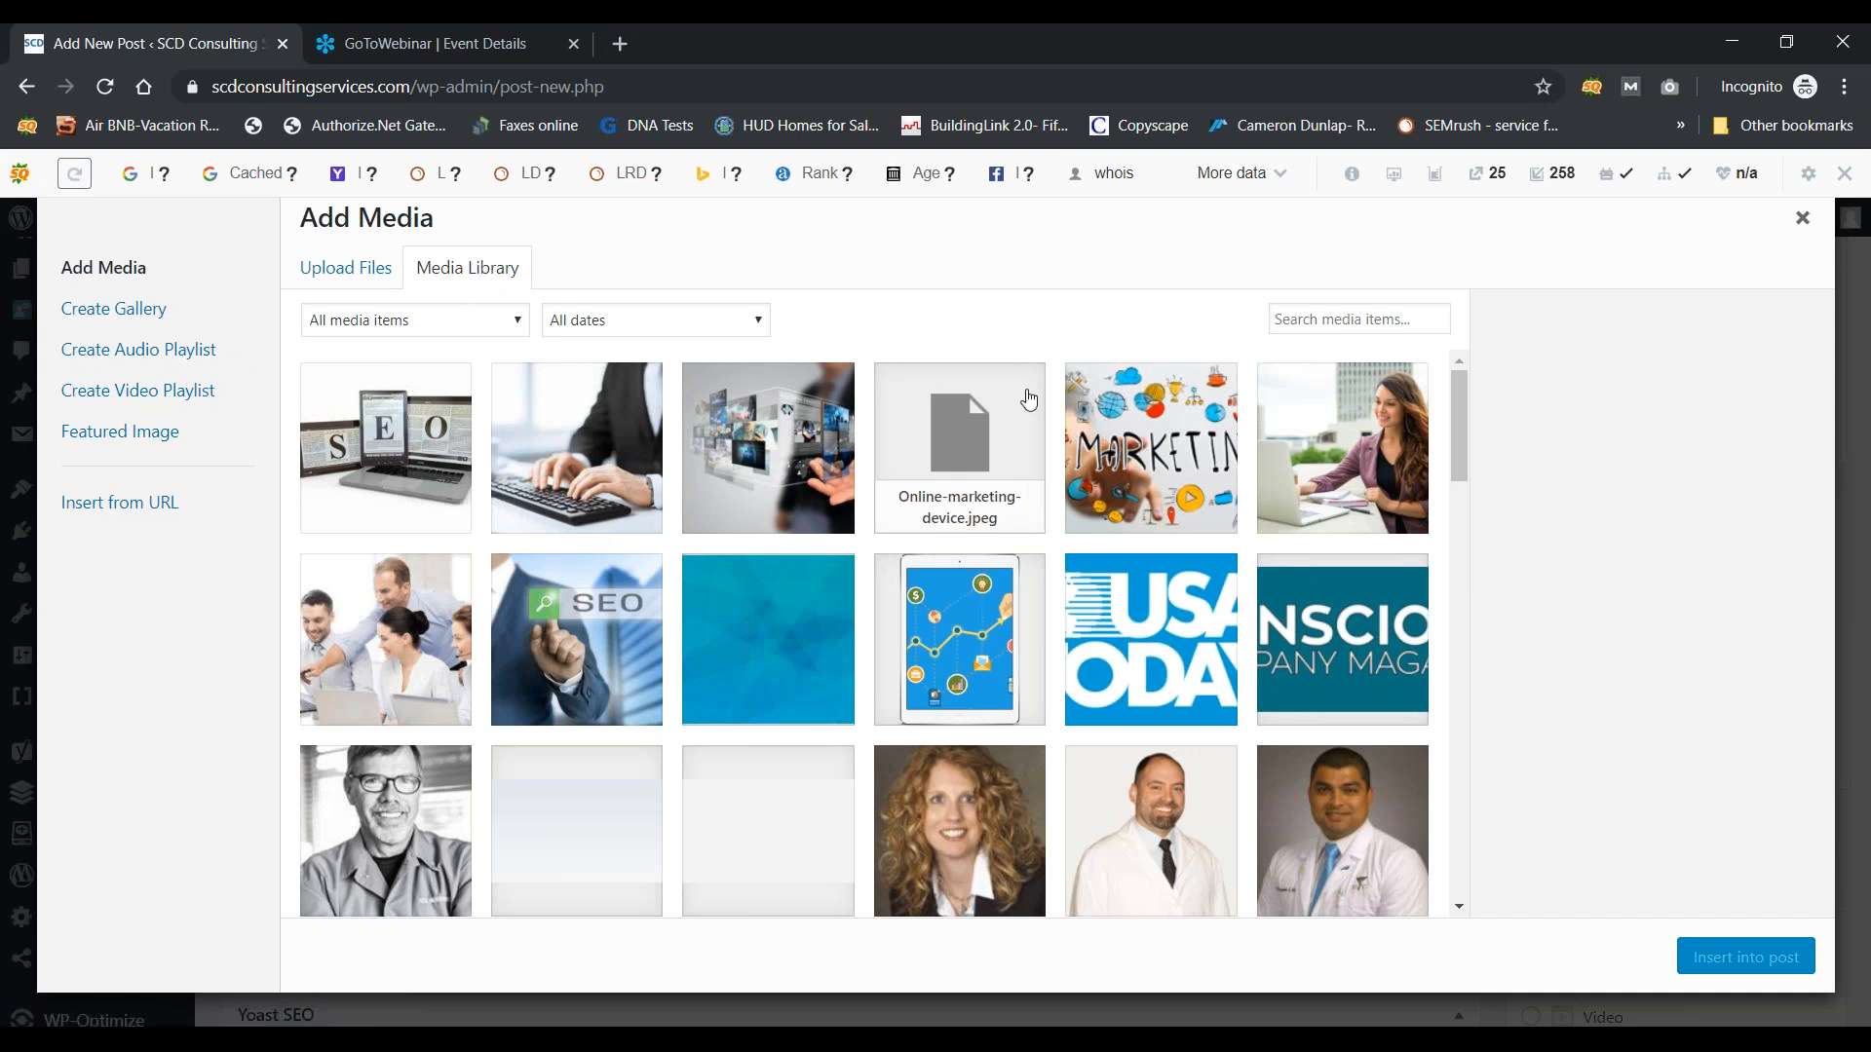
left_click(342, 281)
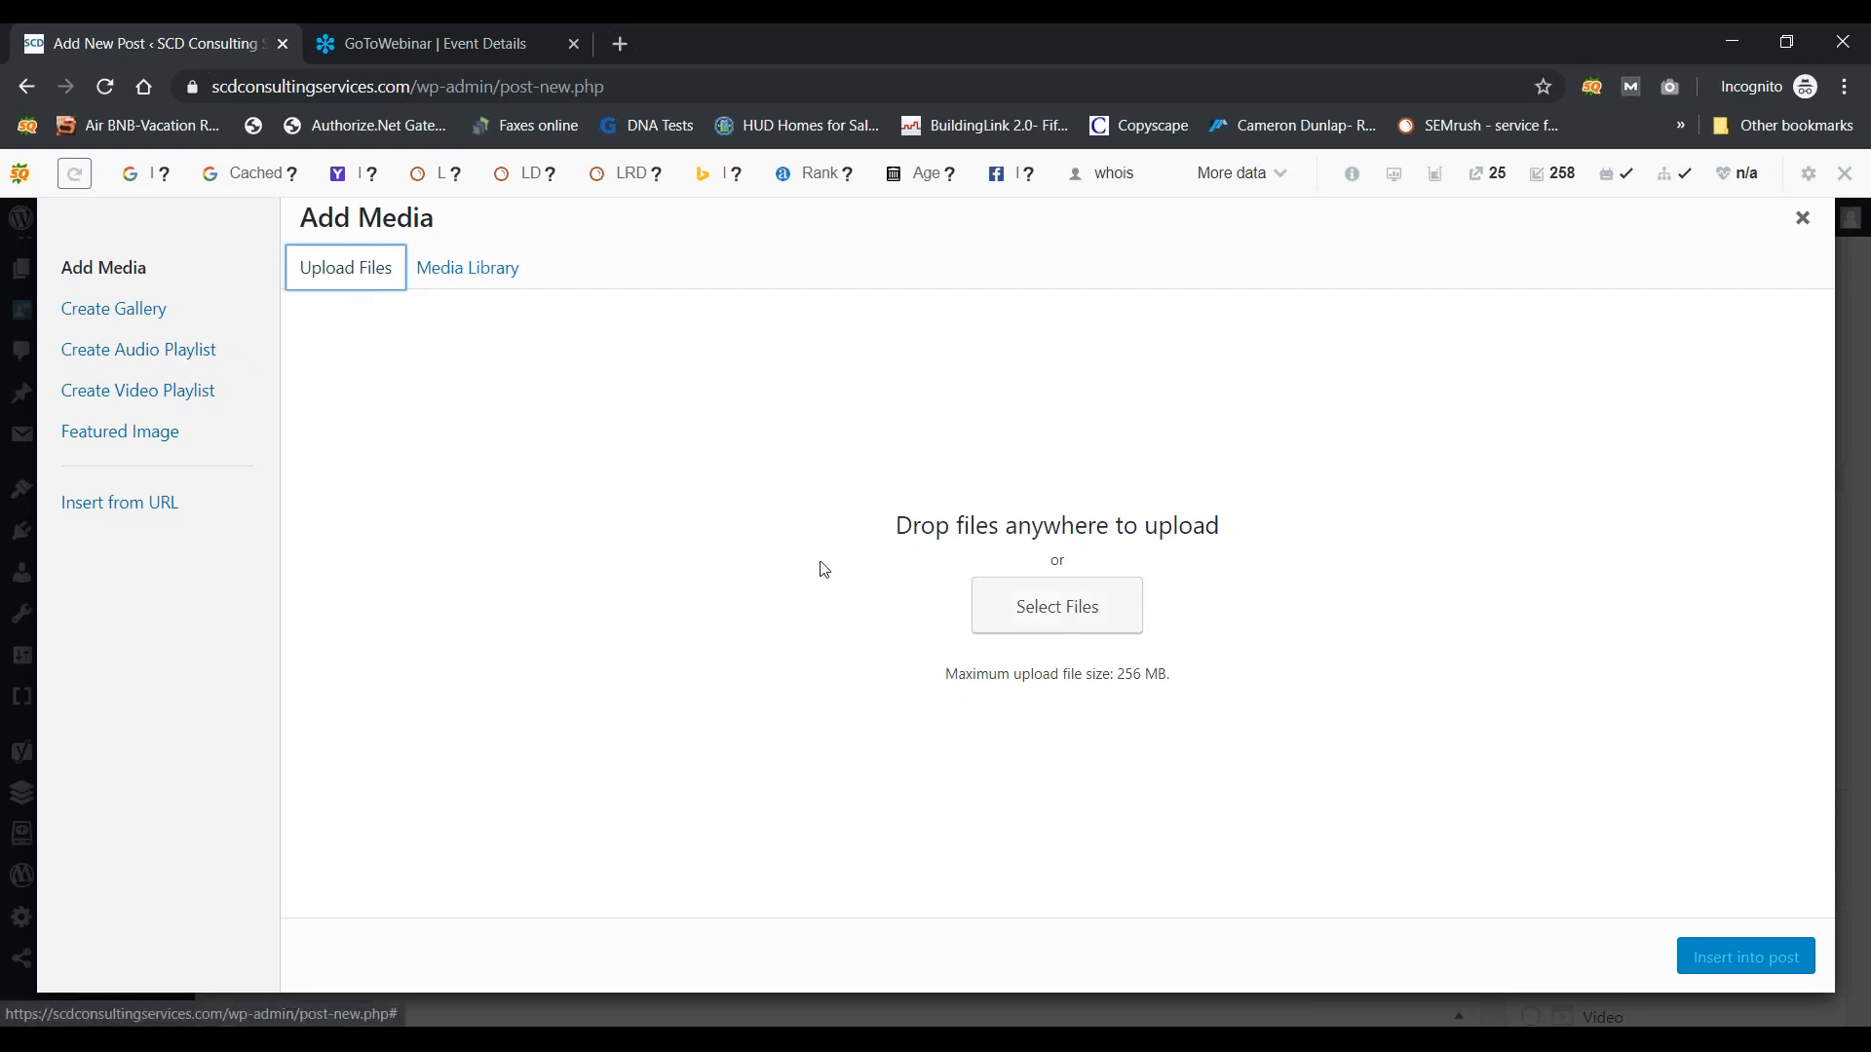
left_click(1043, 626)
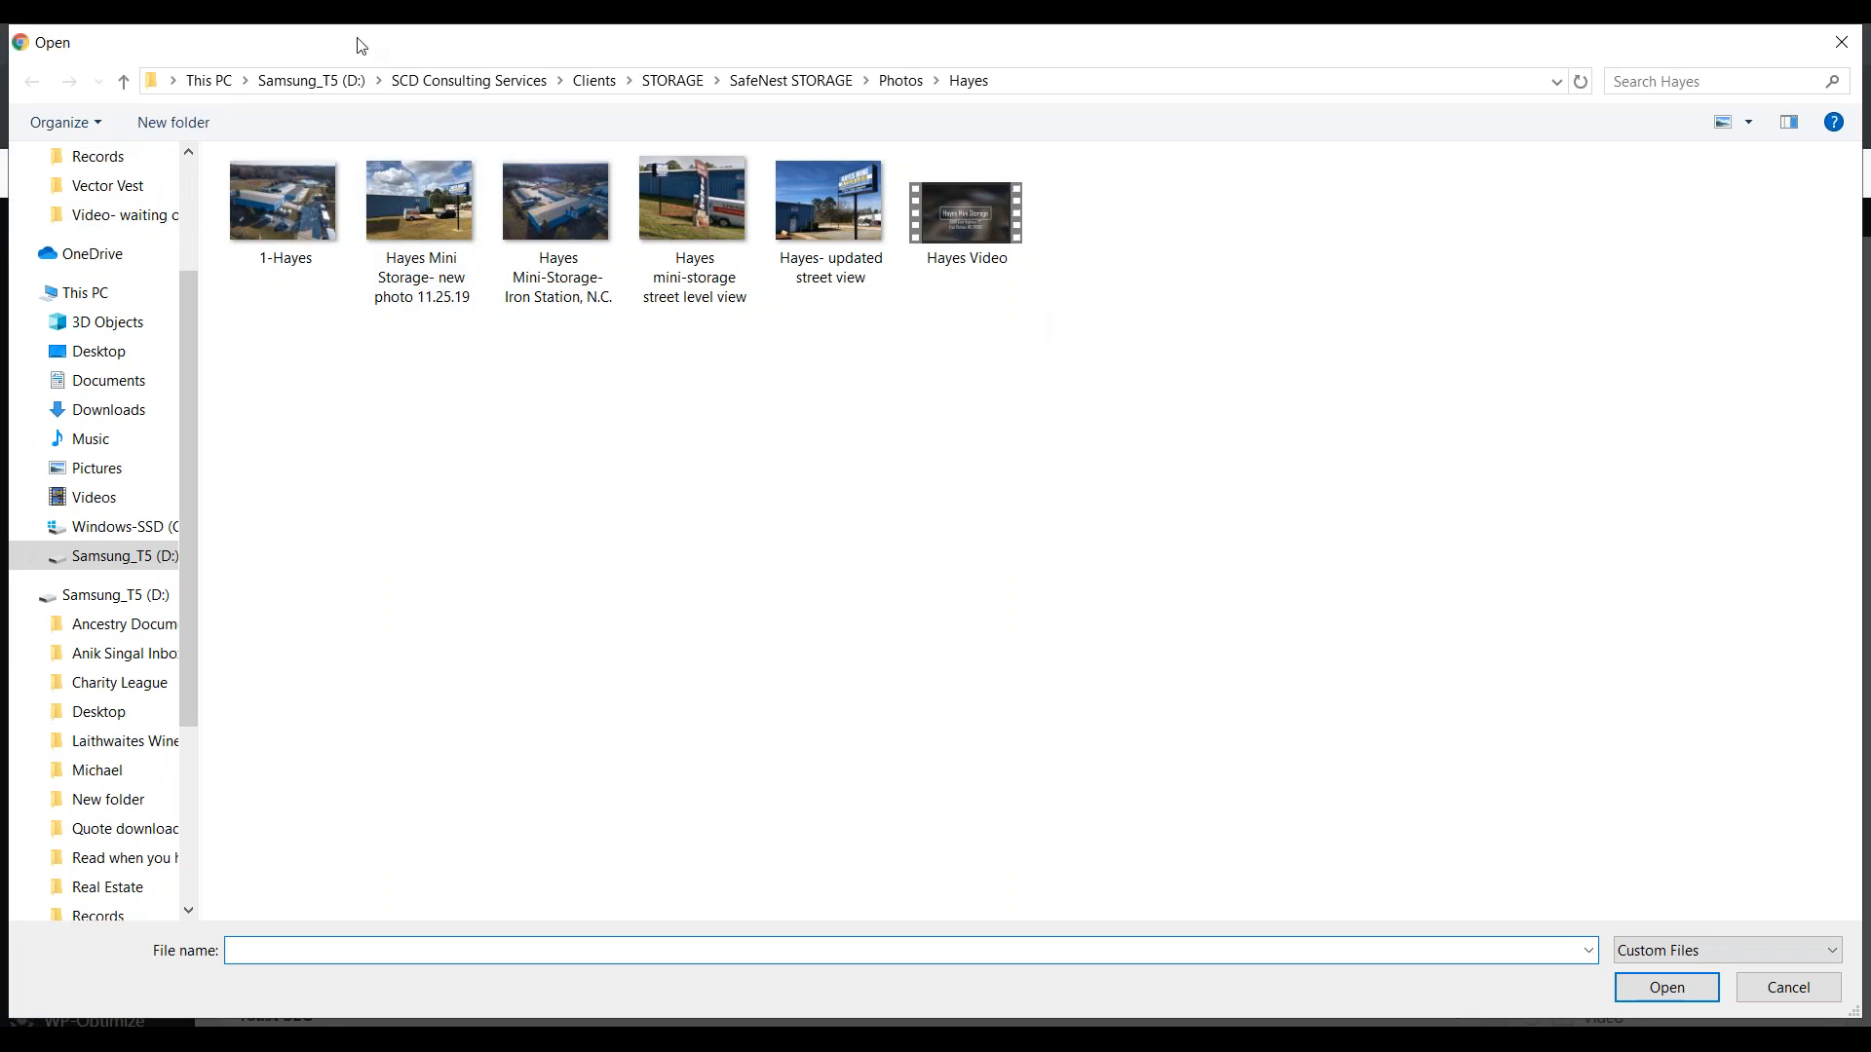
Step: Upload 'Hayes- updated street view.JPG' from the Hayes photos folder
left_click(847, 216)
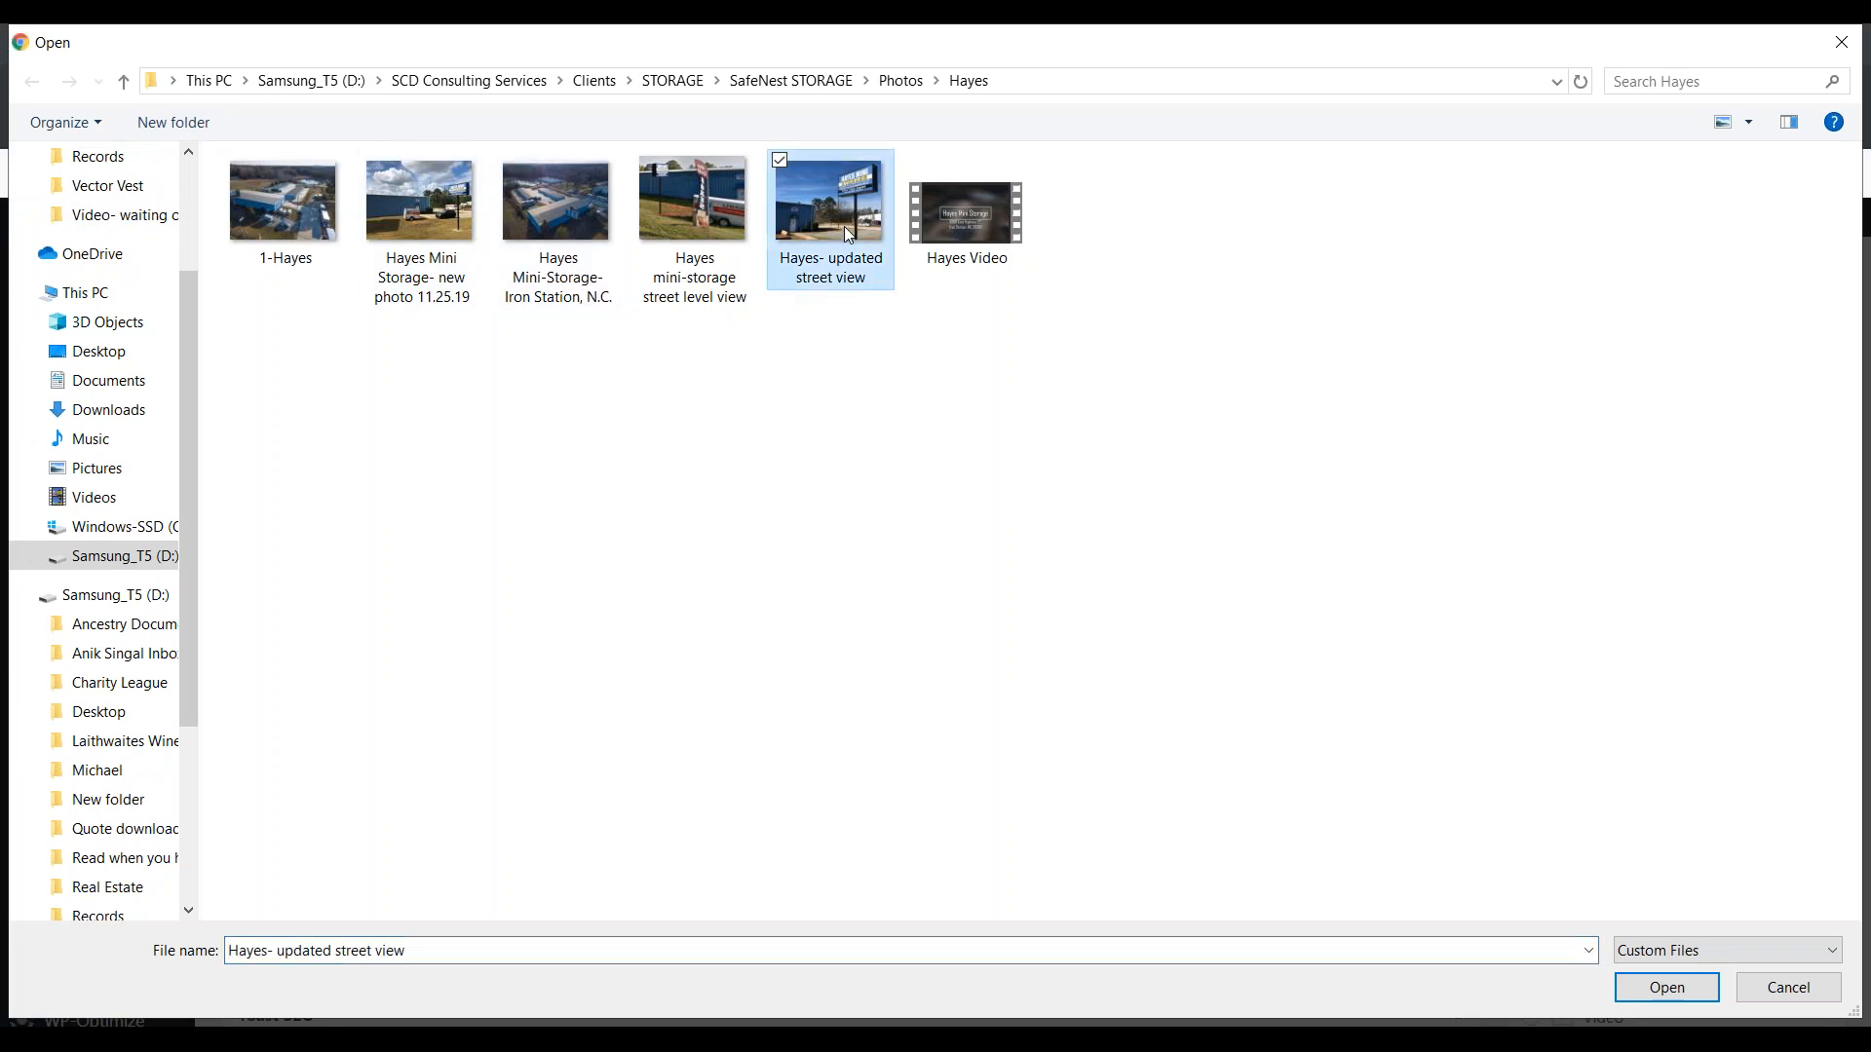
left_click(1662, 992)
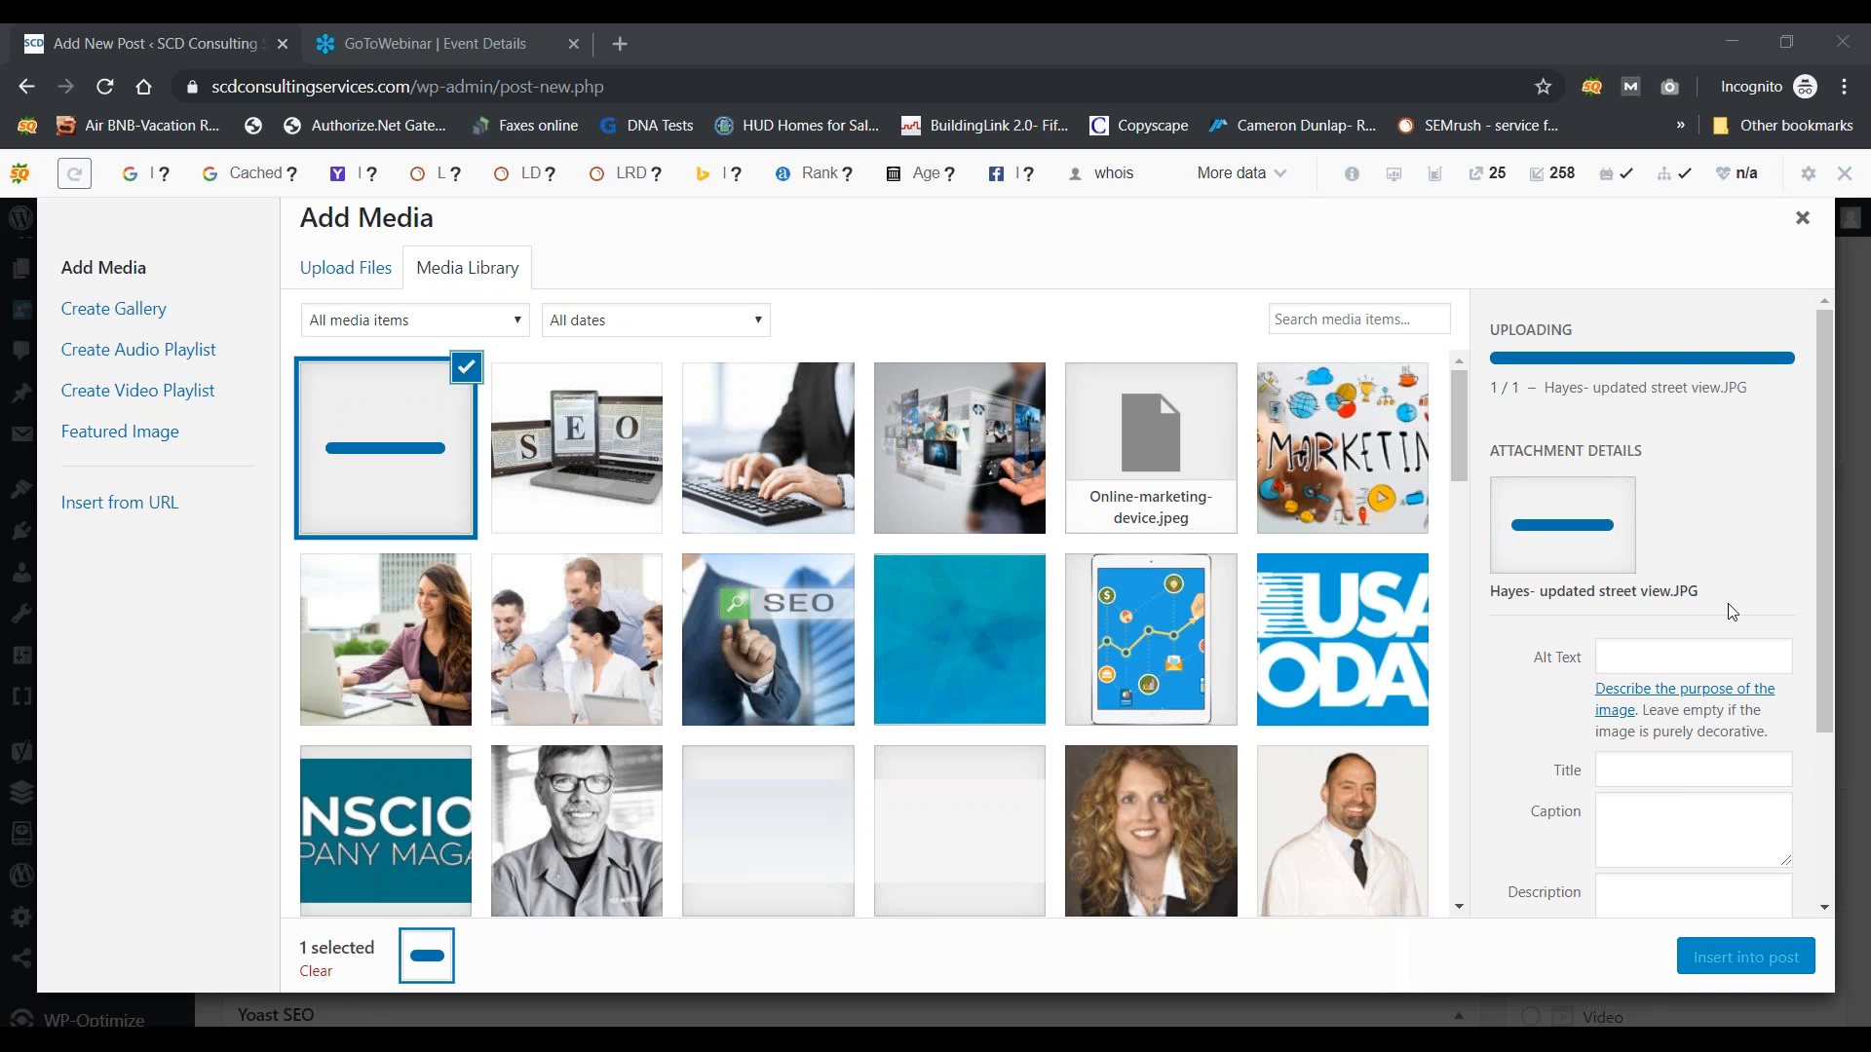
Step: Select the existing SEO-screen.jpg in the Media Library and dismiss the HTTP error notice
left_click_drag(1820, 641, 1828, 711)
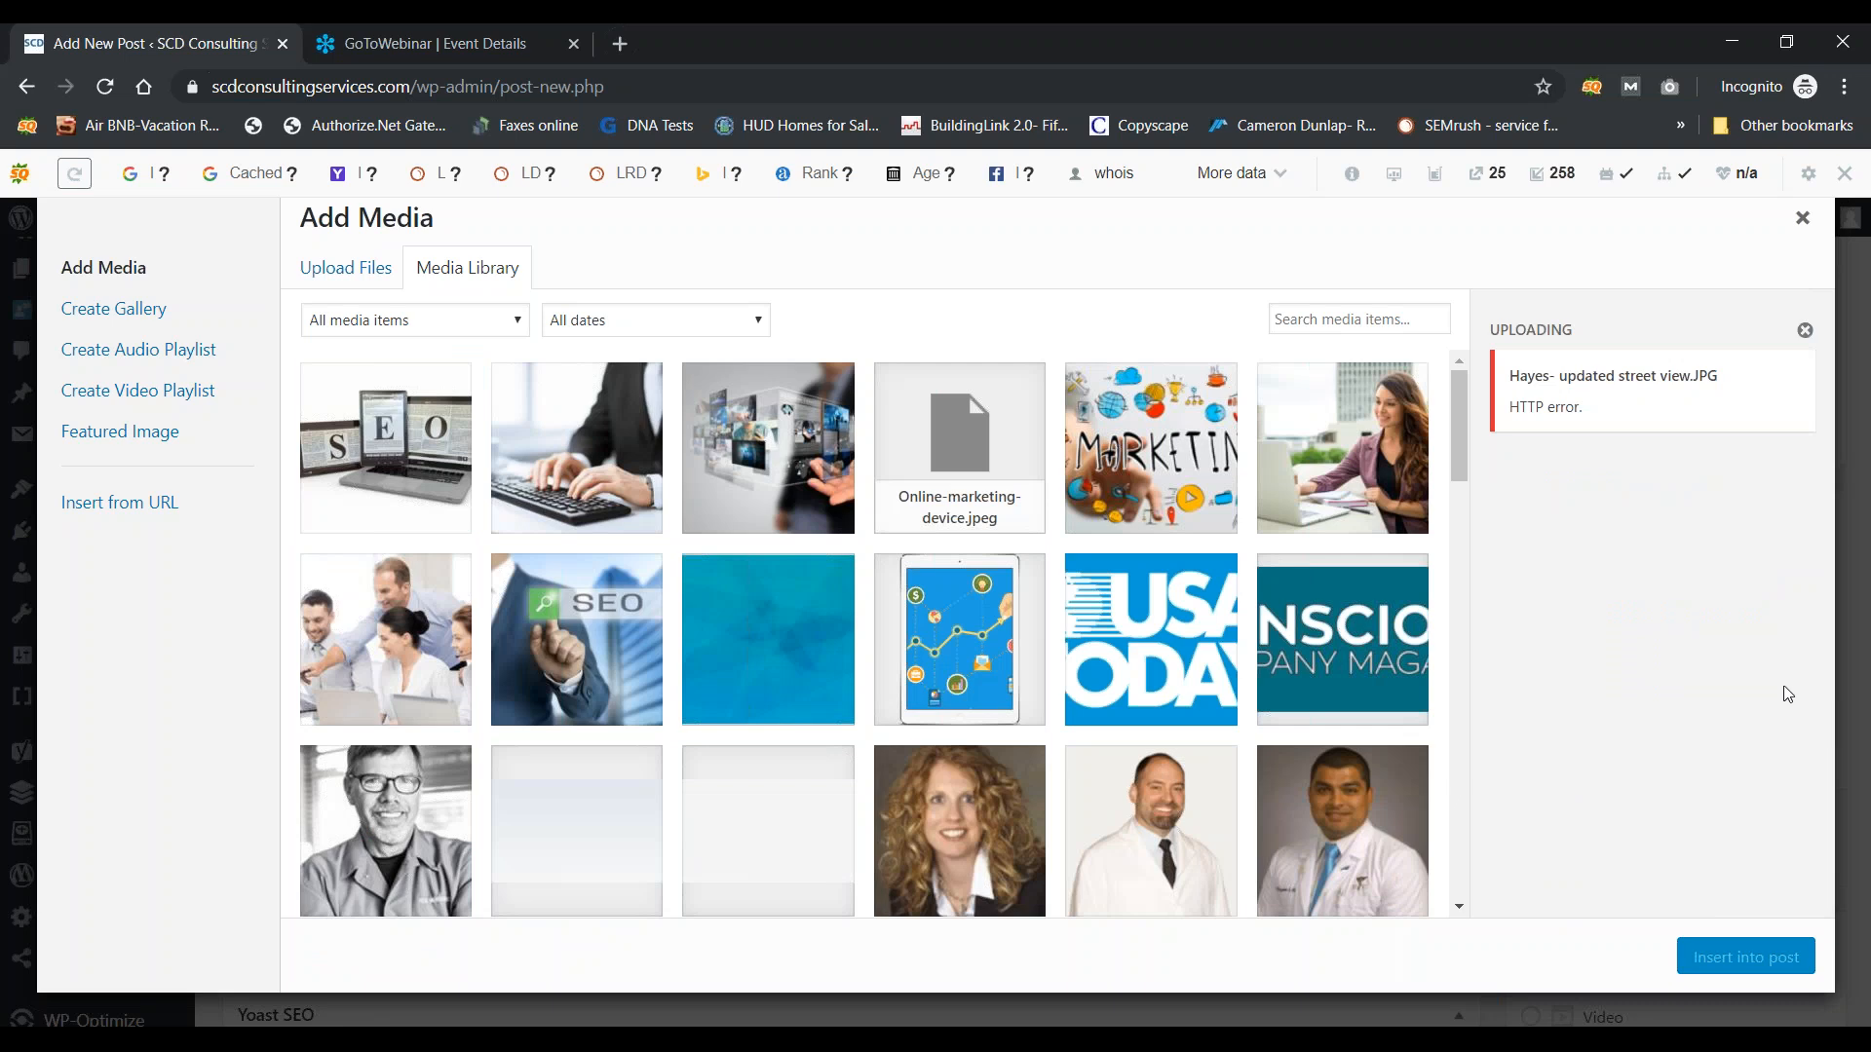
left_click(426, 476)
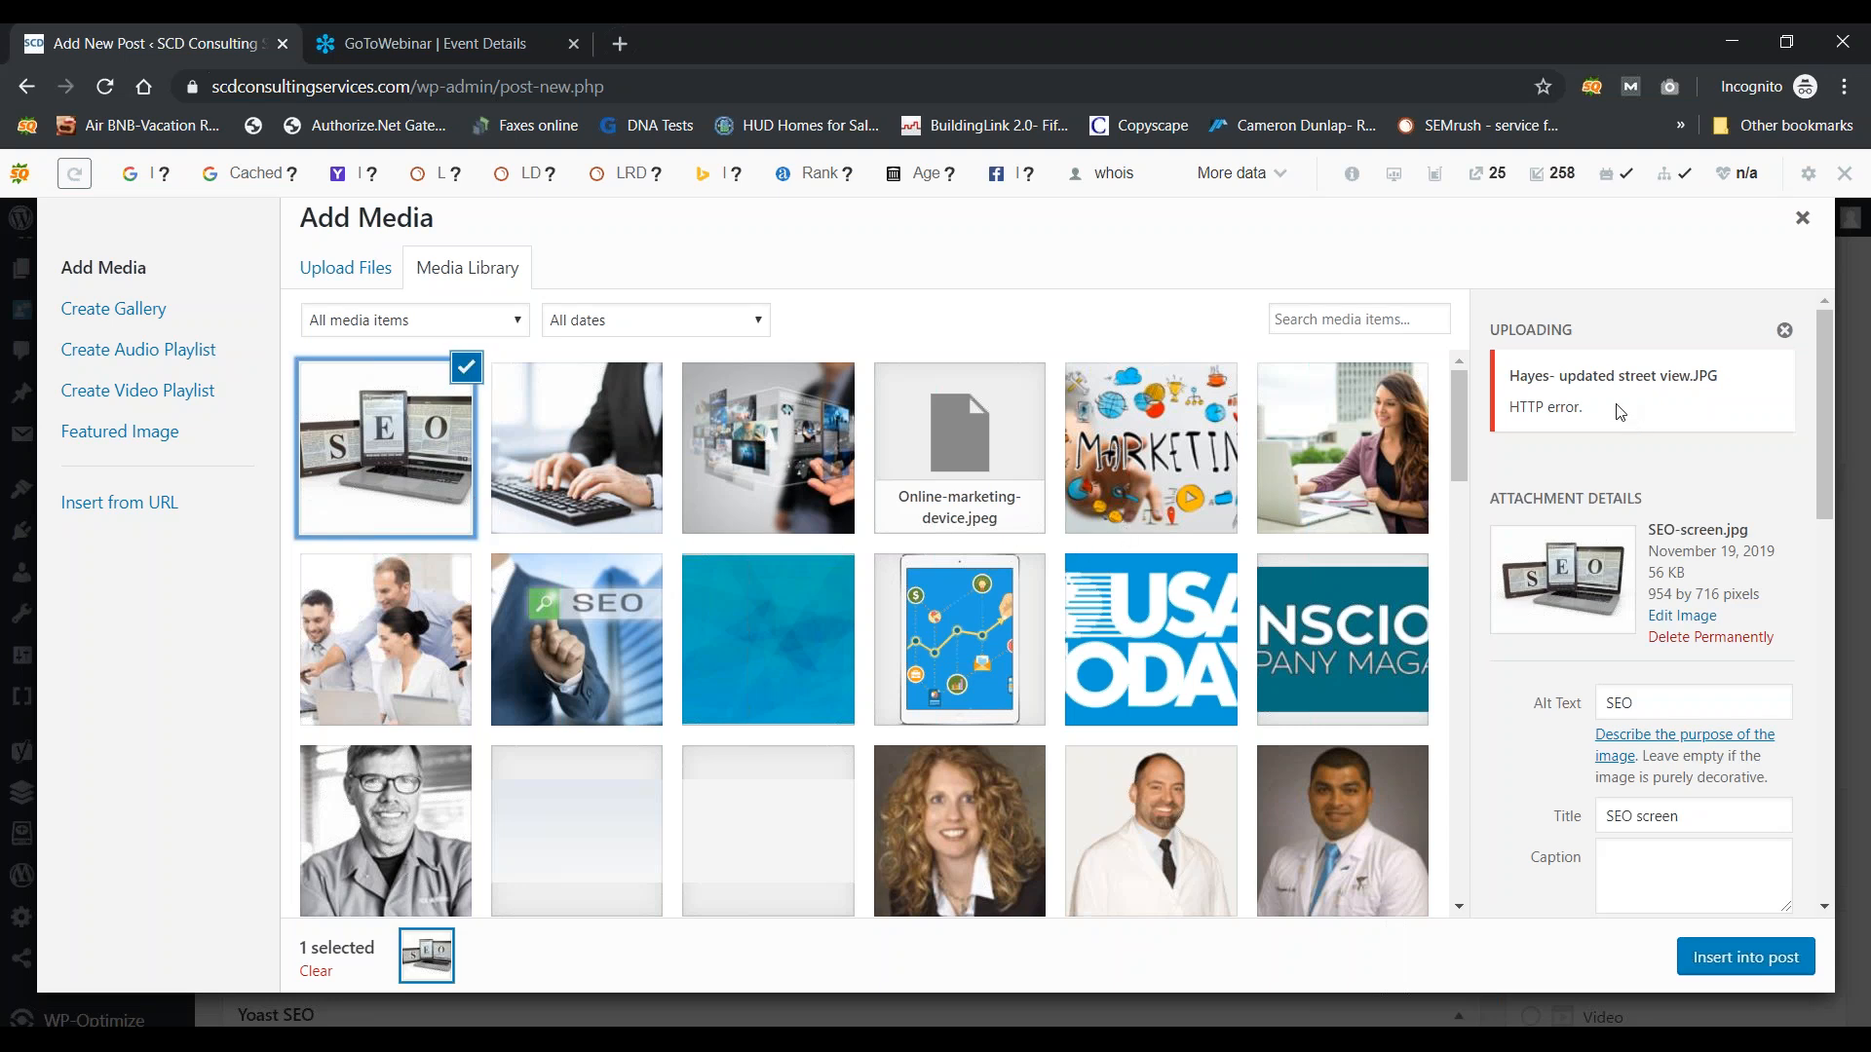
left_click(1785, 333)
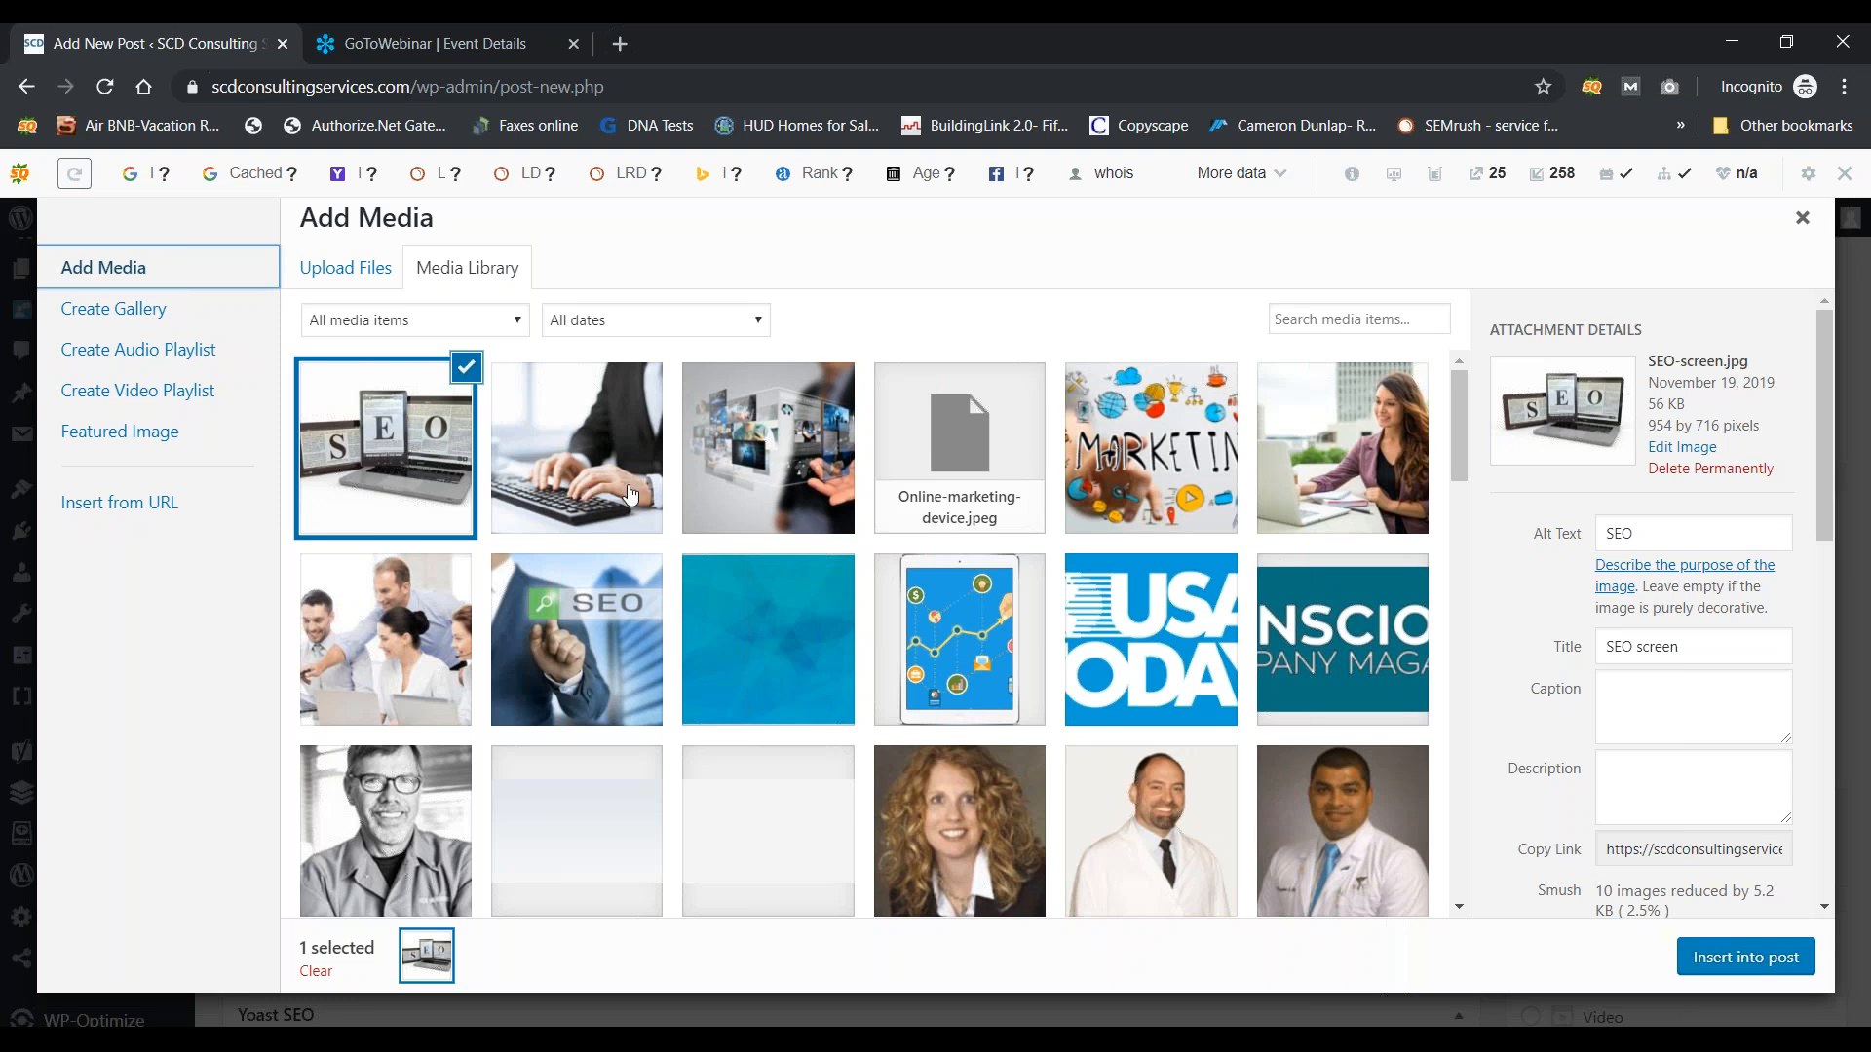
Step: Replace the image's alt text 'SEO' with 'Top SEO provider in Charlotte'
left_click_drag(1657, 533, 1591, 543)
left_click(1686, 542)
key("BackSpace")
key("BackSpace")
key("BackSpace")
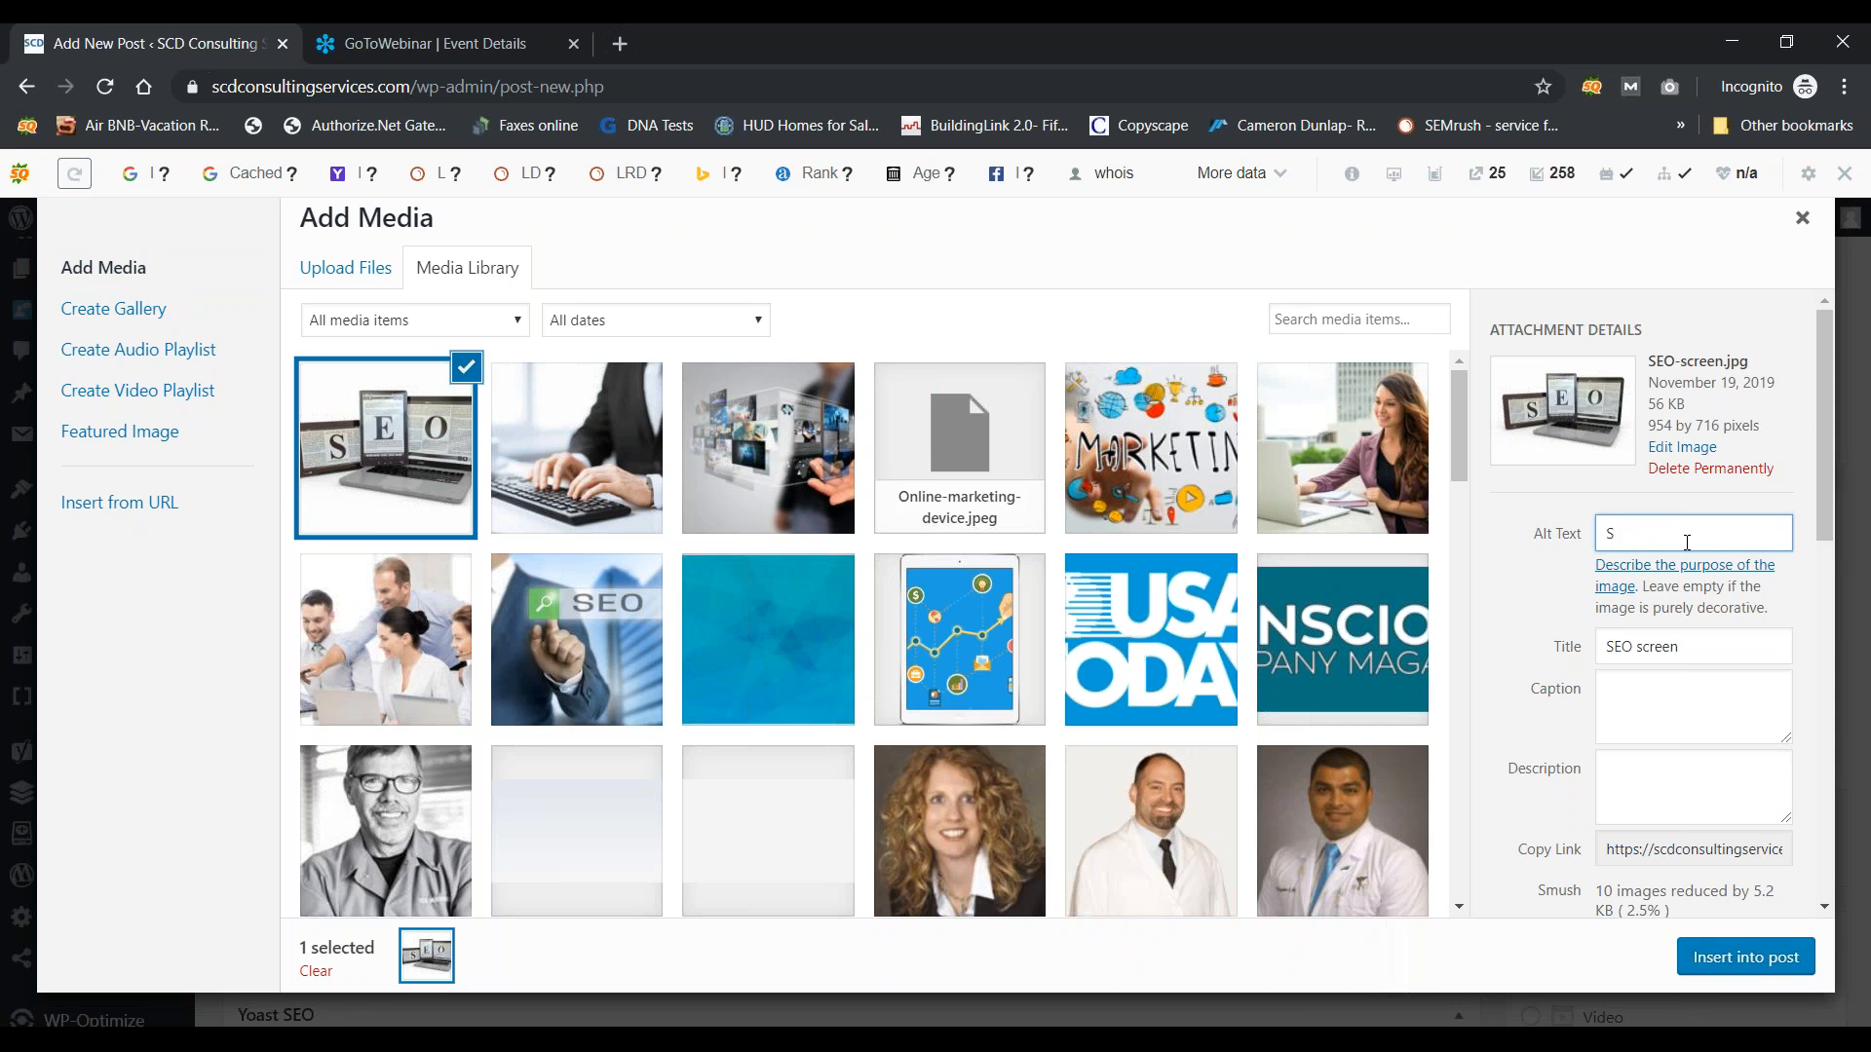
type("Top SEO")
type(" provider in Char")
type("lotte")
Step: Copy the same phrase into the image's Title and Description fields
left_click_drag(1784, 531, 1557, 543)
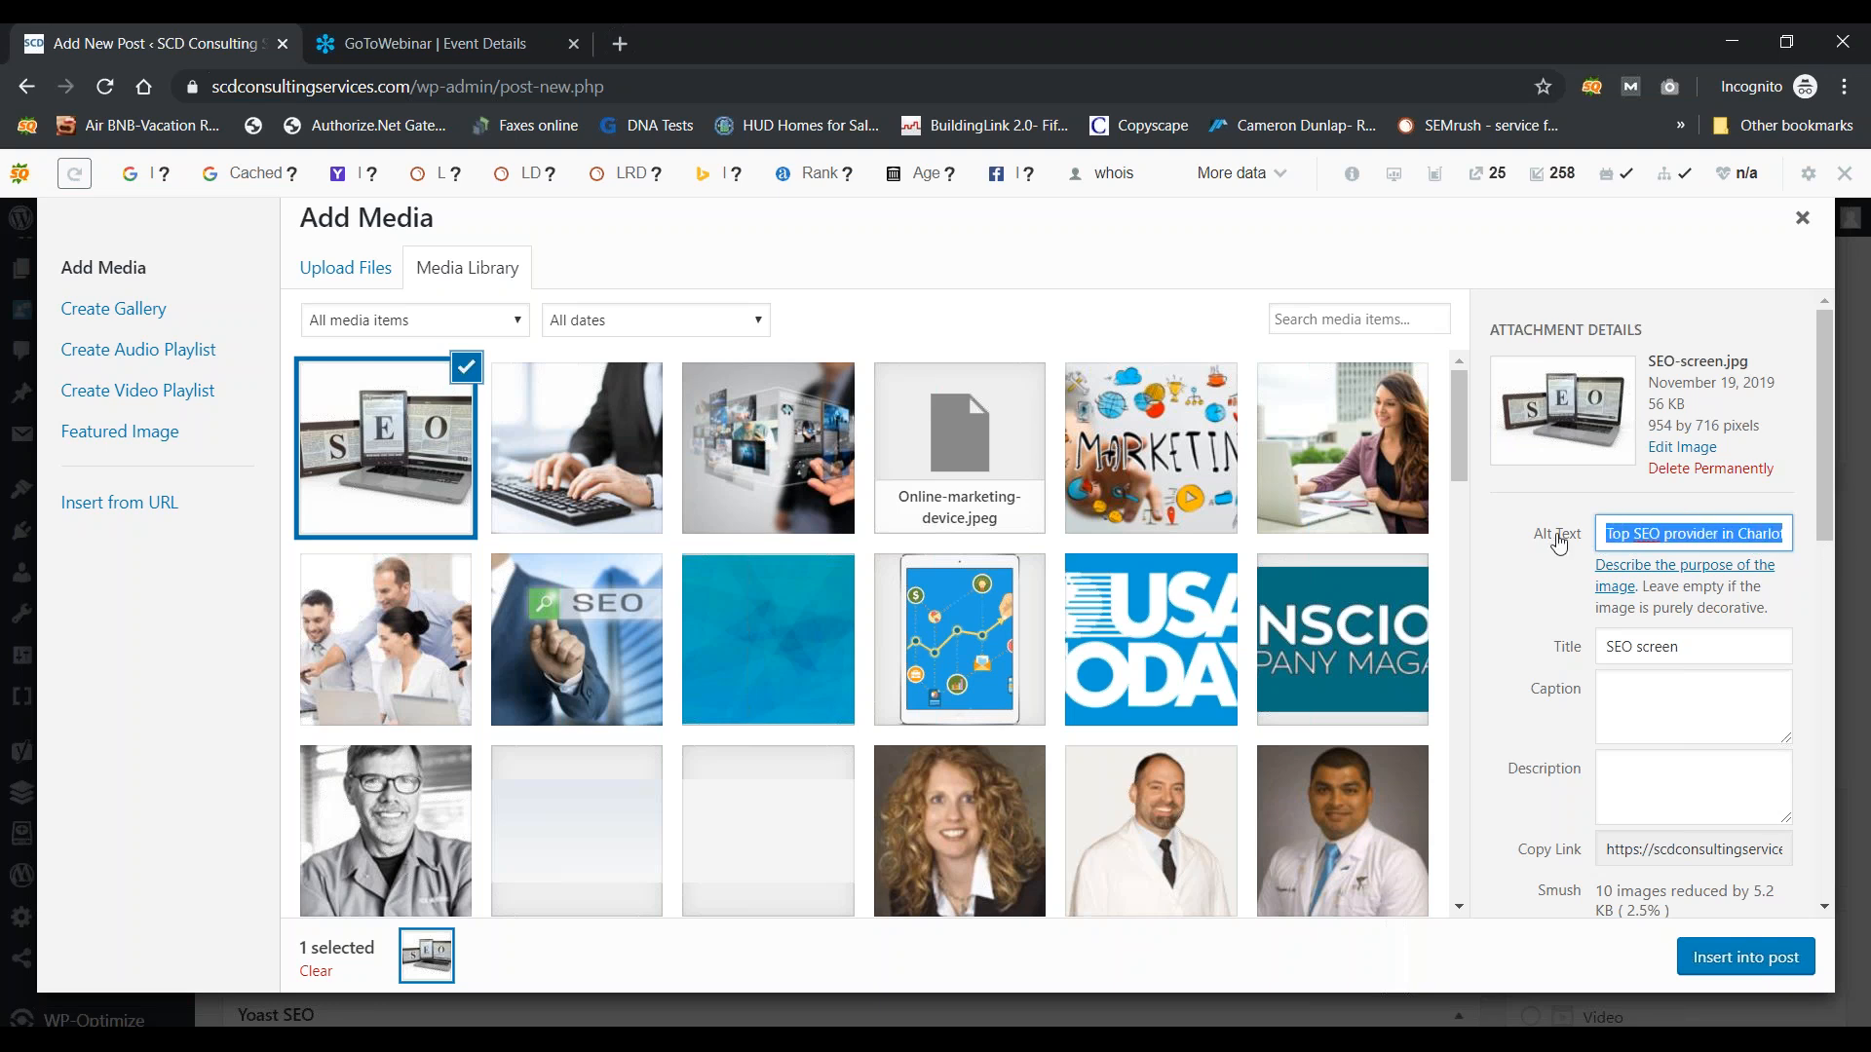
right_click(1666, 534)
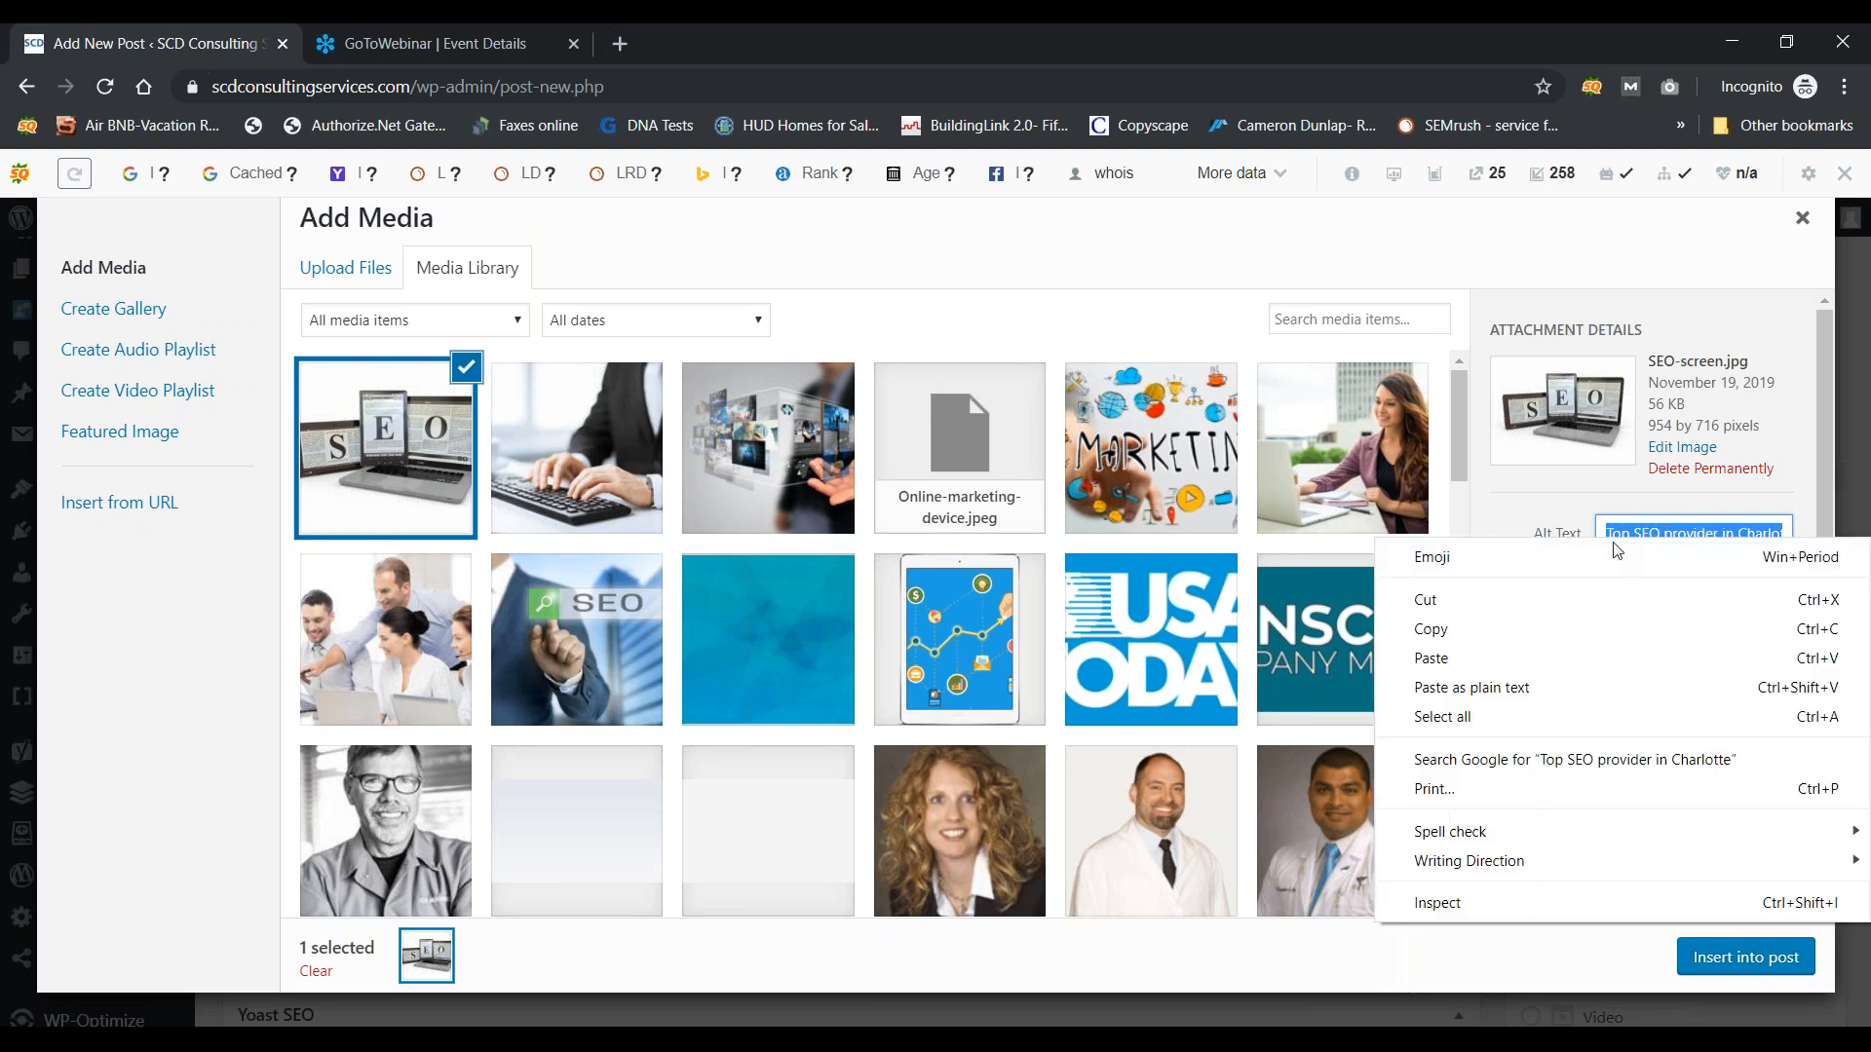
left_click(1458, 626)
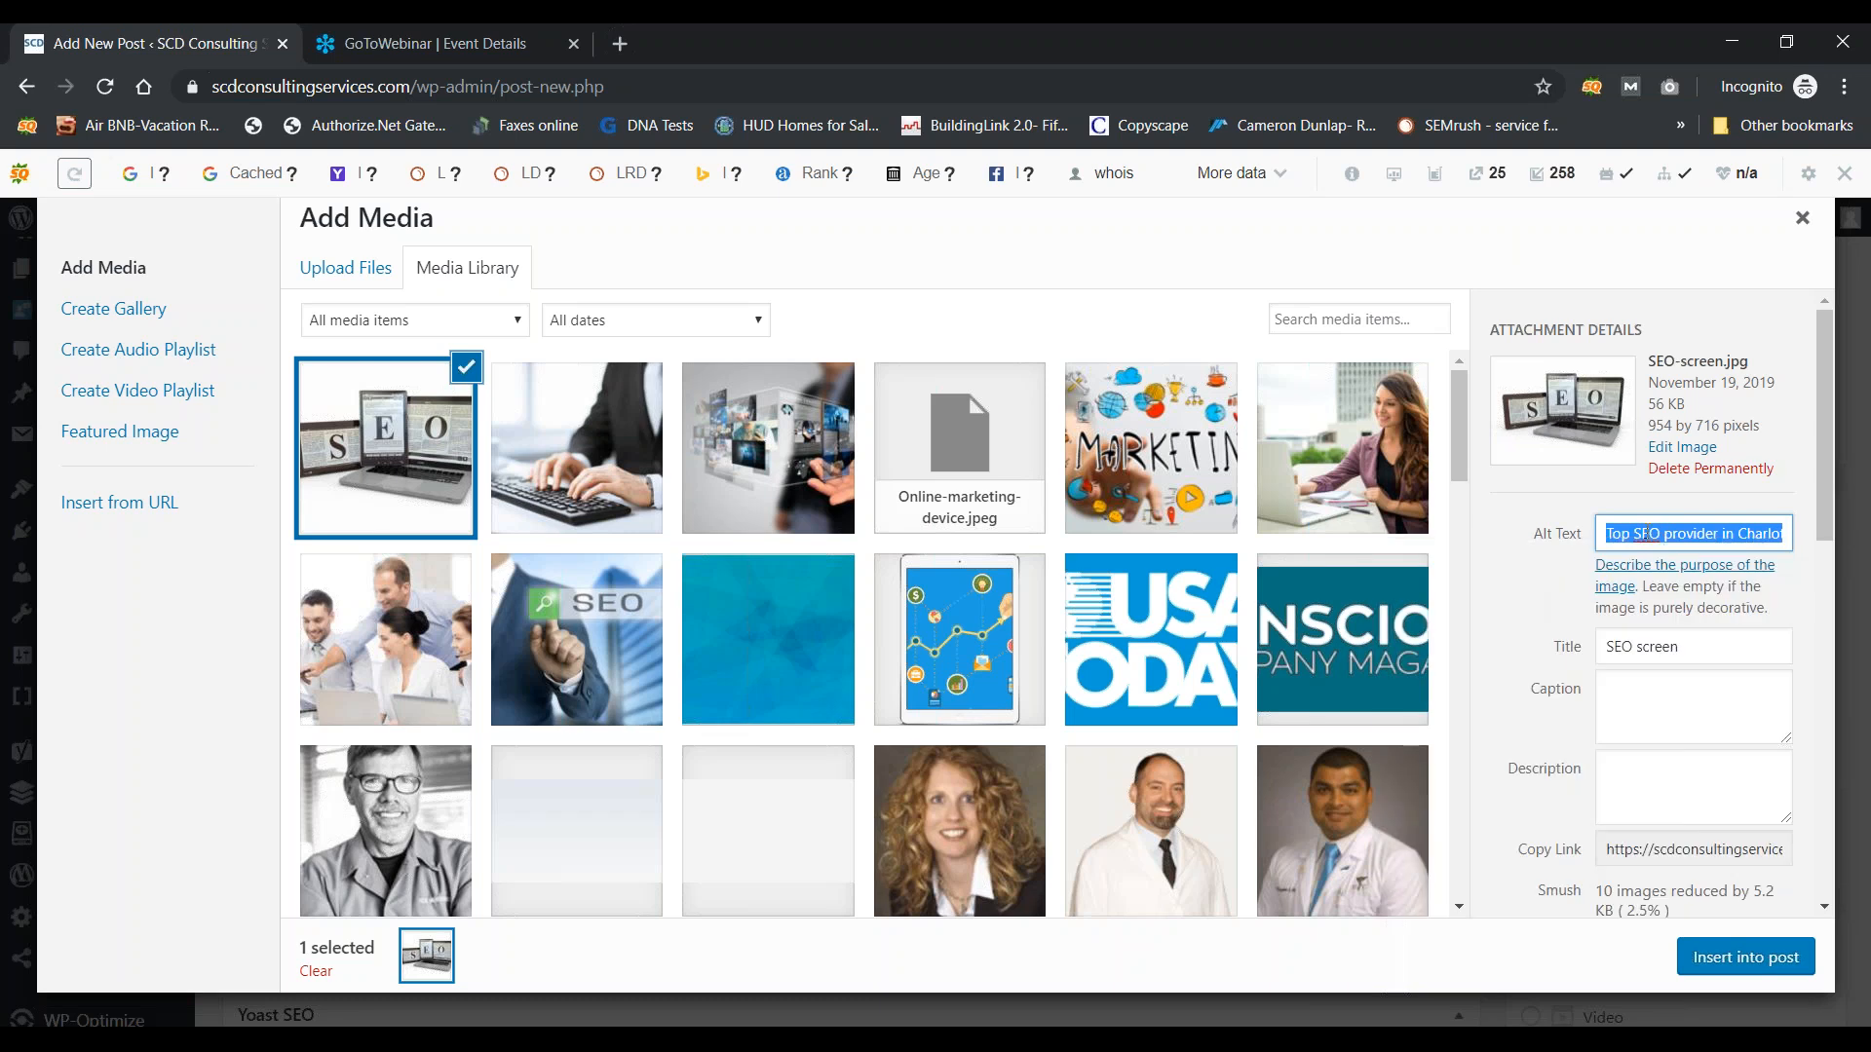
left_click(1690, 647)
key("ctrl+a")
key("ctrl+v")
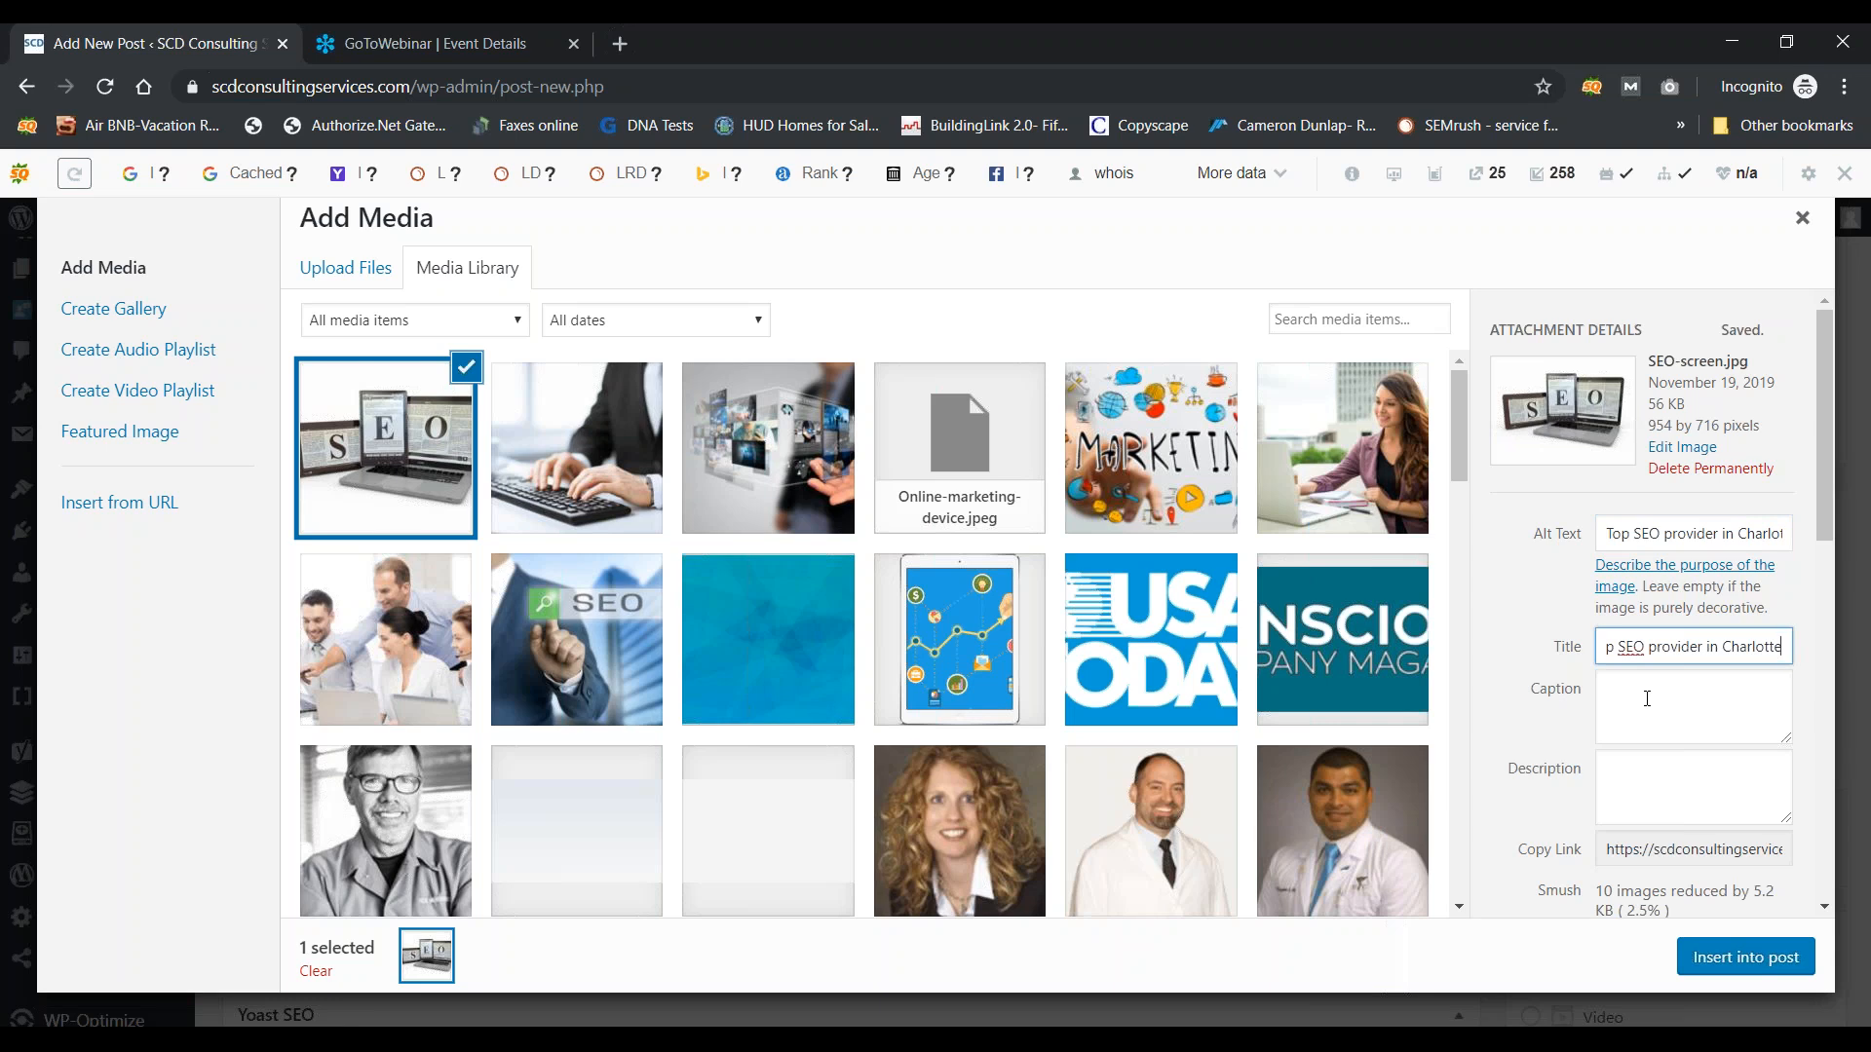
left_click(1694, 789)
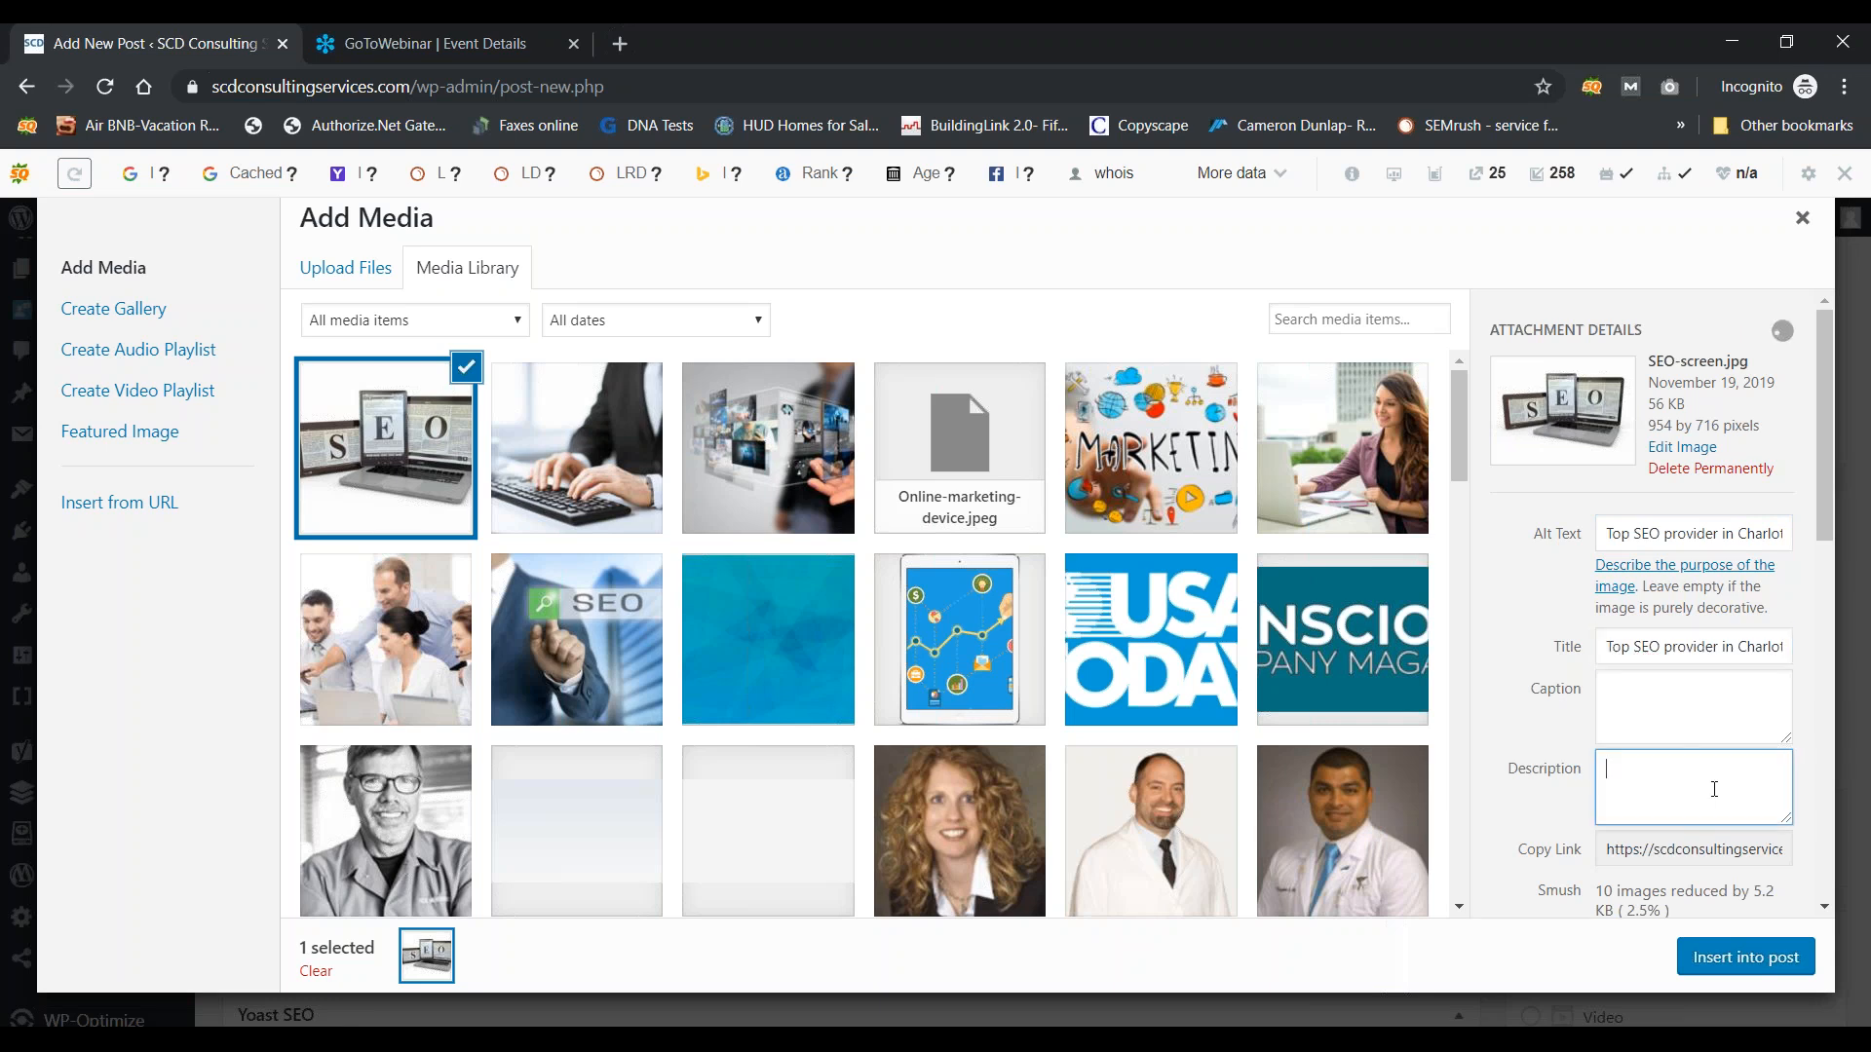
key("ctrl+v")
scroll(1831, 623, "down", 3)
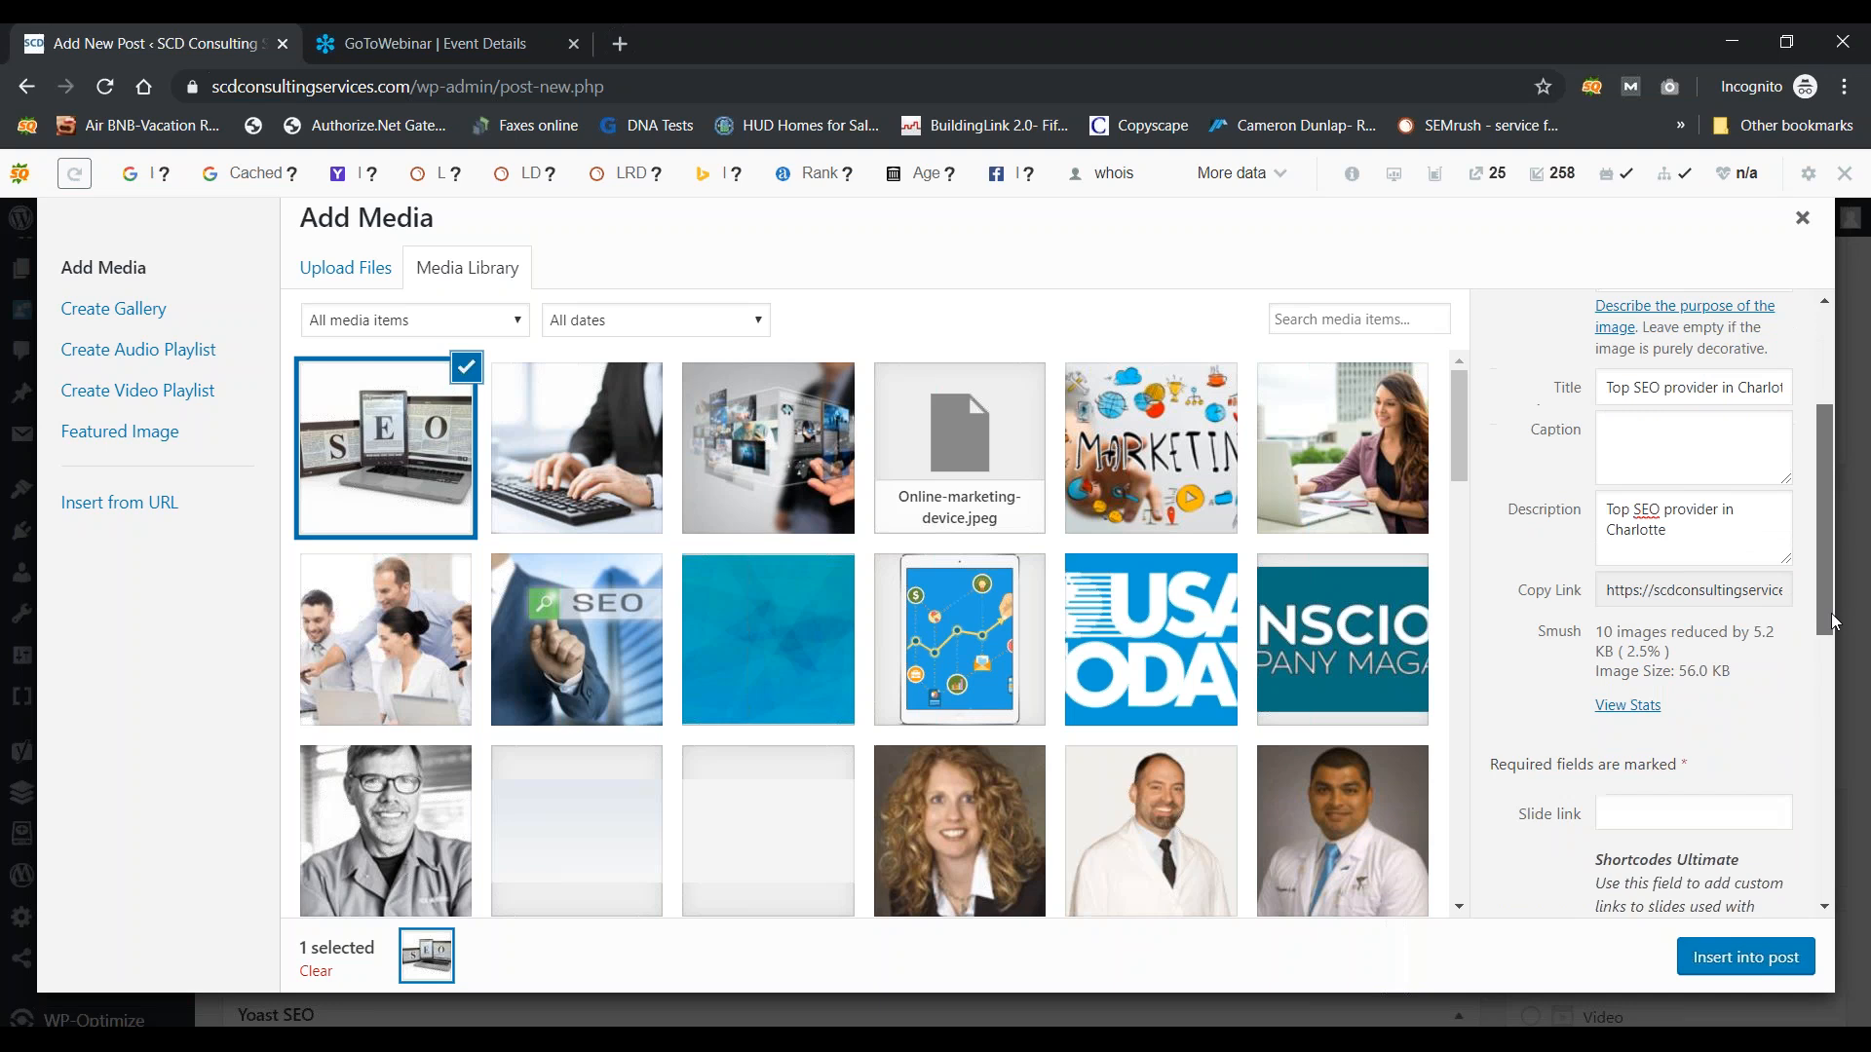
left_click_drag(1831, 623, 1828, 916)
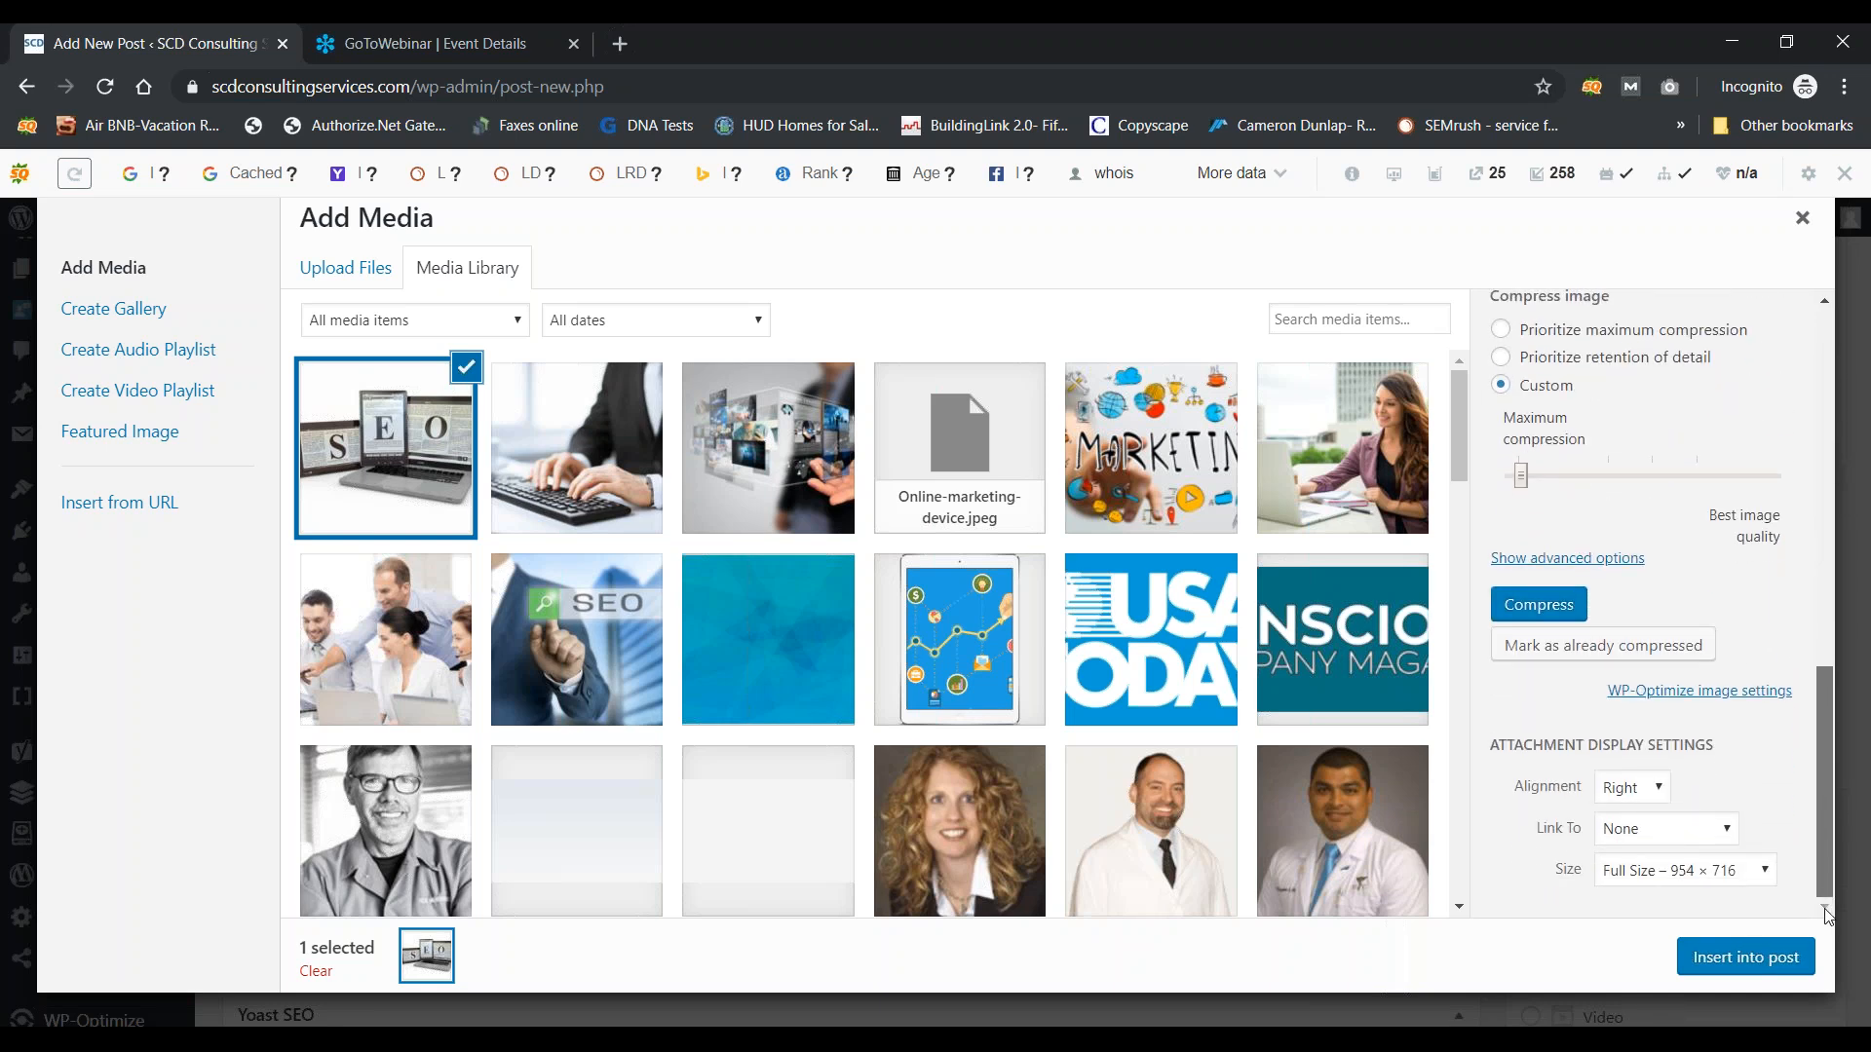
left_click(1725, 840)
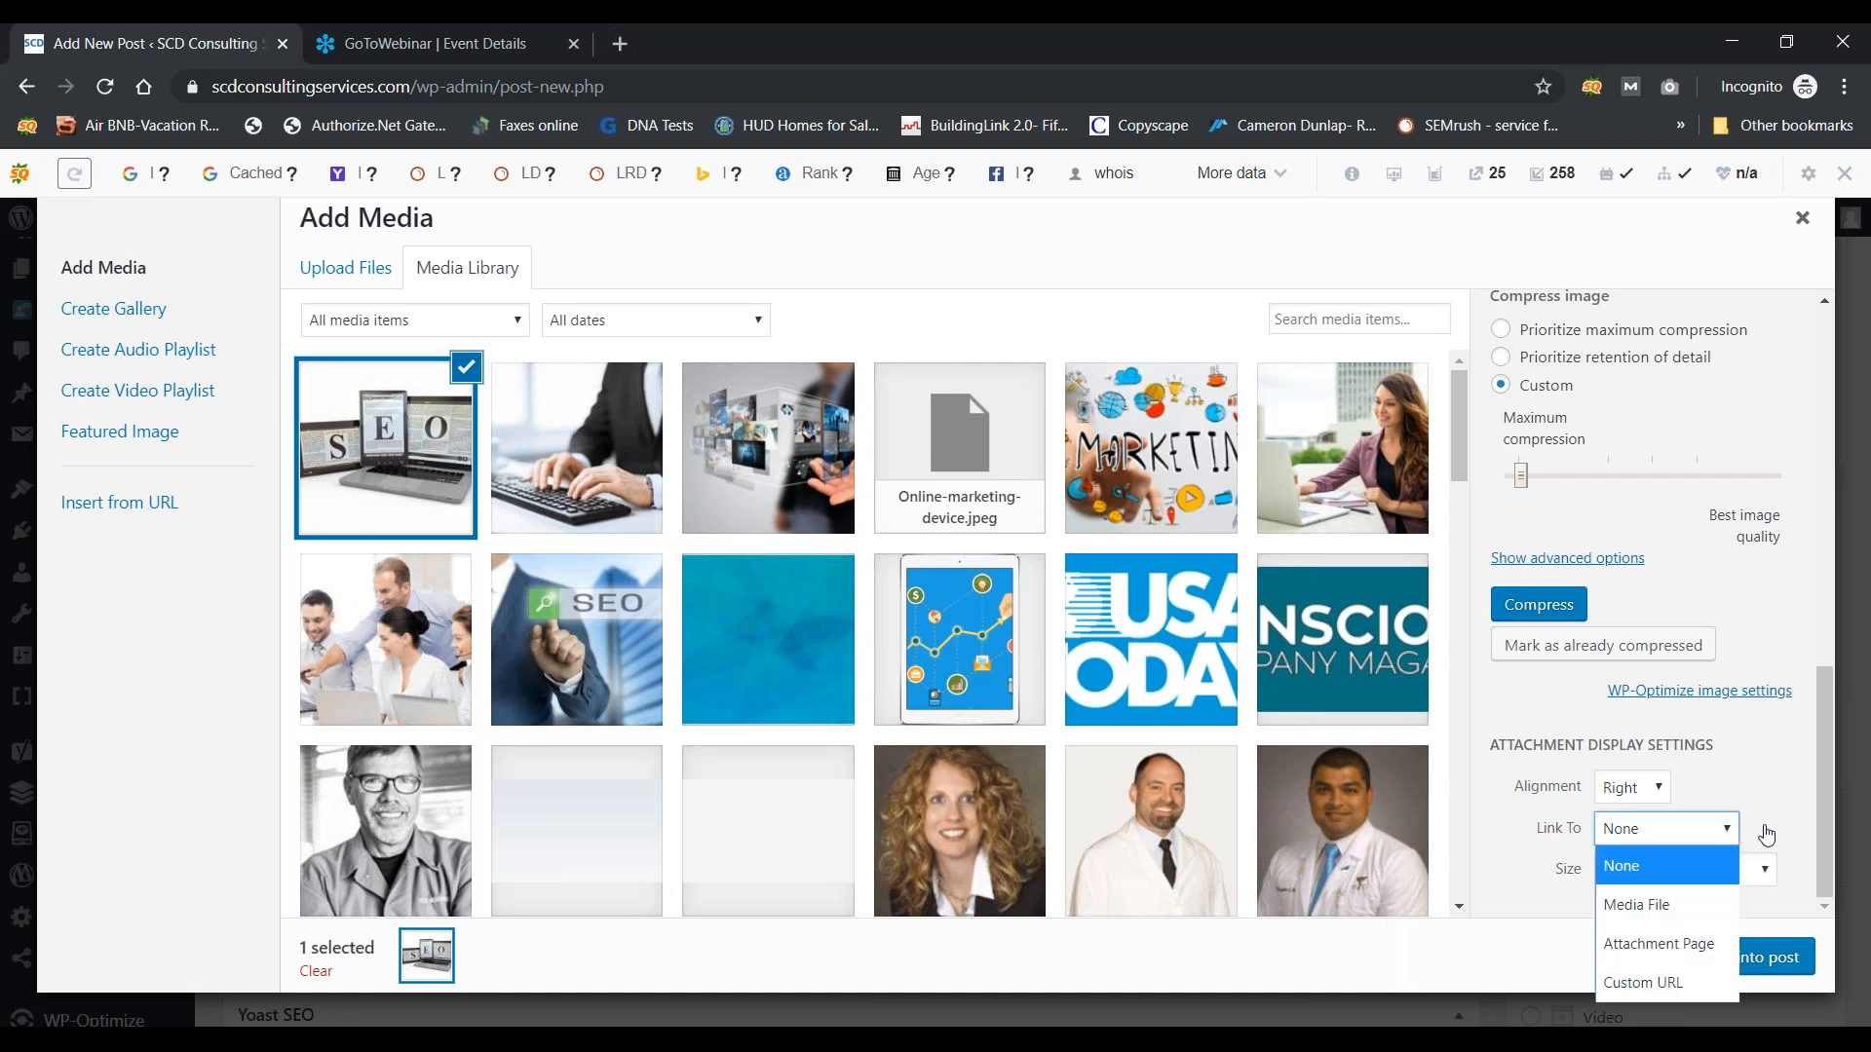
left_click(1645, 984)
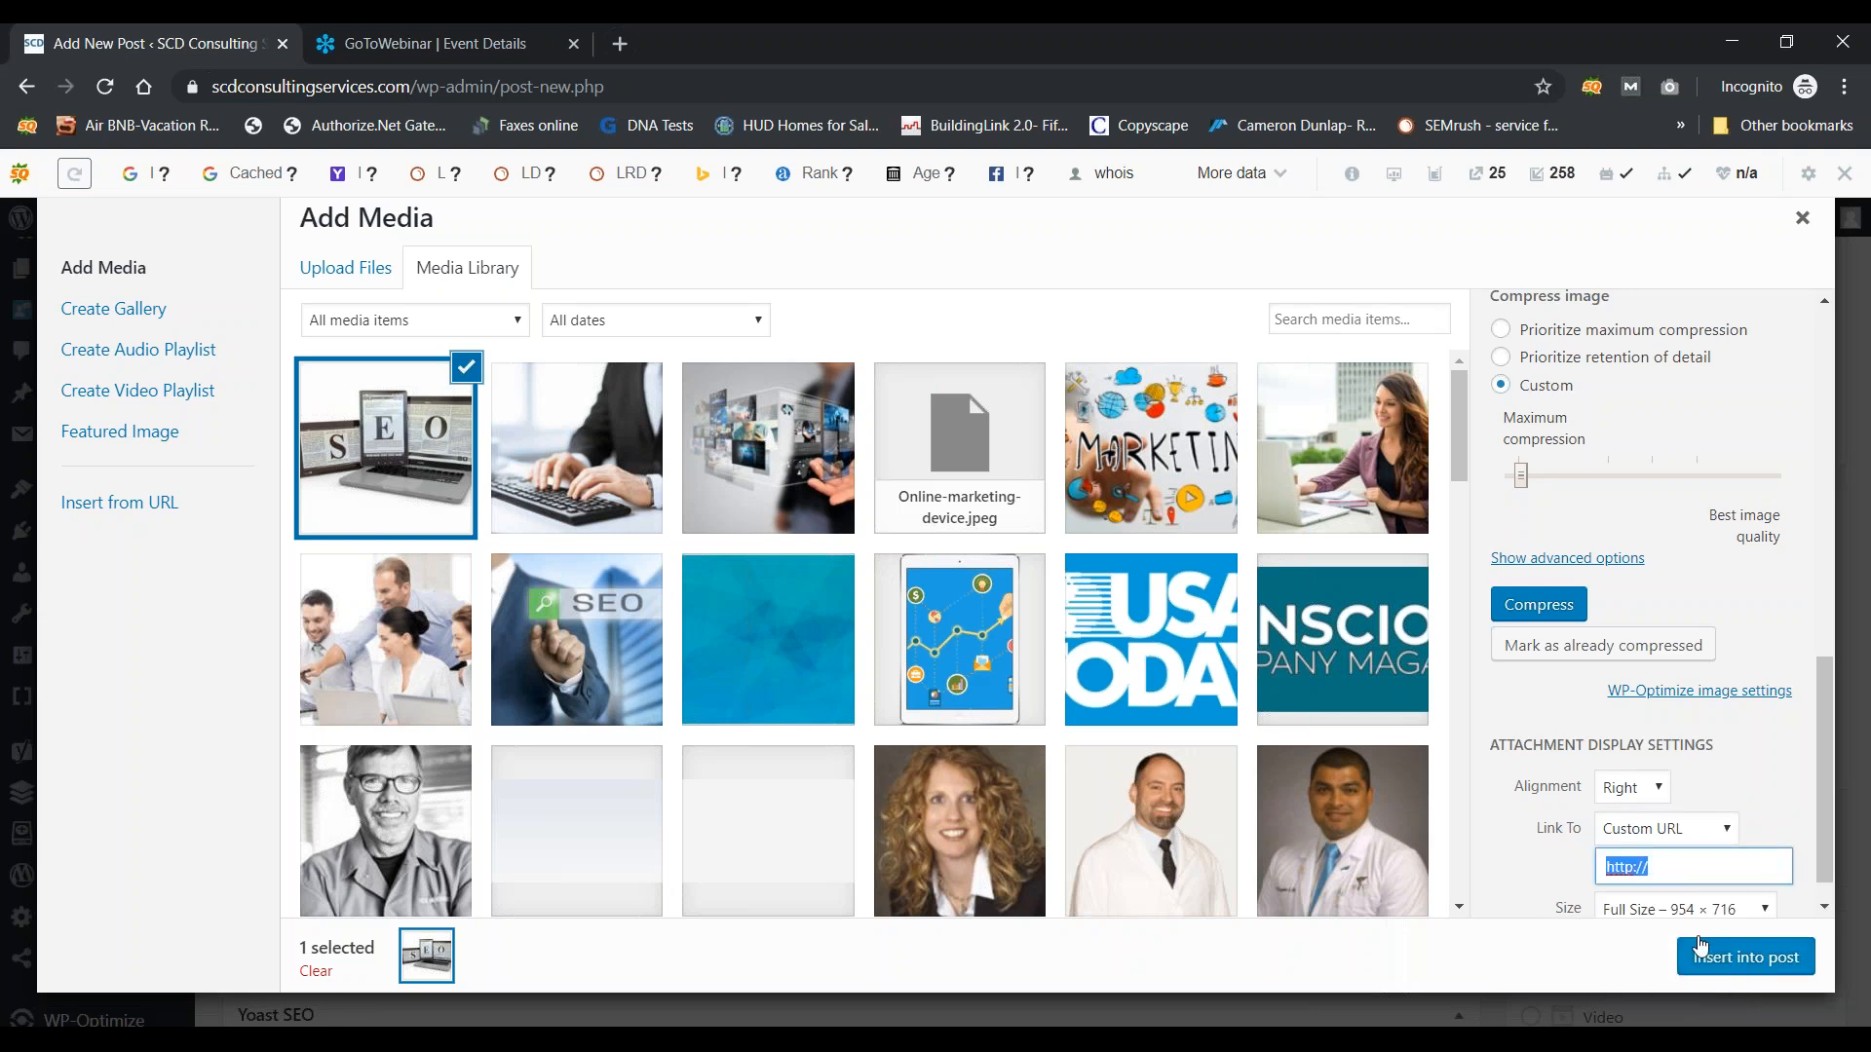
left_click(1693, 864)
type("www")
type(".yourwebsite/")
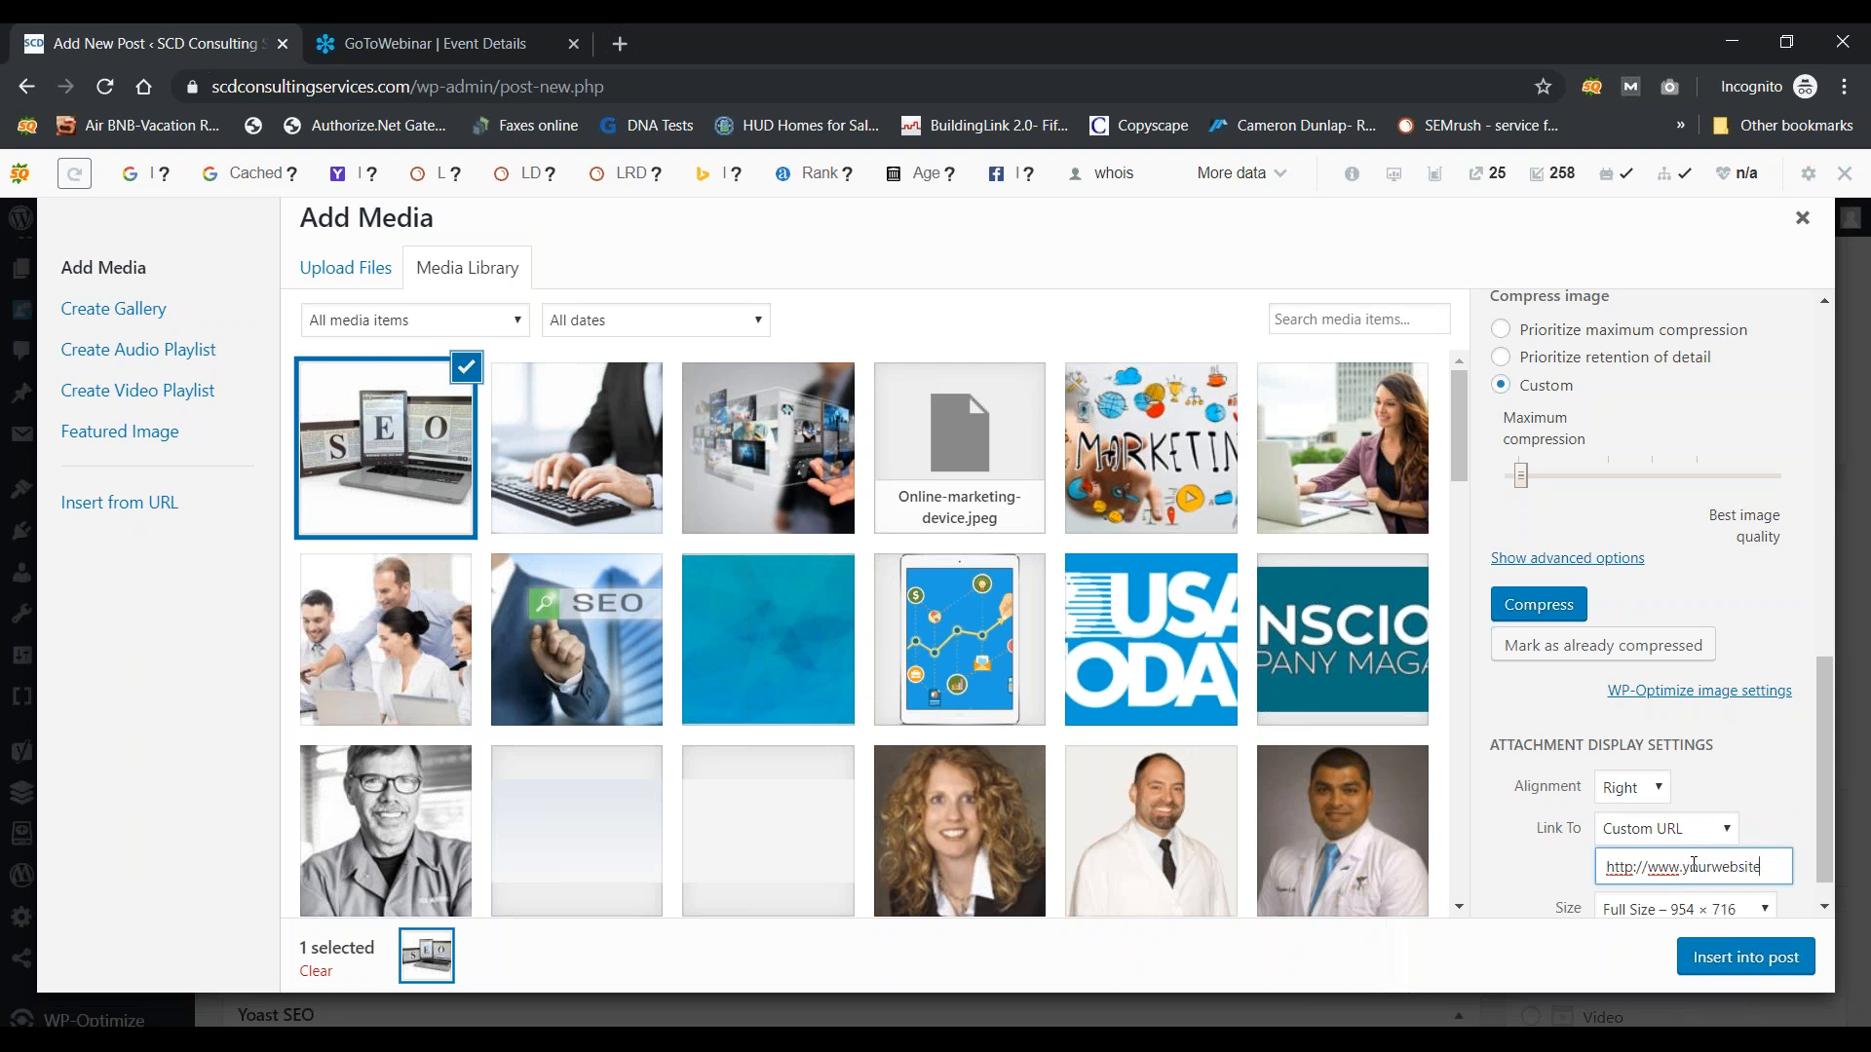
type("specials")
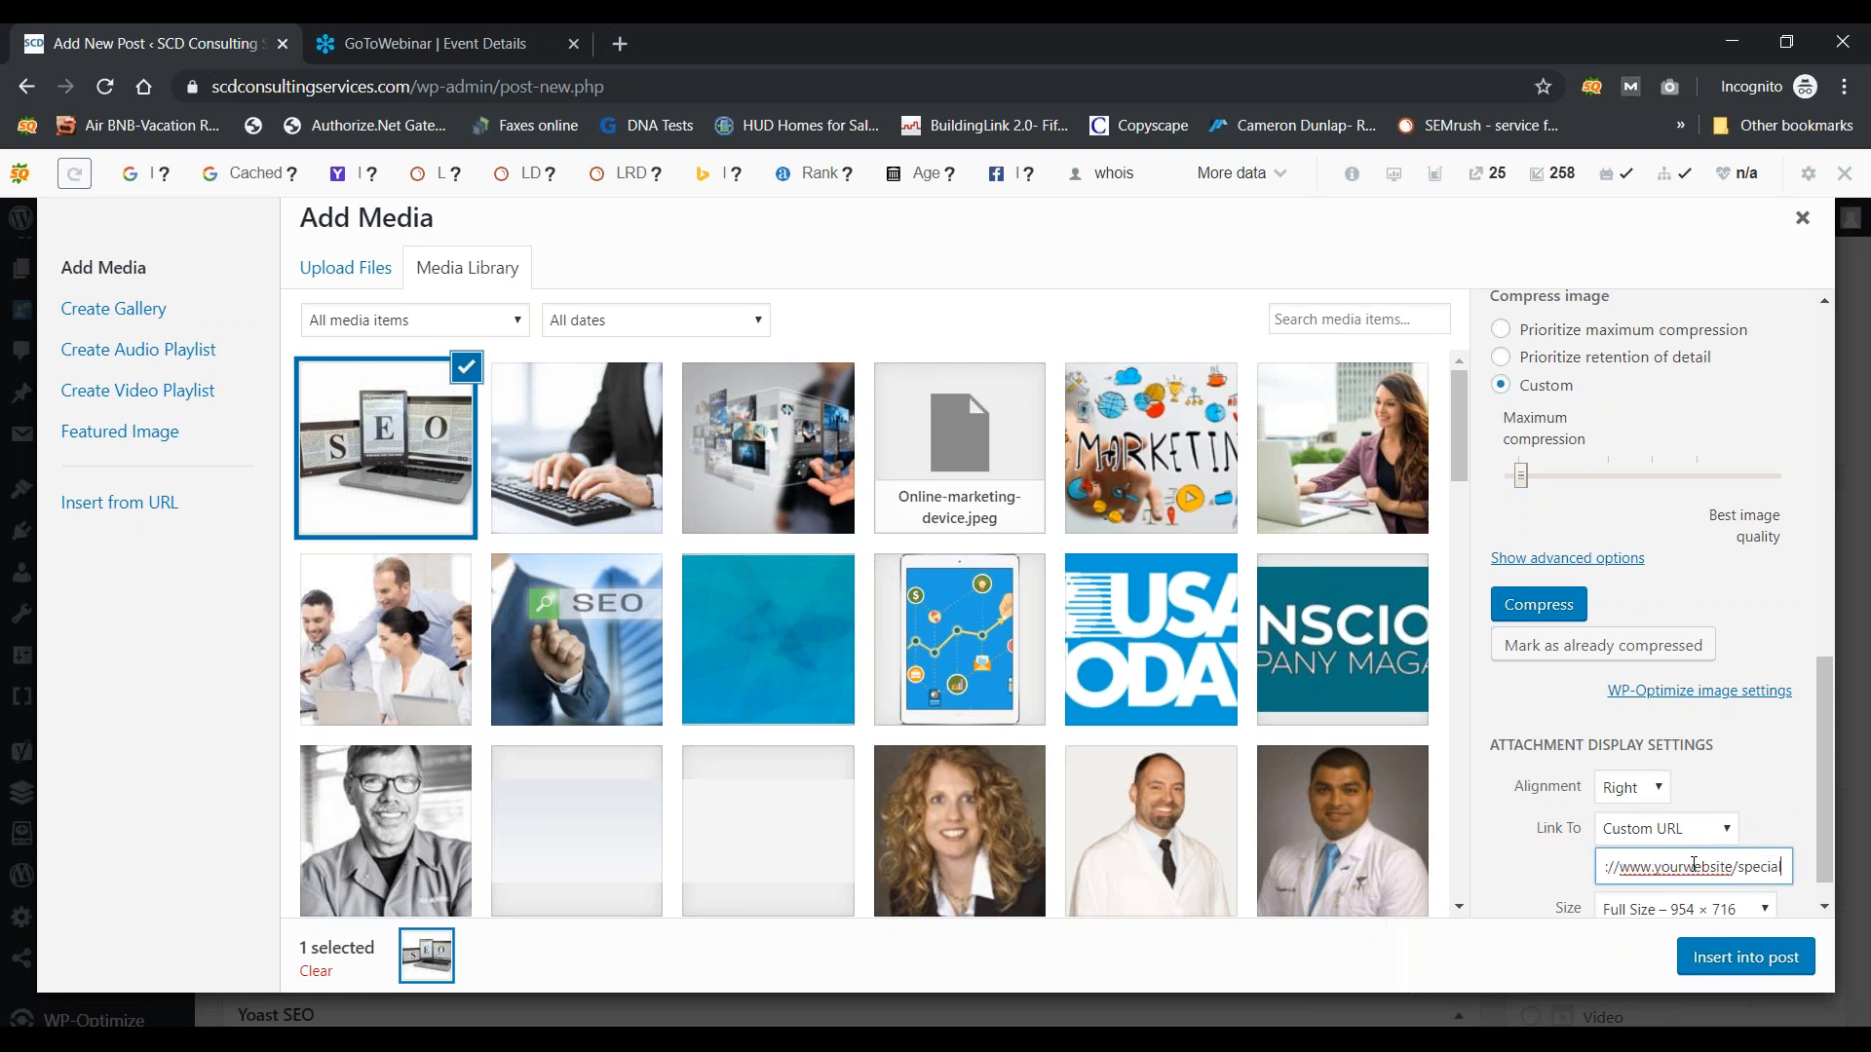
key("BackSpace")
key("BackSpace")
key("BackSpace")
key("BackSpace")
key("BackSpace")
key("BackSpace")
key("BackSpace")
key("BackSpace")
key("BackSpace")
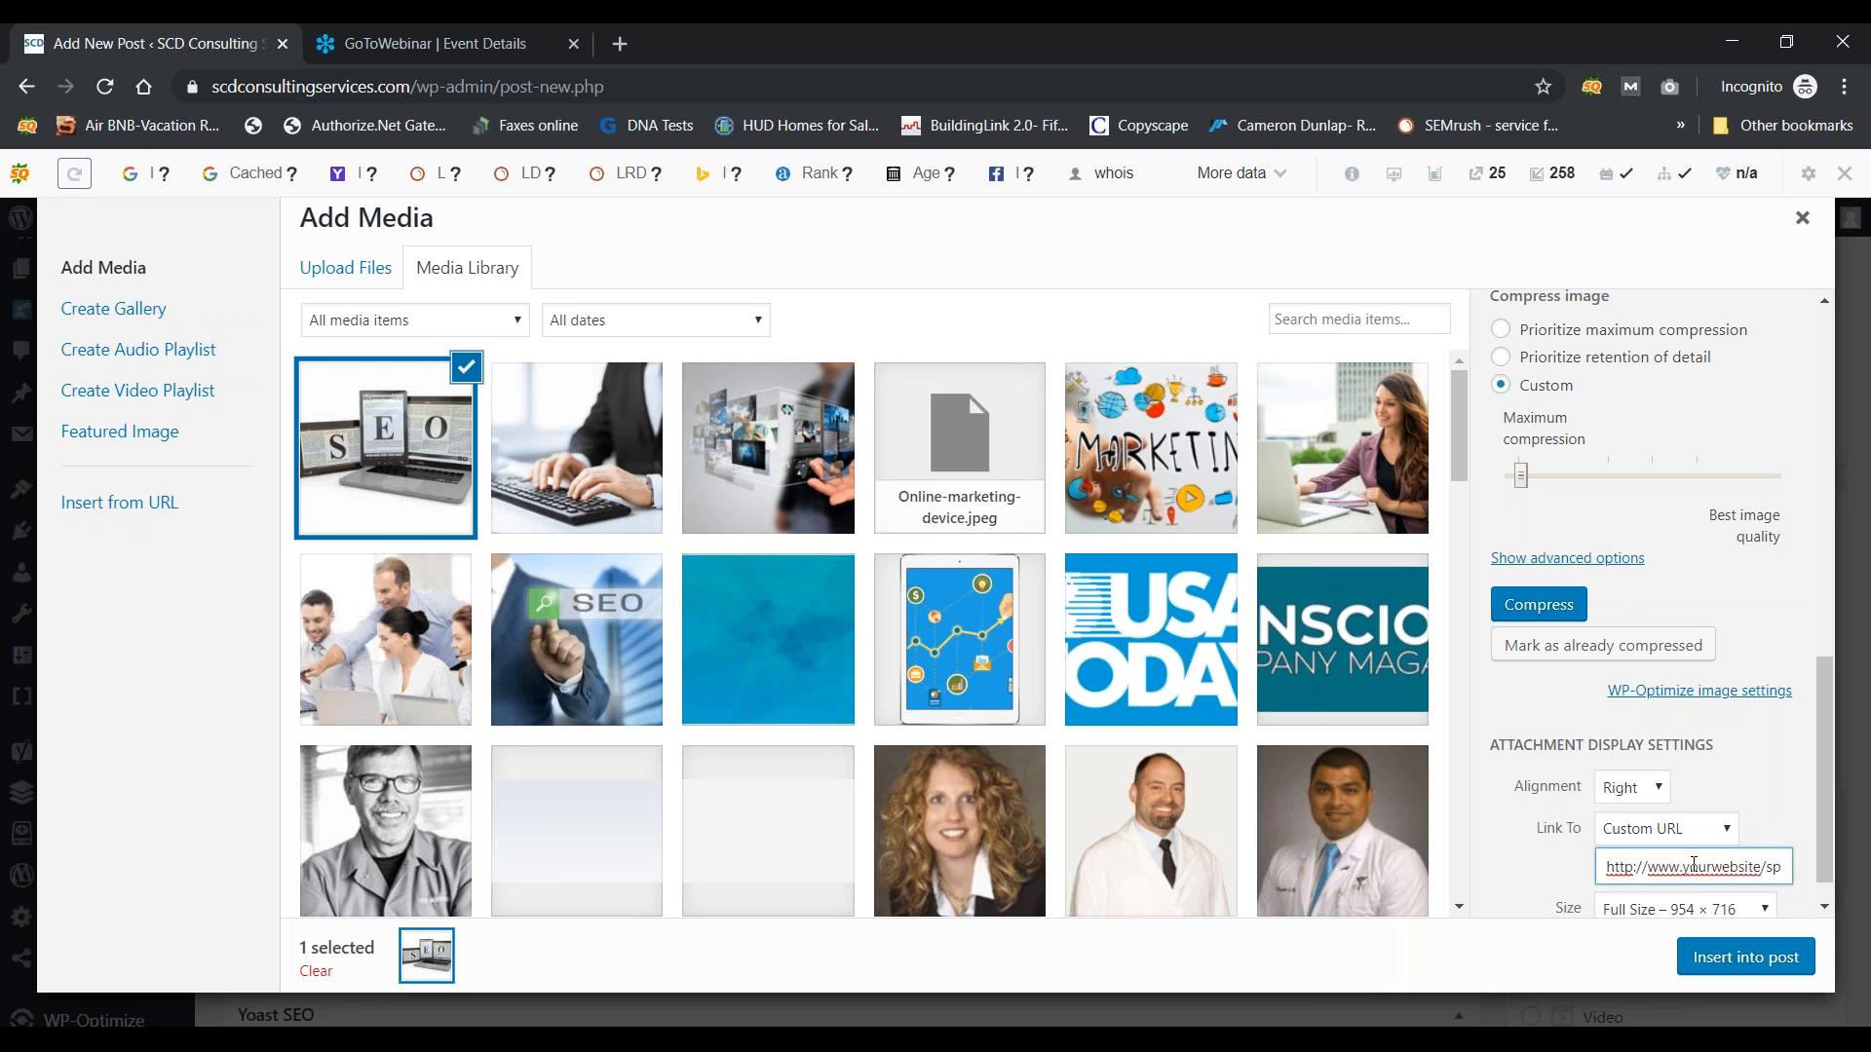
type(".com/specials")
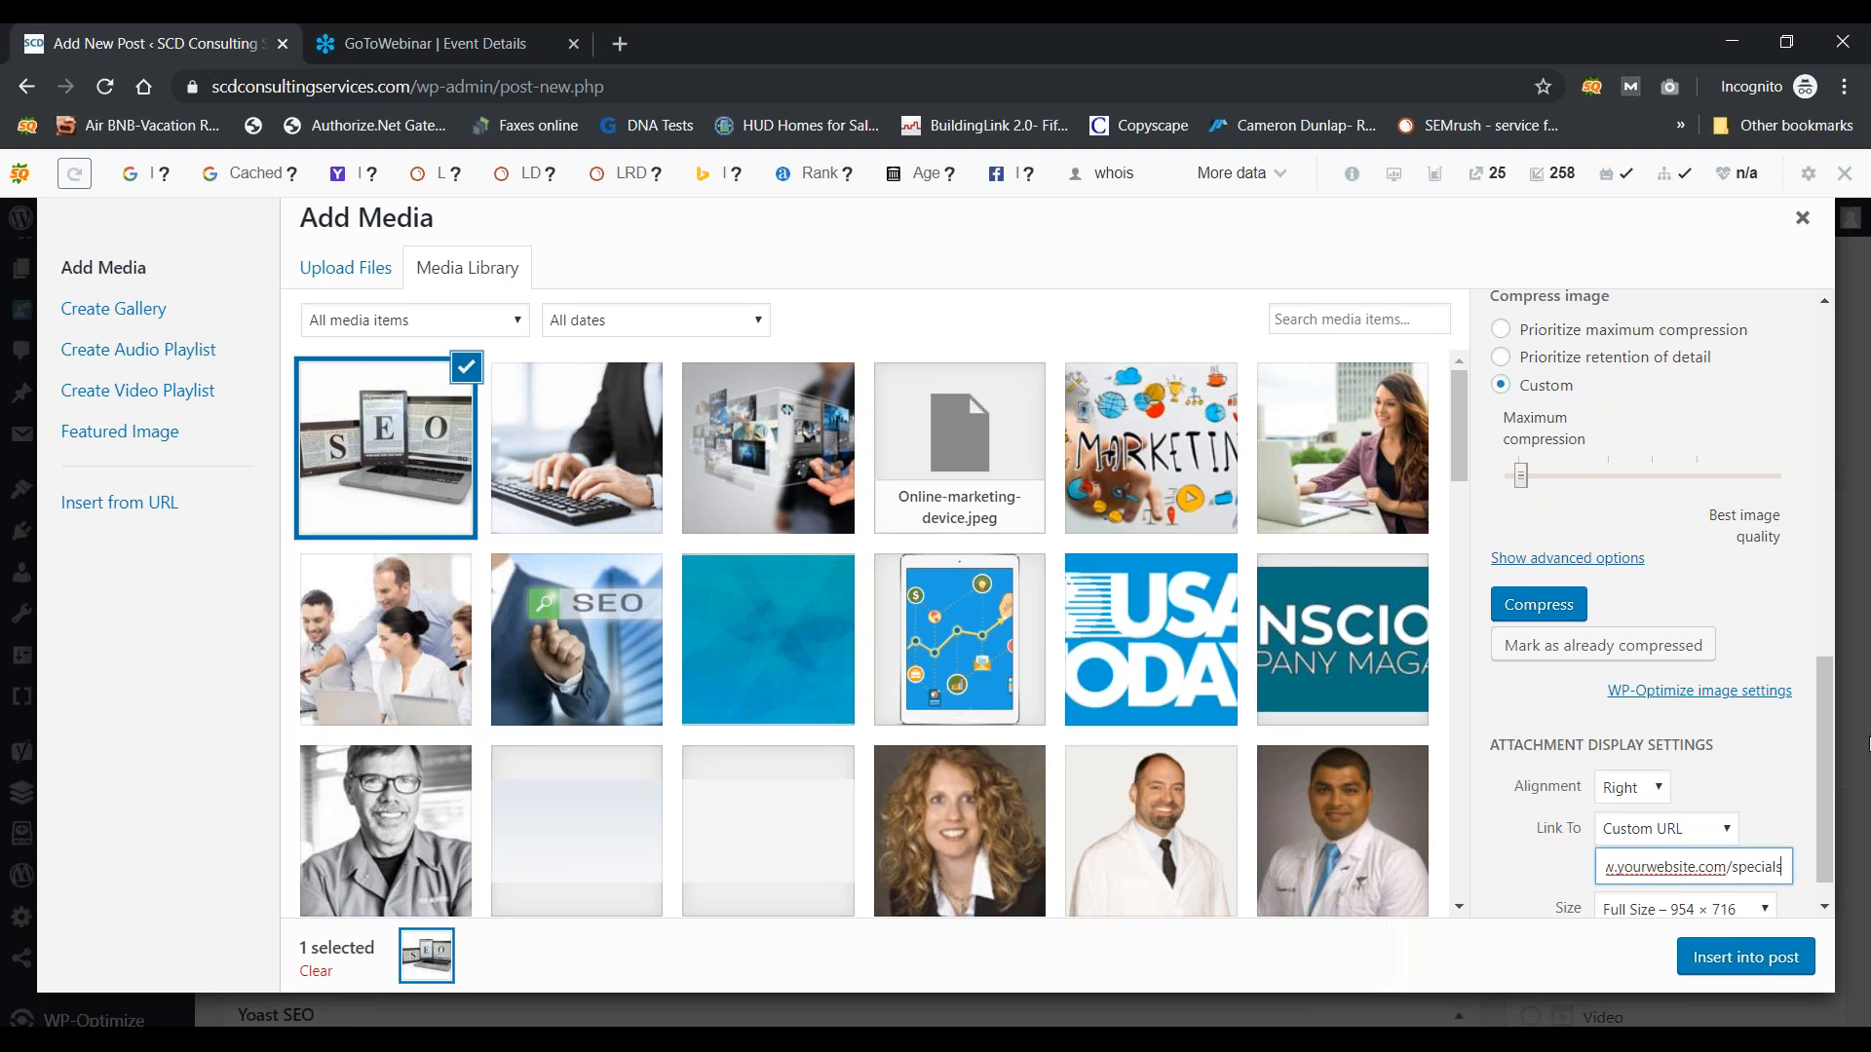
left_click(1824, 908)
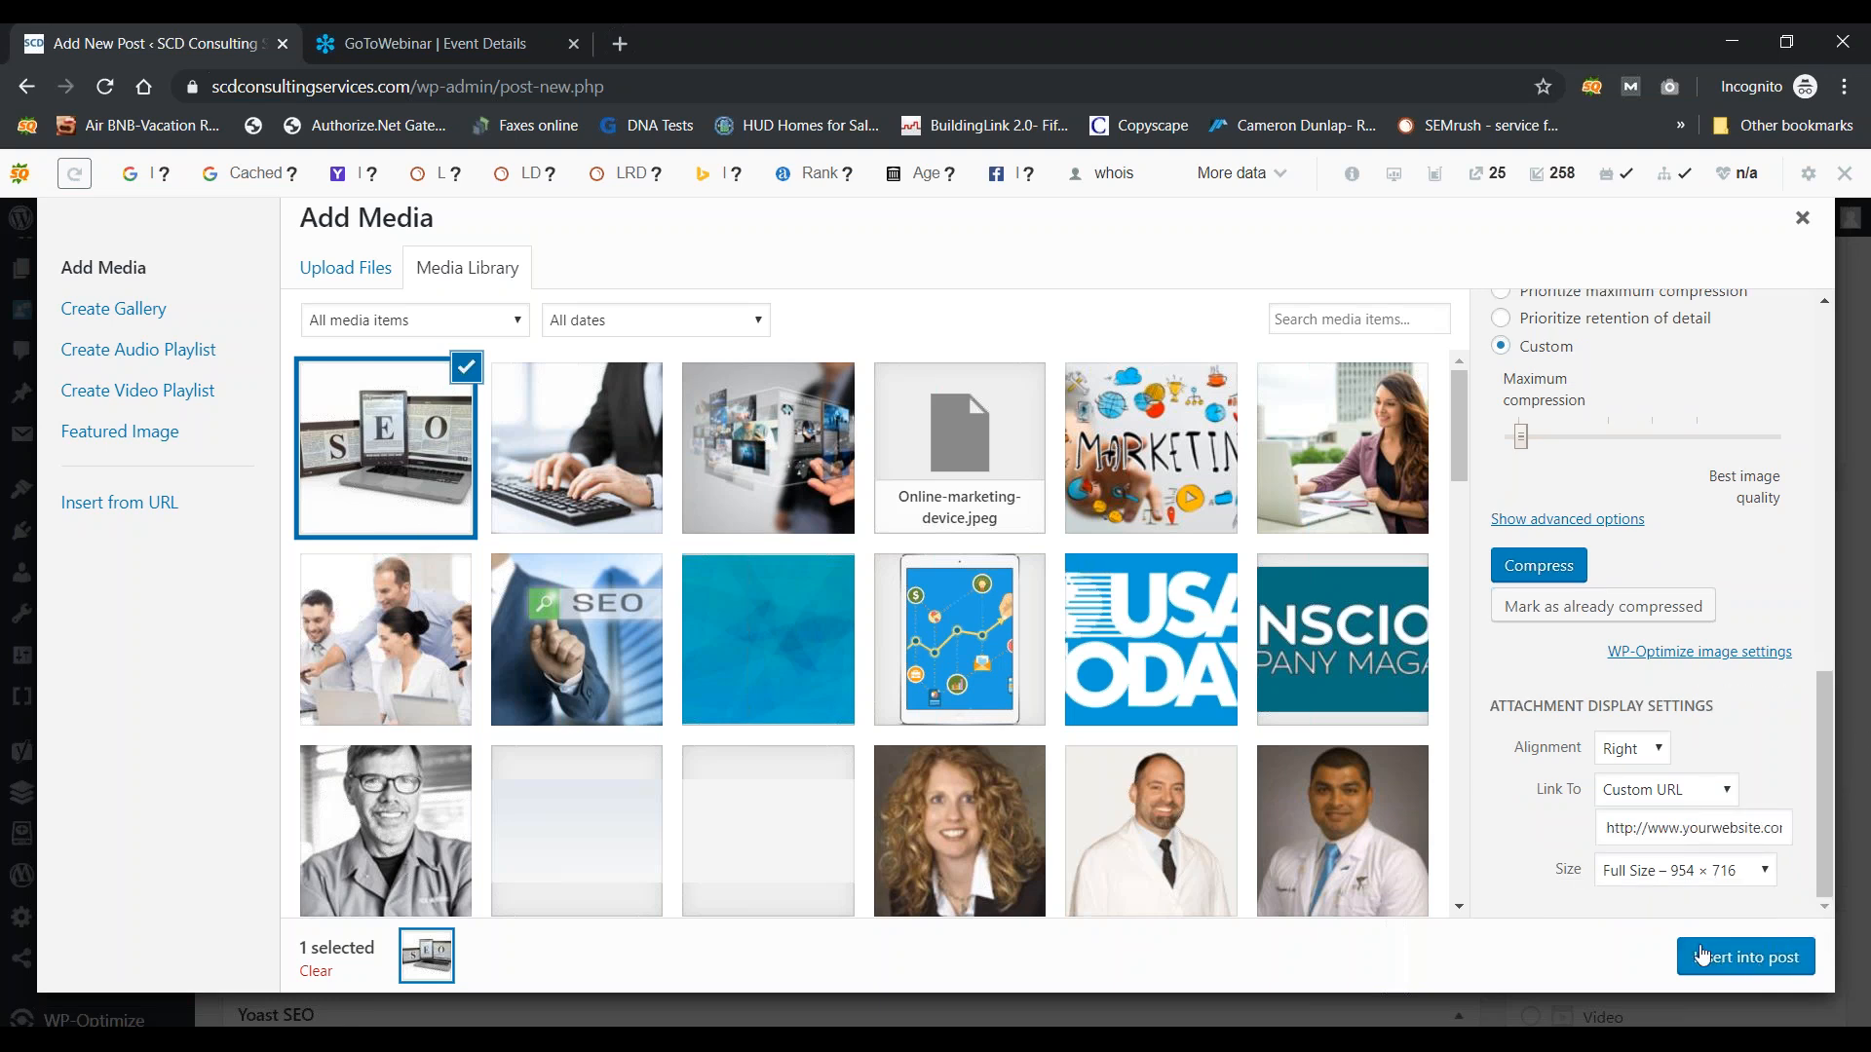
left_click(1743, 973)
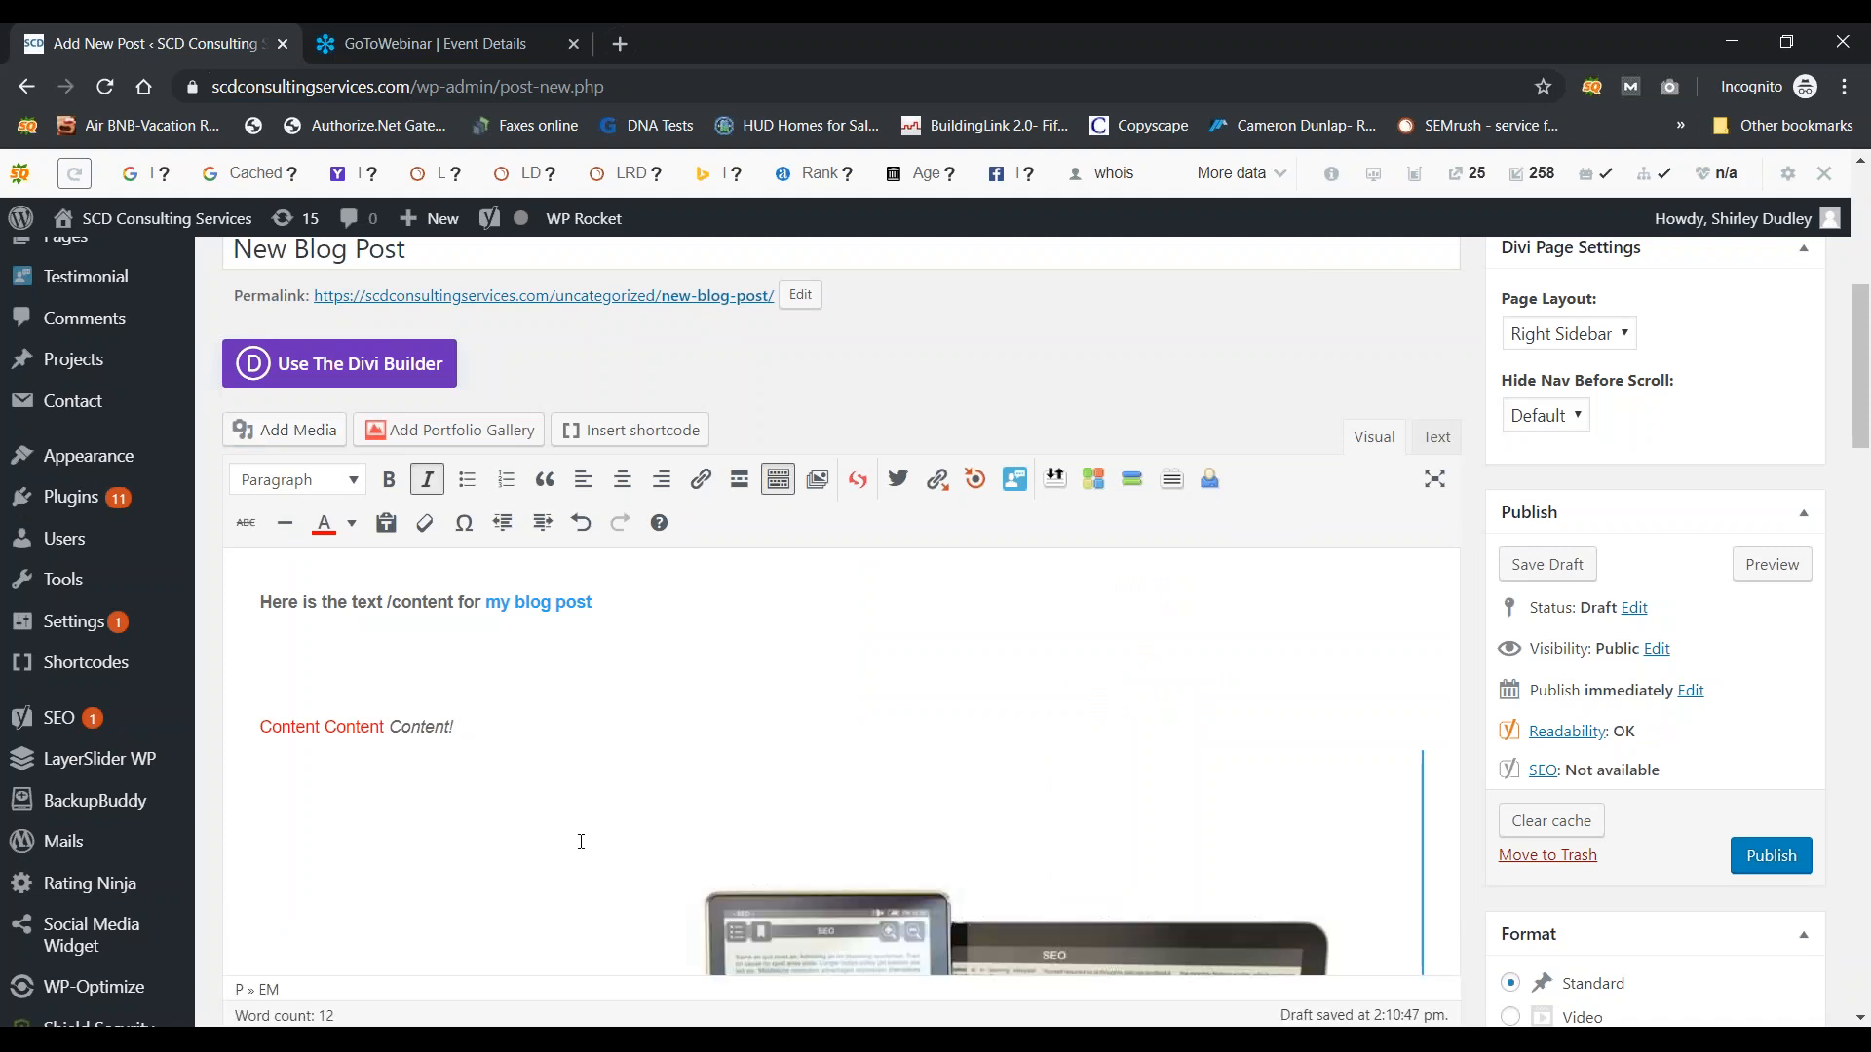
Step: Resize the inserted SEO image down to about 607 × 380 beside the text
left_click_drag(1859, 437, 1859, 524)
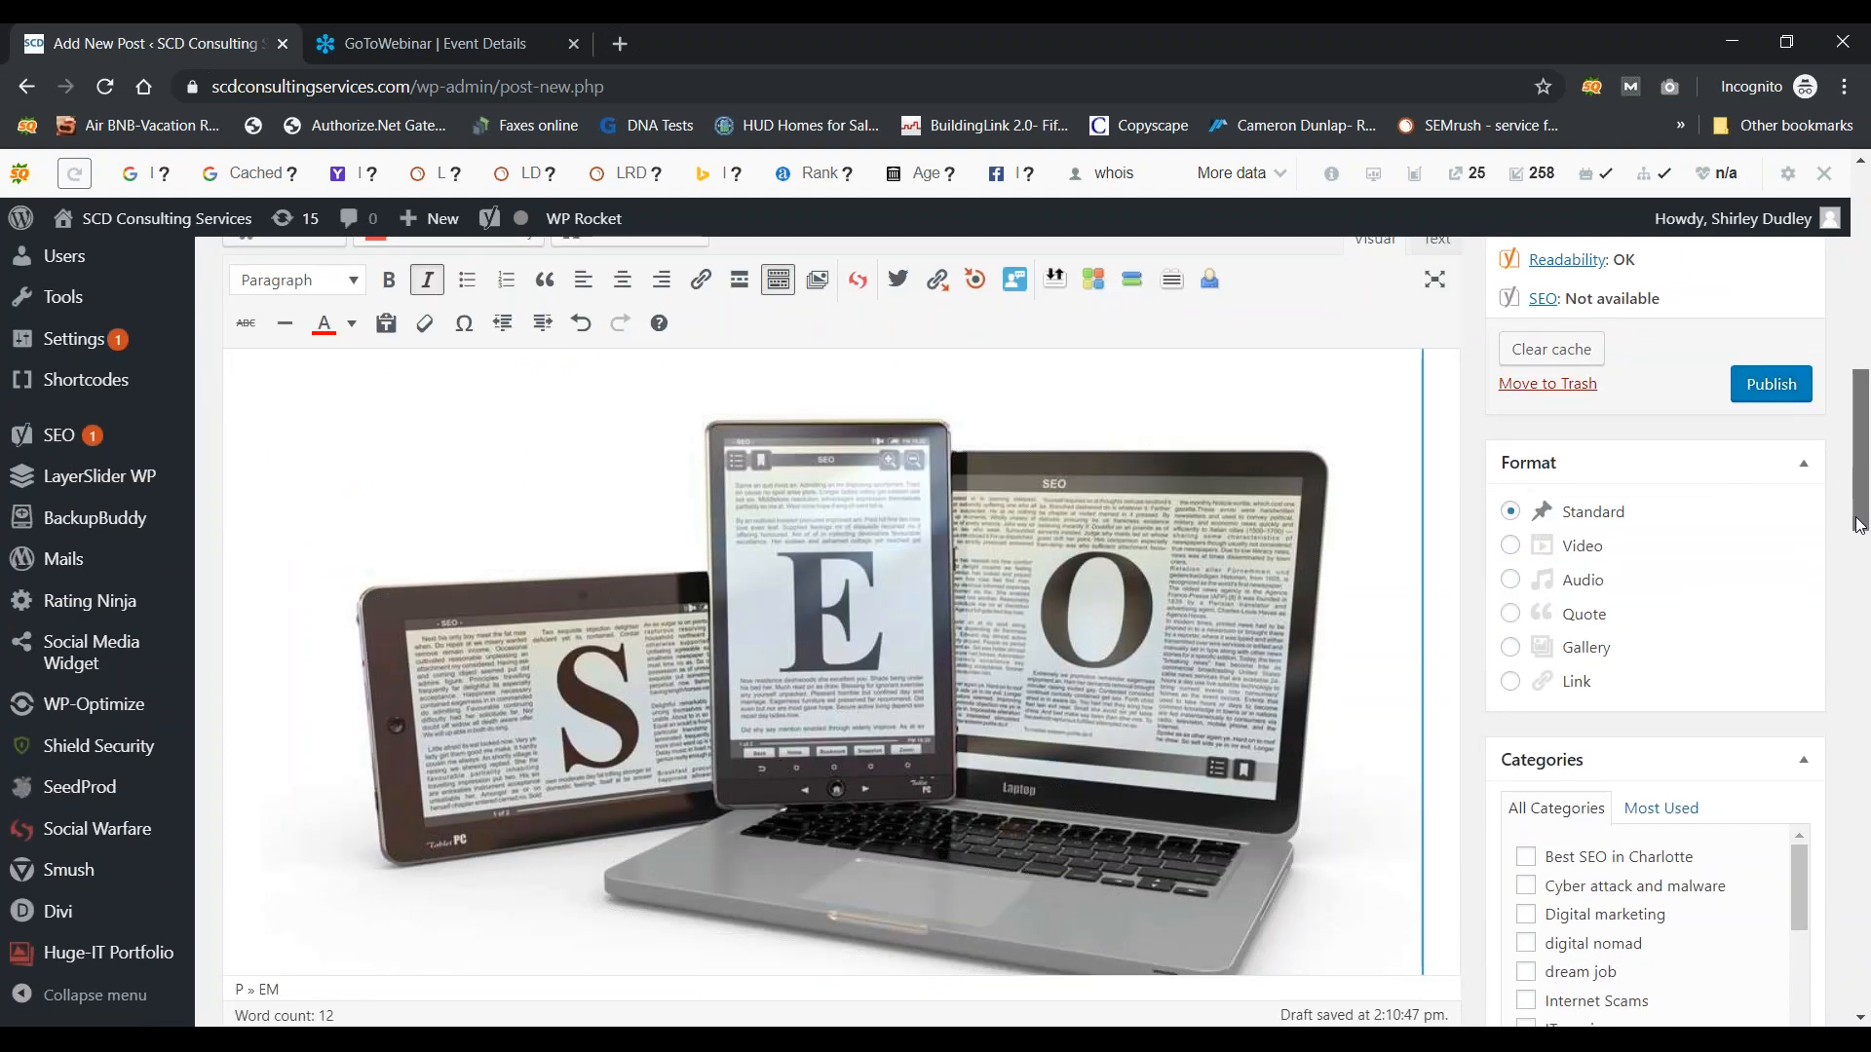
left_click(1102, 661)
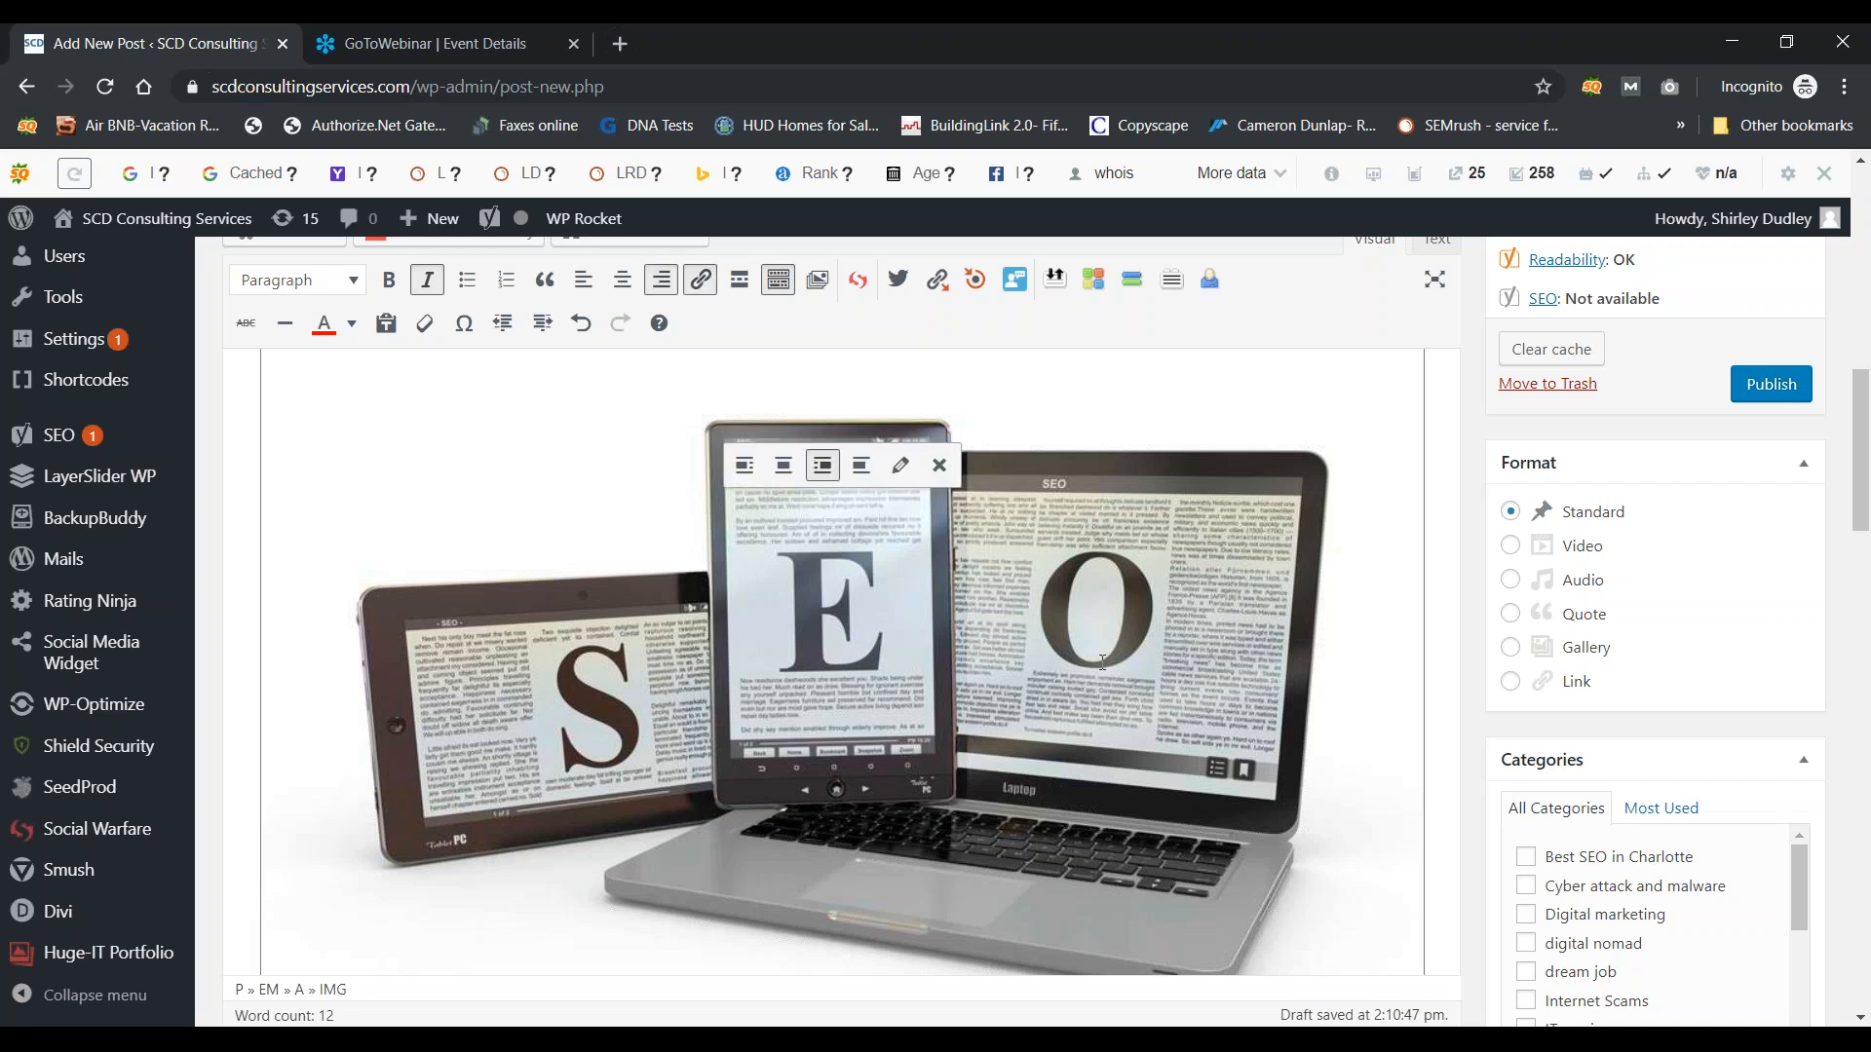
left_click_drag(1859, 449, 1859, 399)
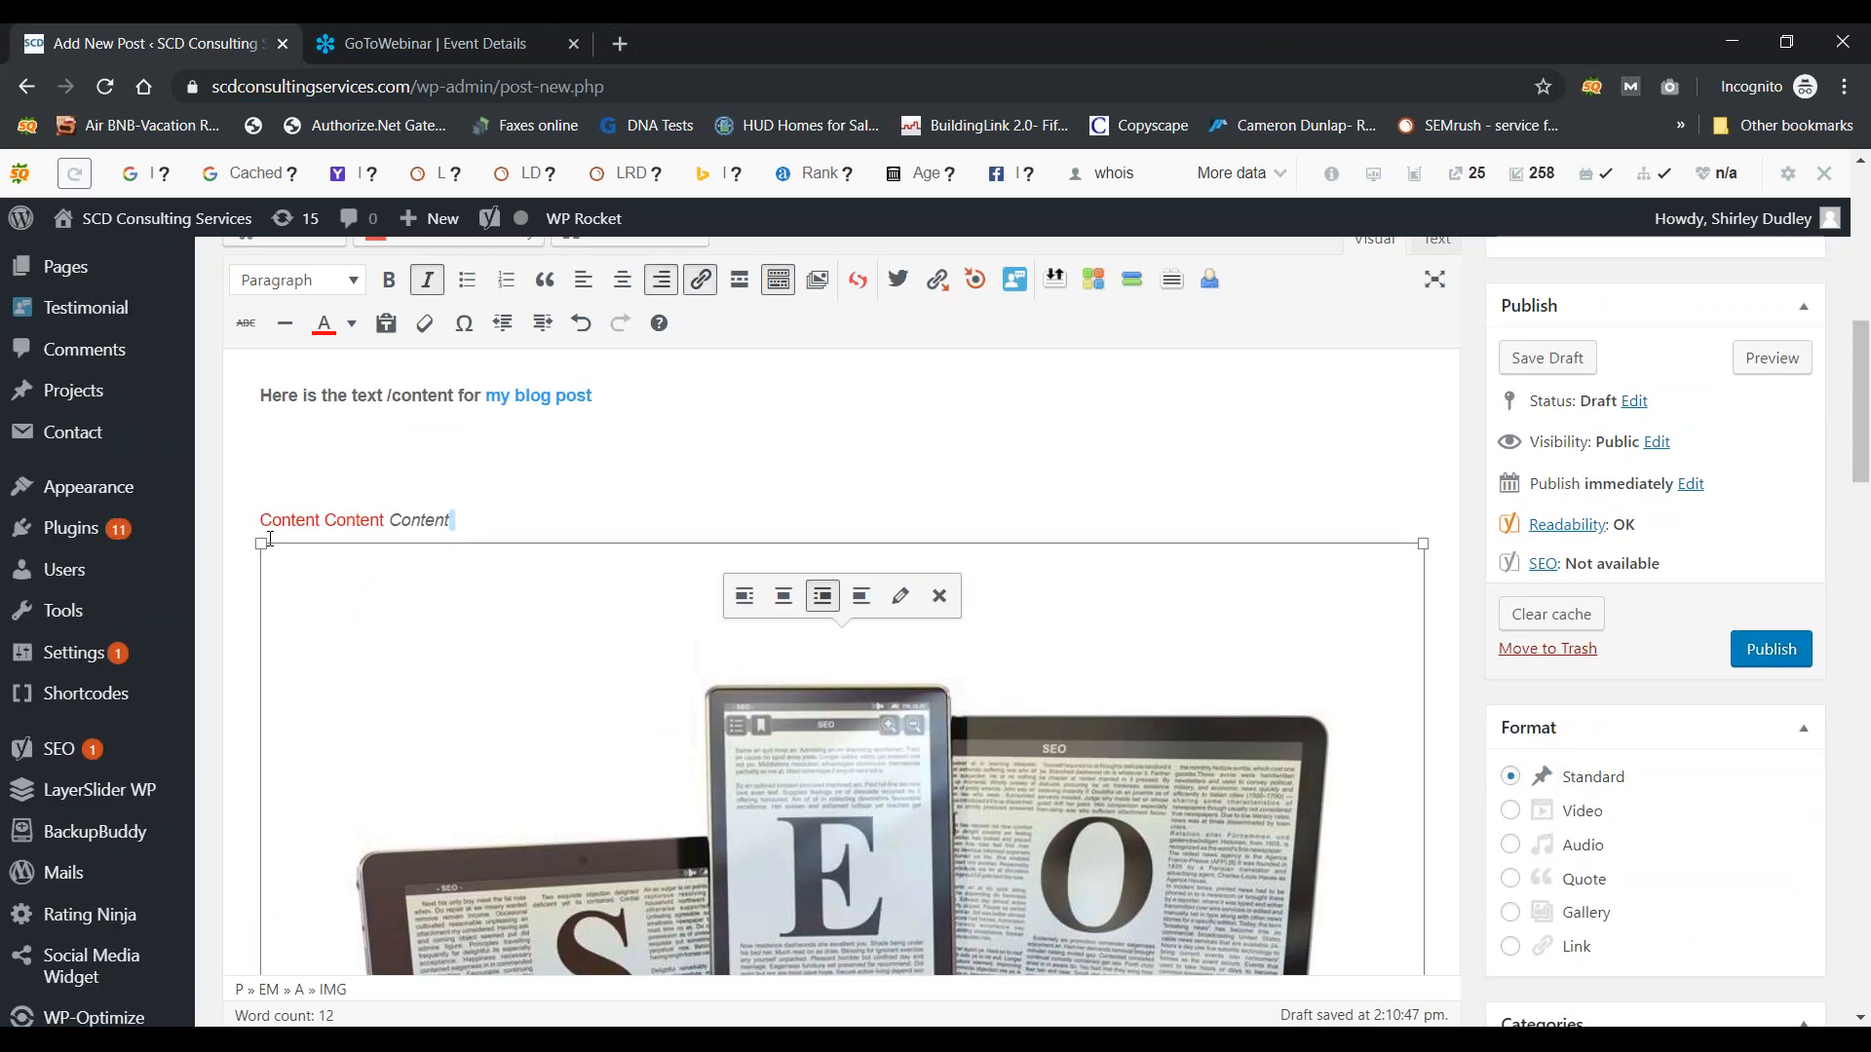
left_click_drag(261, 544, 783, 947)
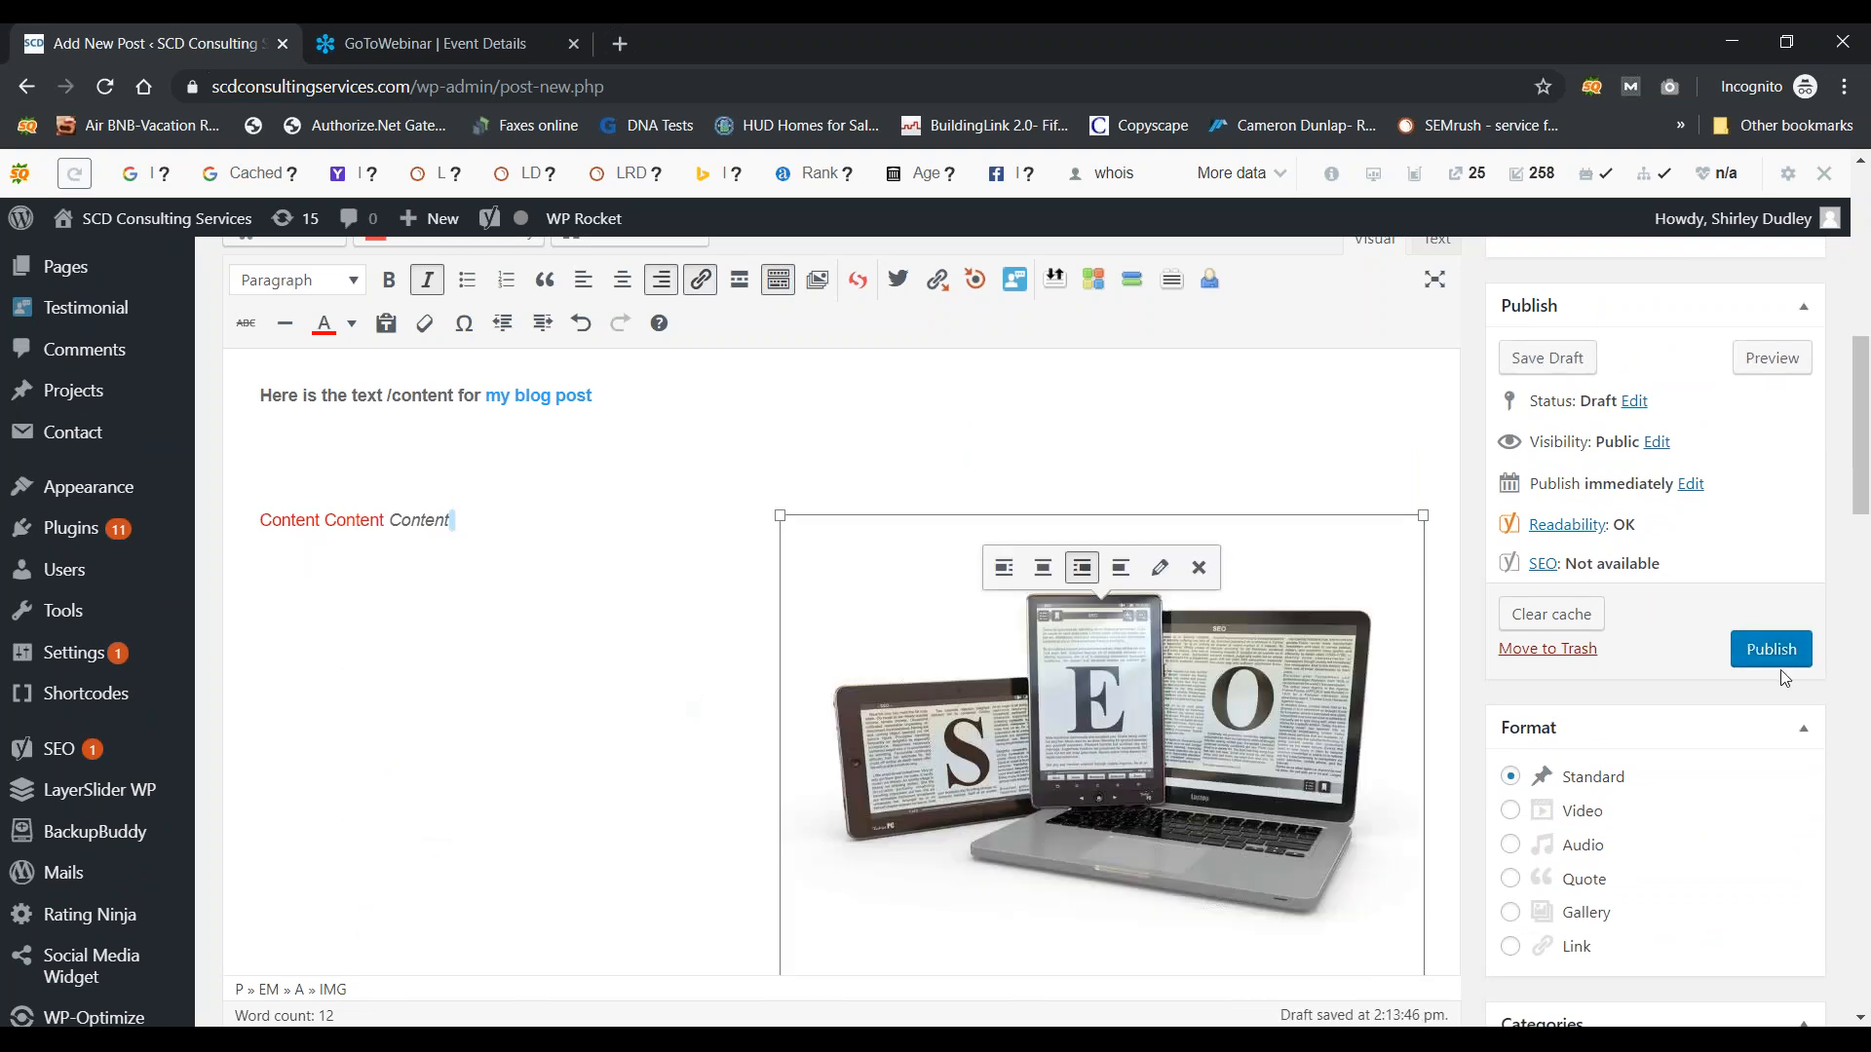
left_click_drag(1861, 477, 1747, 496)
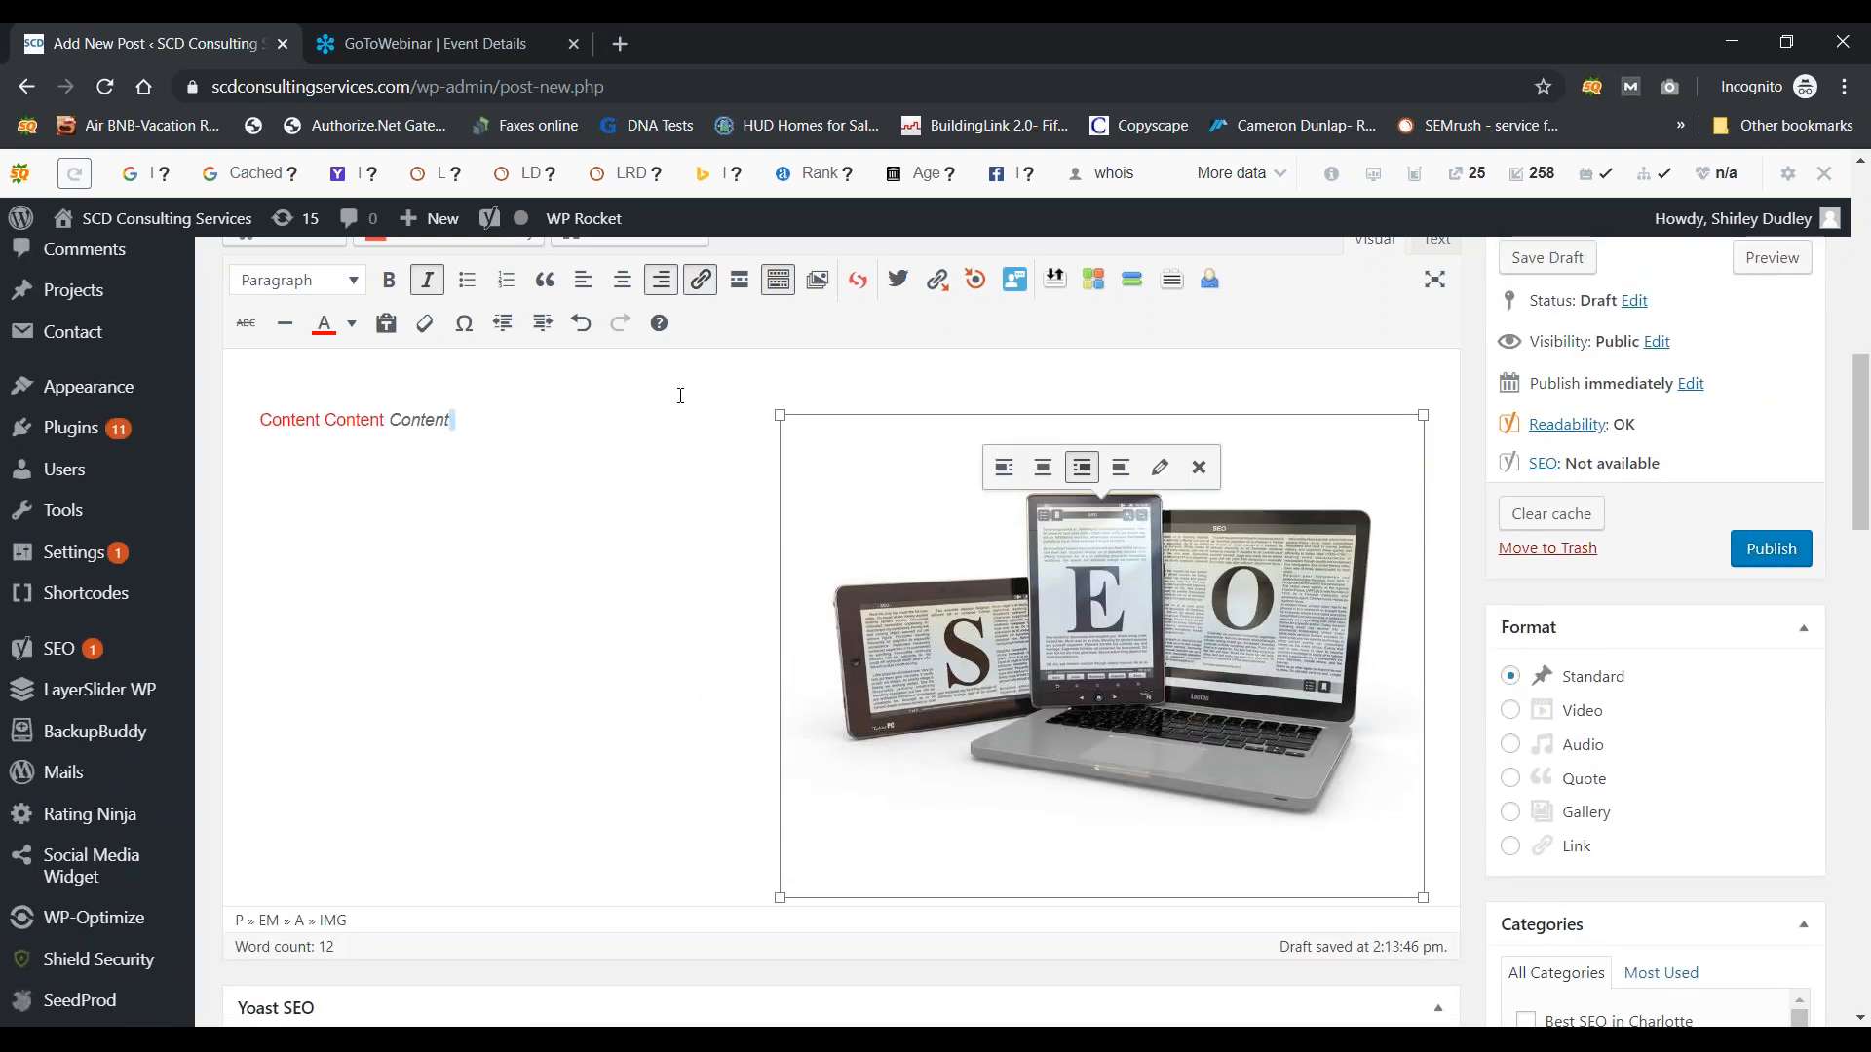
left_click_drag(781, 417, 856, 485)
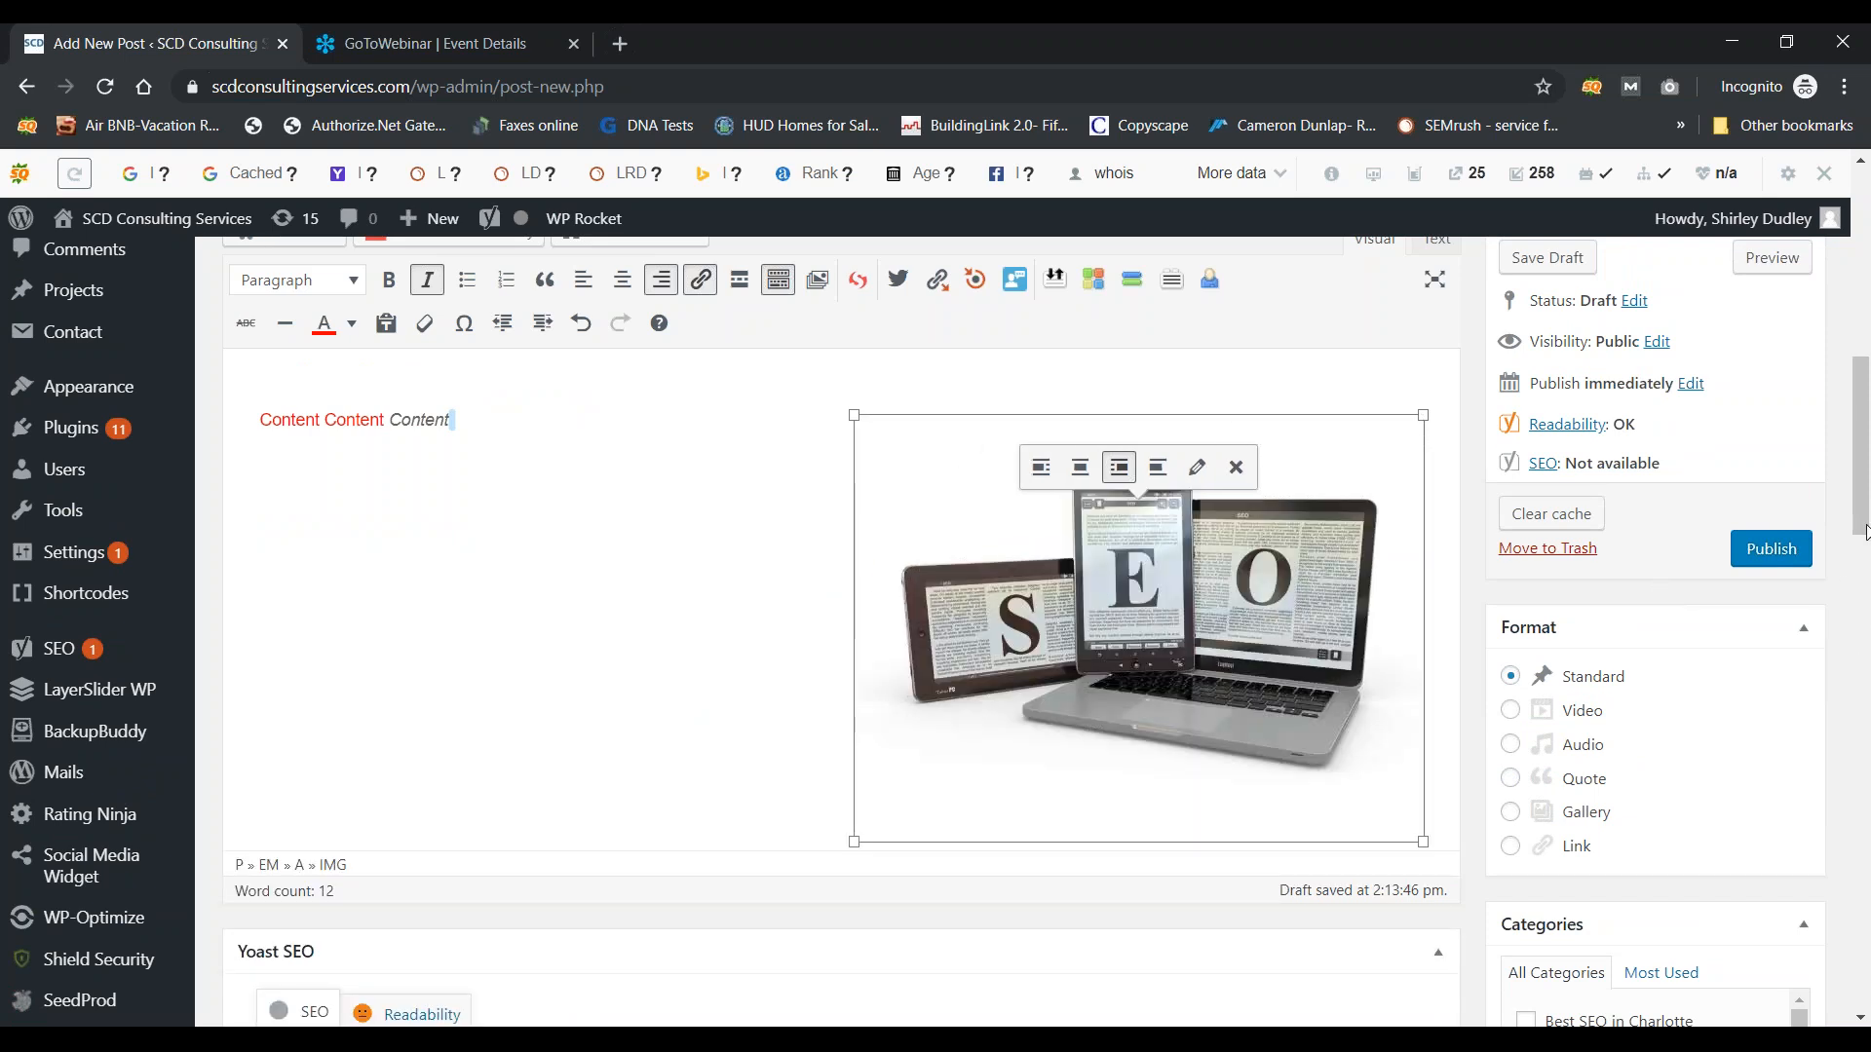
left_click_drag(1866, 531, 1866, 626)
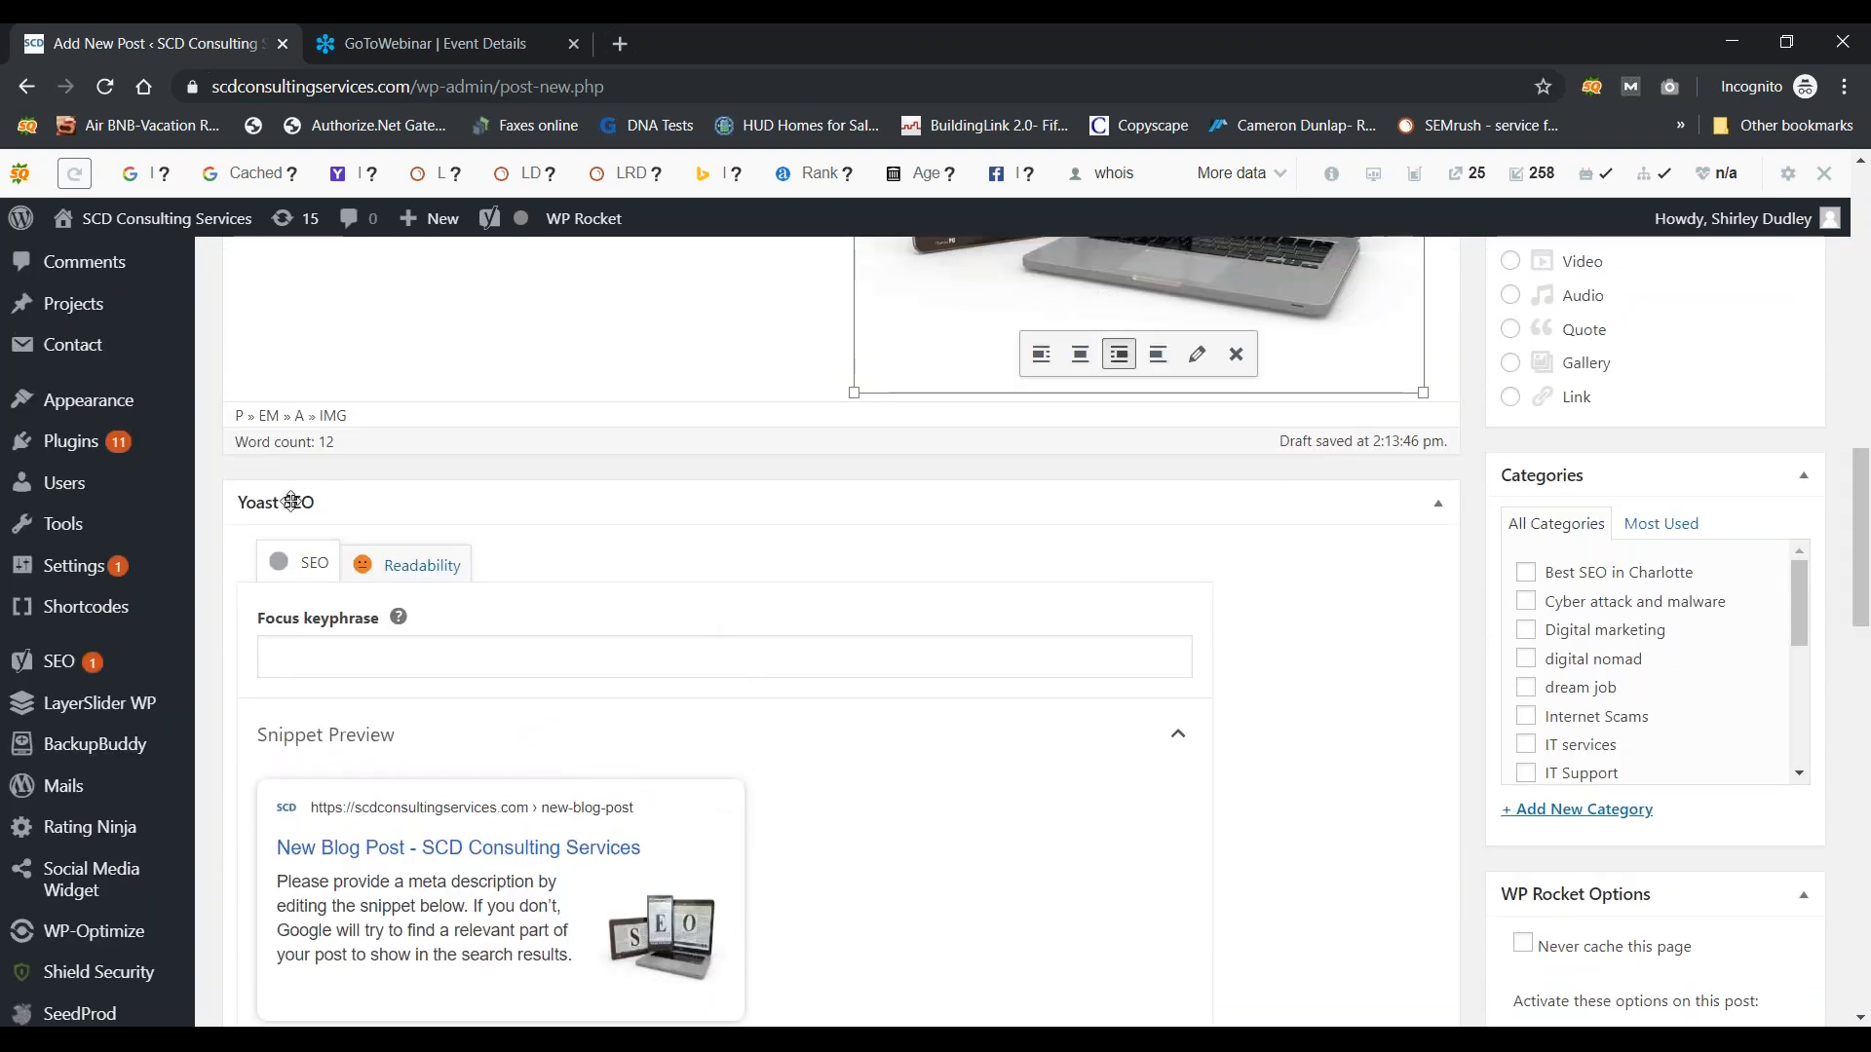
Step: Enter 'Top SEO provider in Charlotte' as the Yoast focus keyphrase and copy it
left_click(339, 655)
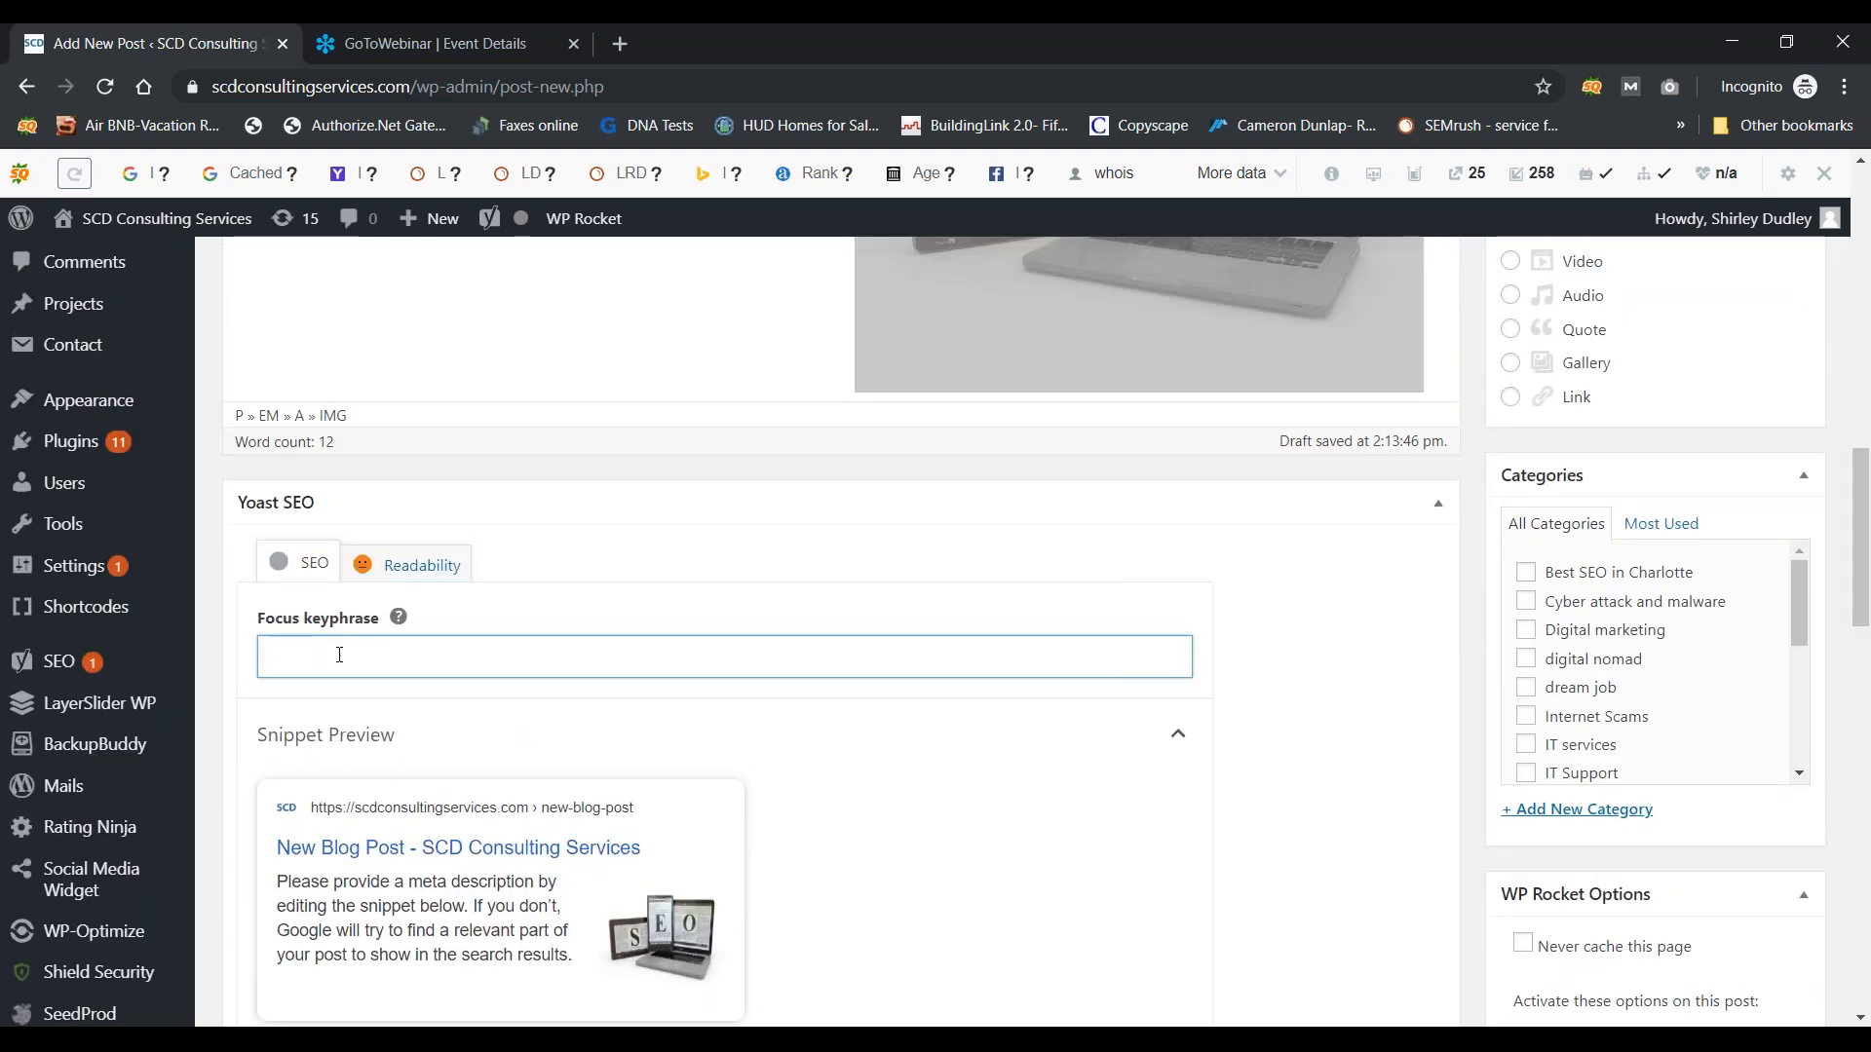
type("Top S")
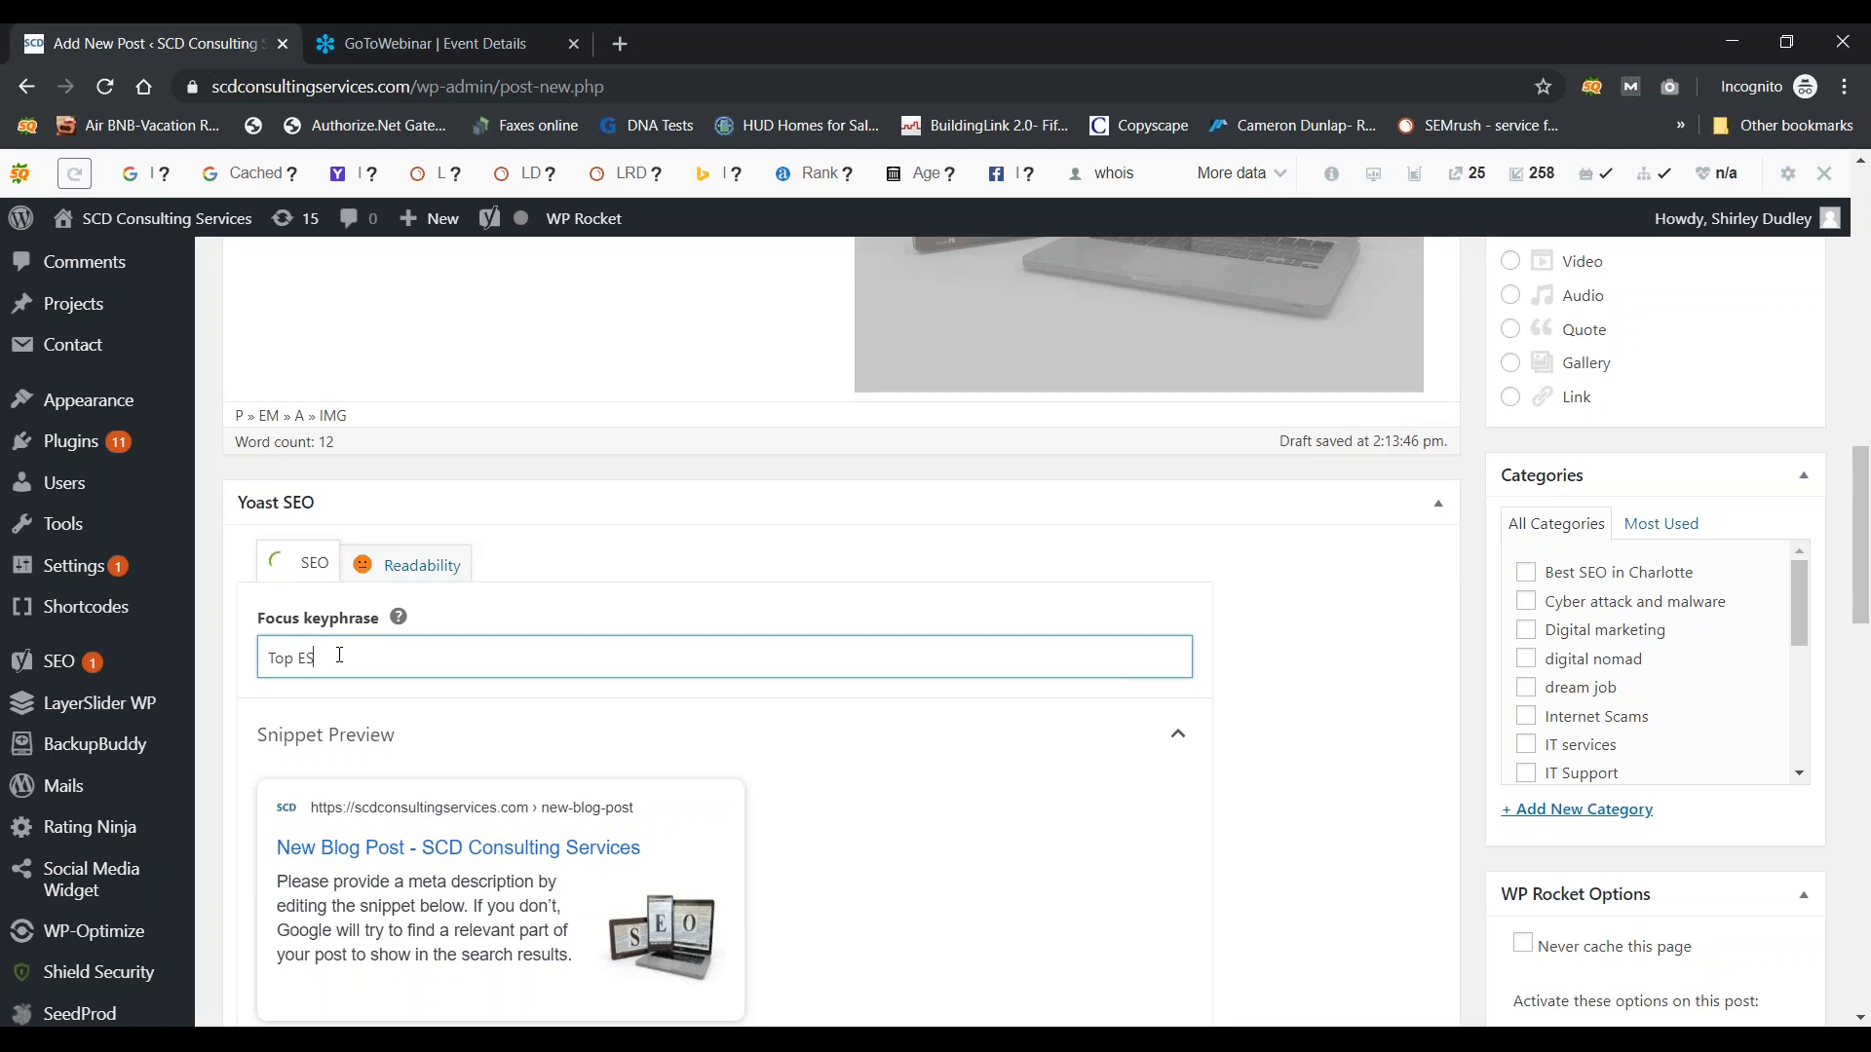
type("EO provider in CHarl")
type("e")
key("BackSpace")
key("BackSpace")
key("BackSpace")
key("BackSpace")
key("BackSpace")
type("harlotte")
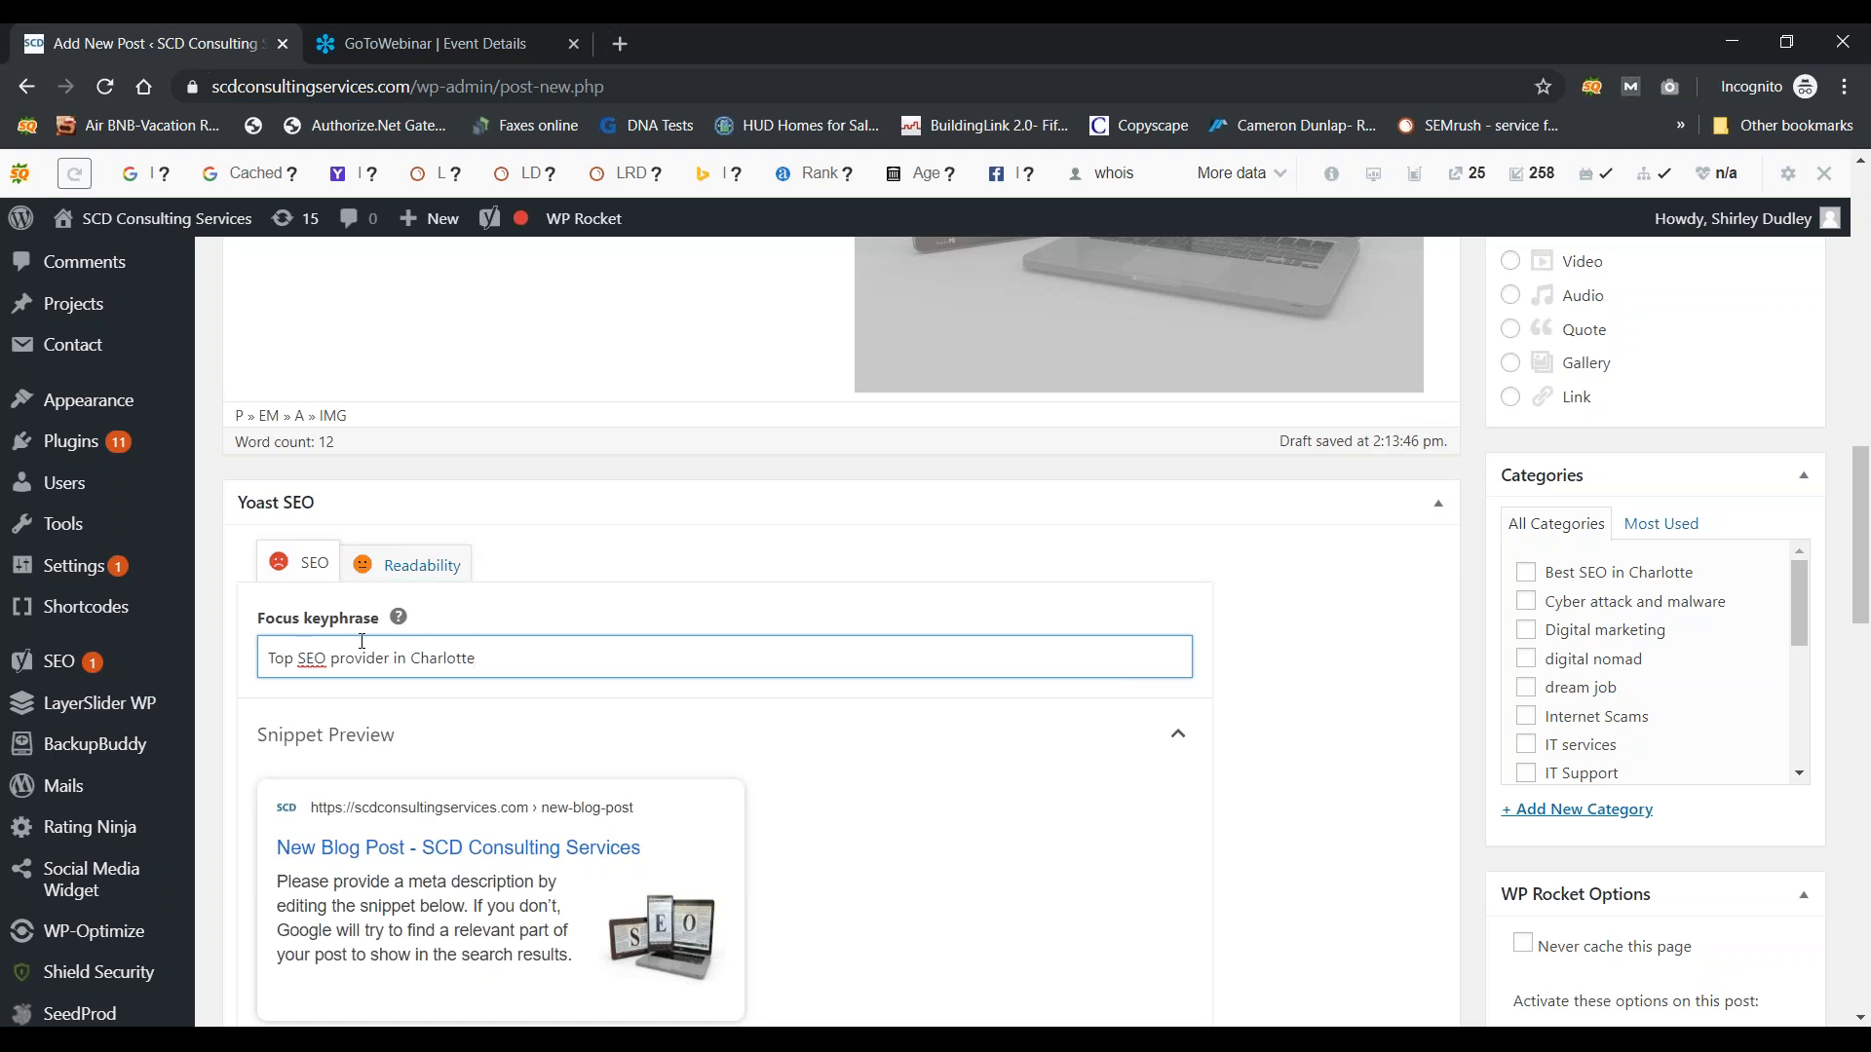
left_click_drag(484, 658, 58, 661)
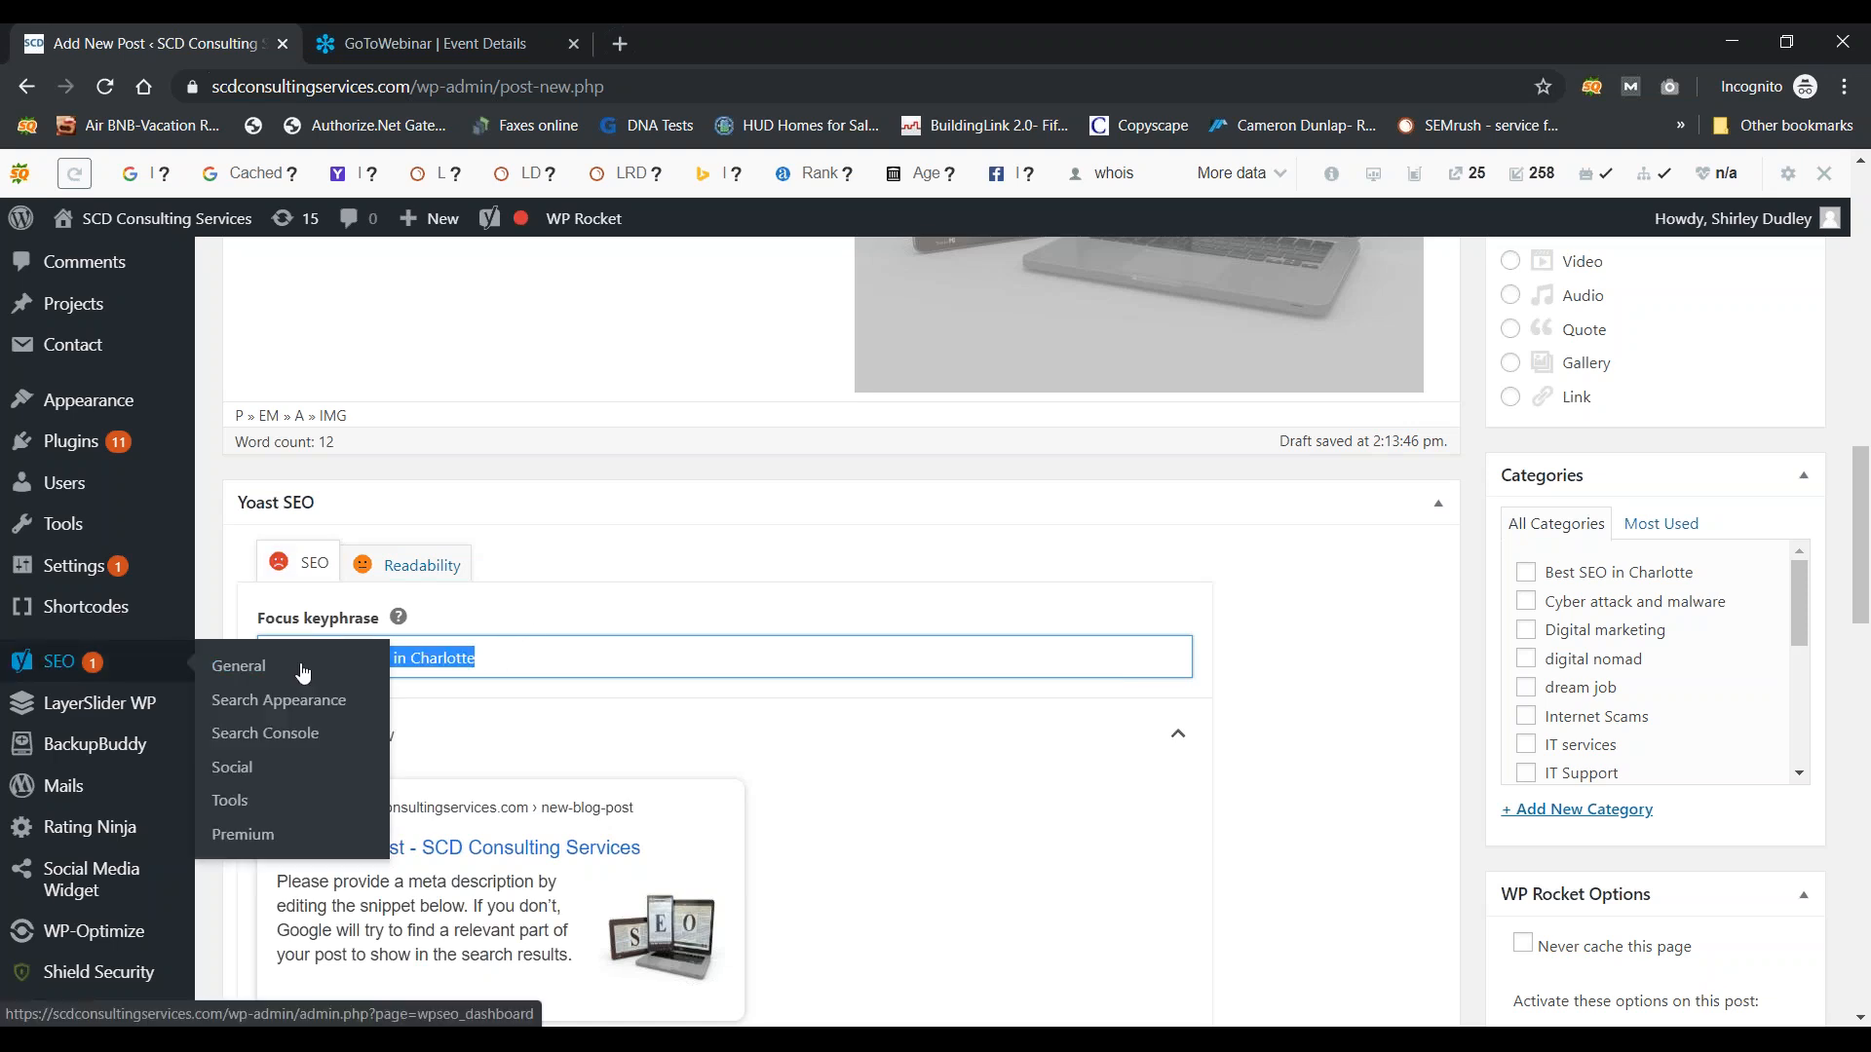
right_click(412, 652)
left_click(467, 358)
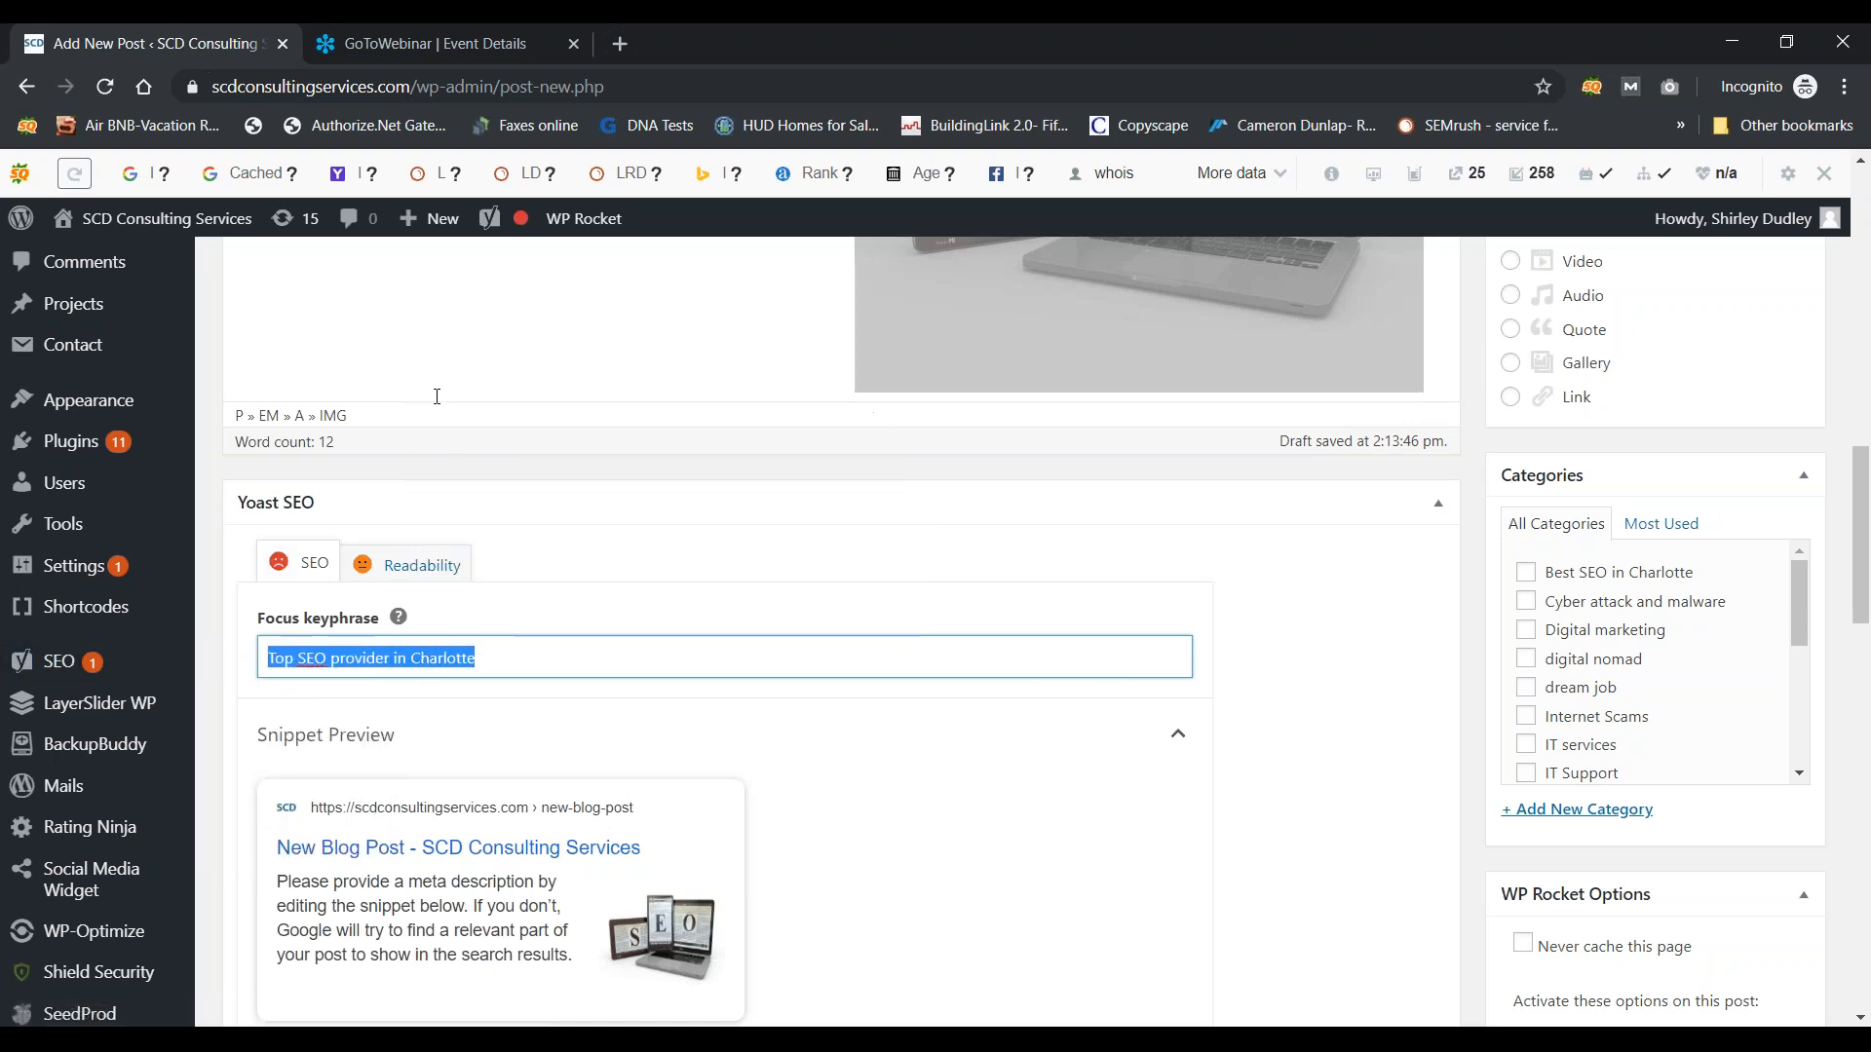
left_click_drag(1861, 567, 1861, 653)
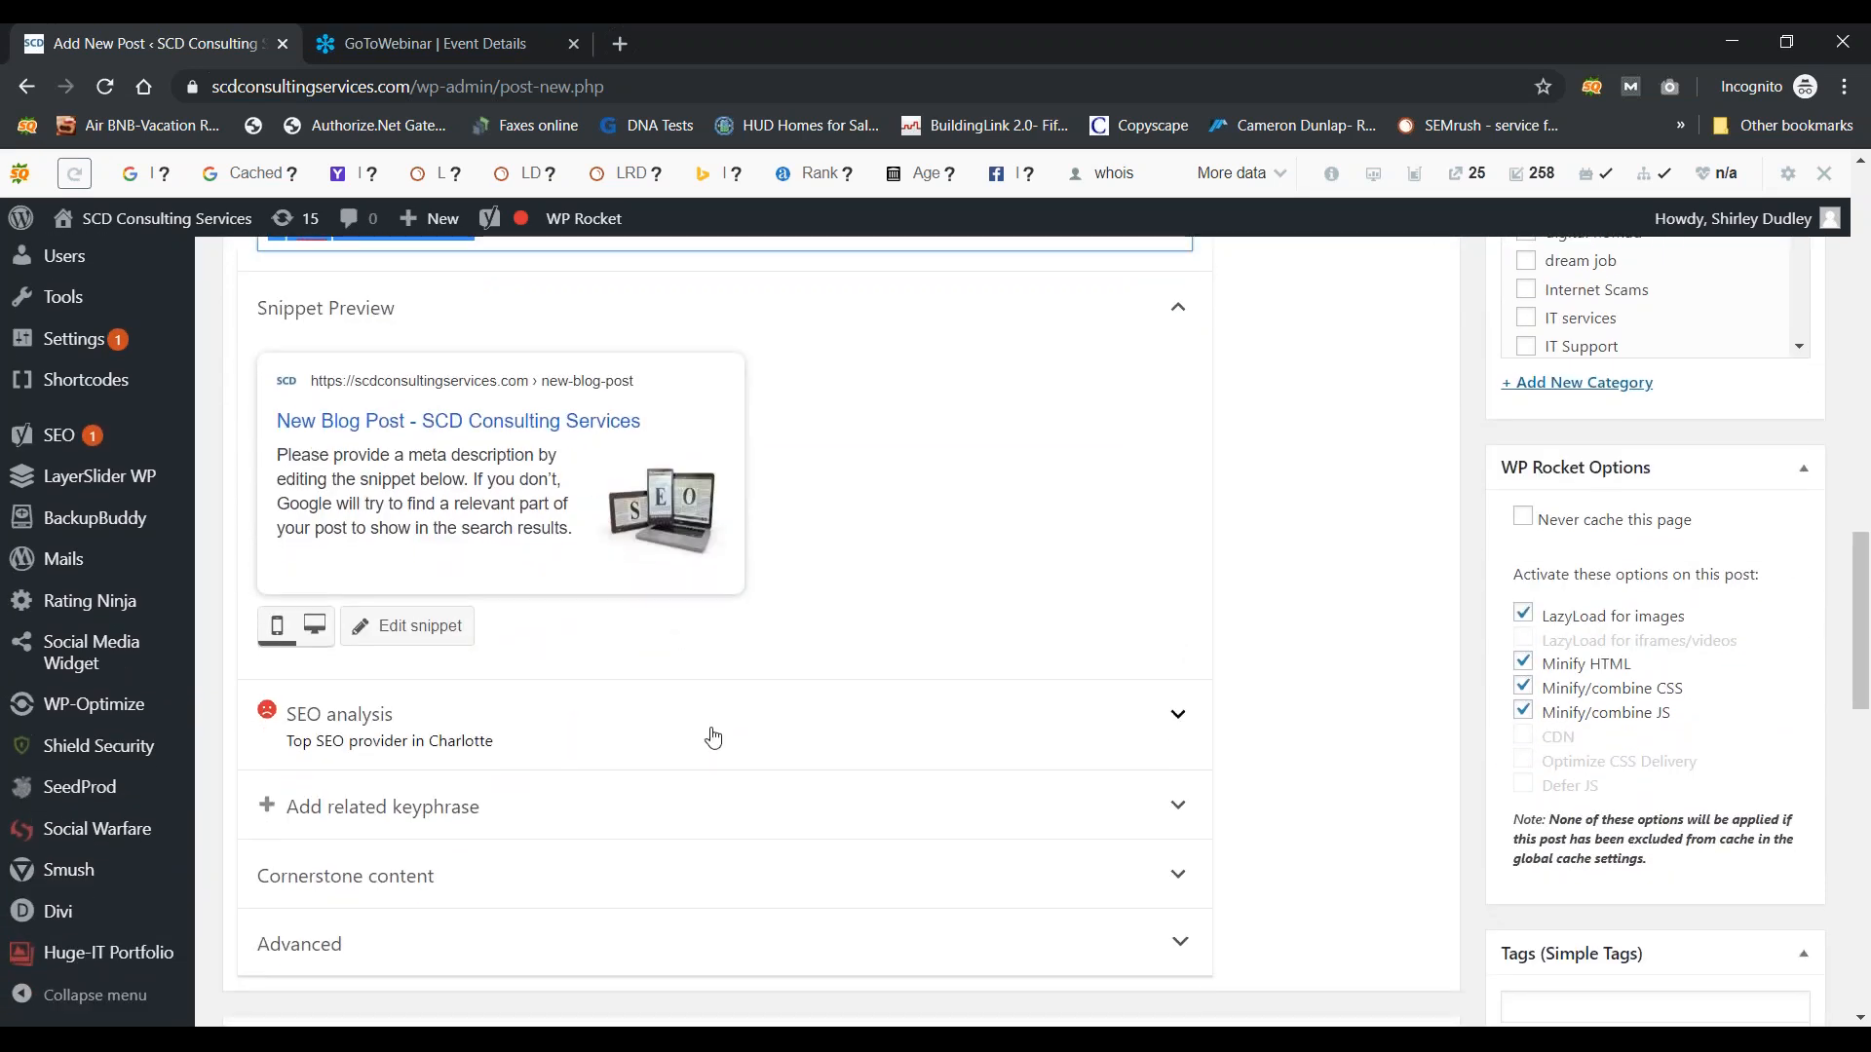
Step: Replace the Yoast SEO title with the keyphrase plus 'North Carolina for your local business'
left_click(434, 629)
left_click(583, 738)
key("ctrl+a")
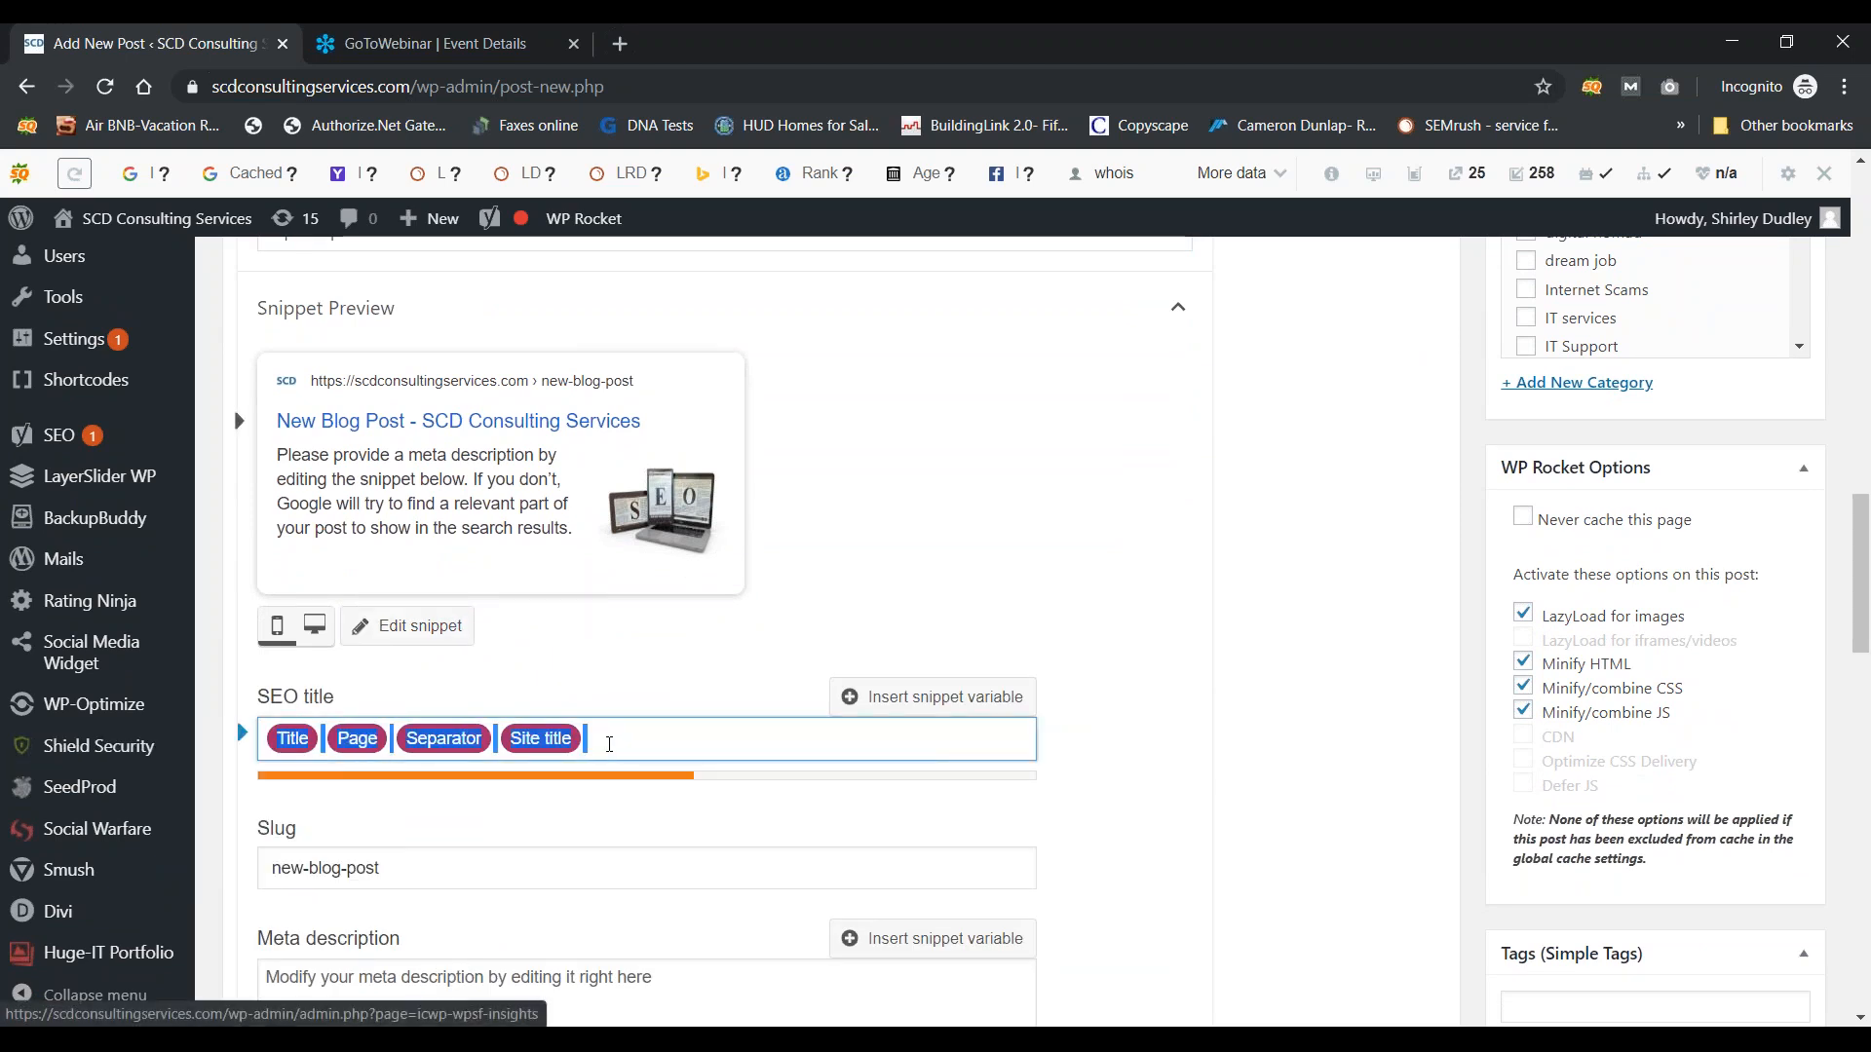
key("ctrl+v")
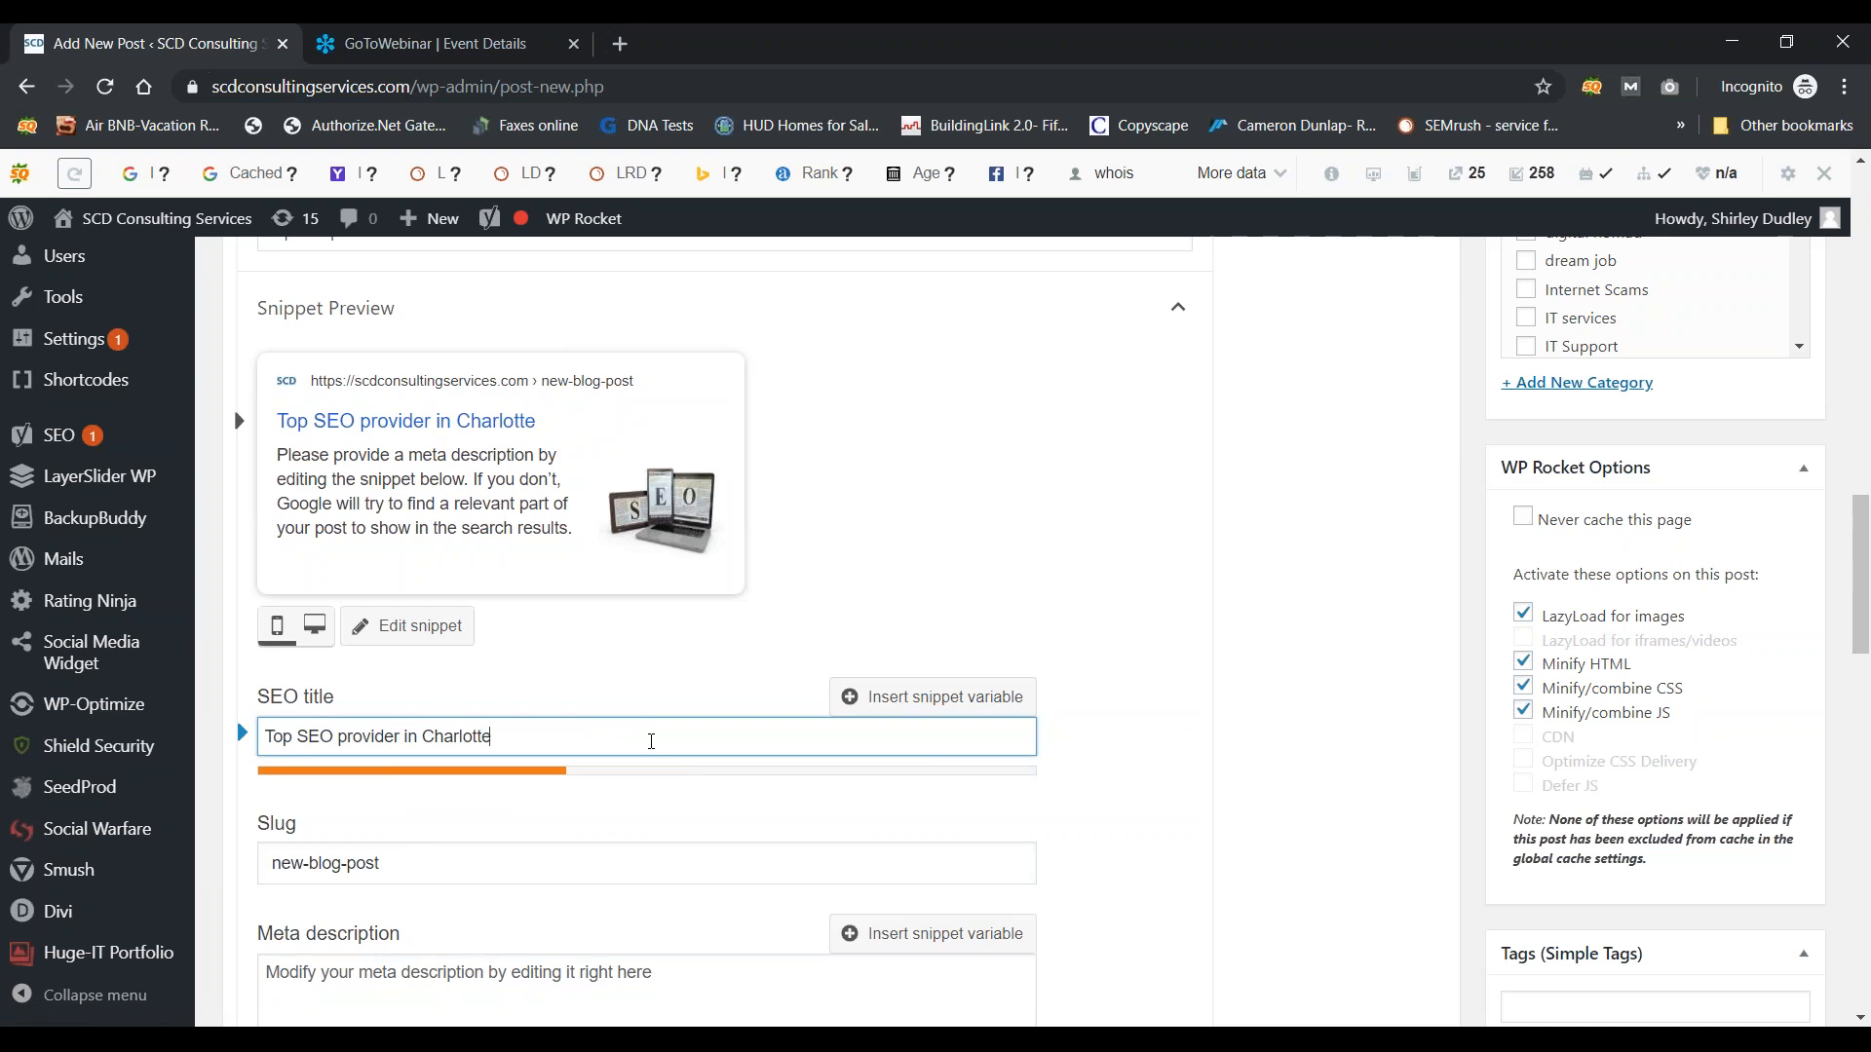
type("North Carolina for yo")
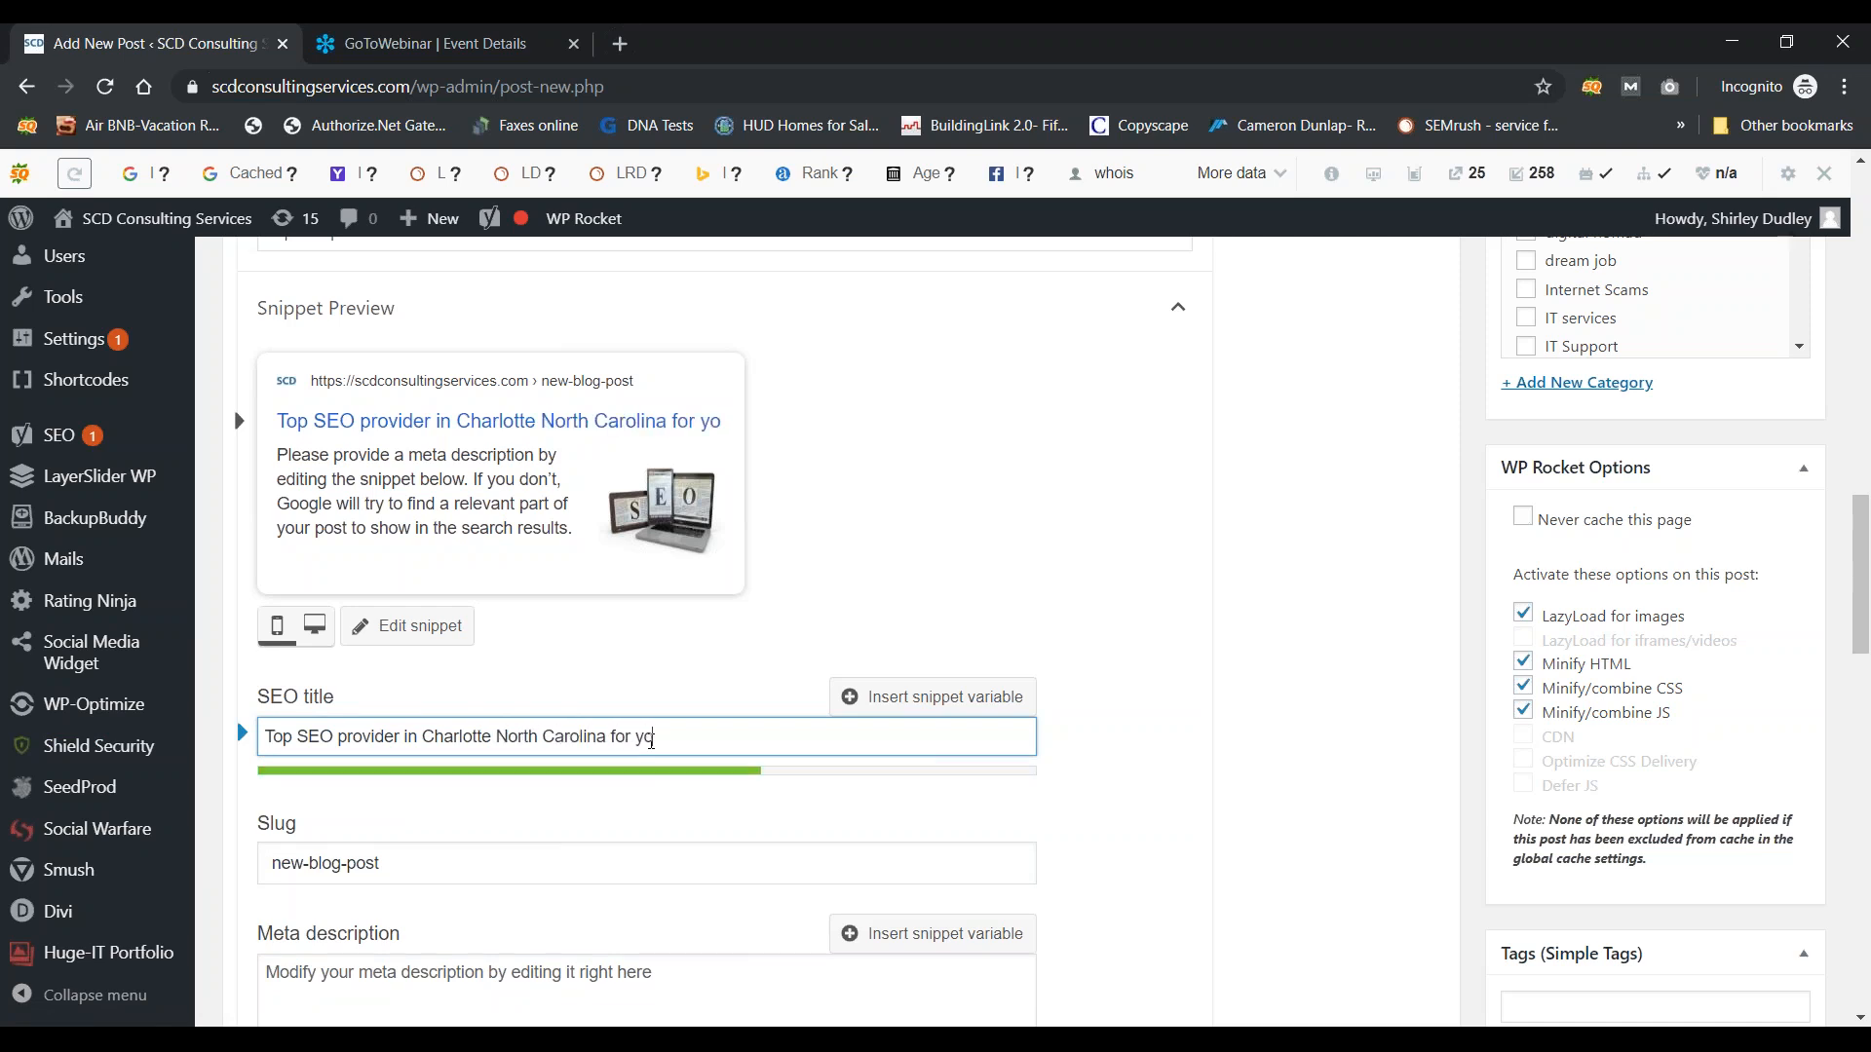
type("ur local business")
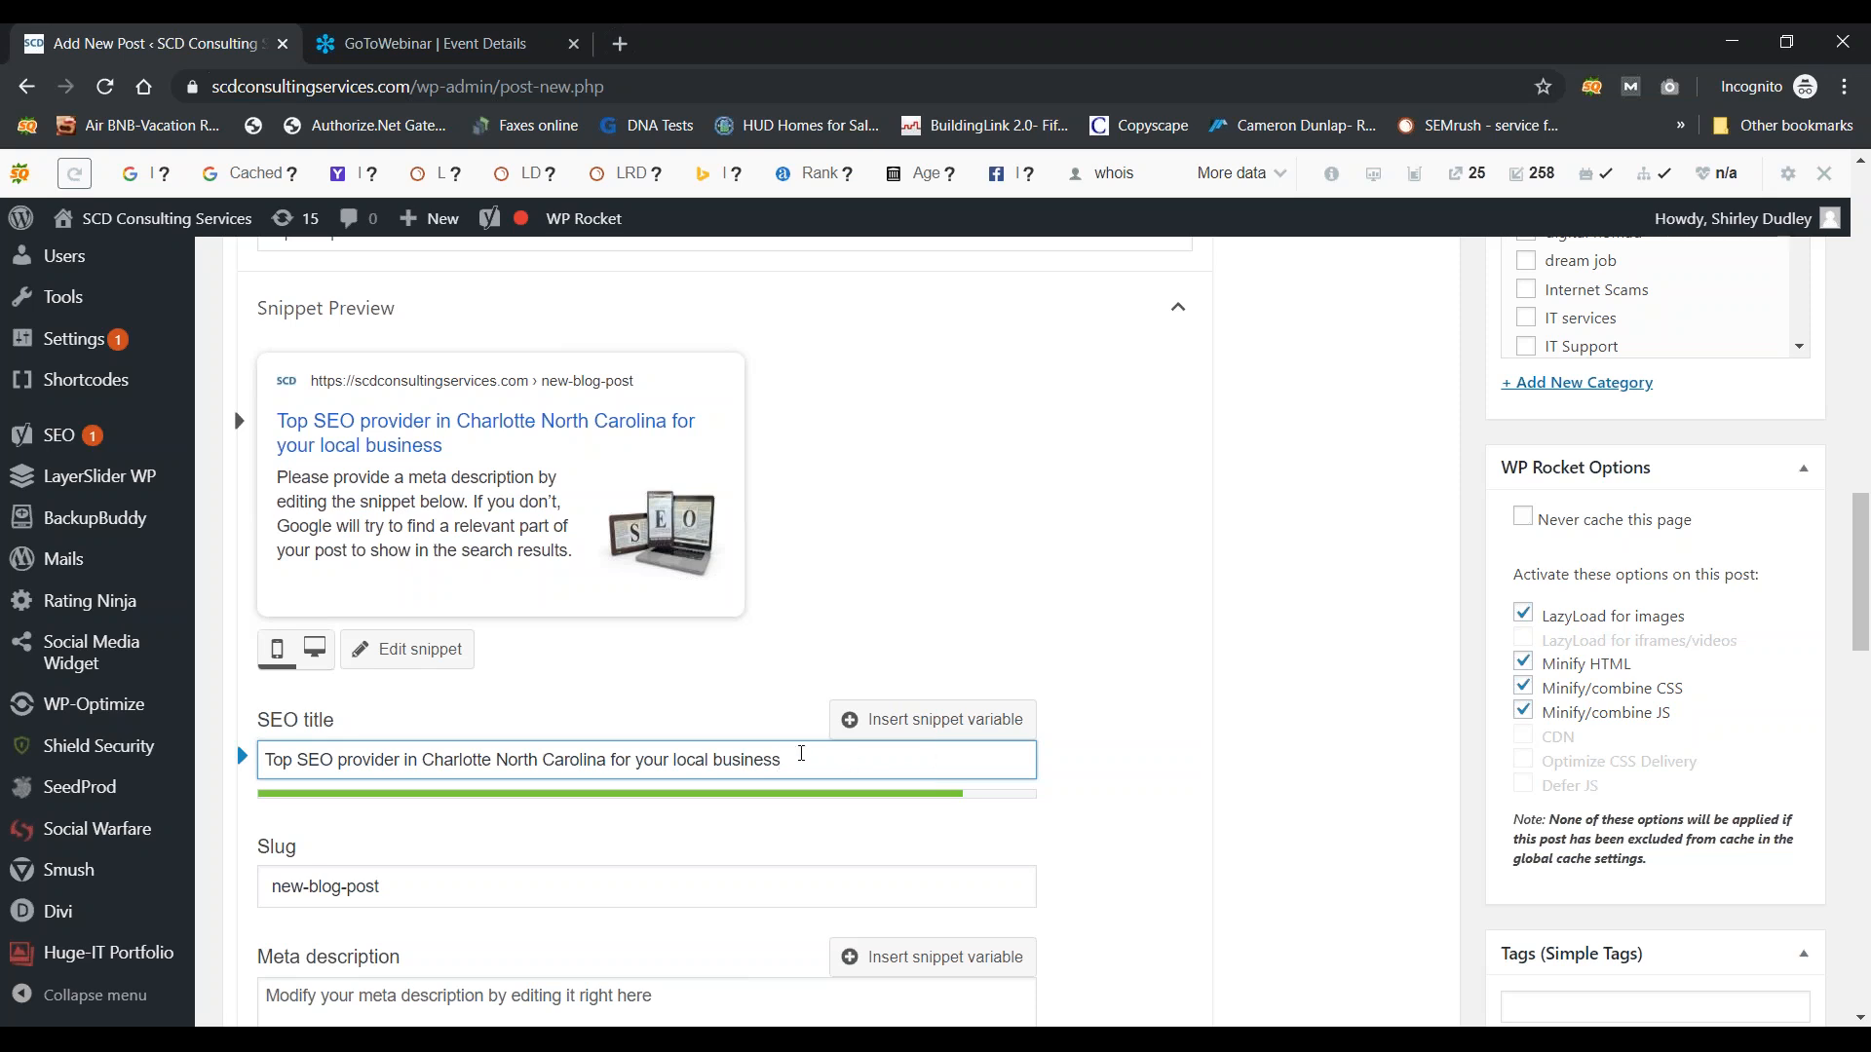
Step: Trim the added 'or nationally' ending and copy the finished SEO title
type("or nationally")
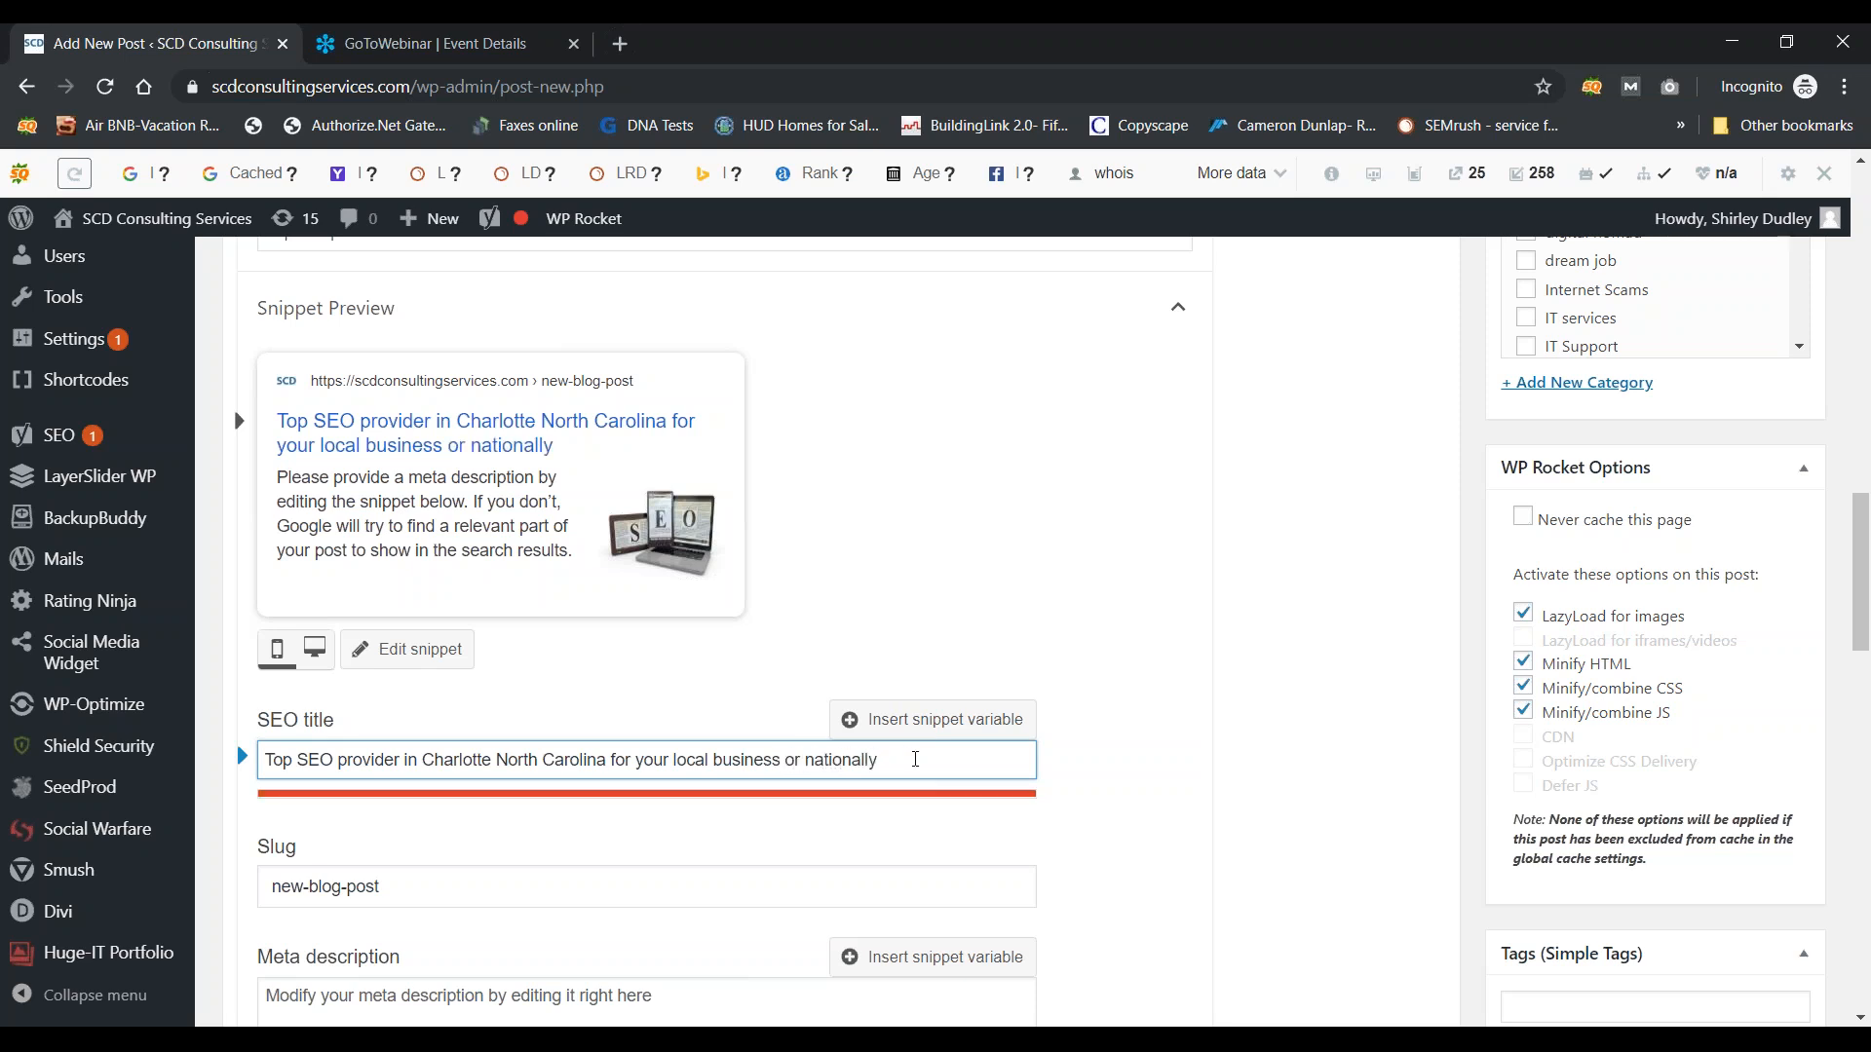
key("BackSpace")
key("BackSpace")
key("BackSpace")
key("BackSpace")
key("BackSpace")
key("BackSpace")
key("BackSpace")
key("BackSpace")
key("BackSpace")
key("BackSpace")
key("BackSpace")
key("BackSpace")
key("BackSpace")
left_click_drag(785, 759, 97, 756)
right_click(430, 758)
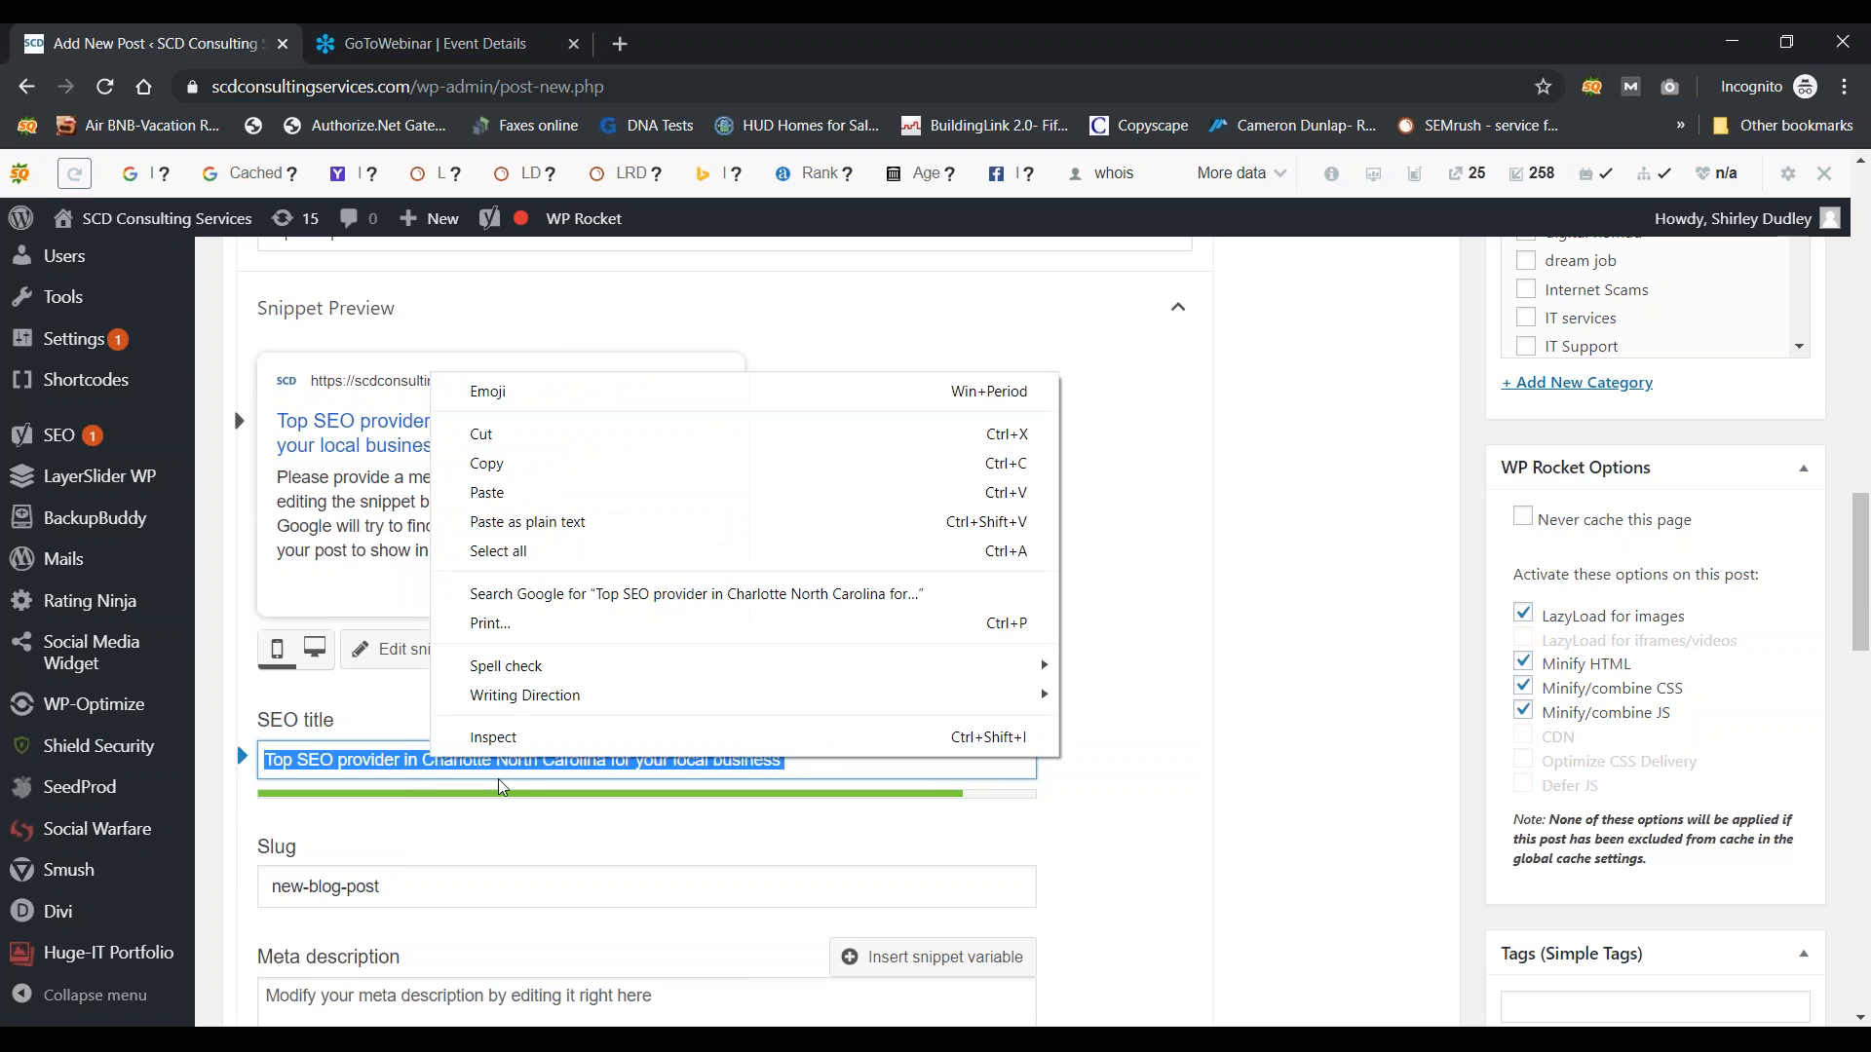
left_click(502, 470)
scroll(953, 870, "down", 5)
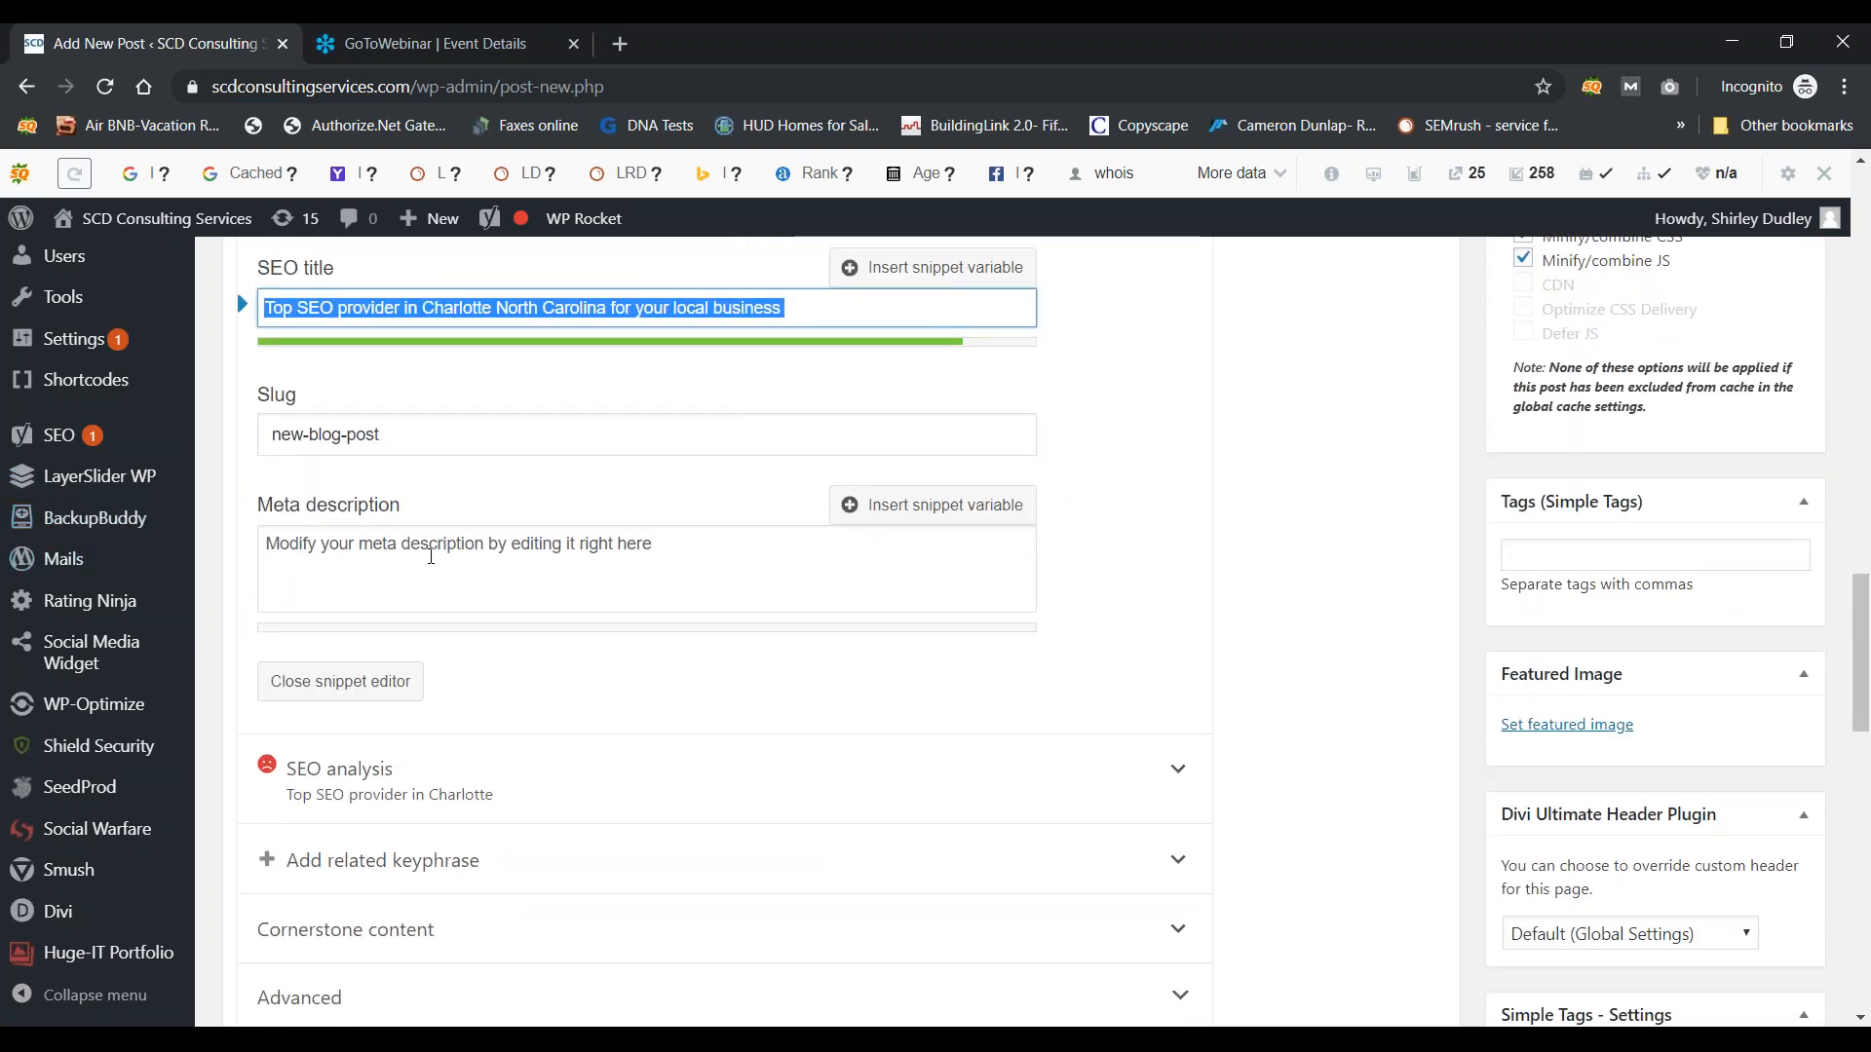
Step: Write the meta description: SEO title, 'or national business. Contact us today to get started.' and a contact e-mail
left_click(438, 556)
key("ctrl+v")
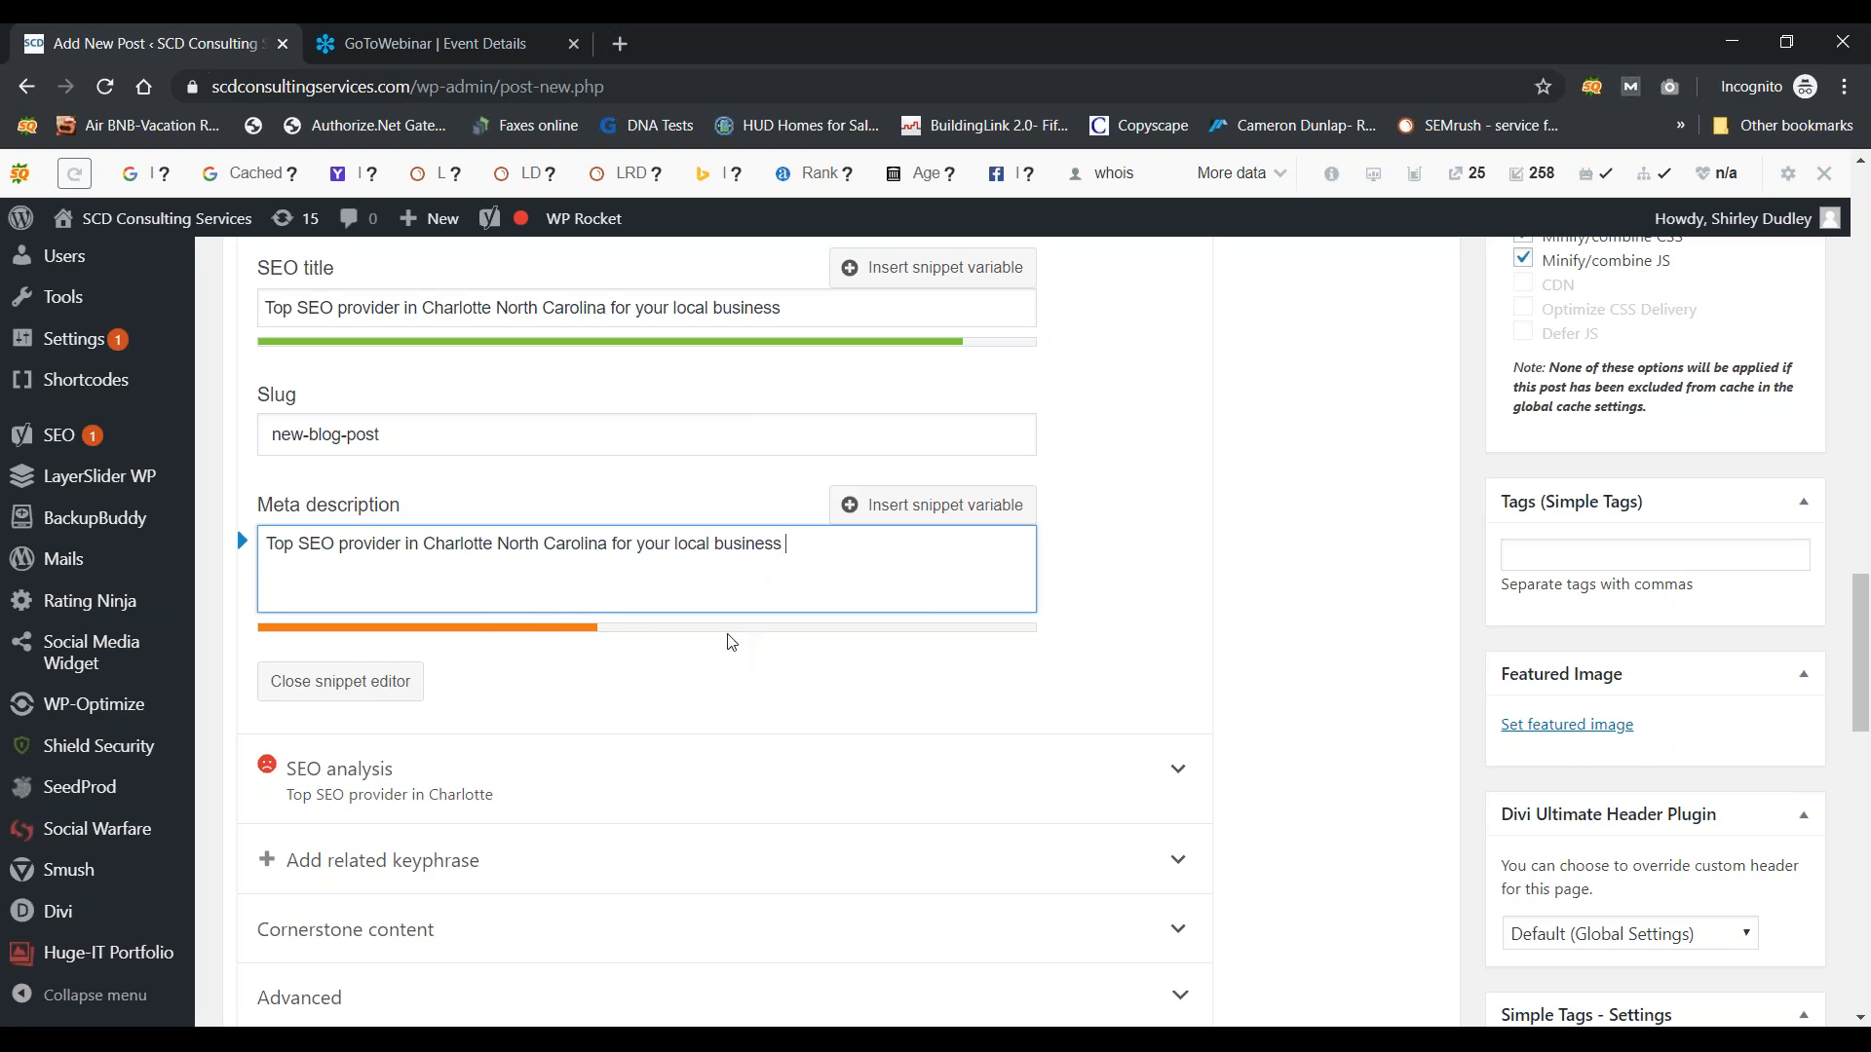
type("d")
key("BackSpace")
type("or national business. ")
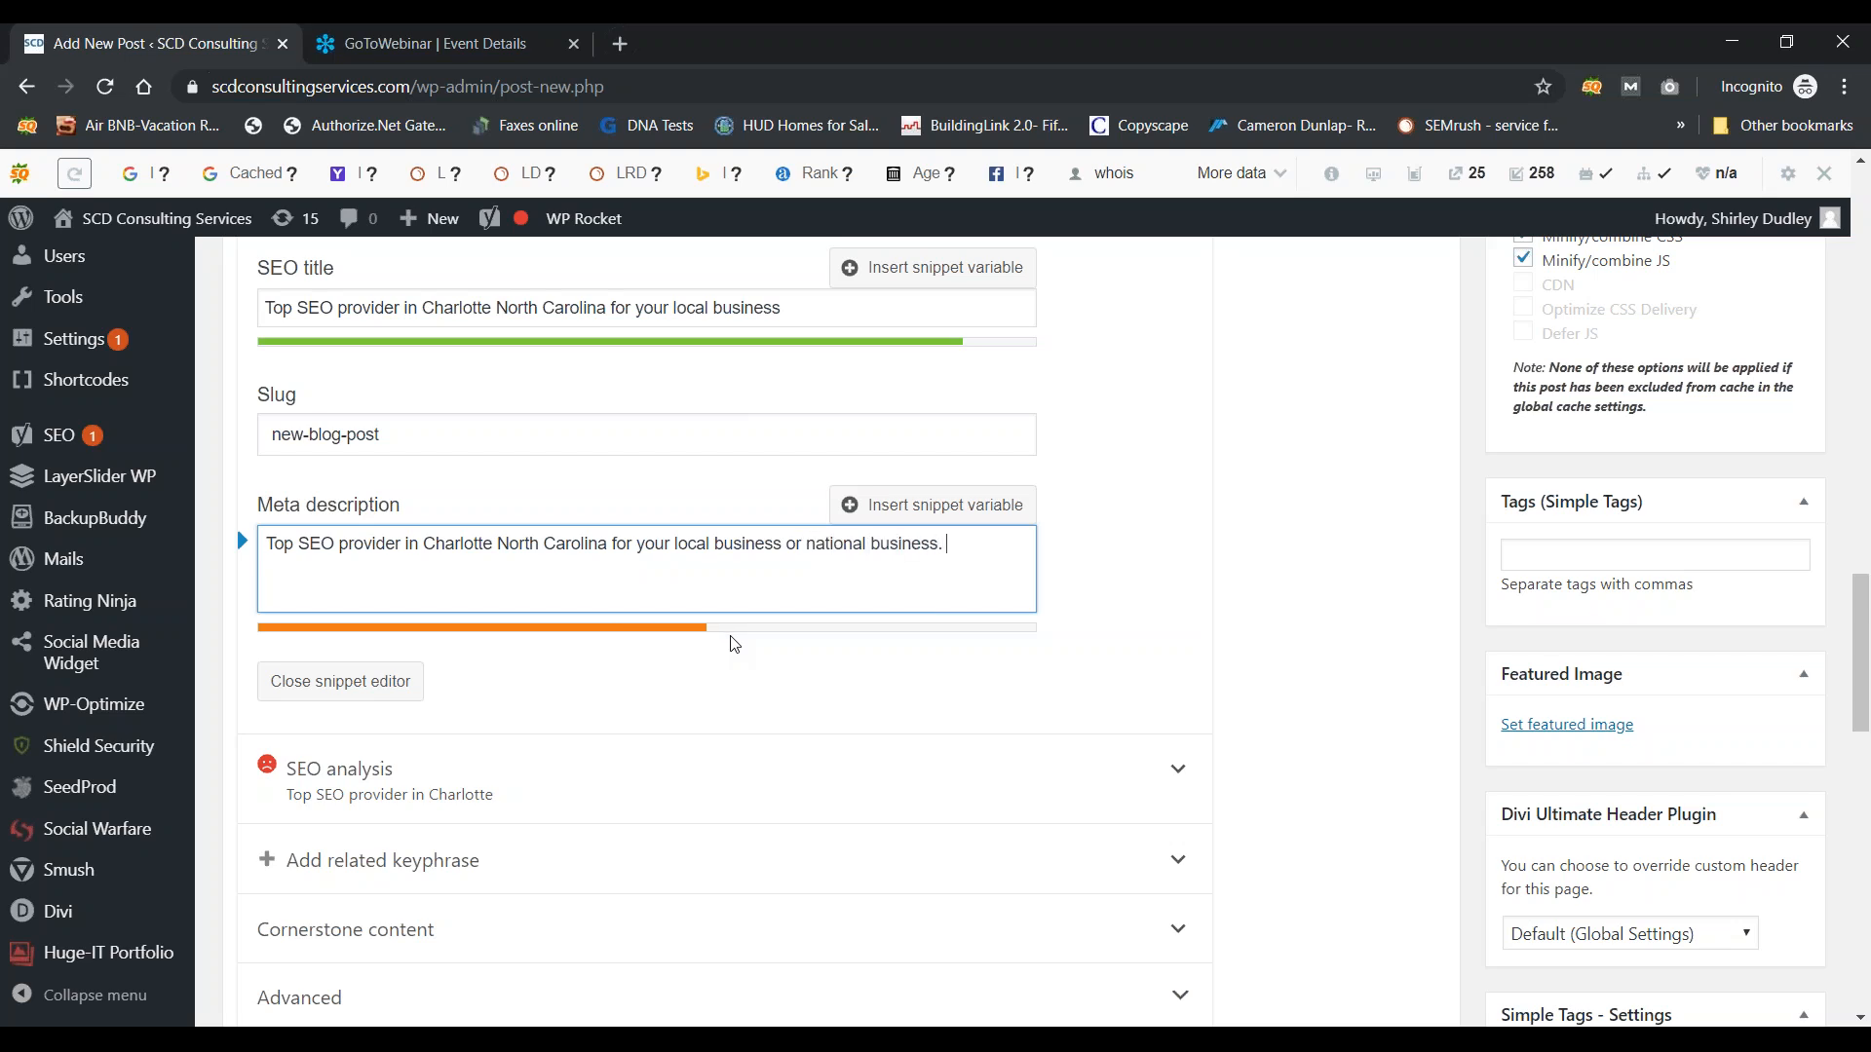
type("Contact us today to get started")
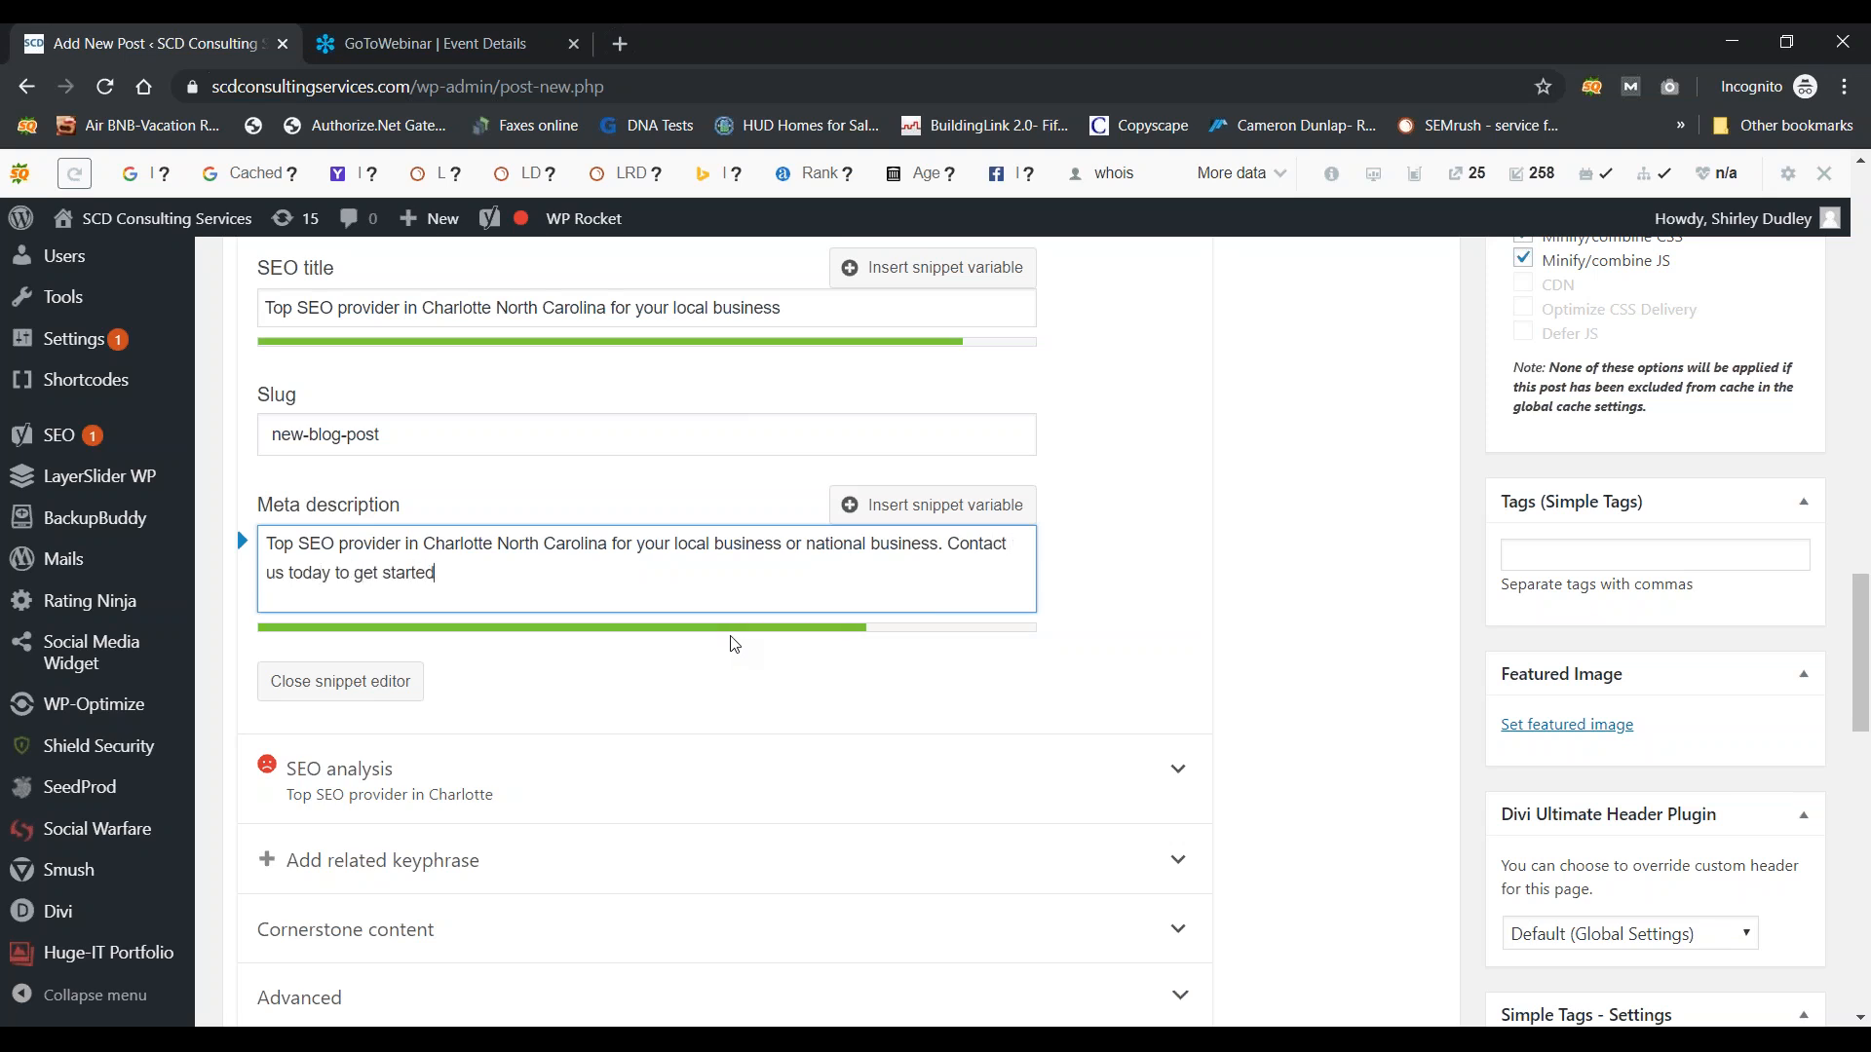
type(". Ler")
key("BackSpace")
key("BackSpace")
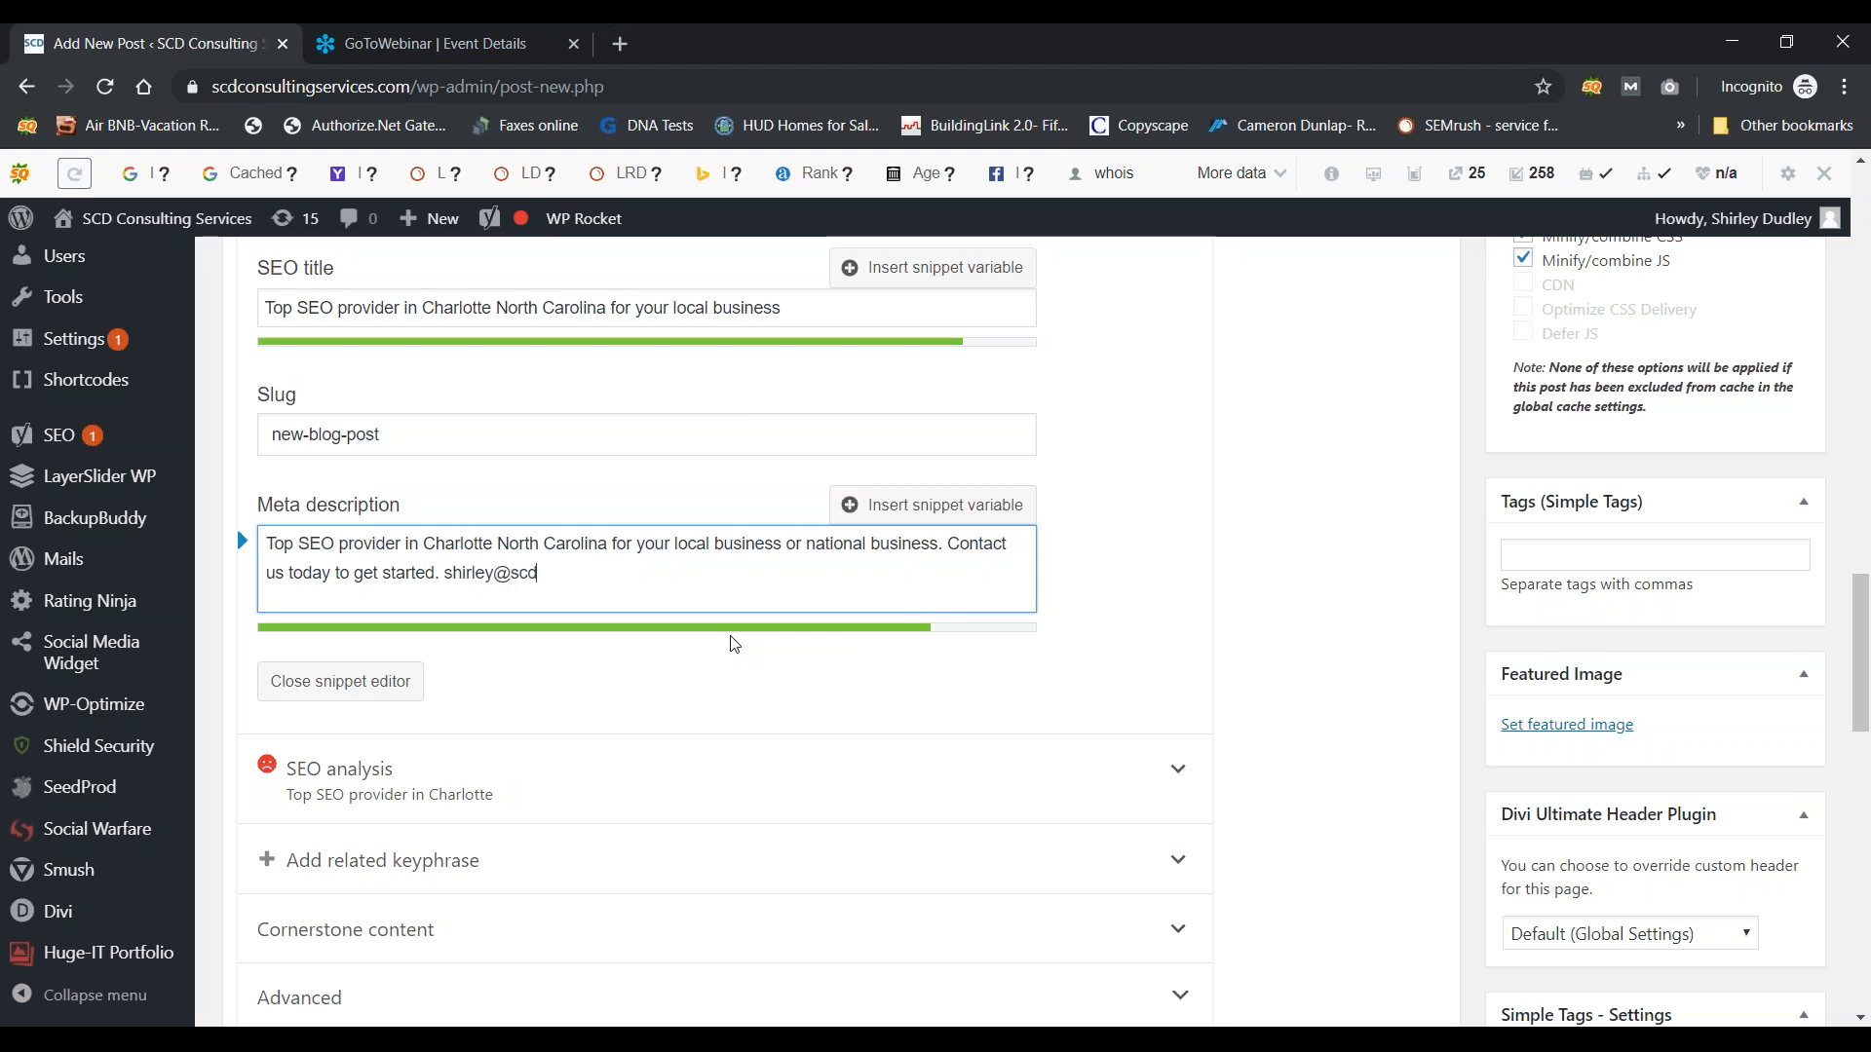
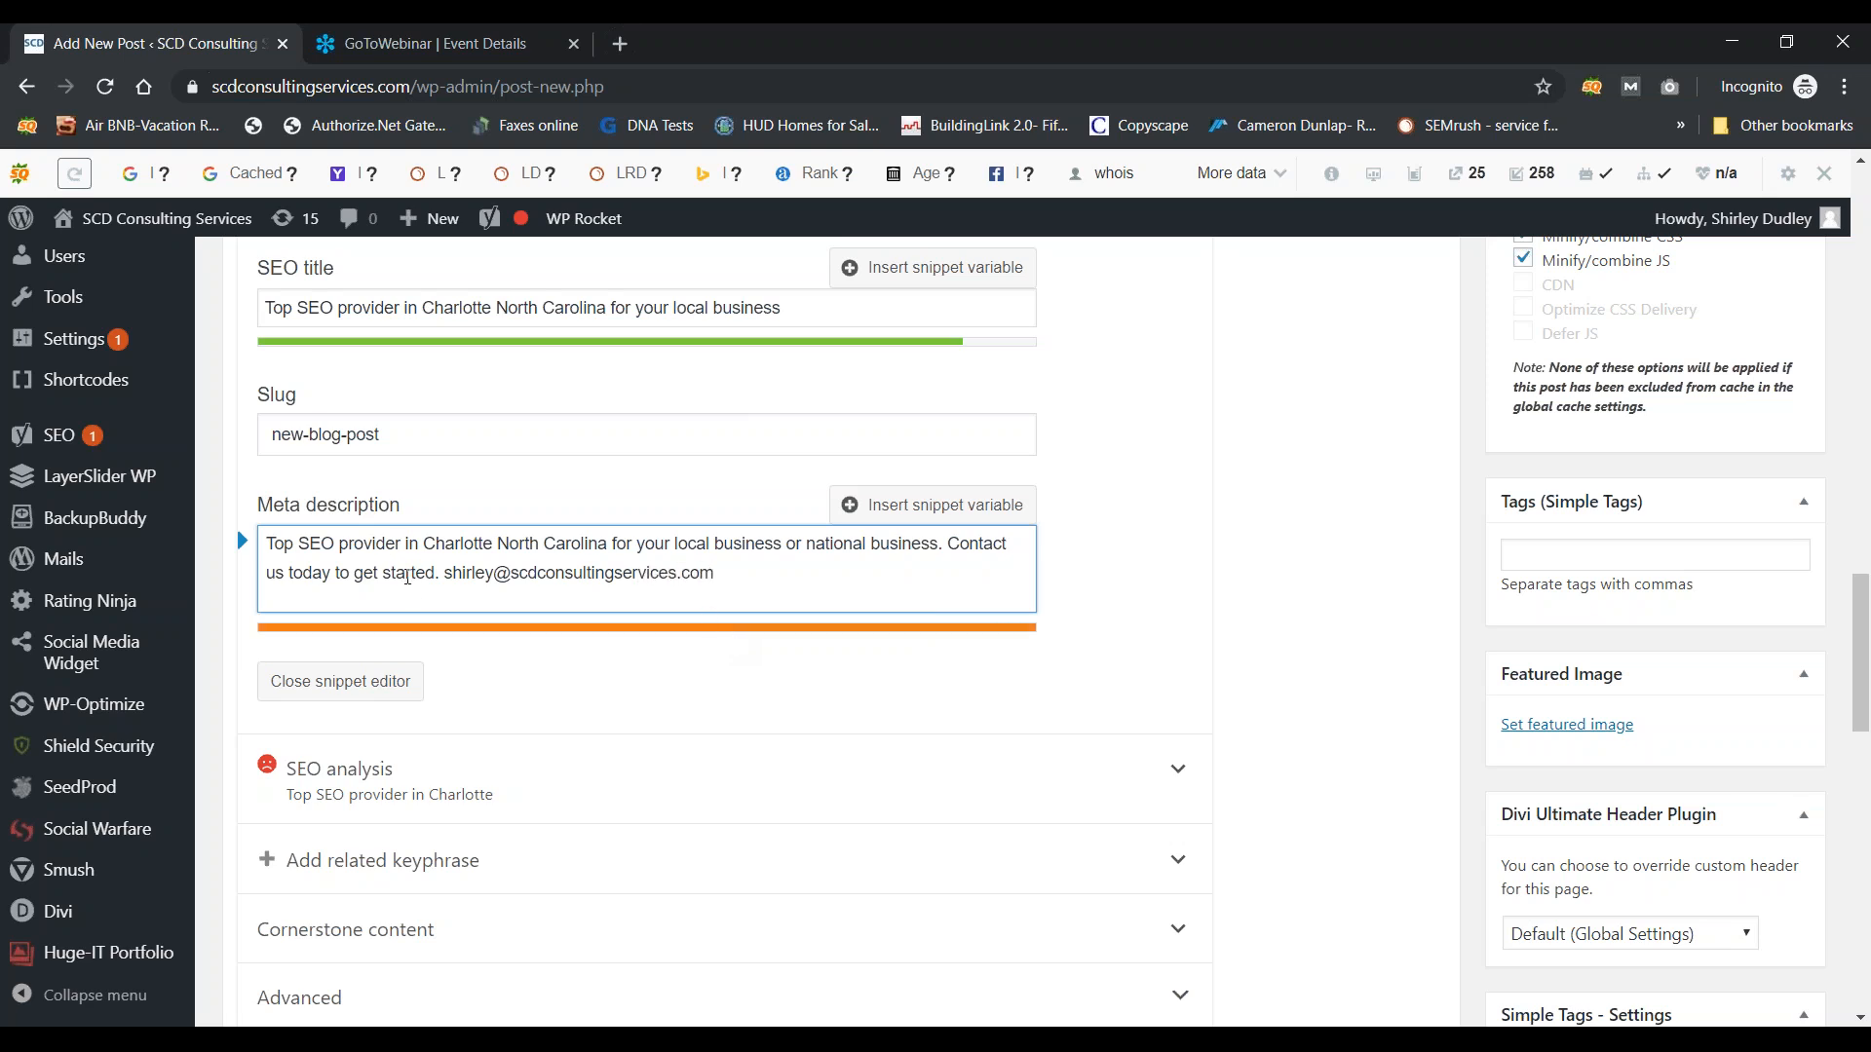
left_click(444, 575)
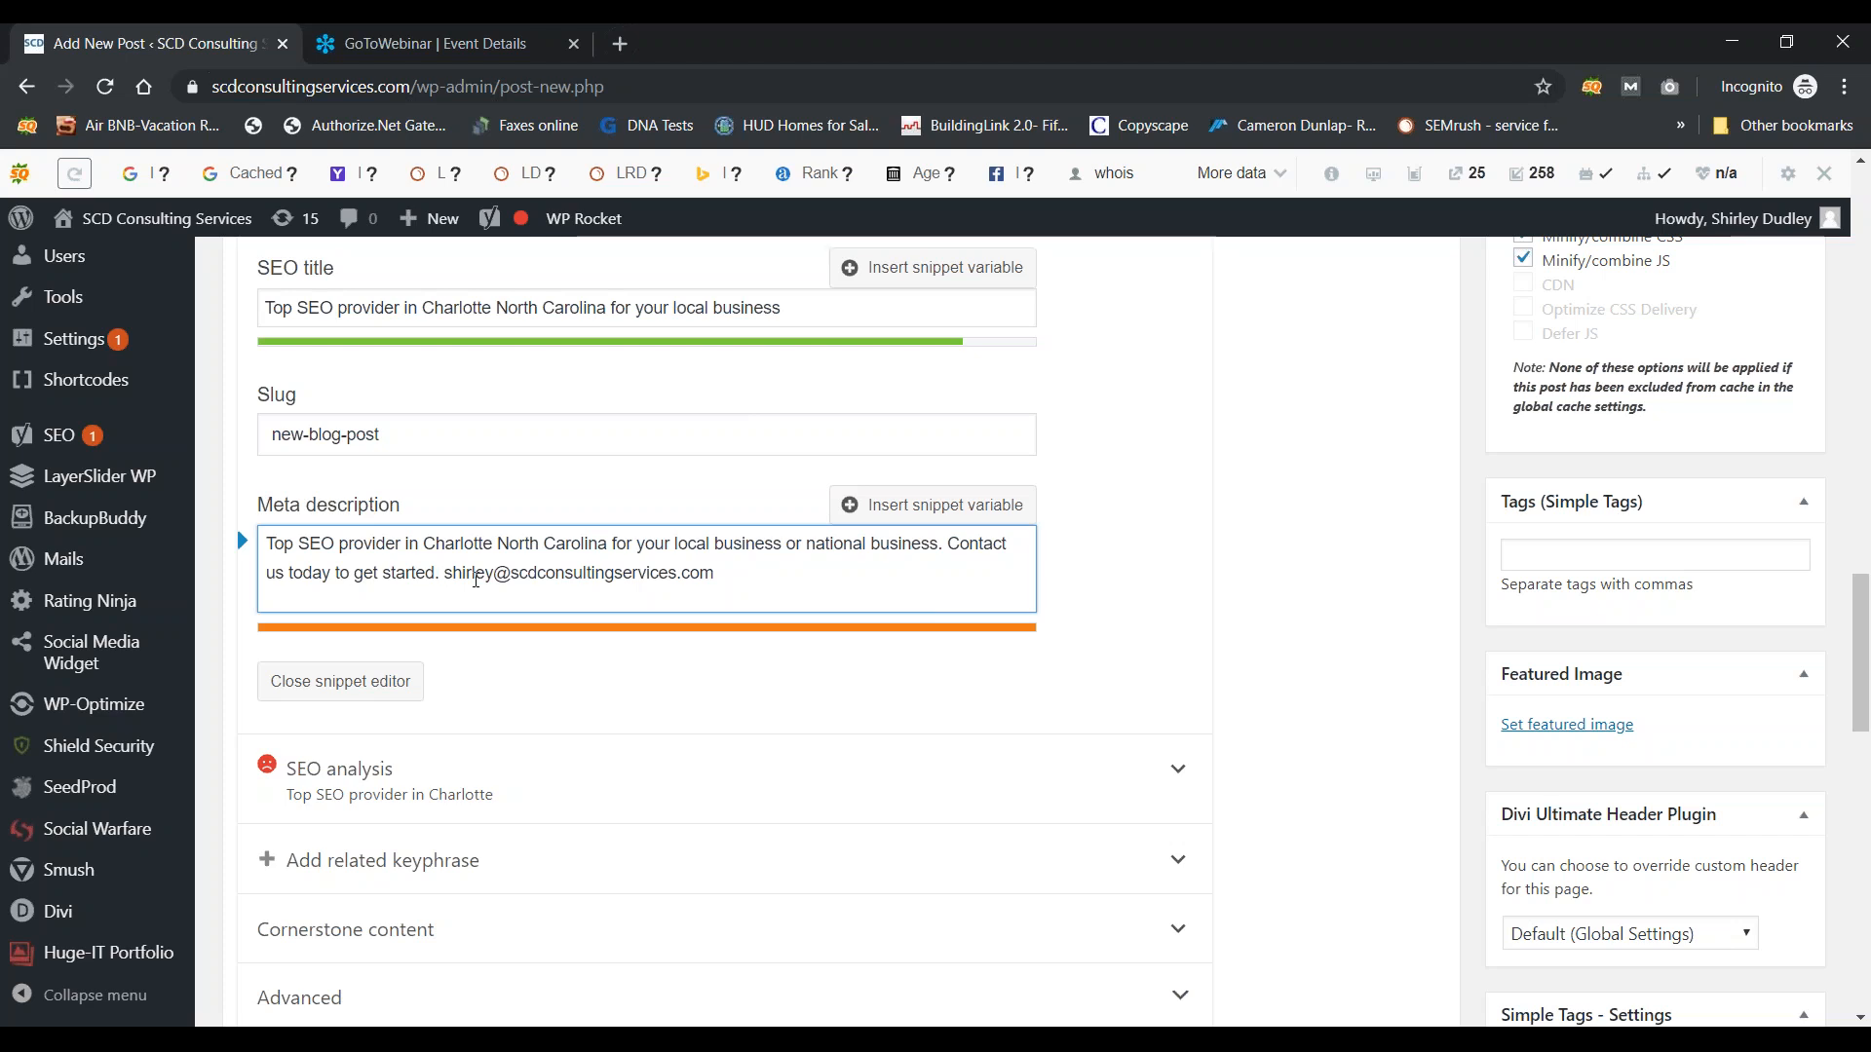
key("BackSpace")
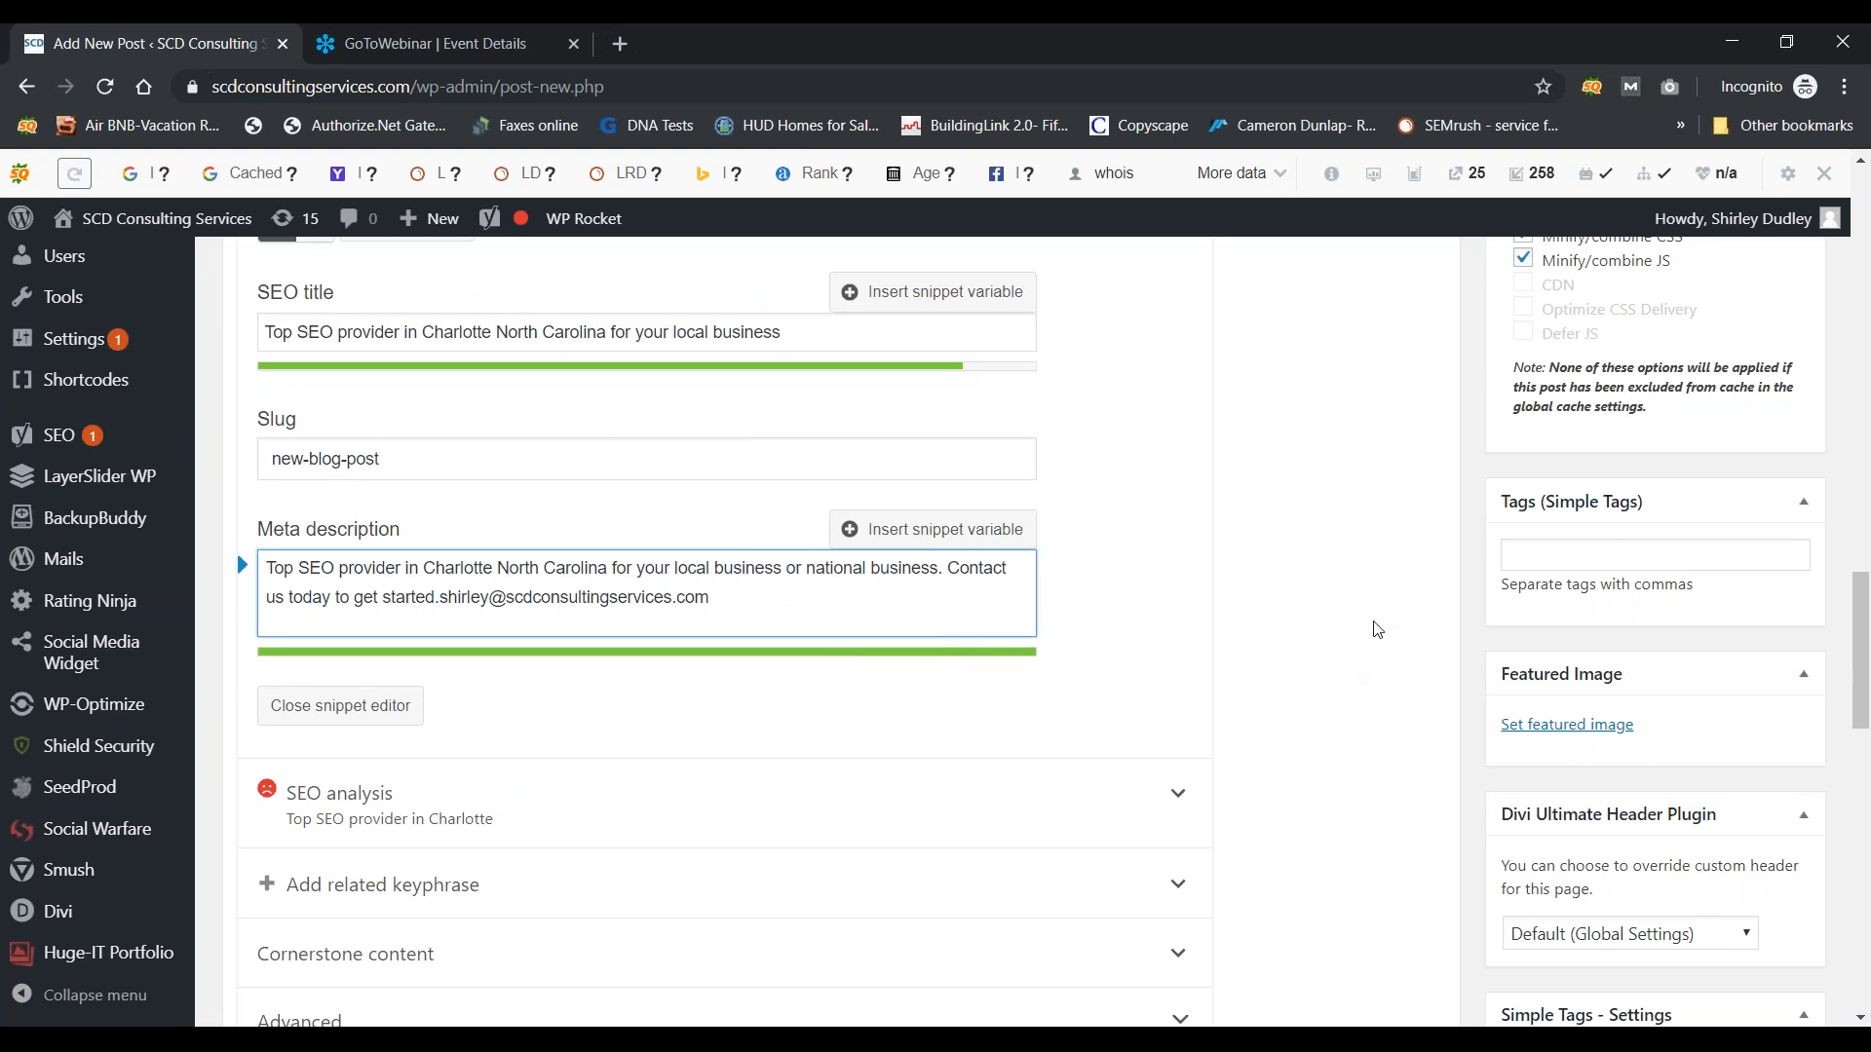
Step: Add the tags Top SEO, Charlotte NC and Search Engine Optimization, then open the featured image library
left_click(1571, 559)
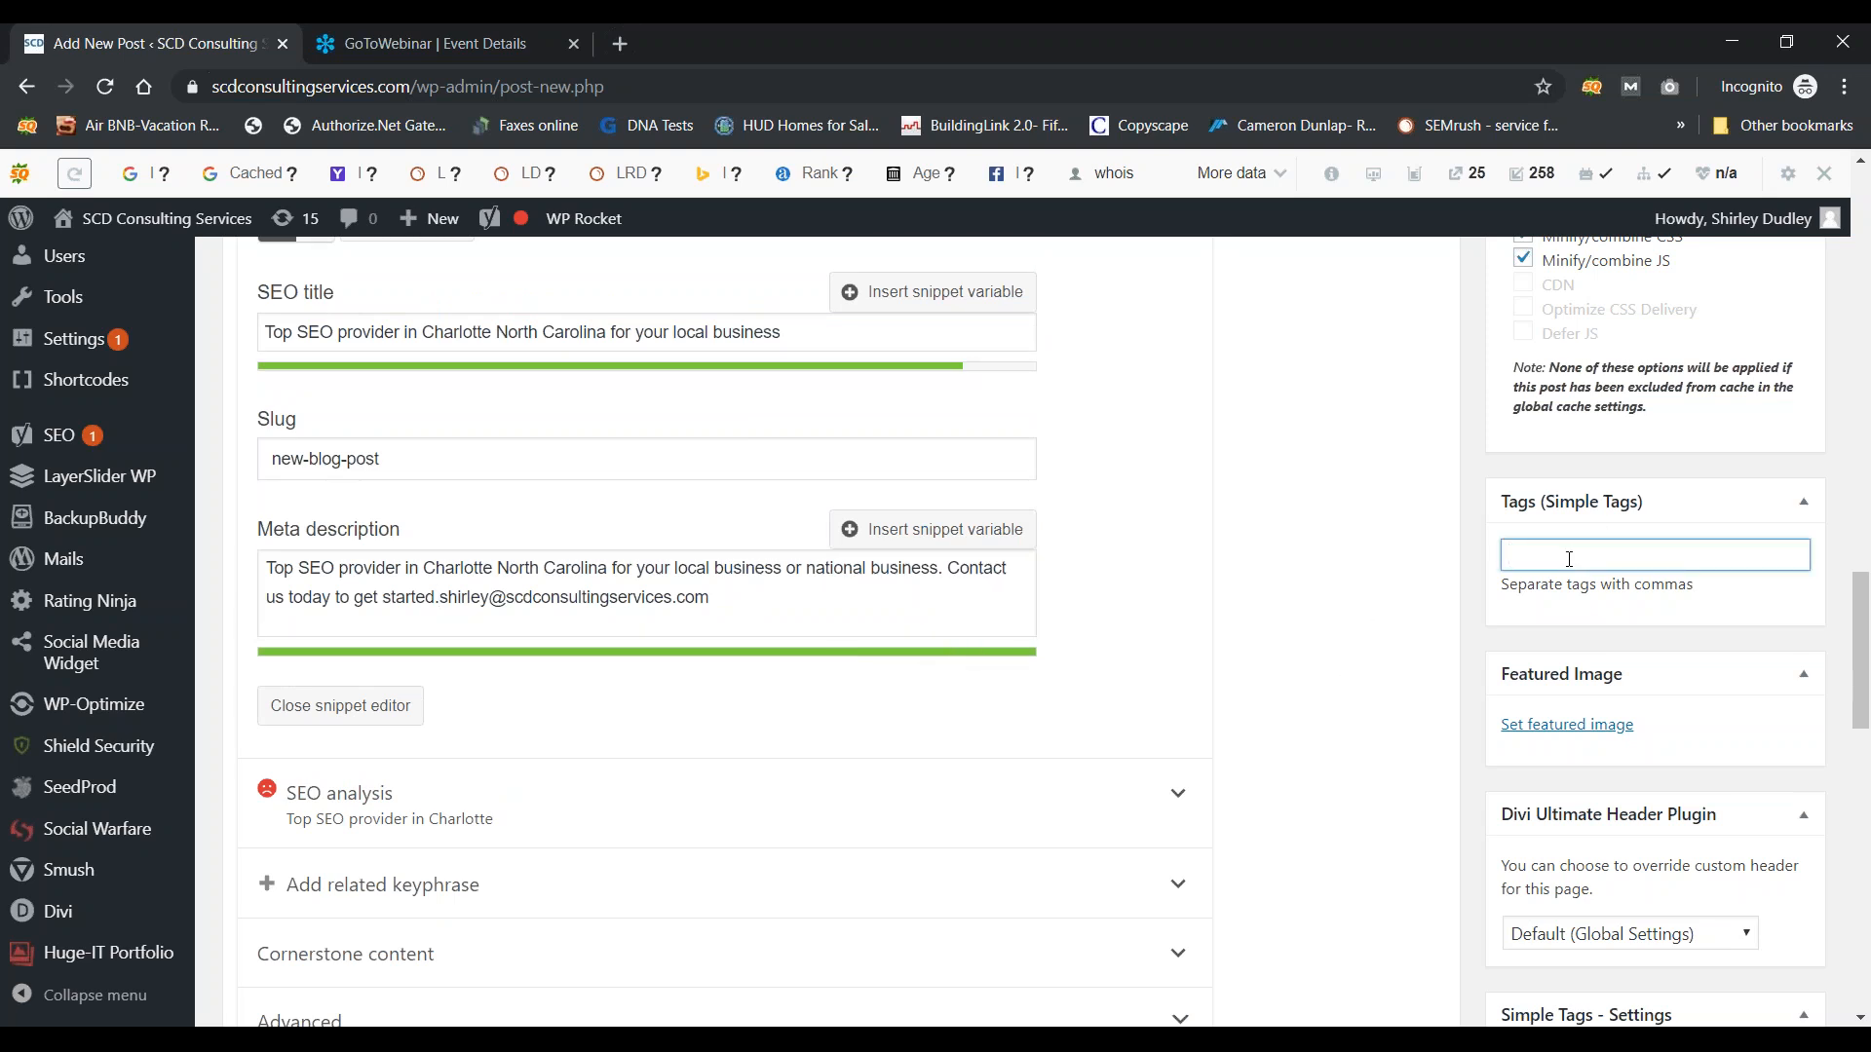
key("BackSpace")
key("BackSpace")
type("op")
type(" SEO, CHarlot")
type("harlotte NC")
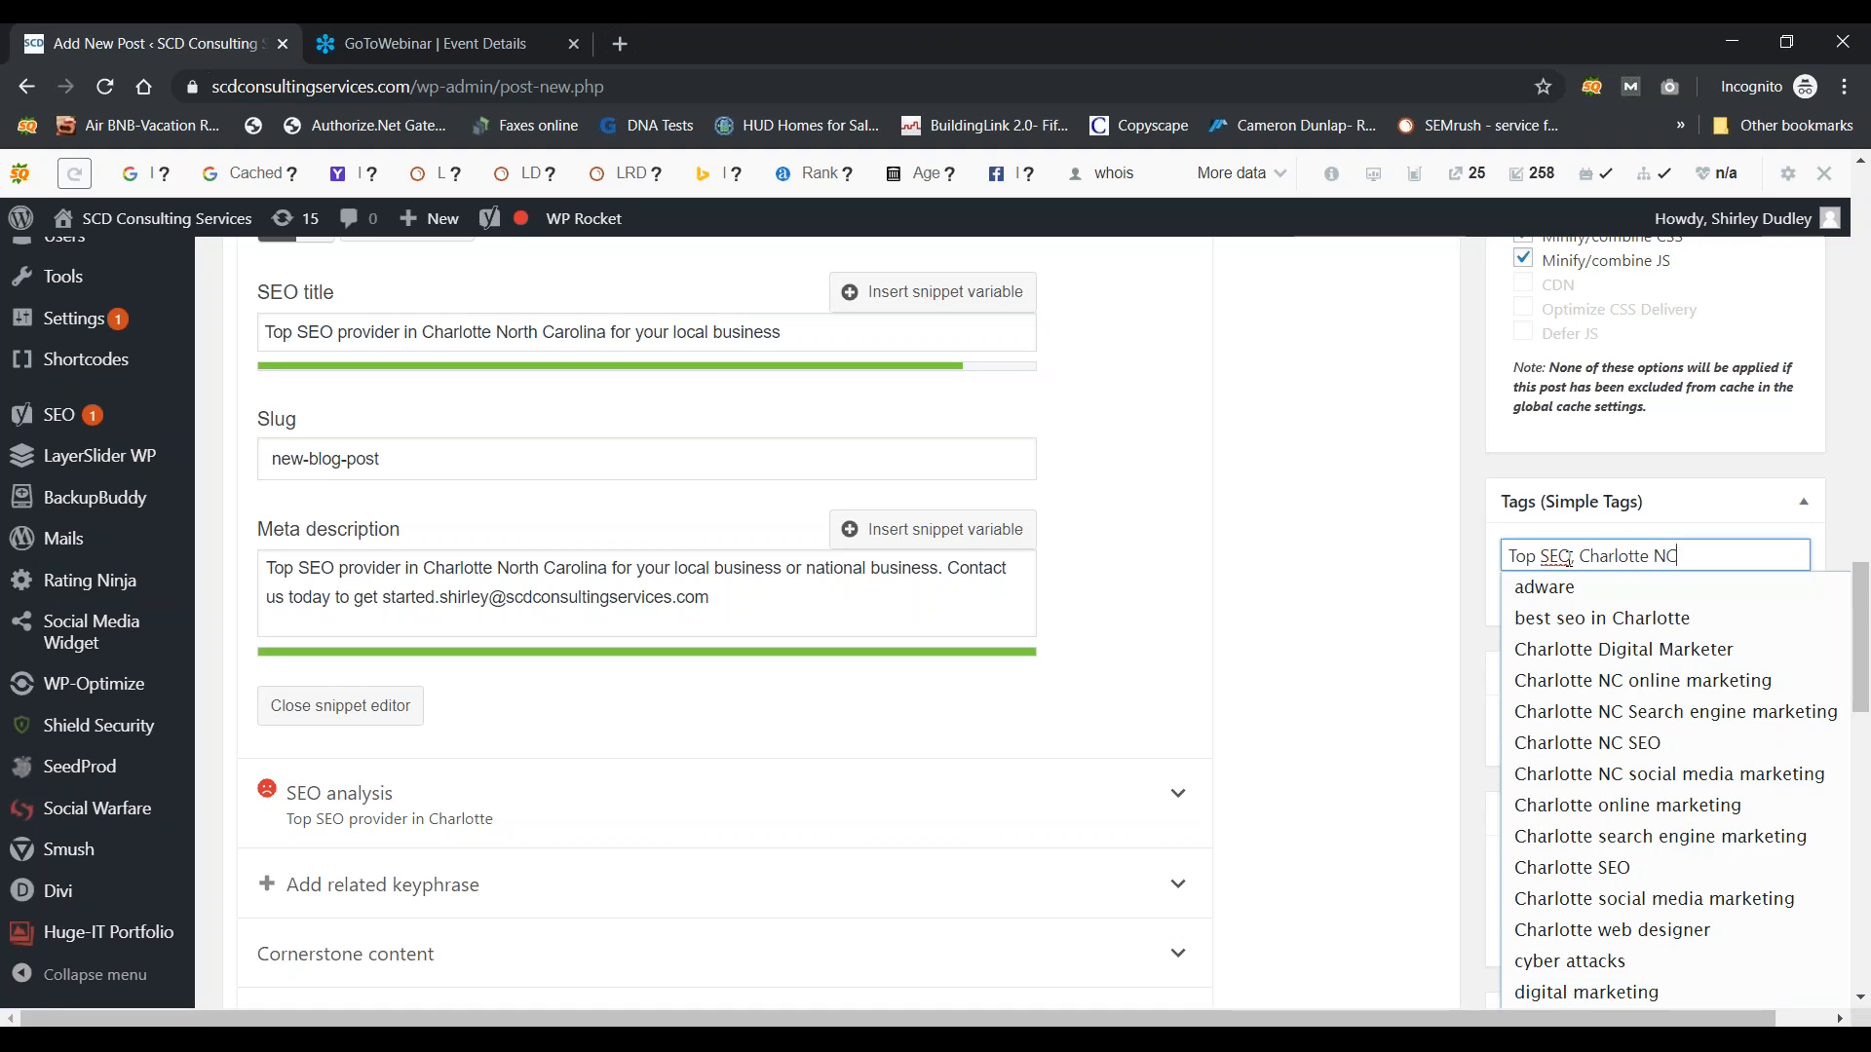
type(", Search Engine Optimization")
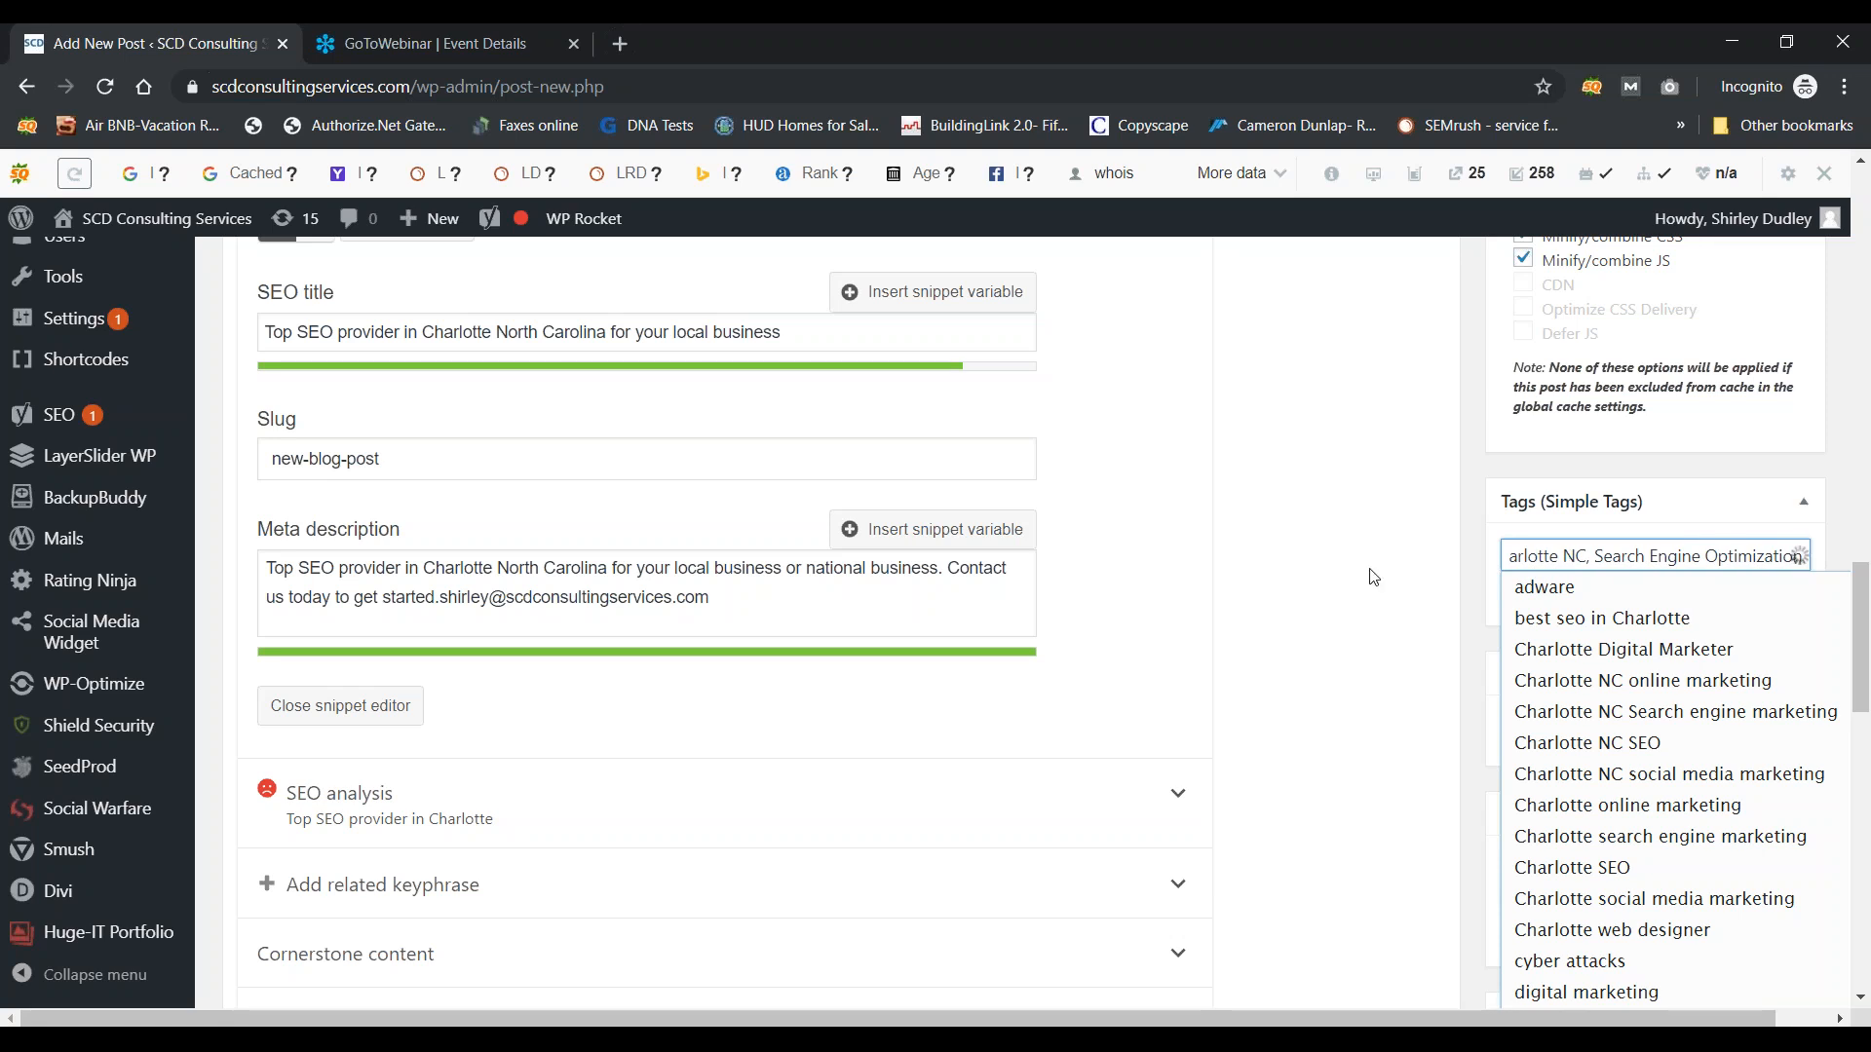
left_click(1282, 522)
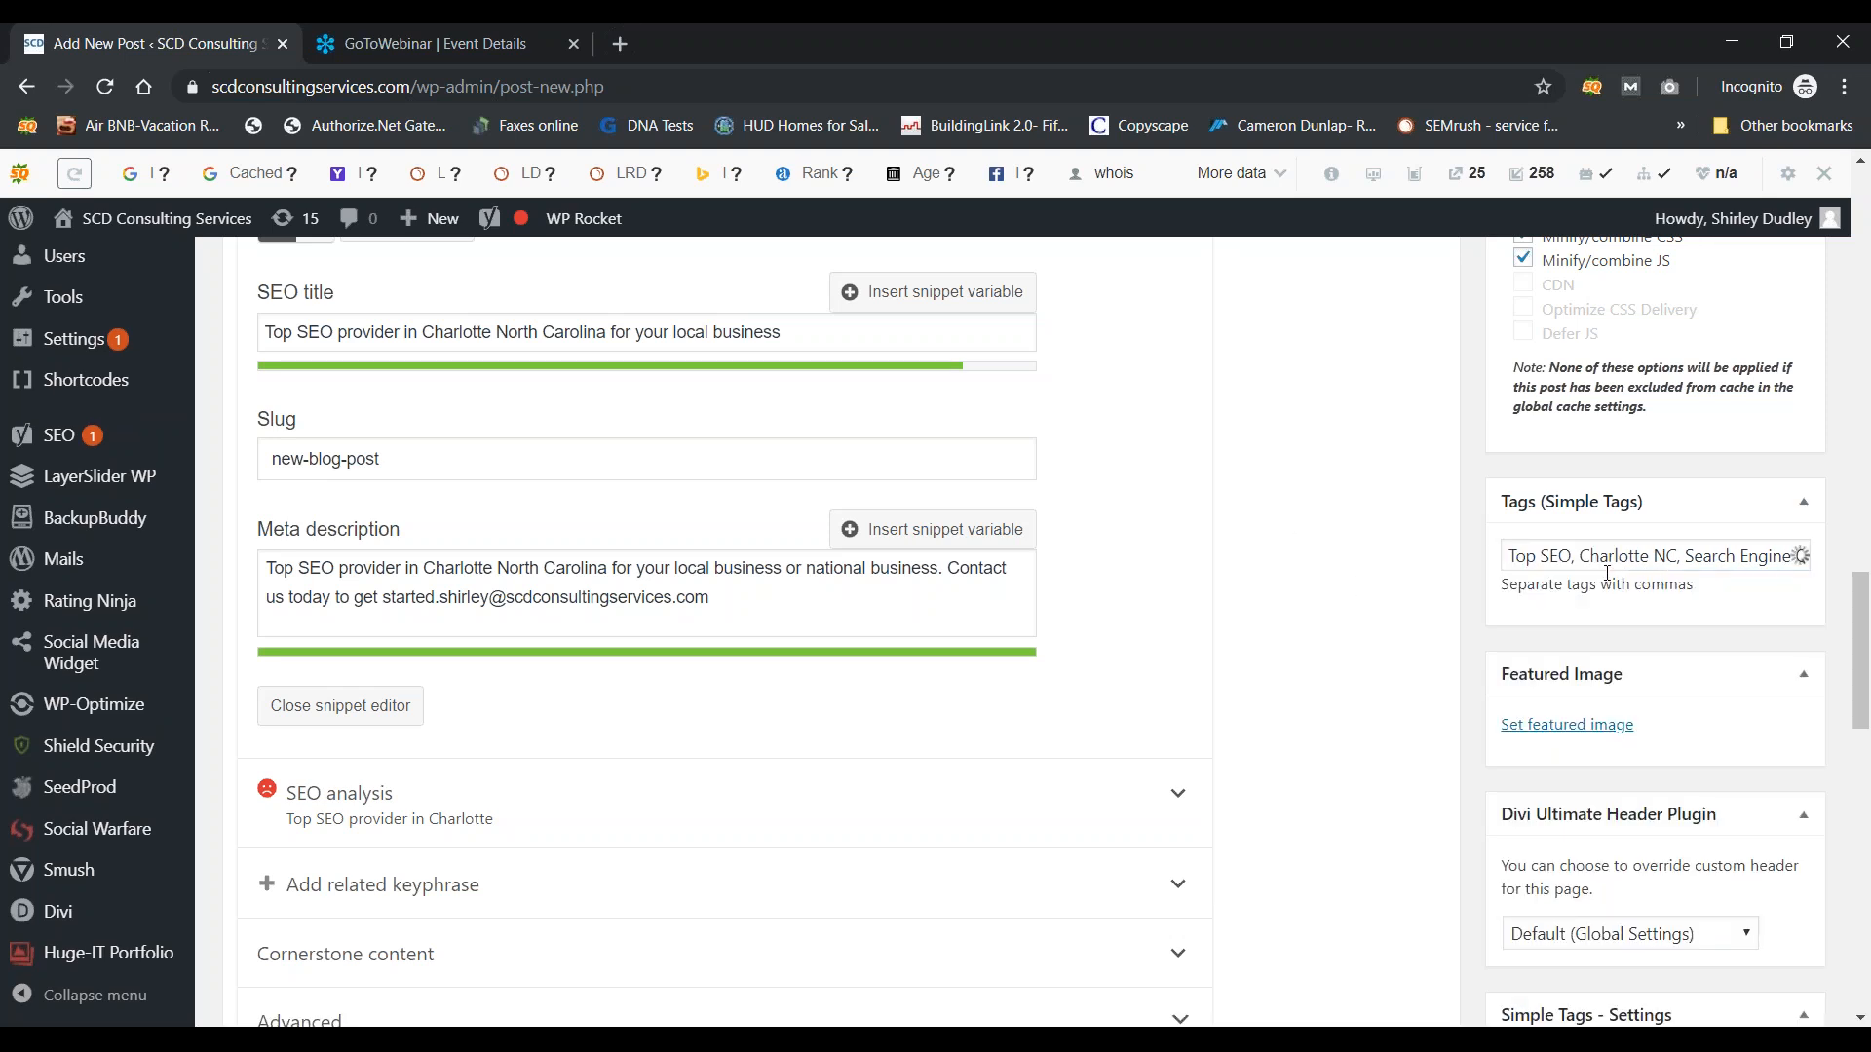
scroll(1754, 614, "down", 2)
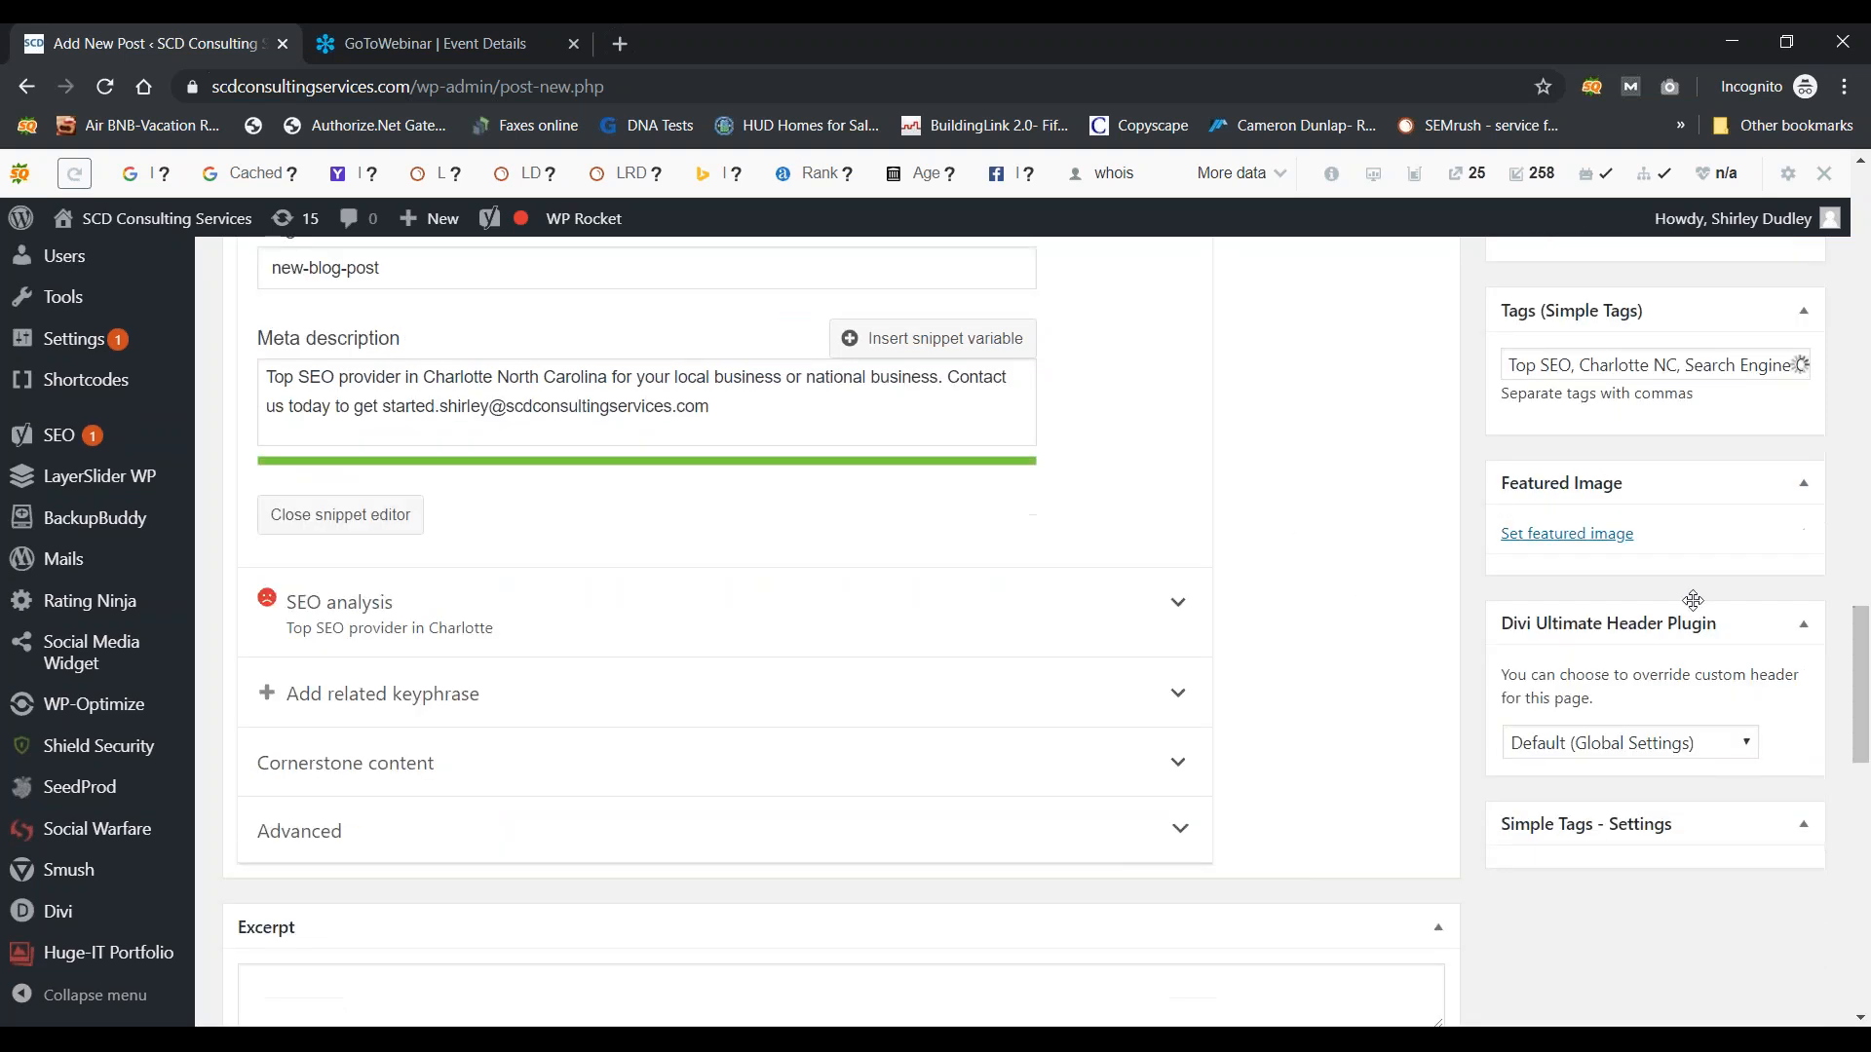
left_click(1588, 535)
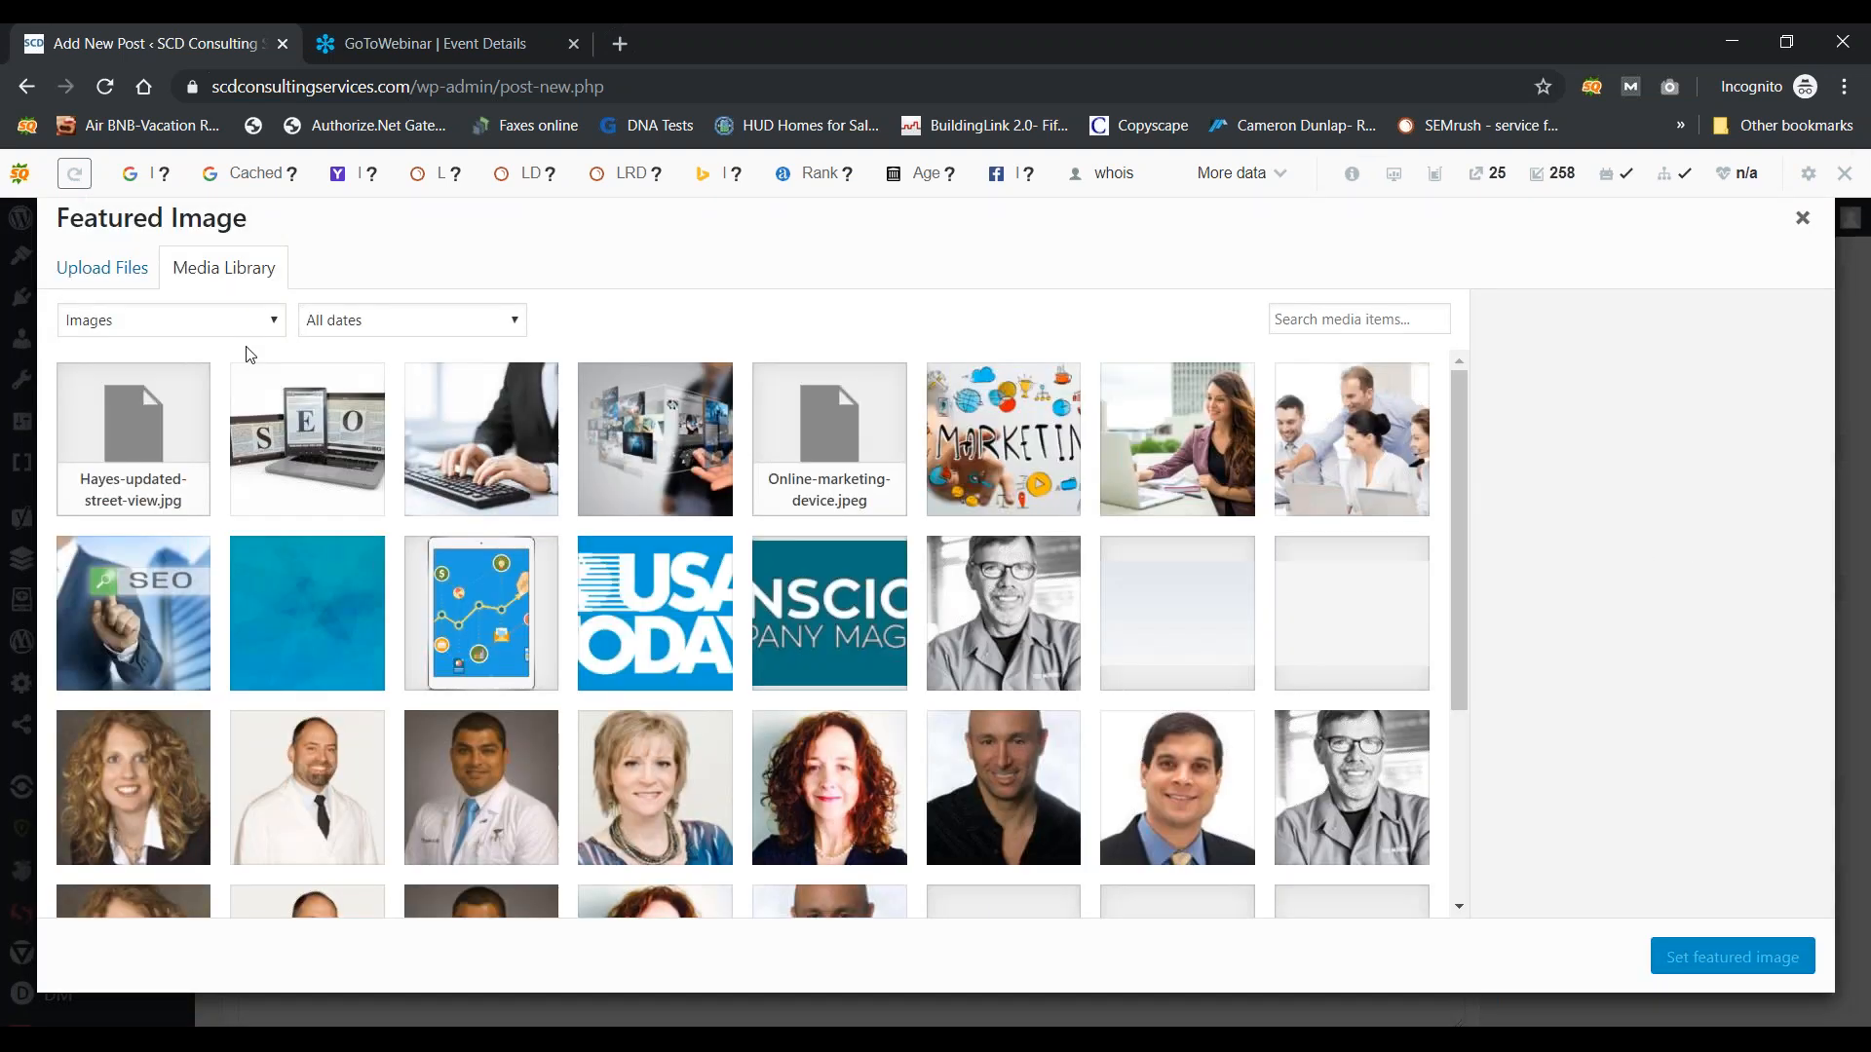
Step: Pick SEO-screen.jpg in the Media Library and set it as the featured image
left_click(302, 448)
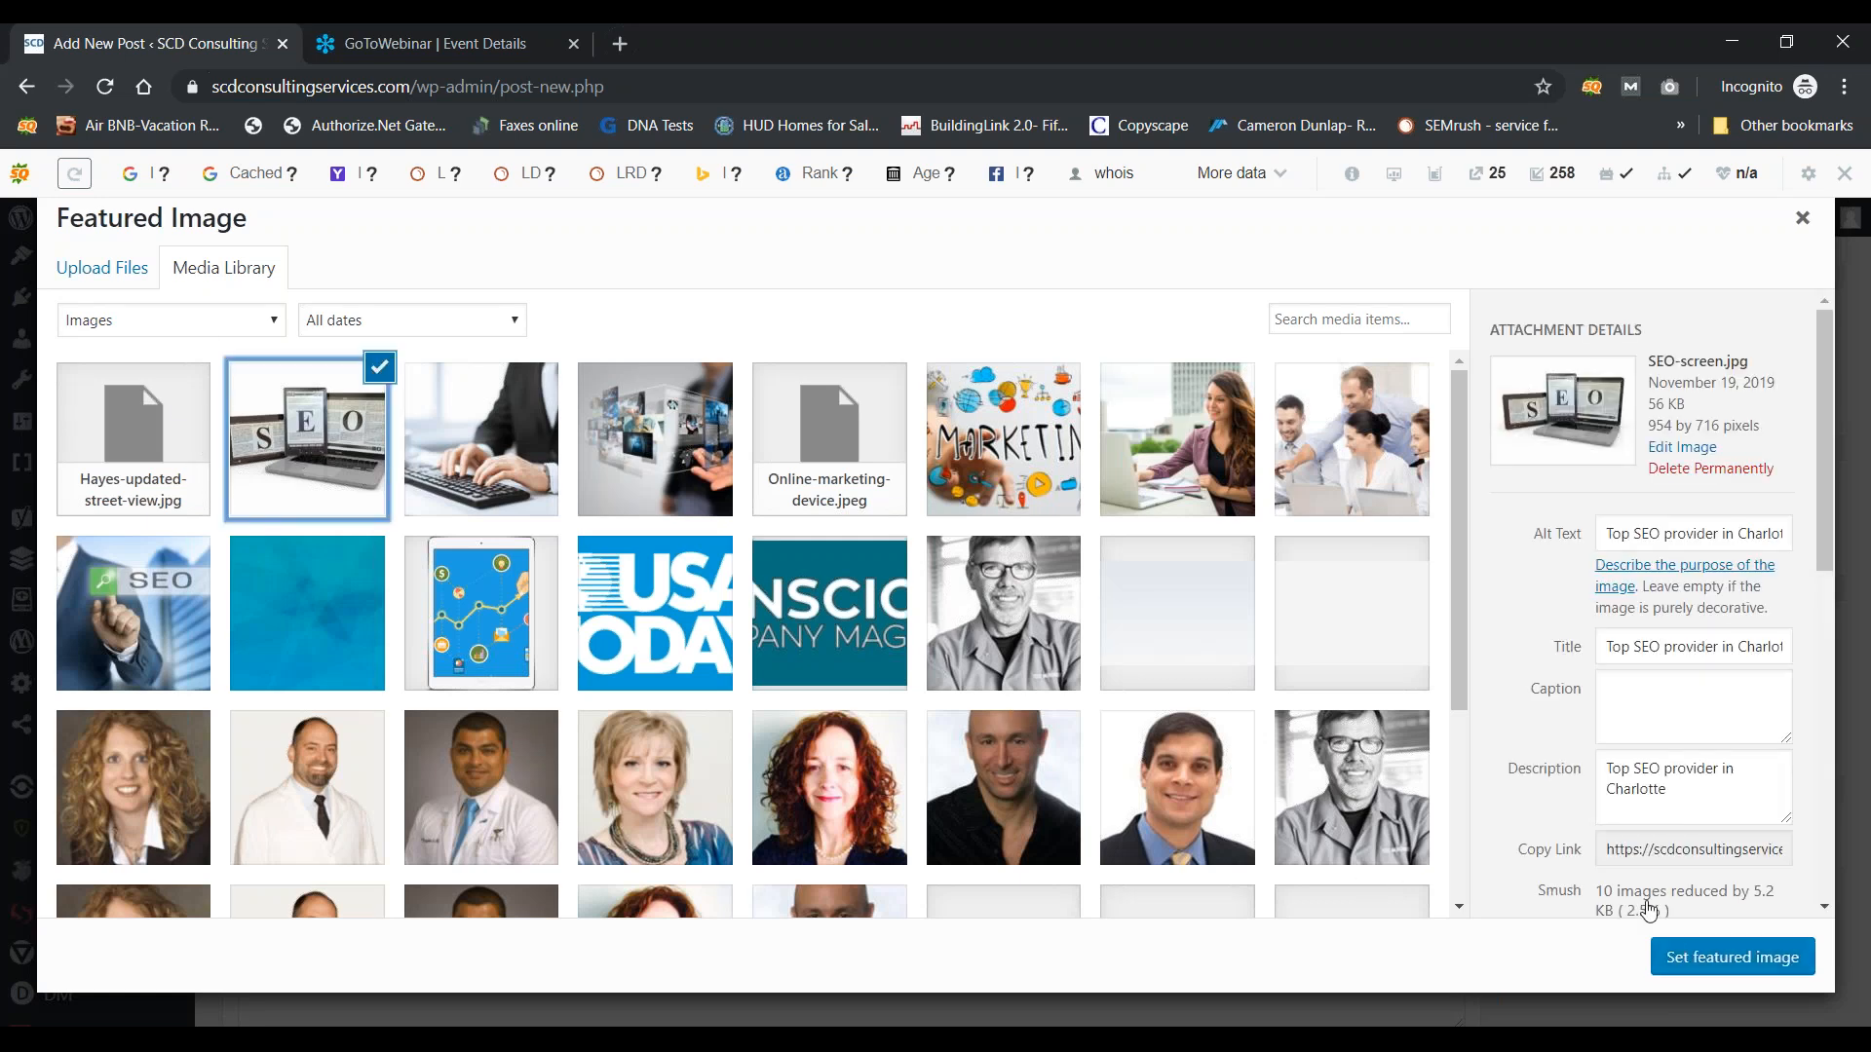
left_click(1687, 959)
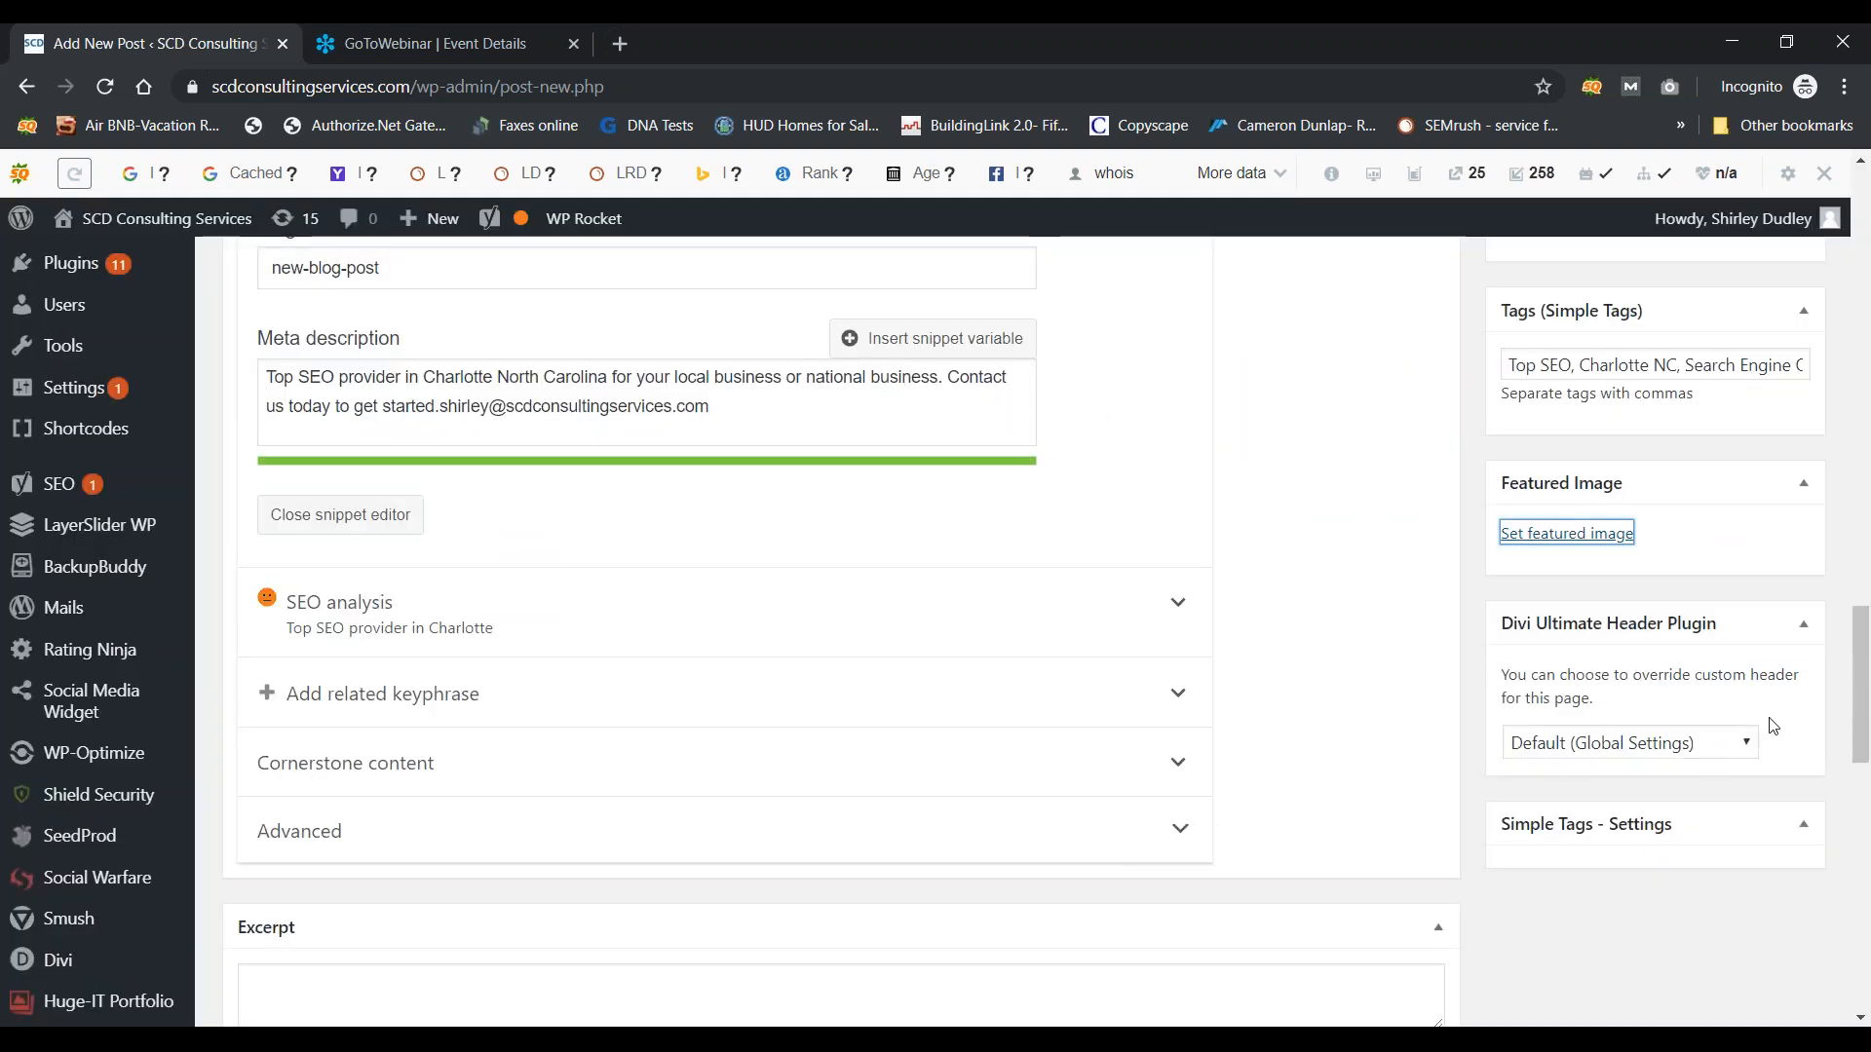
left_click_drag(1861, 706, 1851, 382)
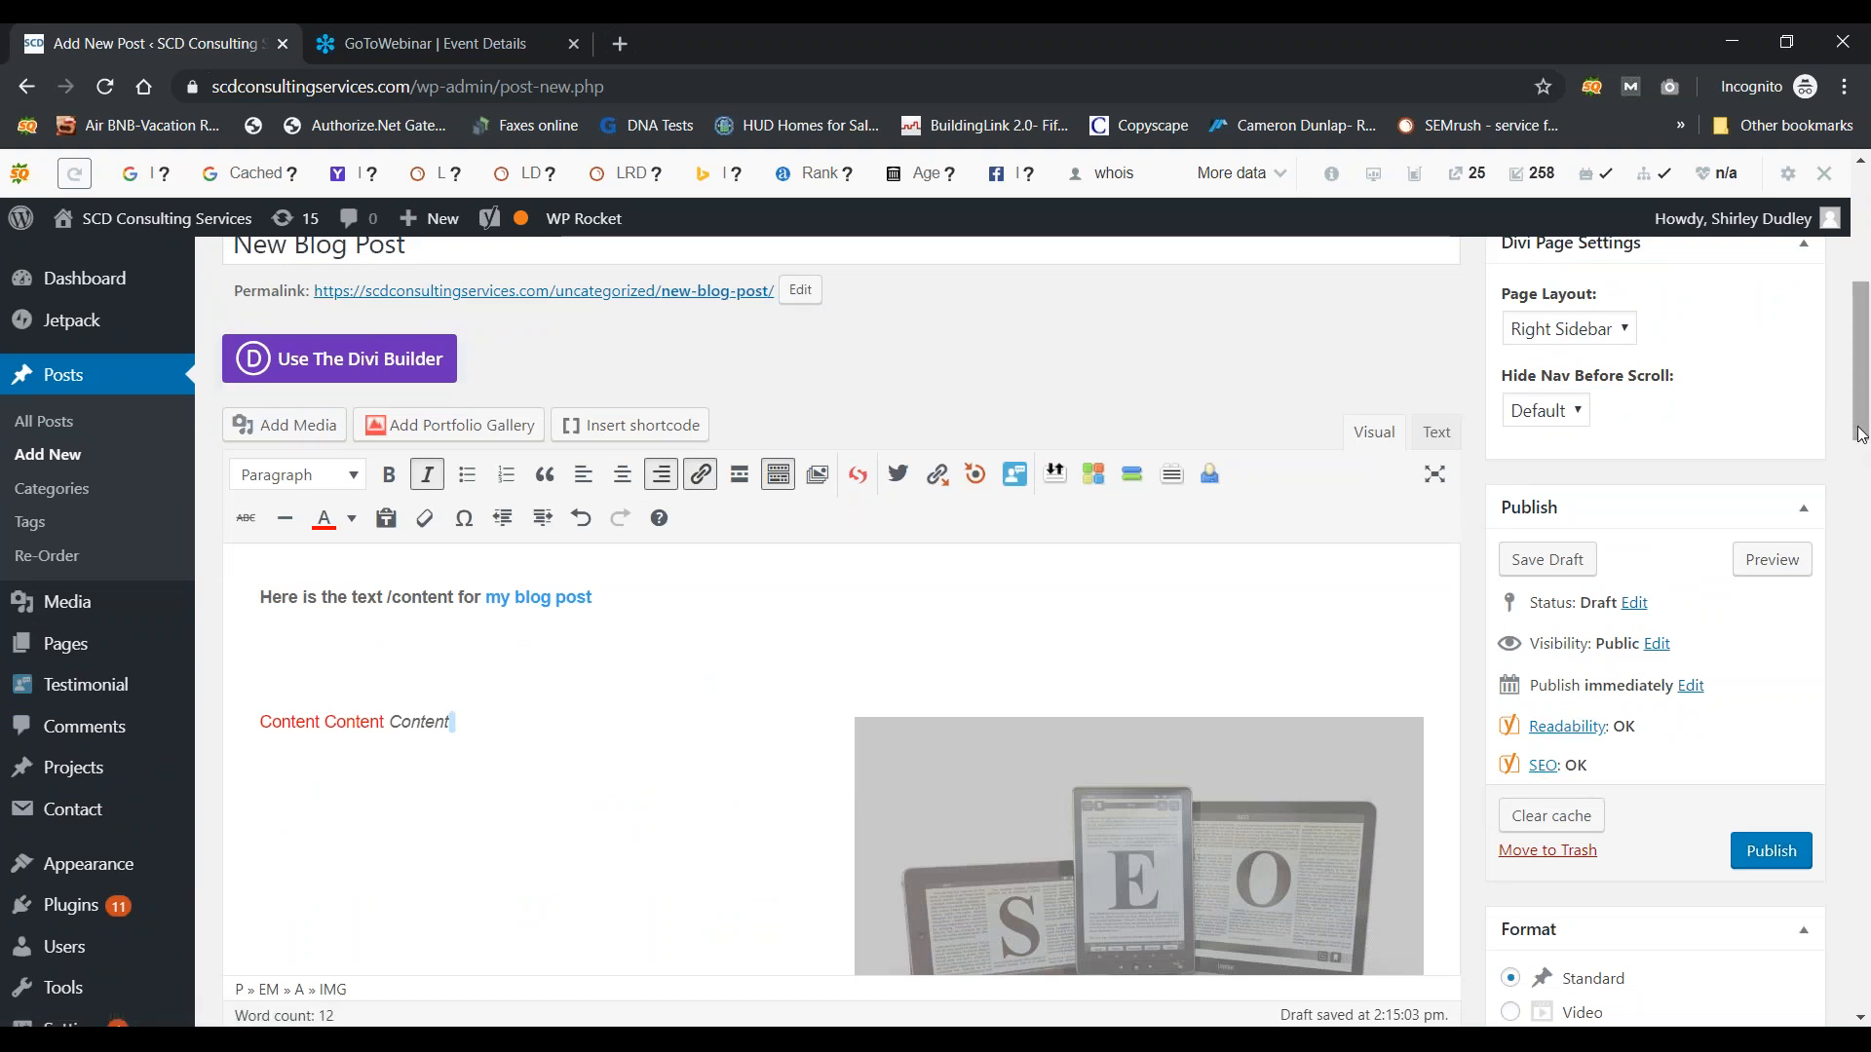
Step: Scroll to the Yoast SEO box and show its Readability analysis results
left_click_drag(1858, 434, 1858, 601)
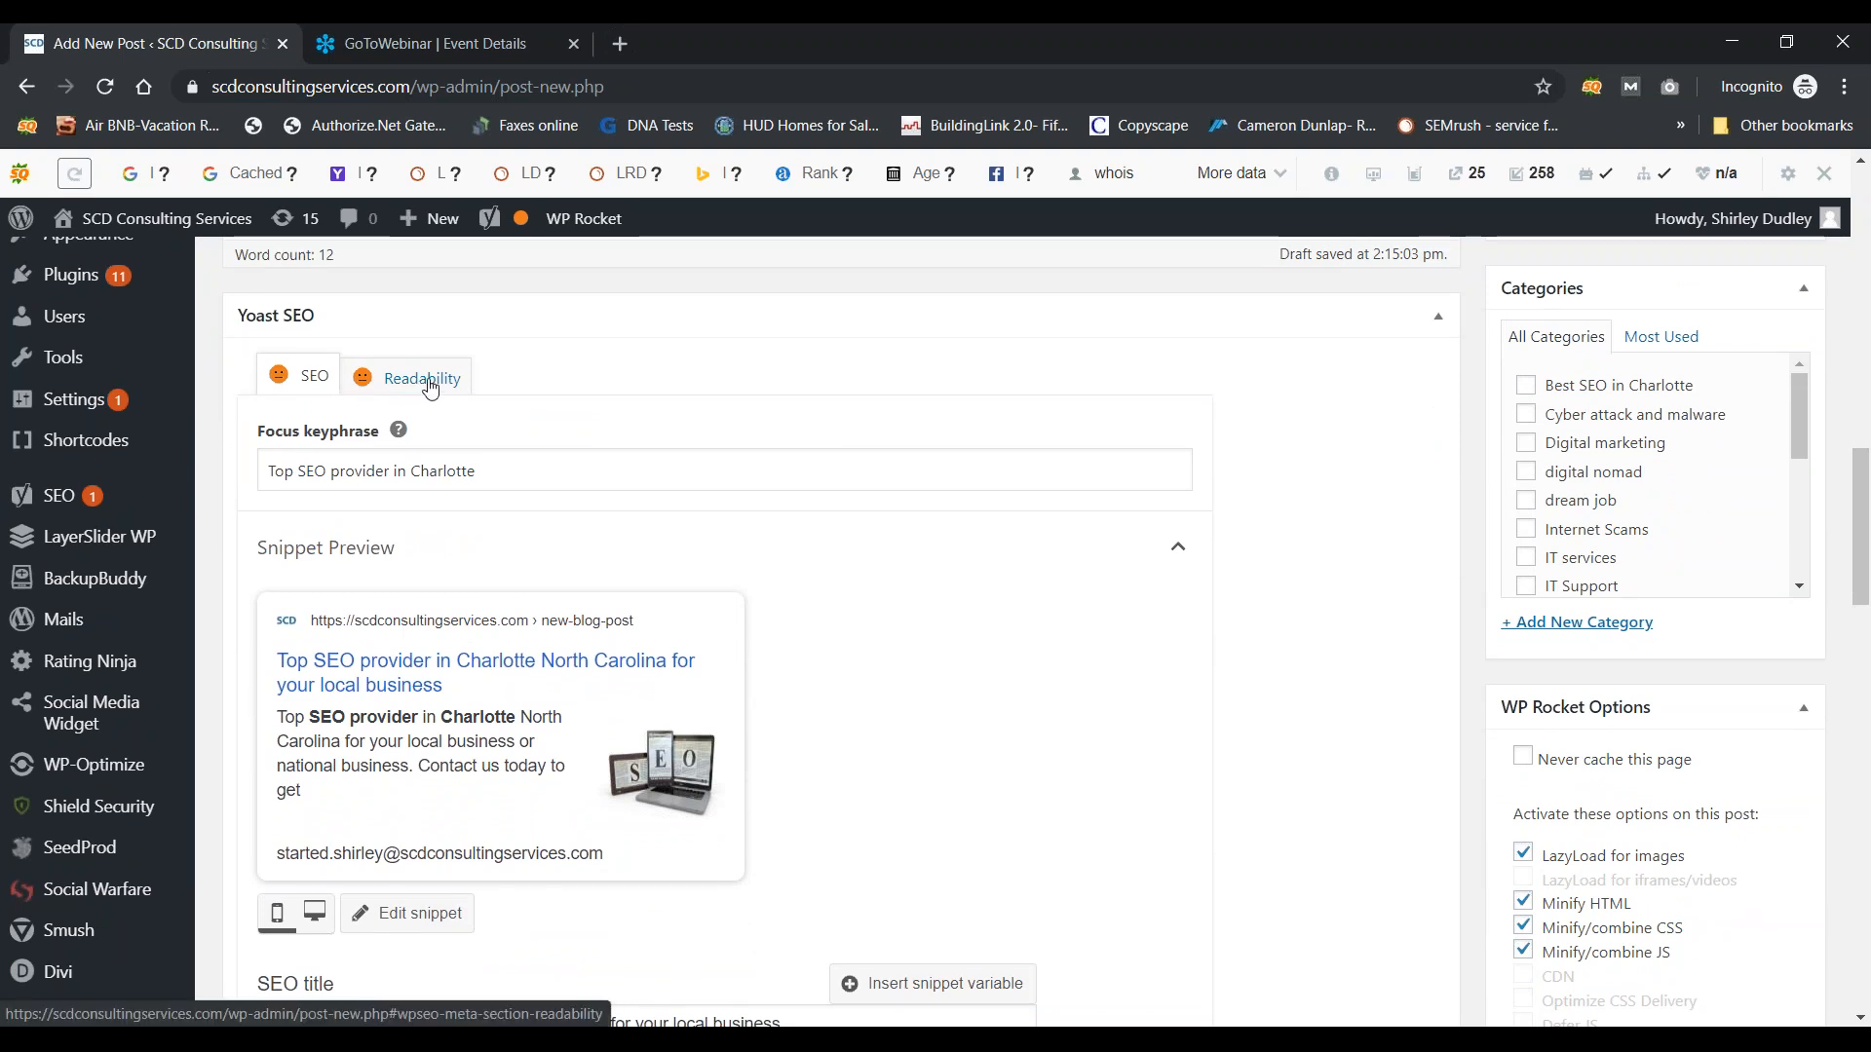
left_click(430, 388)
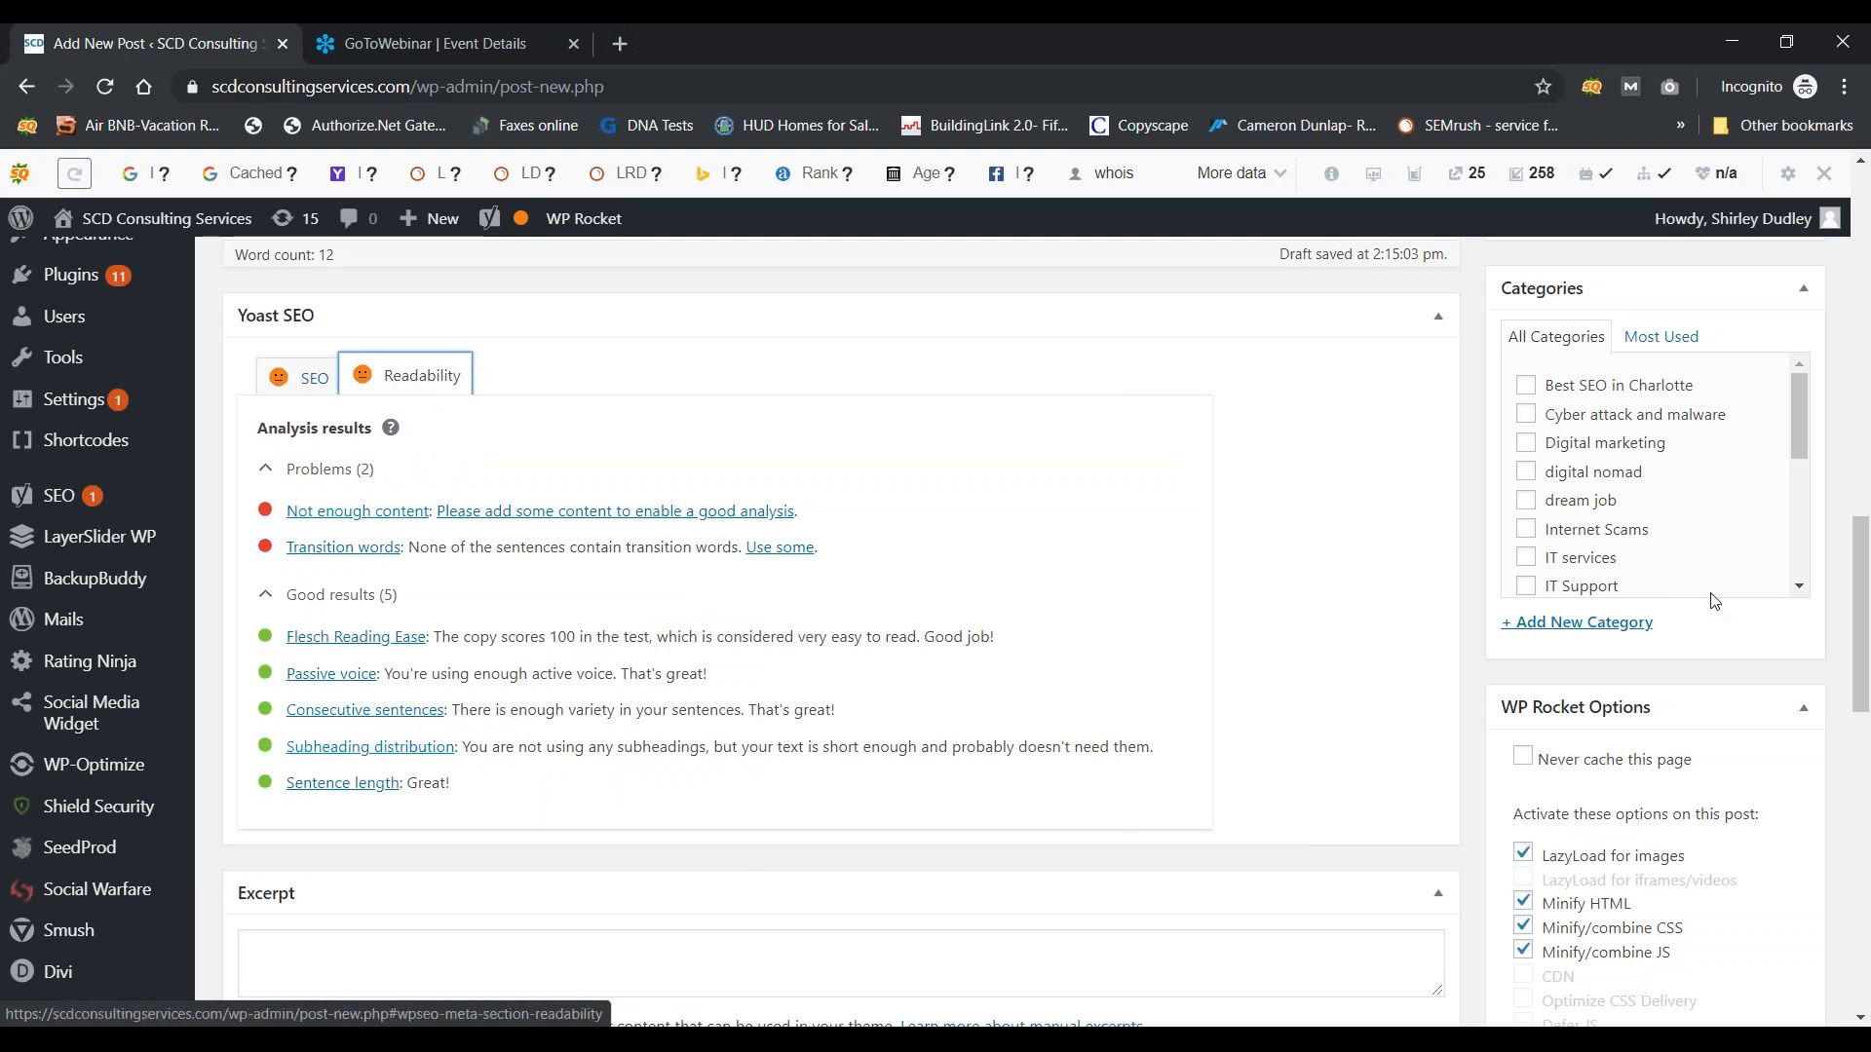
mouse_move(1864, 646)
left_mouse_down()
mouse_move(1866, 386)
mouse_move(1868, 664)
left_mouse_up()
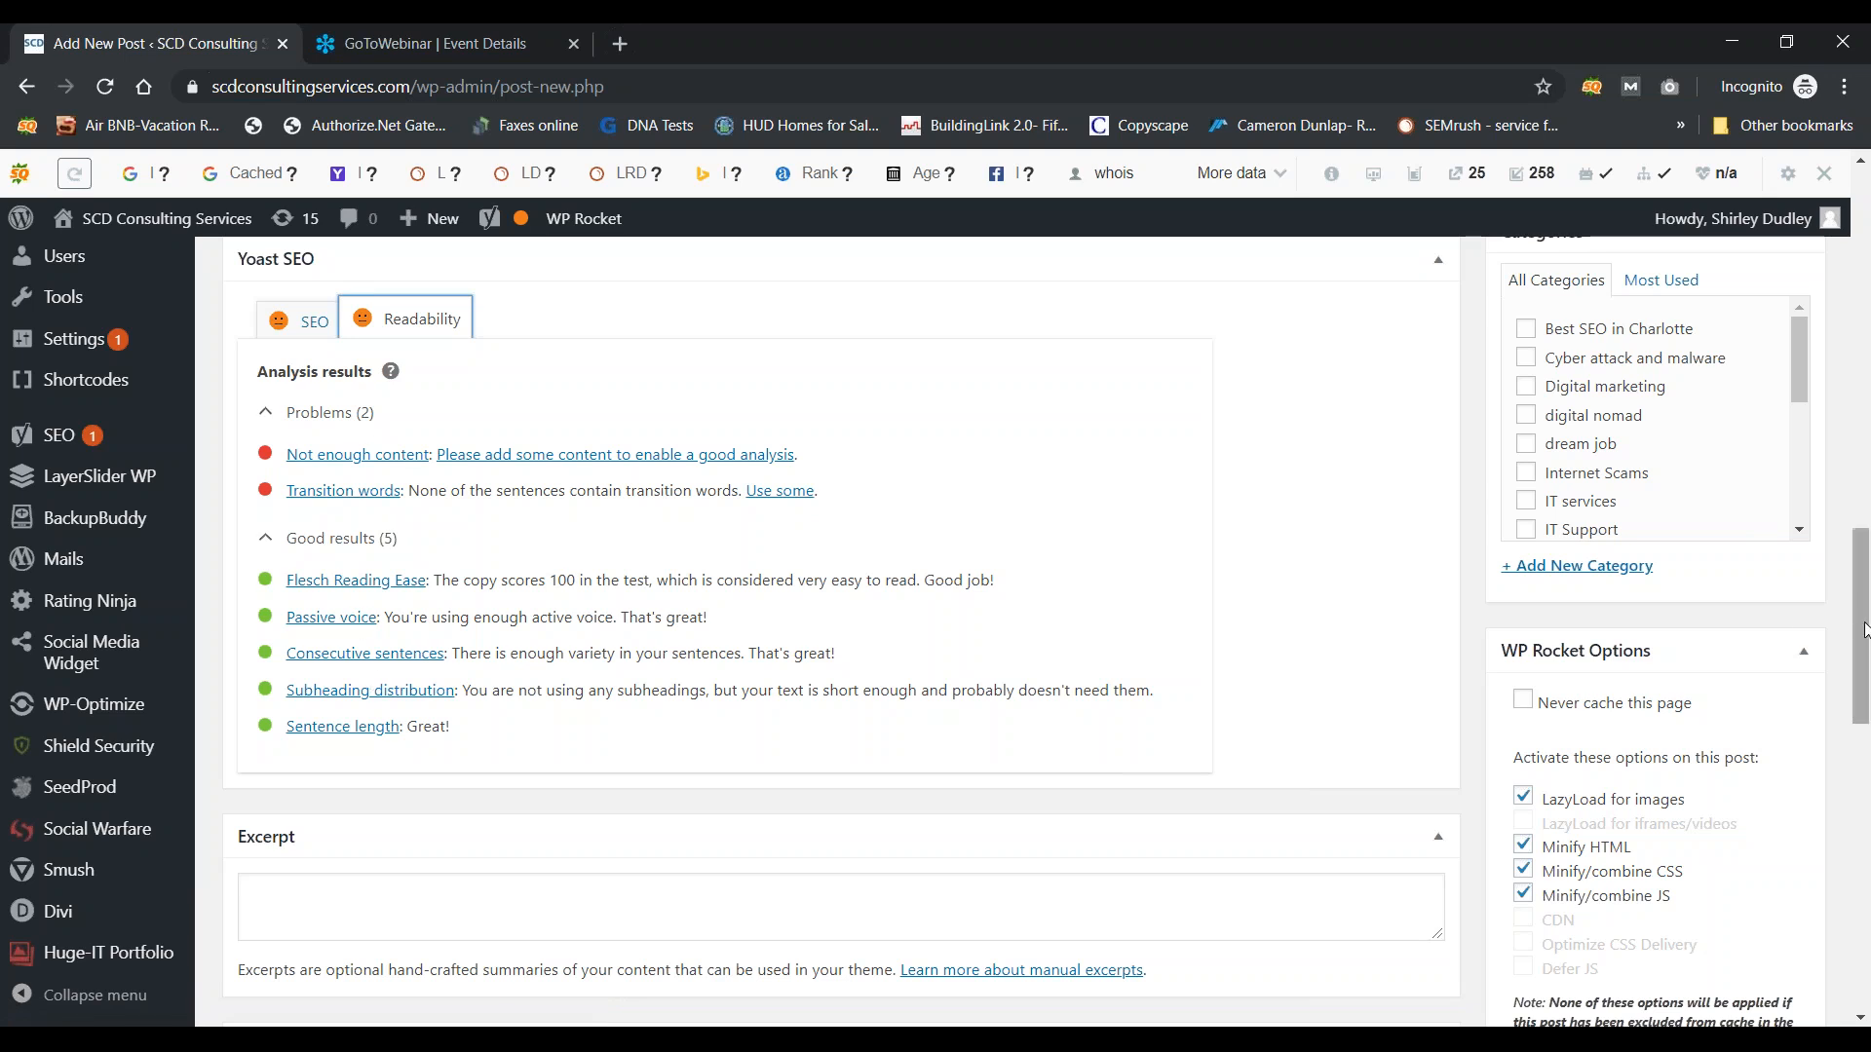
scroll(1863, 624, "up", 2)
scroll(1863, 560, "up", 7)
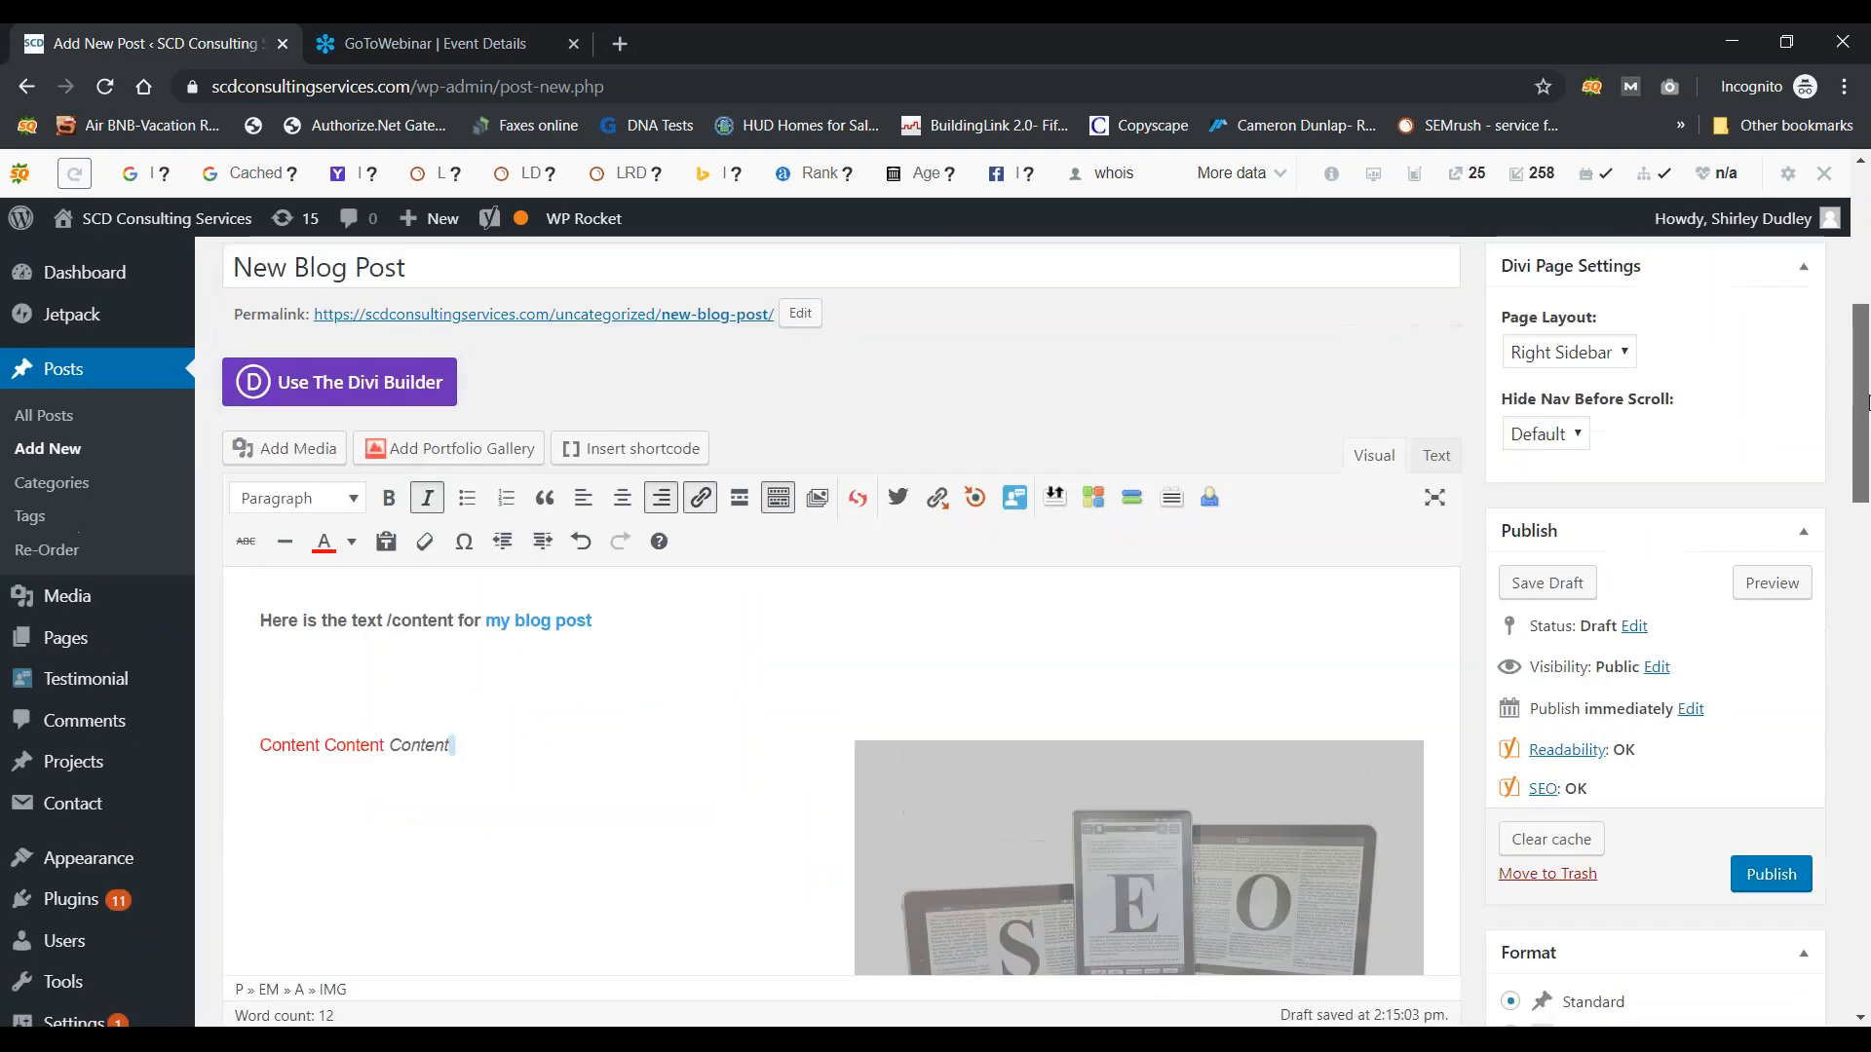
scroll(1559, 695, "down", 1)
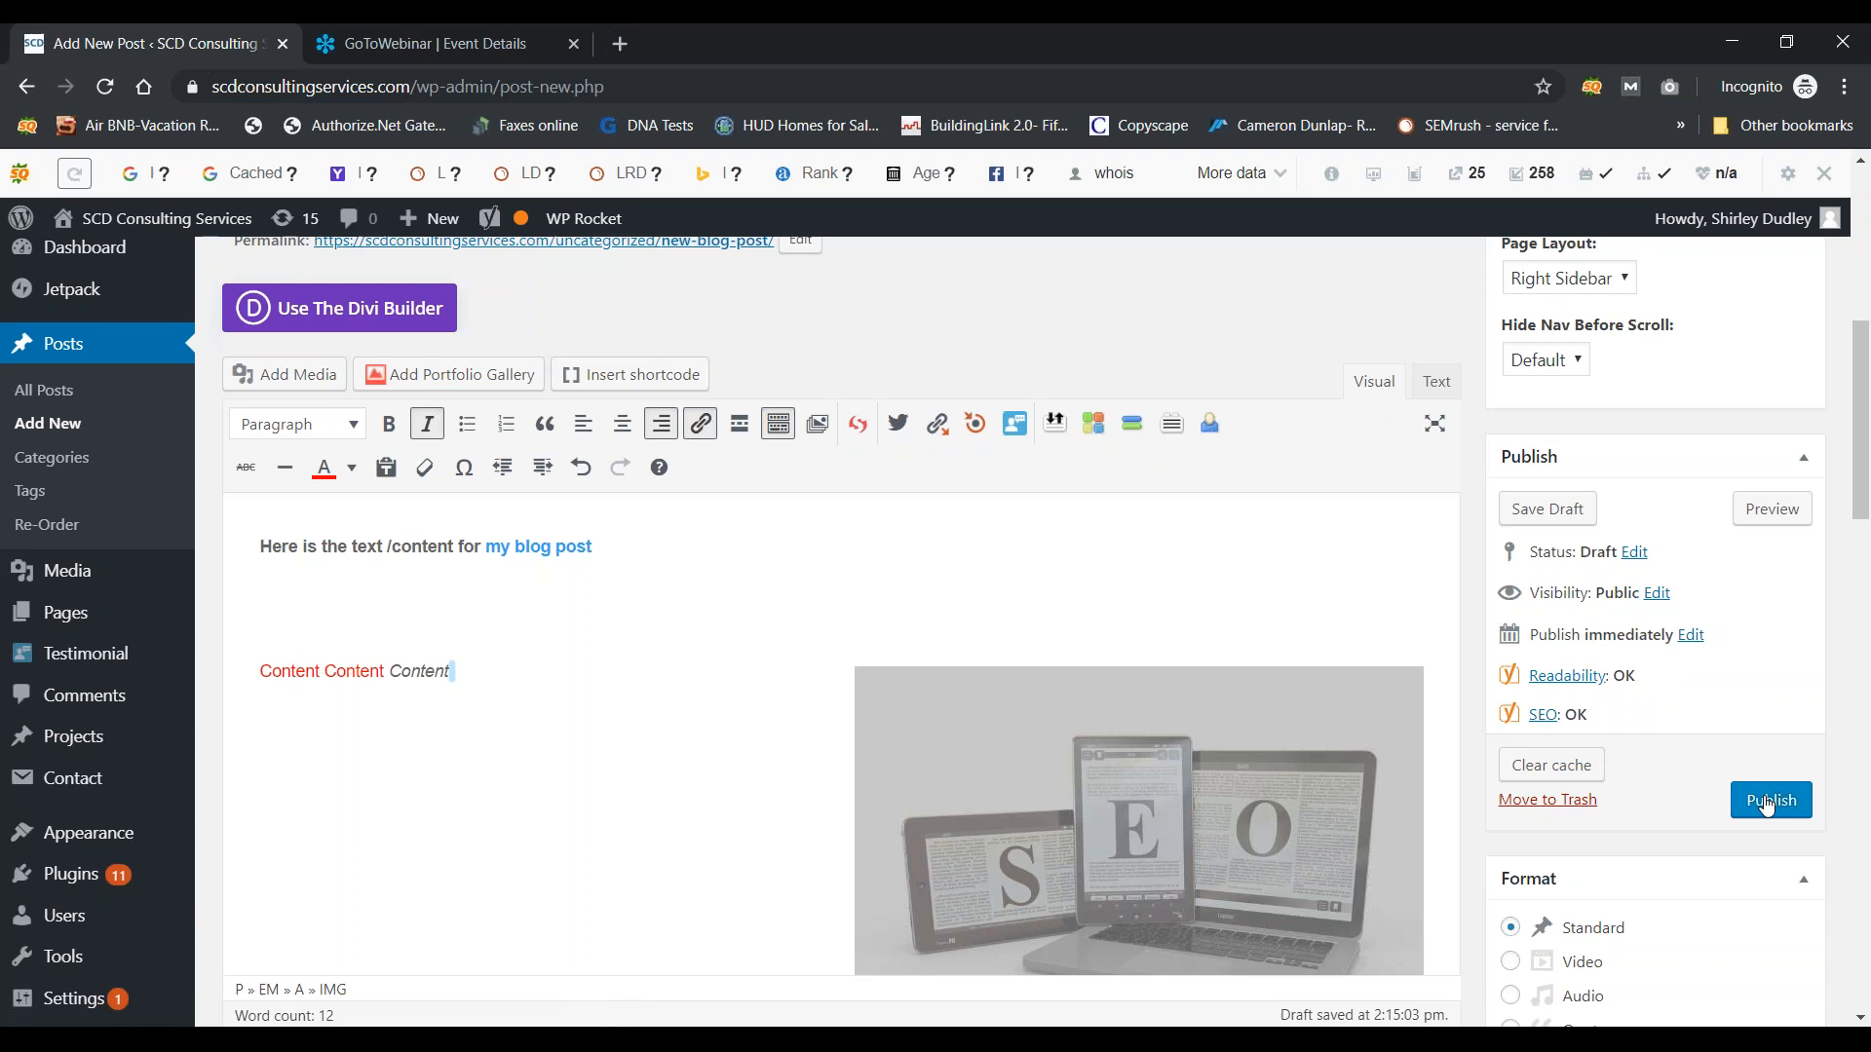
scroll(1027, 526, "up", 4)
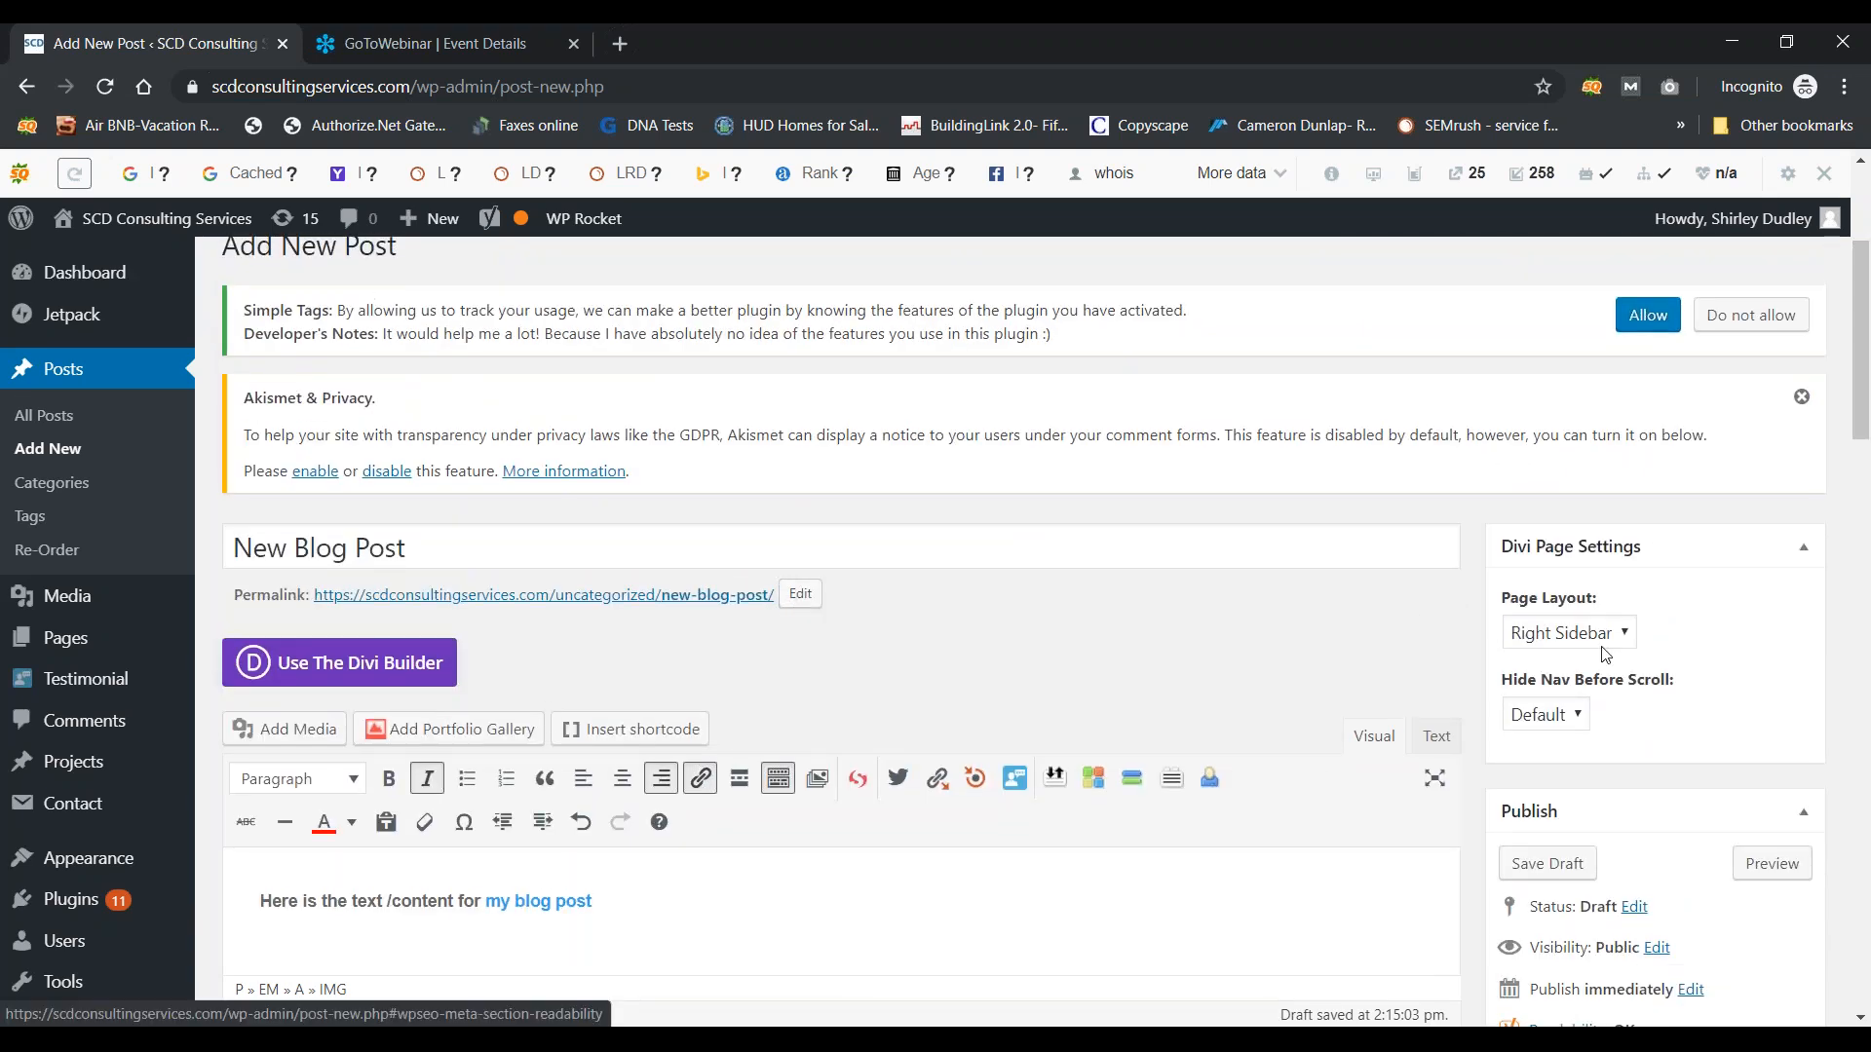
left_click_drag(1858, 434, 1863, 673)
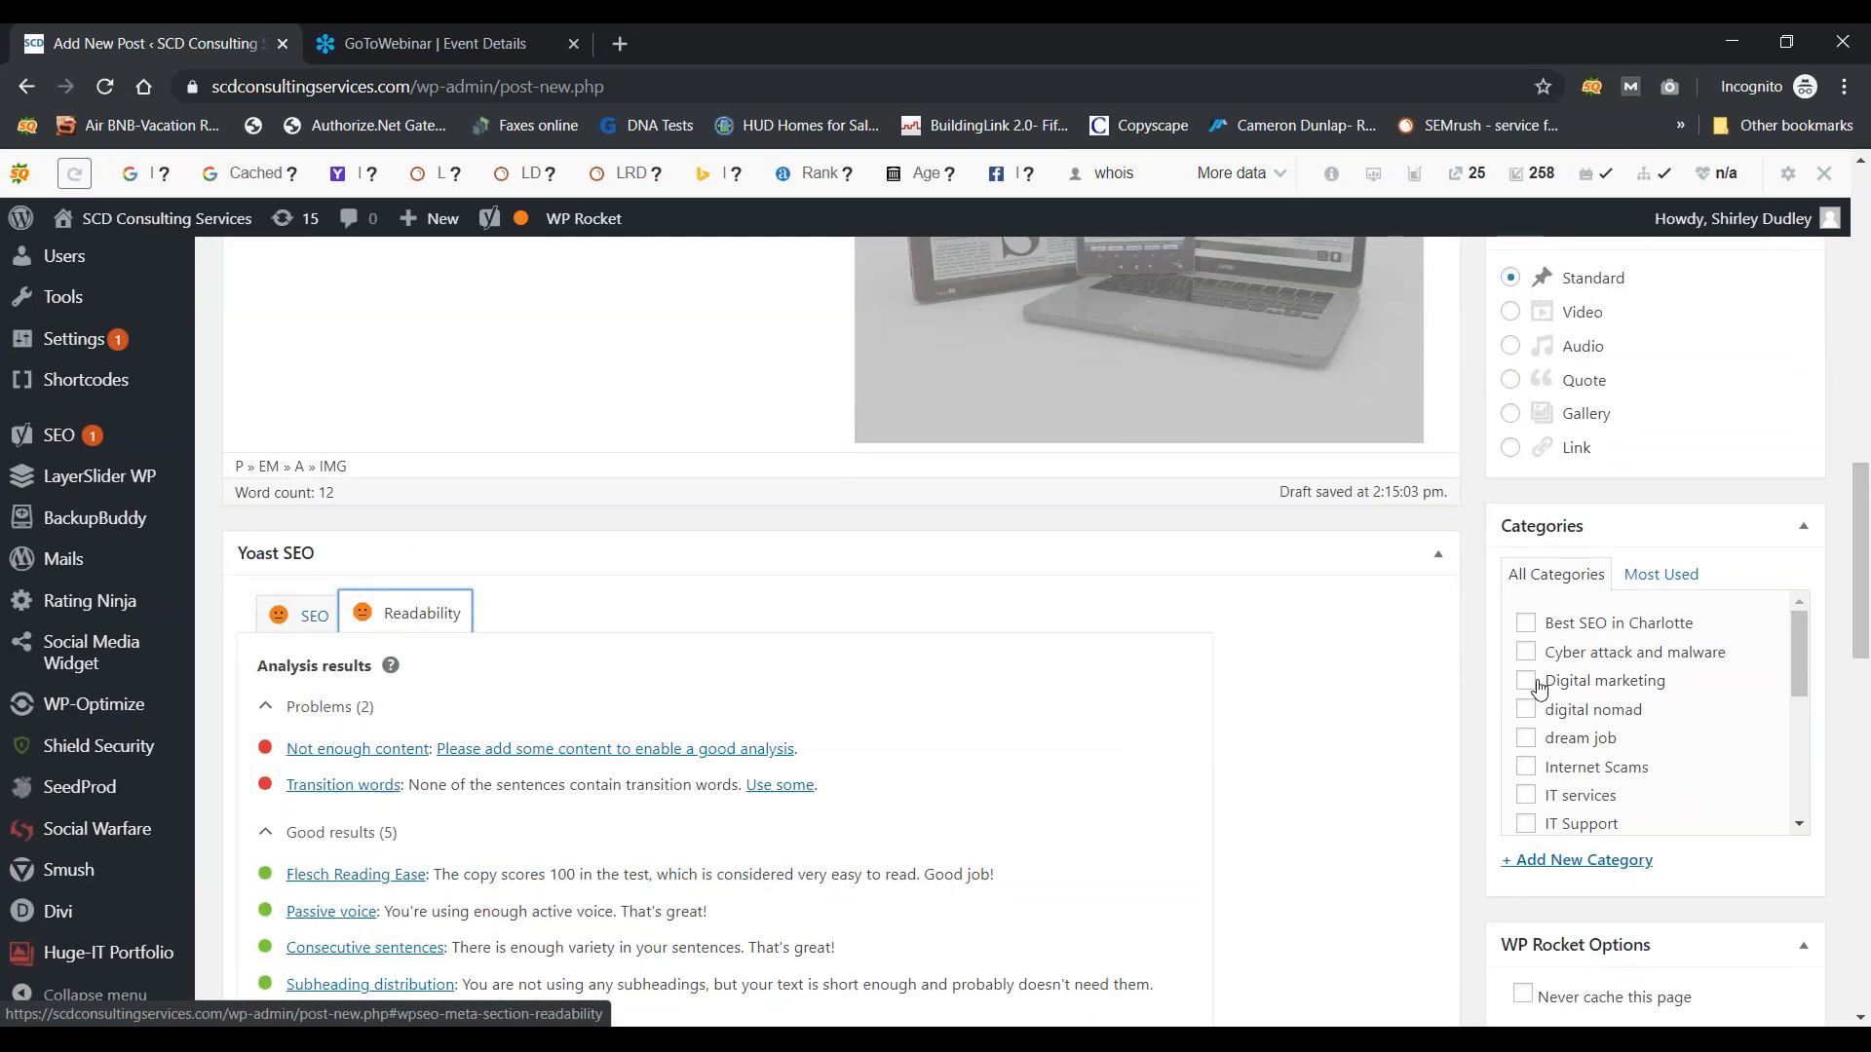
Step: Tick the 'Best SEO in Charlotte' checkbox in the Categories box
left_click(1526, 623)
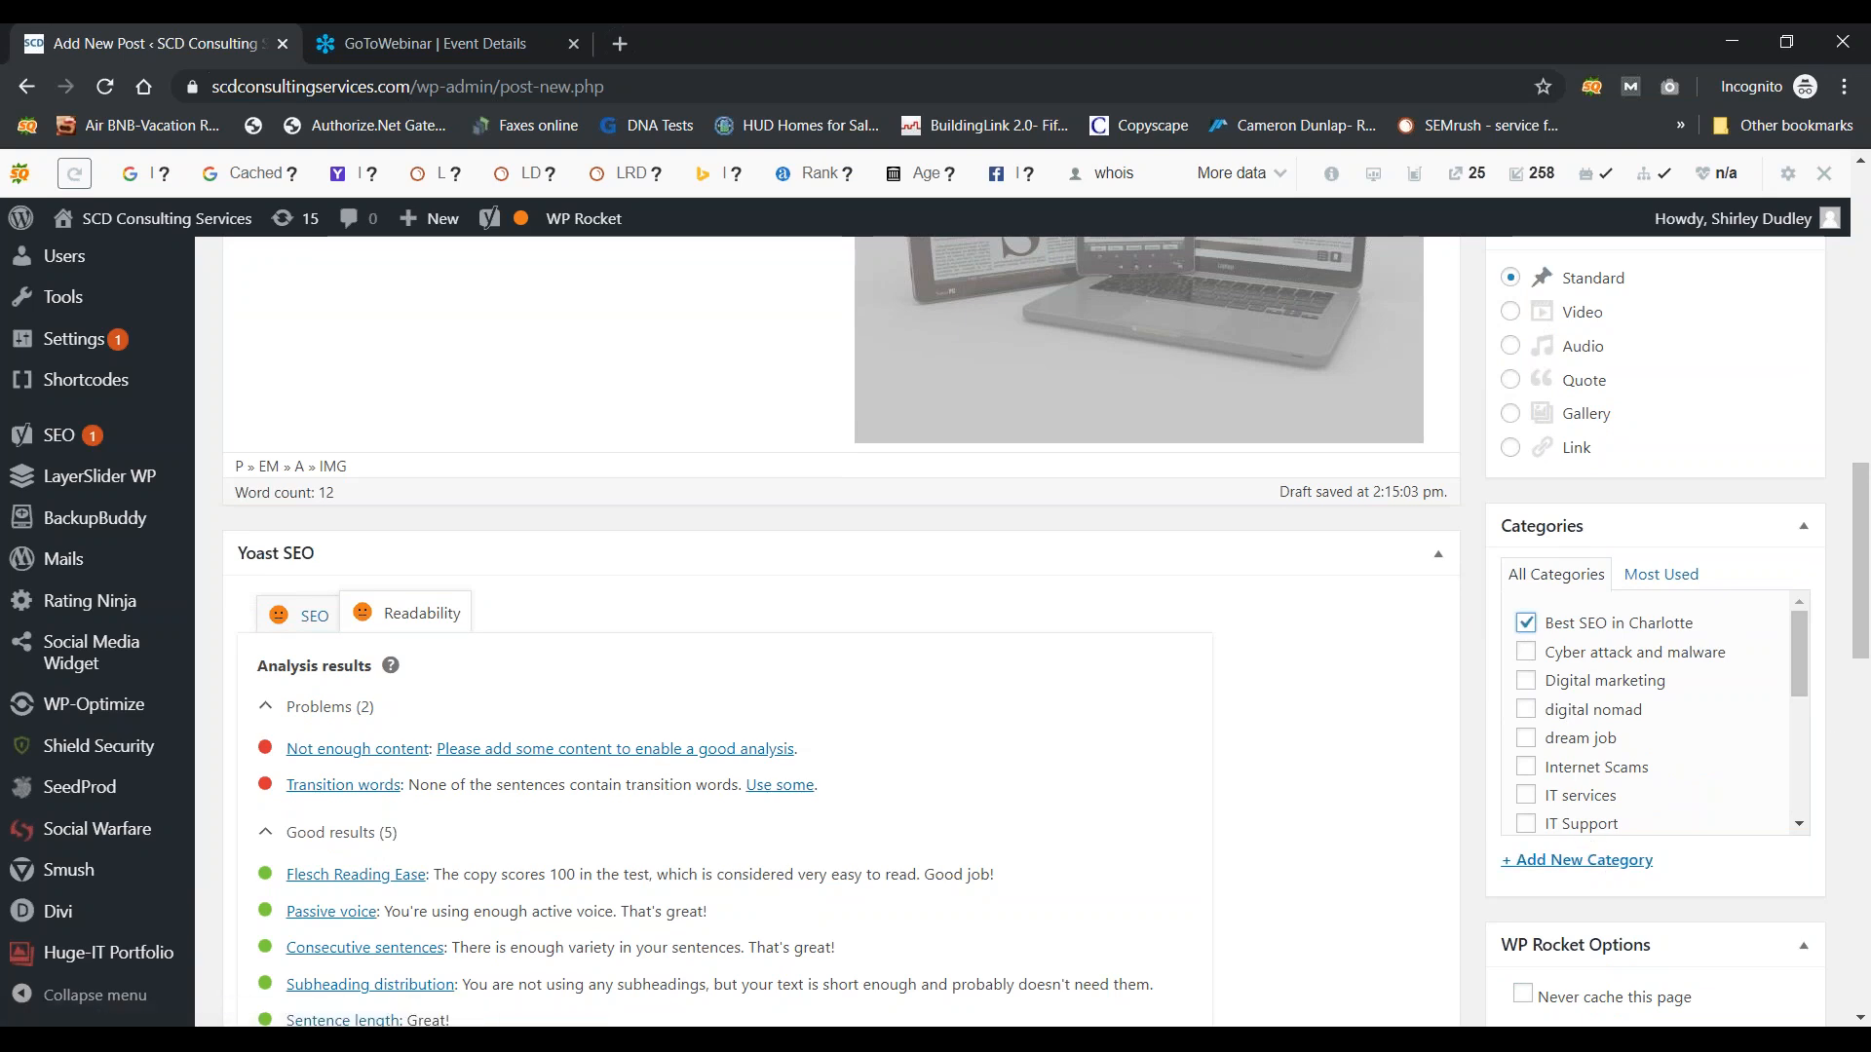
left_click_drag(1852, 624, 1852, 422)
Step: Replace the permalink slug 'new-blog-post' with 'seo'
left_click(799, 498)
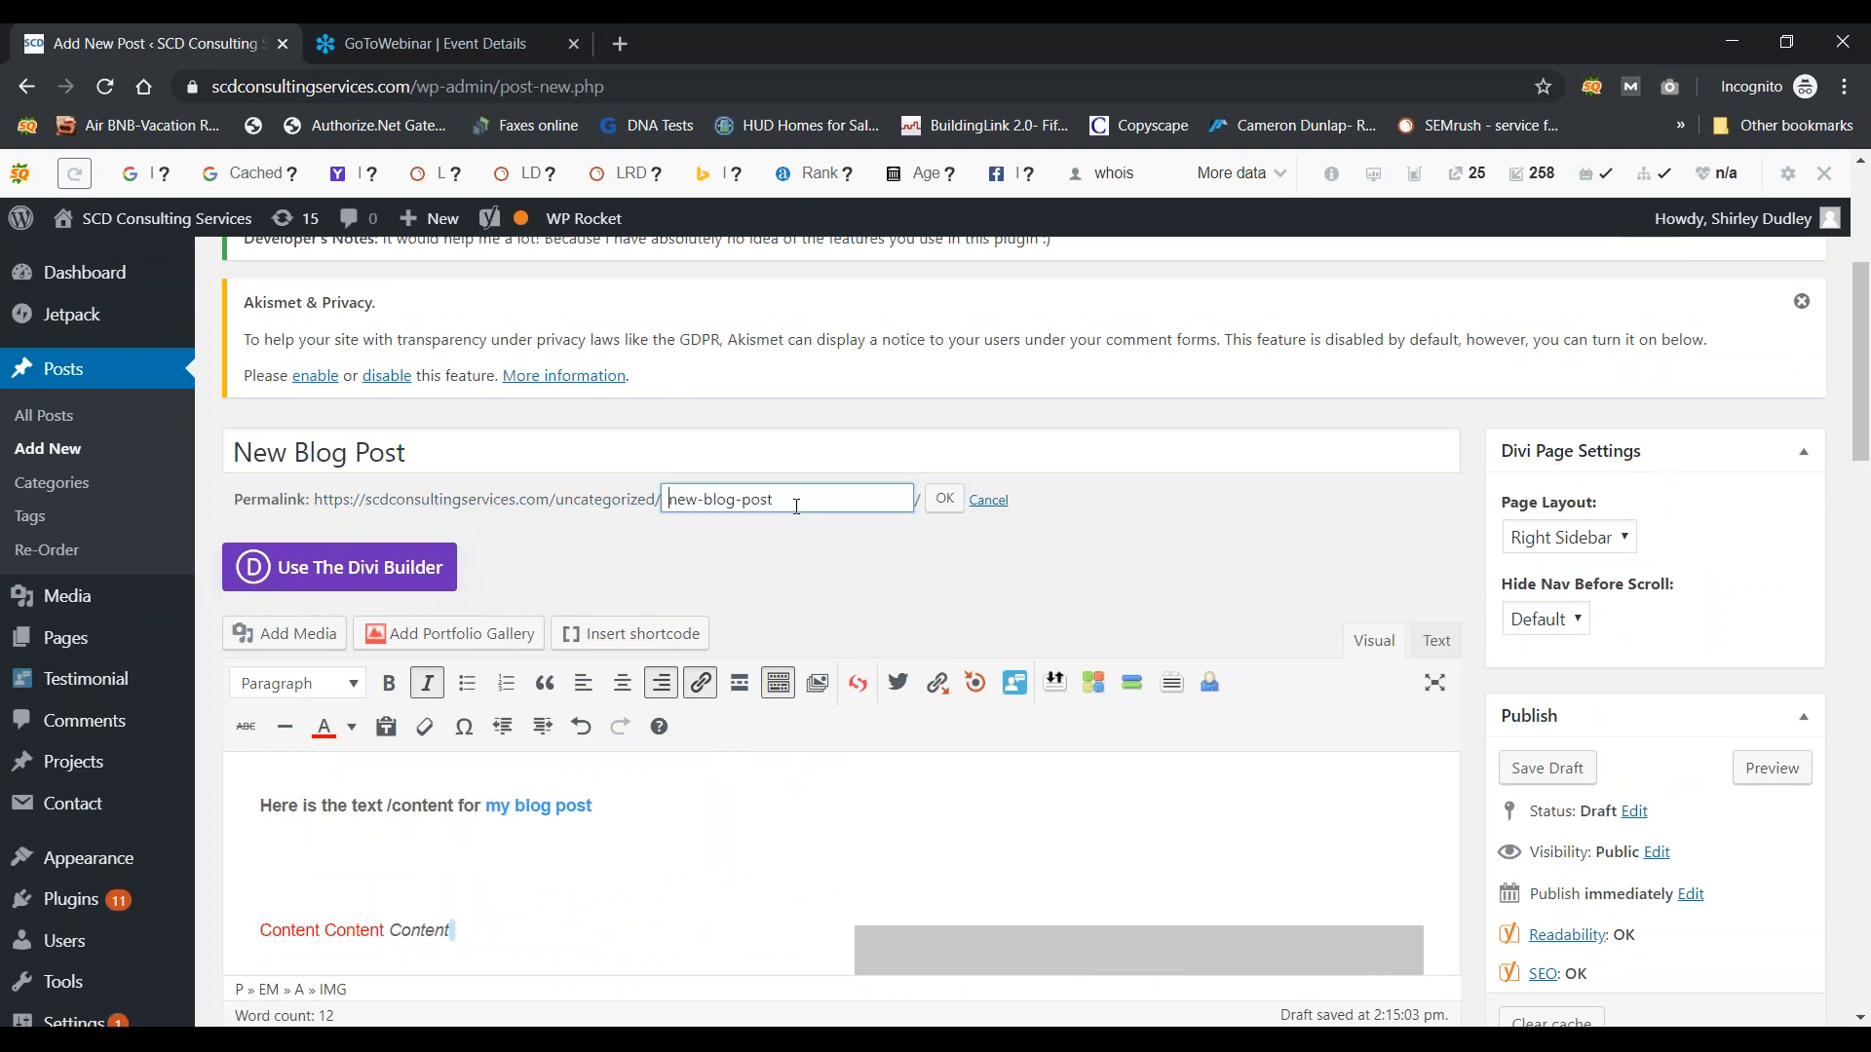
key("ctrl+a")
type("SE")
left_click(943, 499)
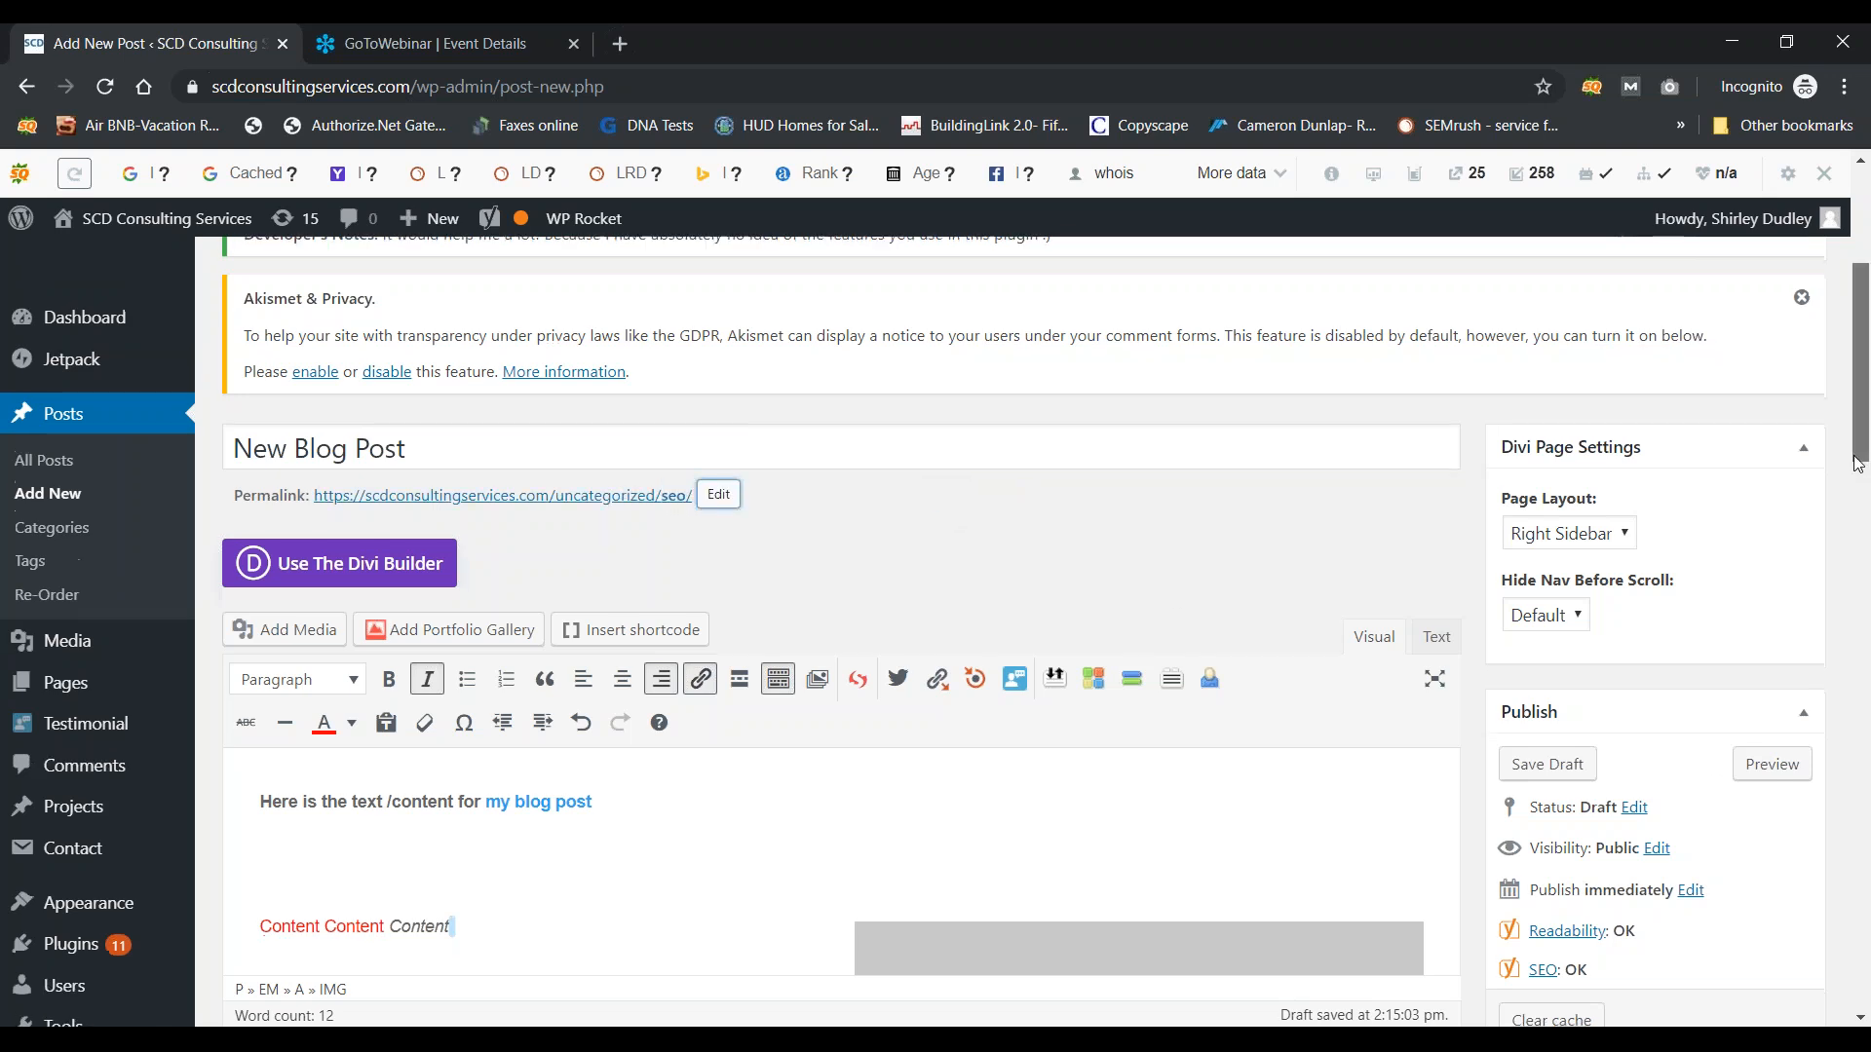
left_click_drag(1856, 466, 1857, 521)
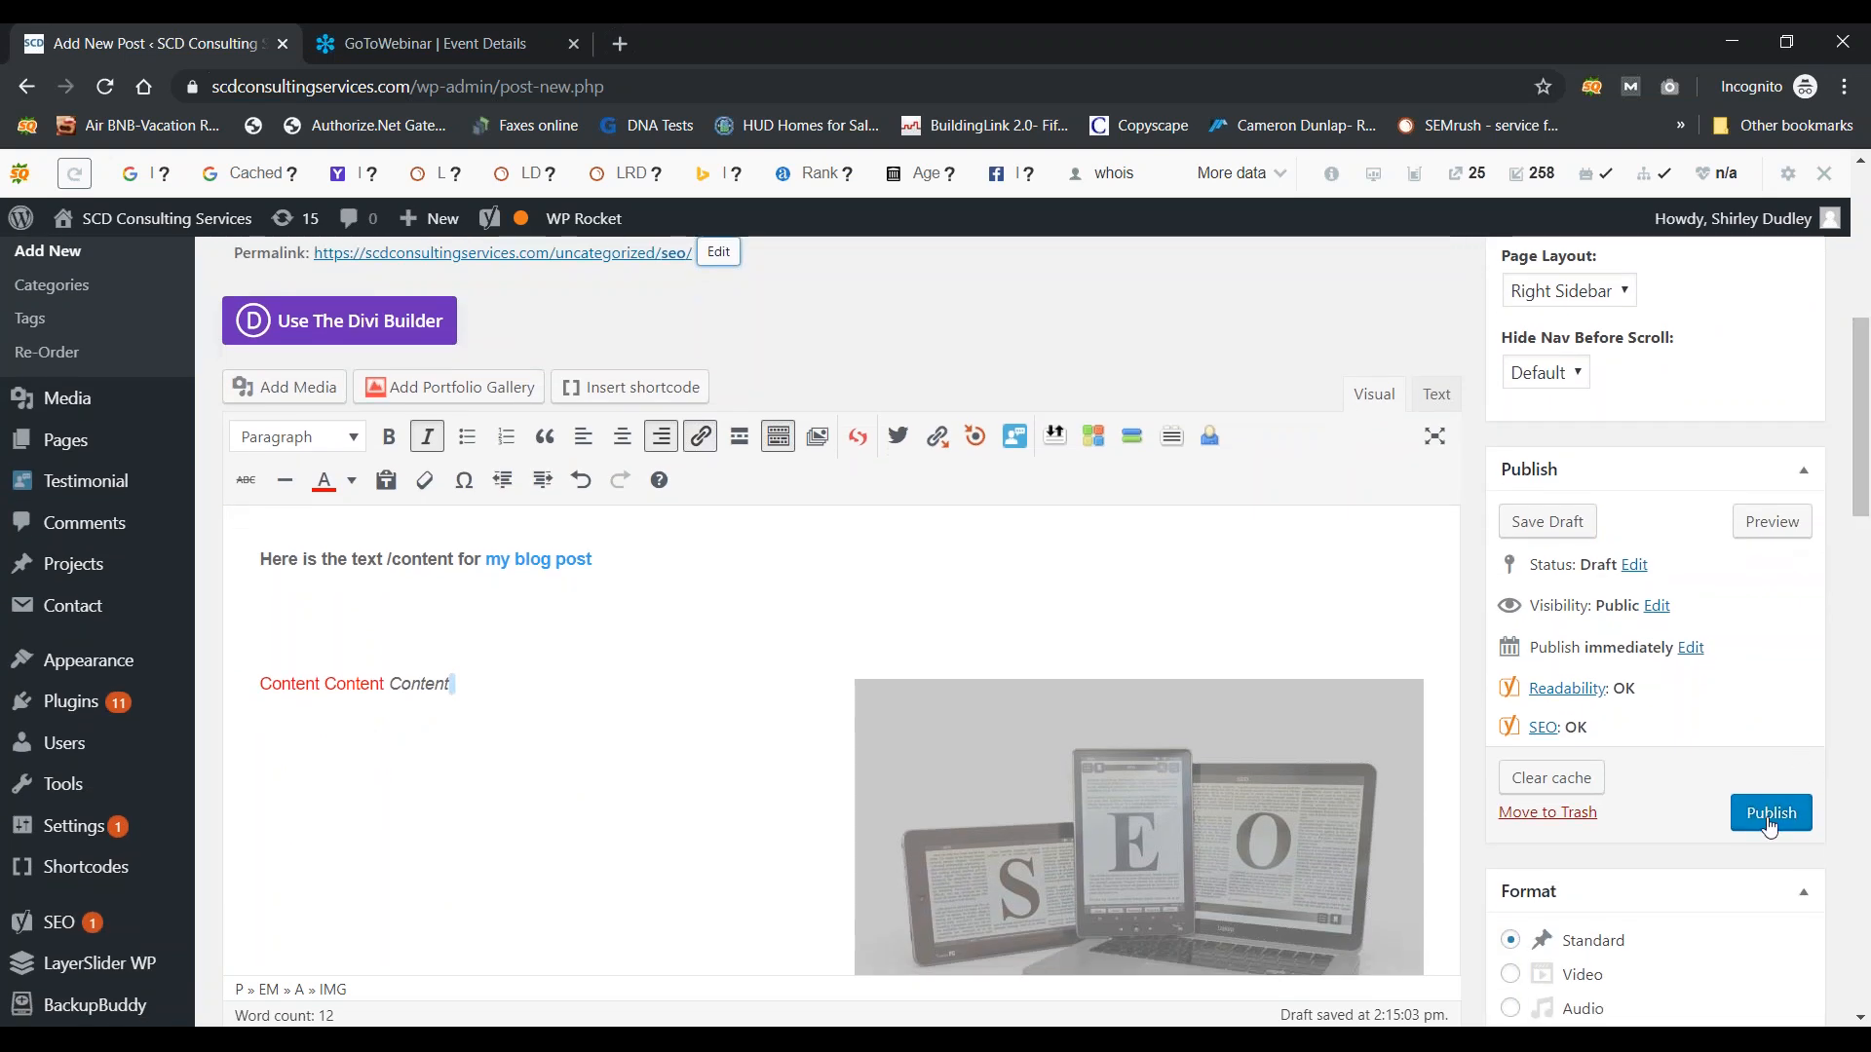